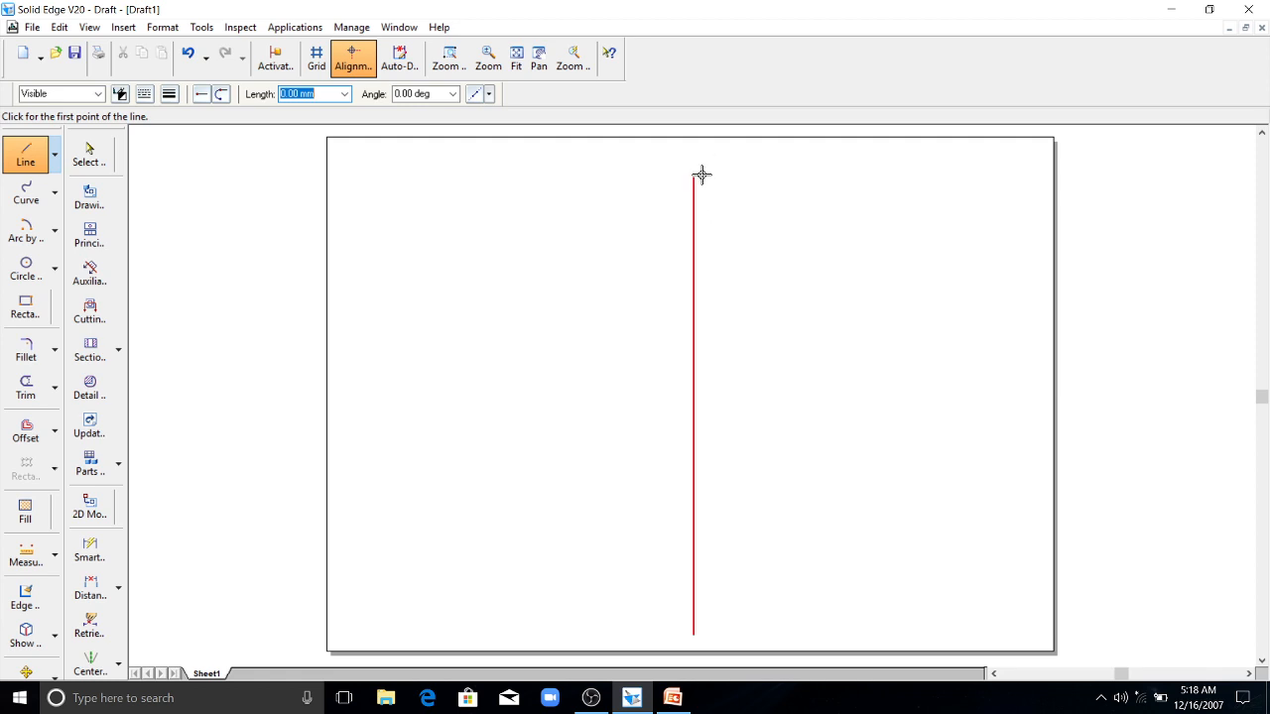
# - Draw a 27 mm horizontal line to the right from the upper end of the vertical line
pyautogui.click(694, 178)
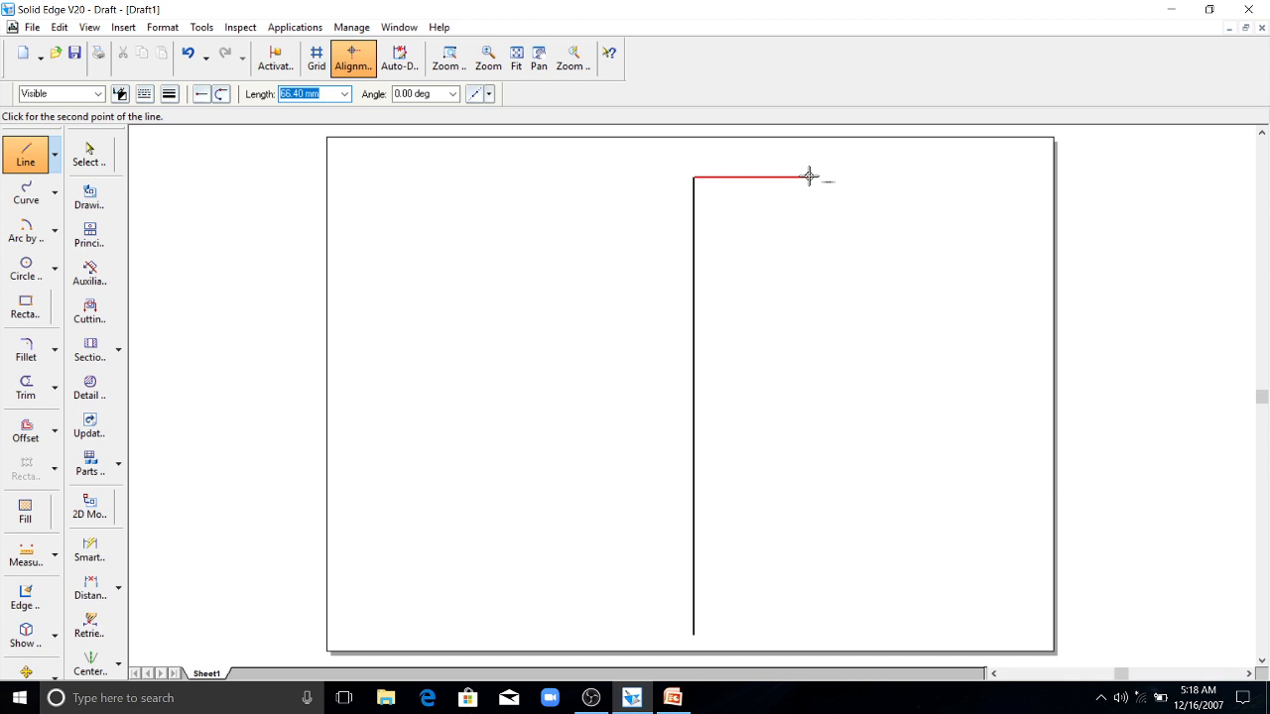
pyautogui.write('27')
pyautogui.press('Tab')
pyautogui.click(765, 178)
pyautogui.press('Escape')
# - Close the small rectangle with a 9 mm line down from the horizontal line's free end and a horizontal line back to the long vertical line
pyautogui.click(25, 154)
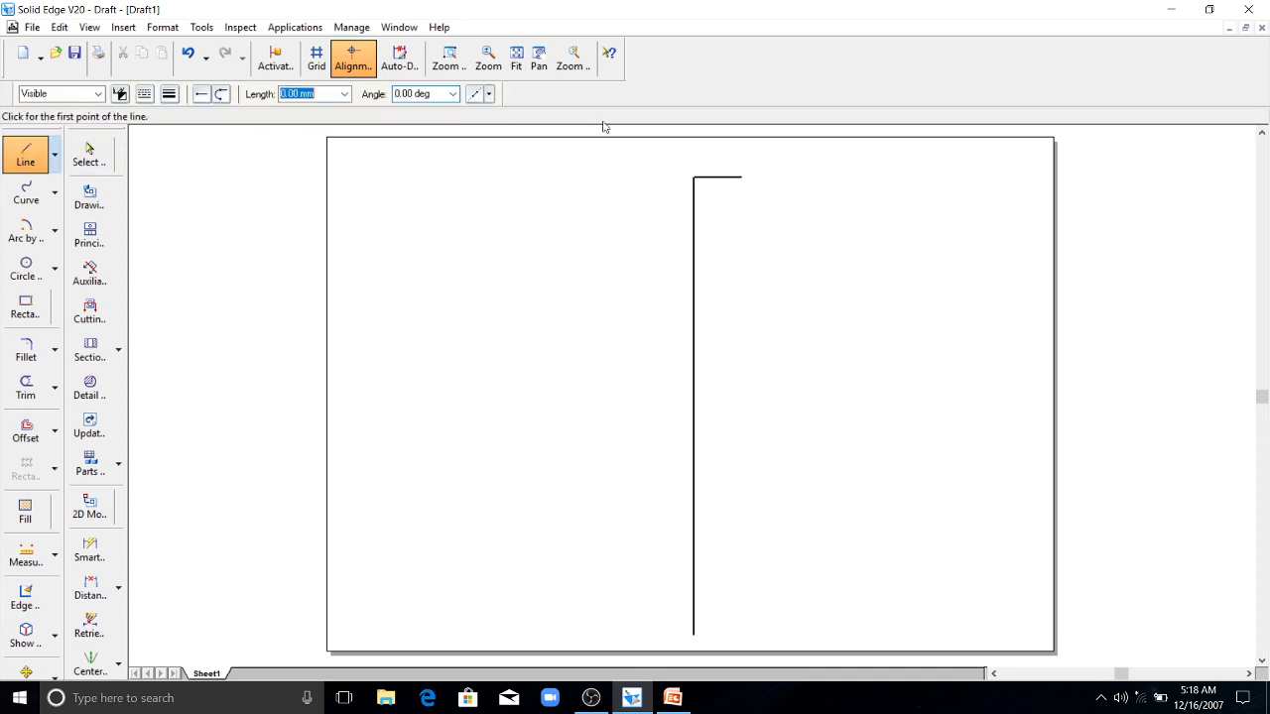
pyautogui.click(740, 177)
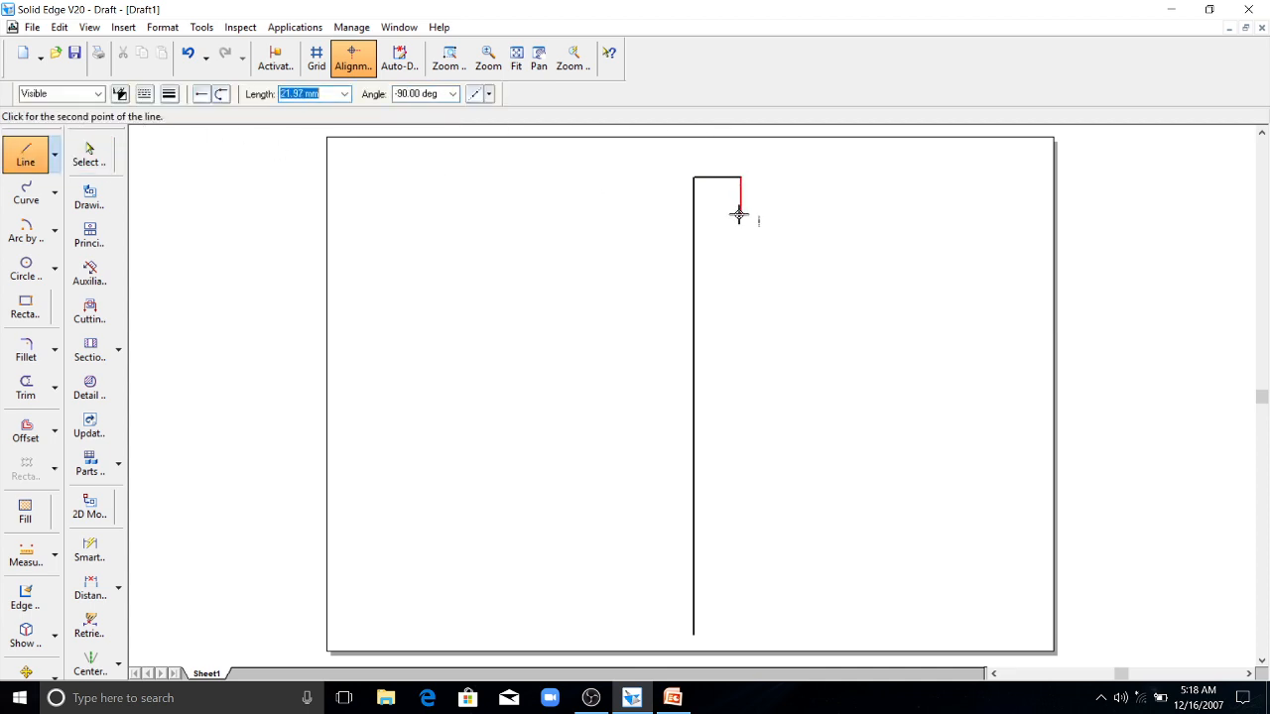
pyautogui.write('9')
pyautogui.press('Tab')
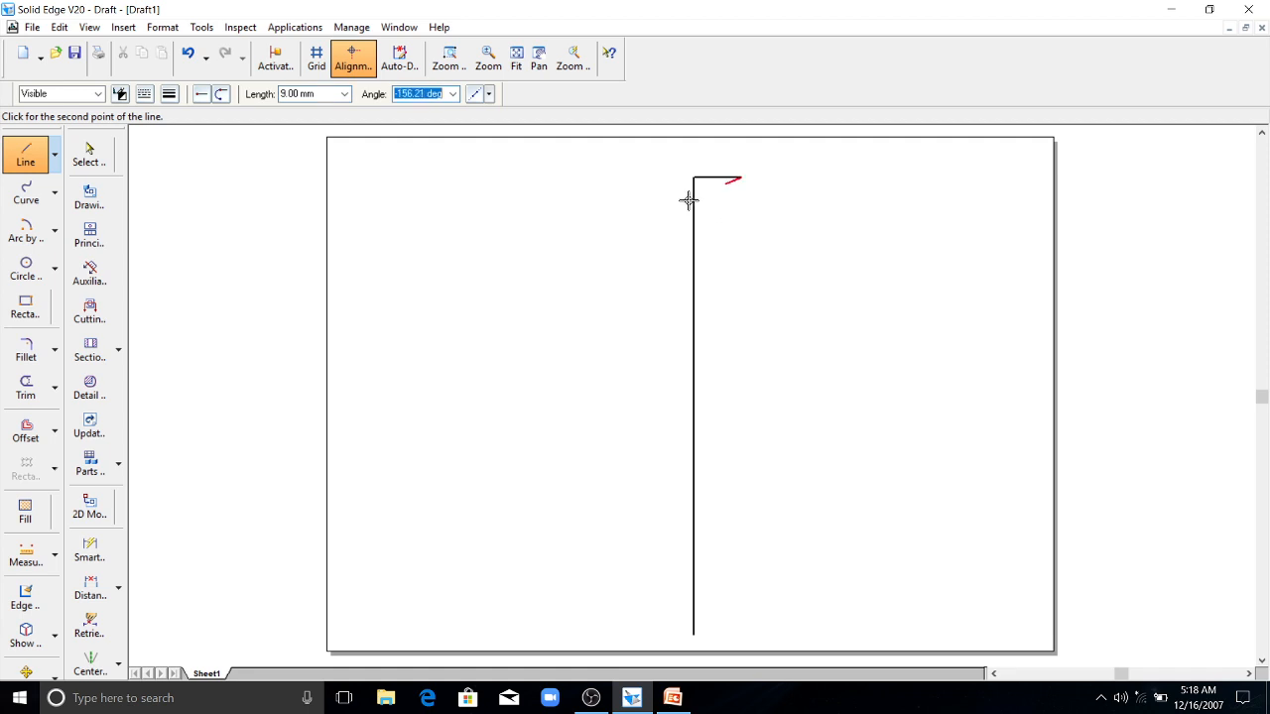
pyautogui.click(743, 201)
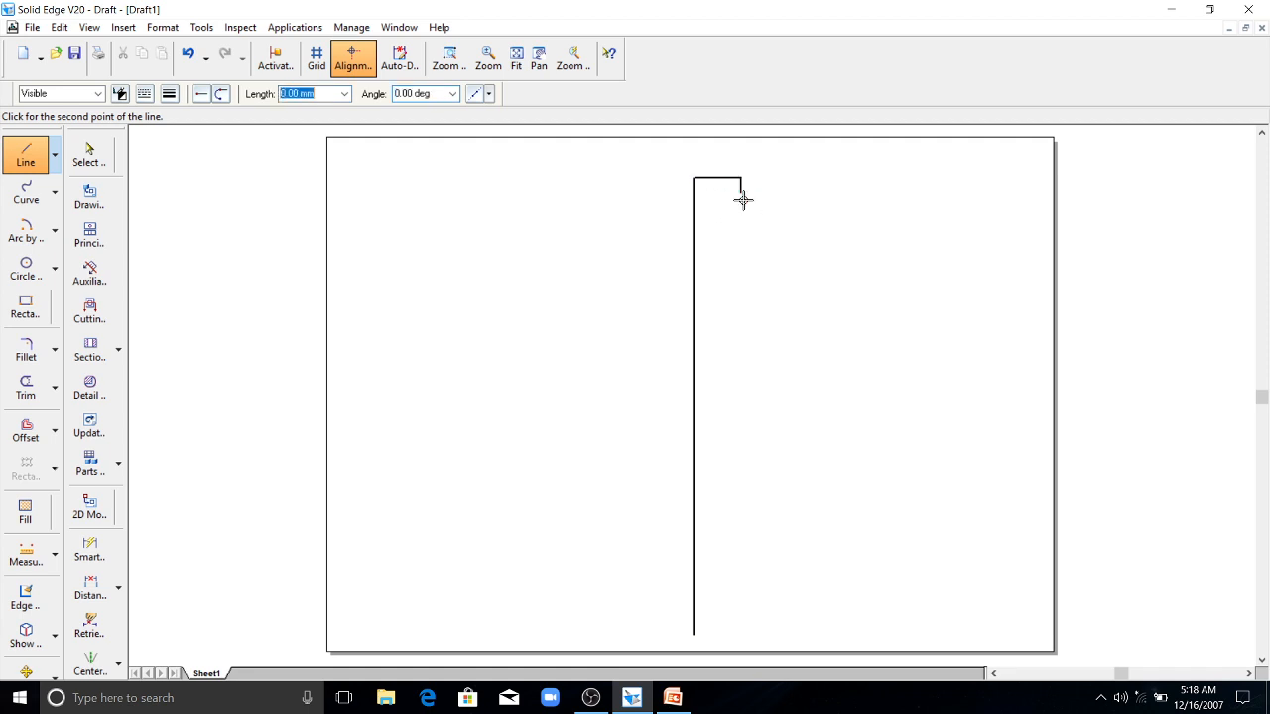
pyautogui.click(691, 193)
pyautogui.press('Escape')
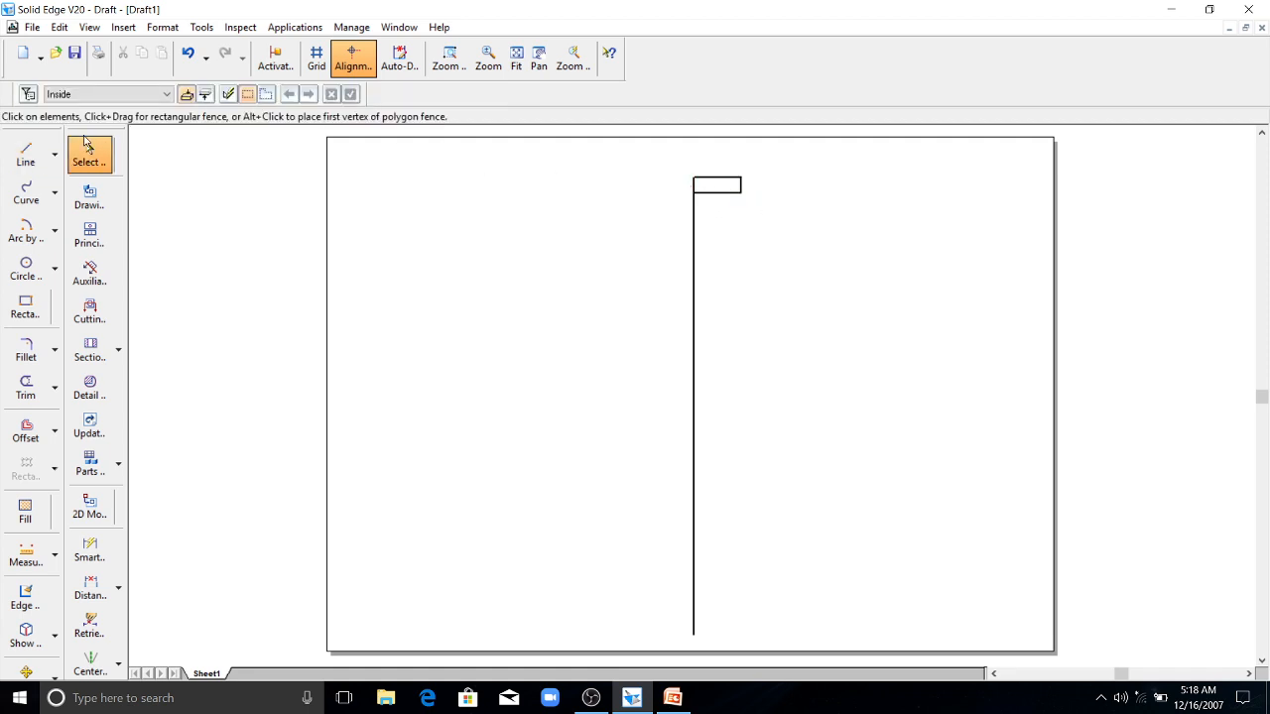
# - Try to draw a 9 mm line down from the small rectangle's lower-right corner
pyautogui.click(25, 153)
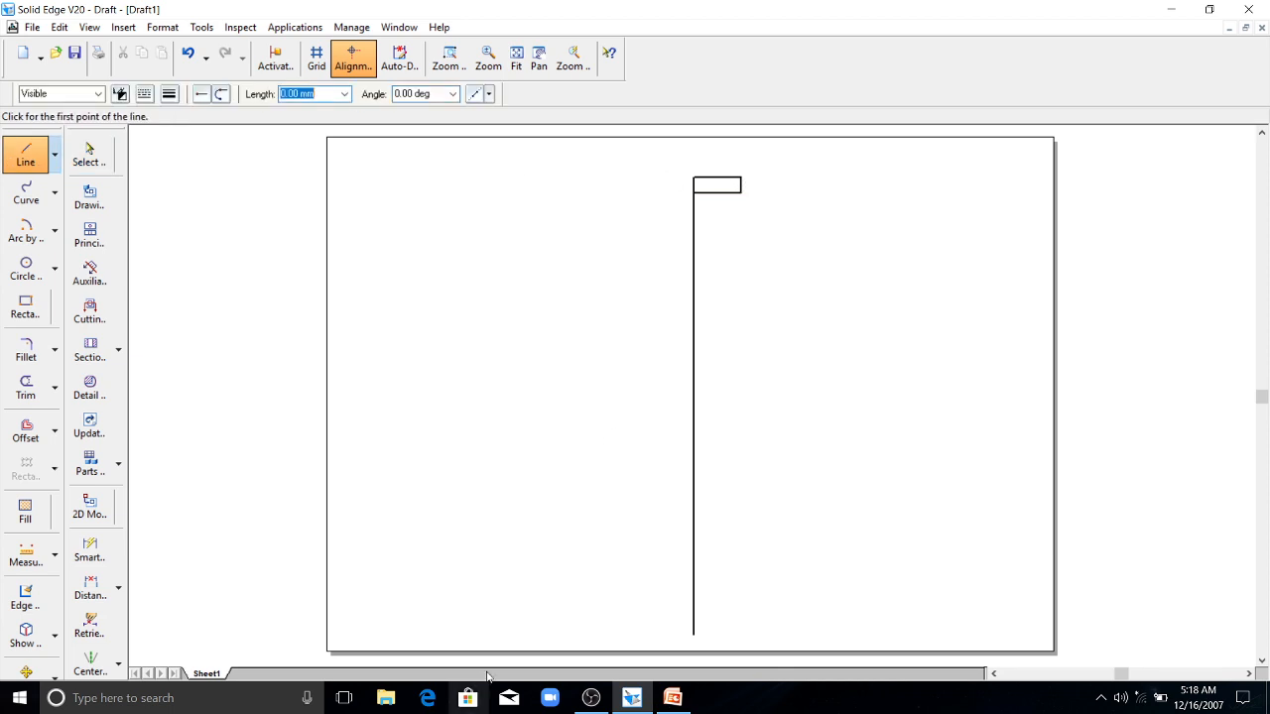
pyautogui.click(741, 193)
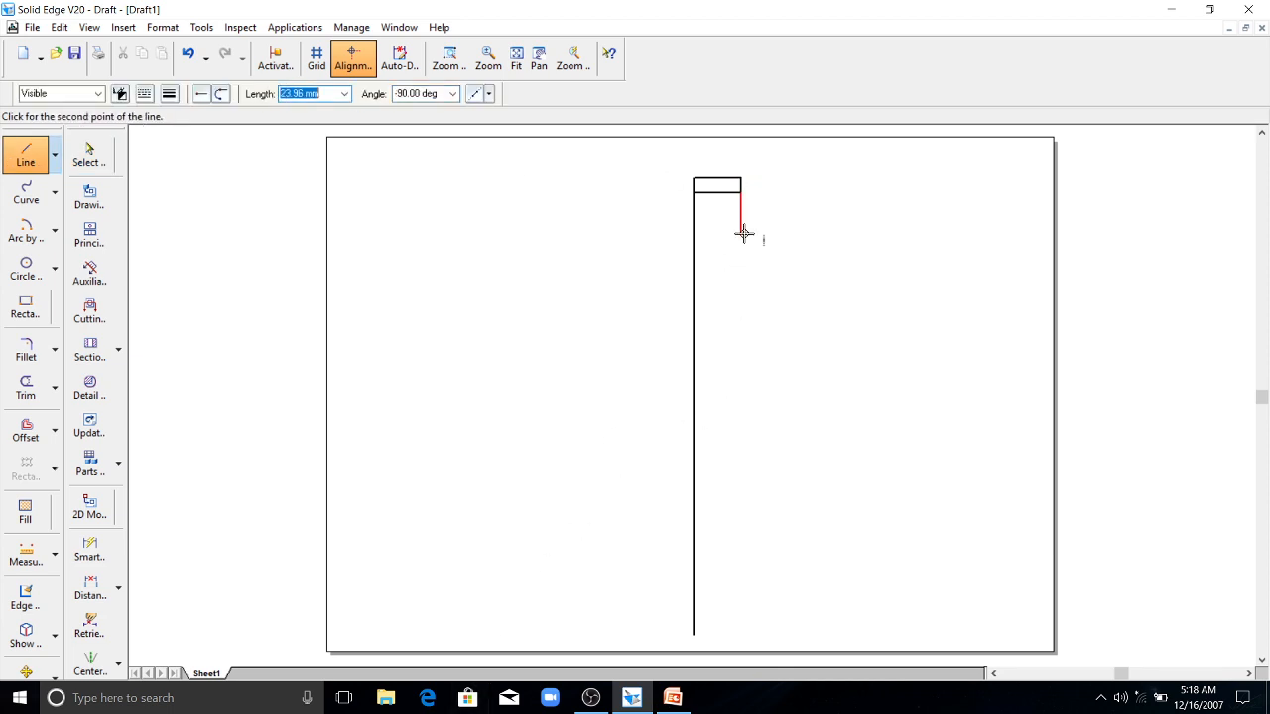
pyautogui.write('9')
pyautogui.press('Tab')
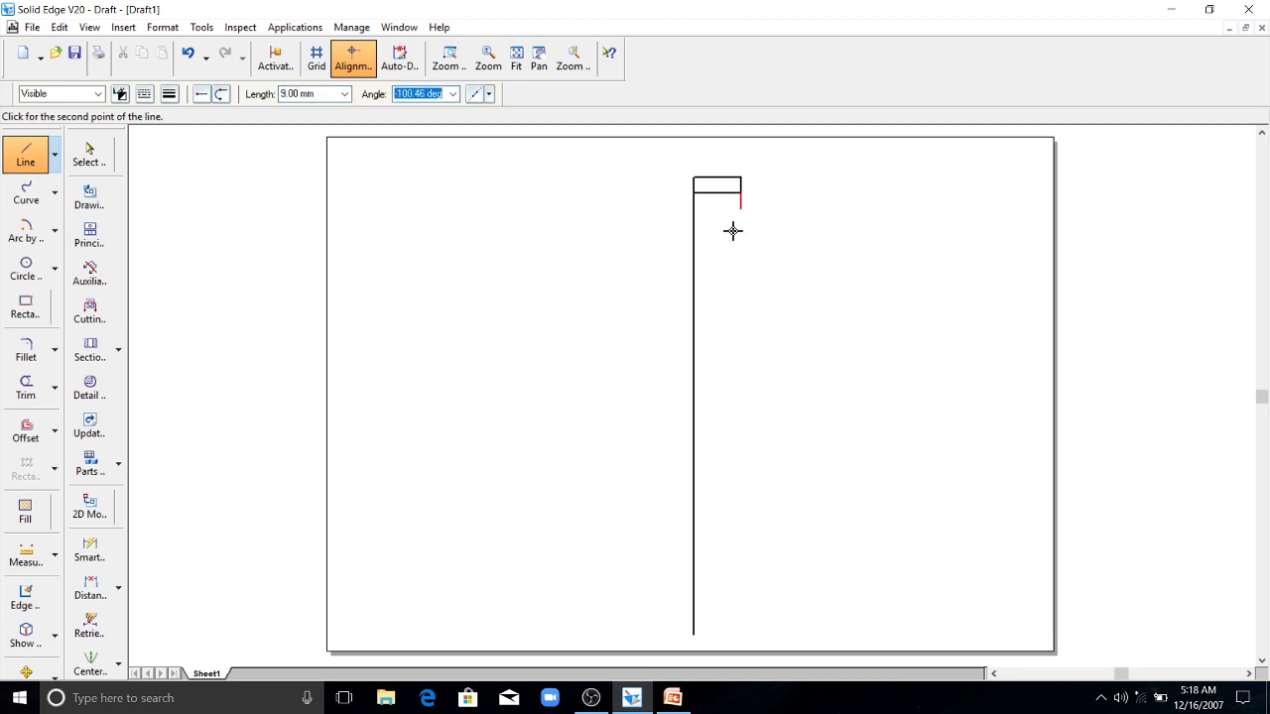
pyautogui.press('Return')
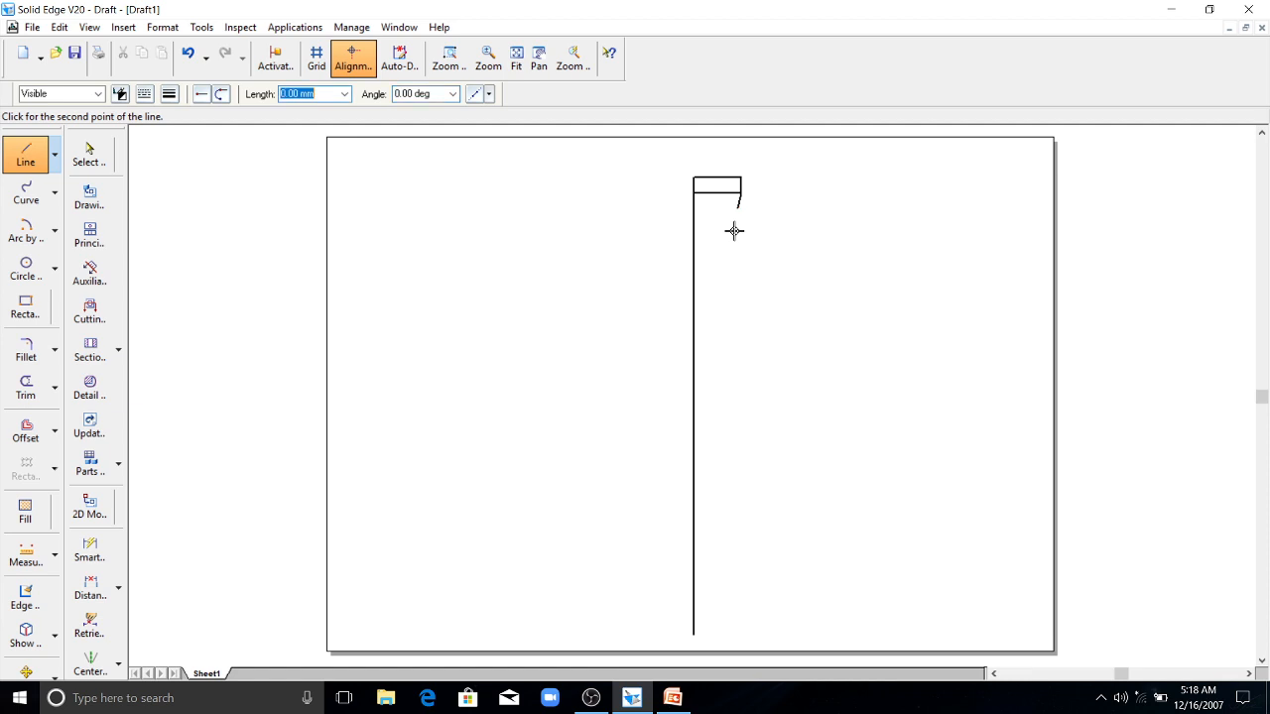
pyautogui.press('Escape')
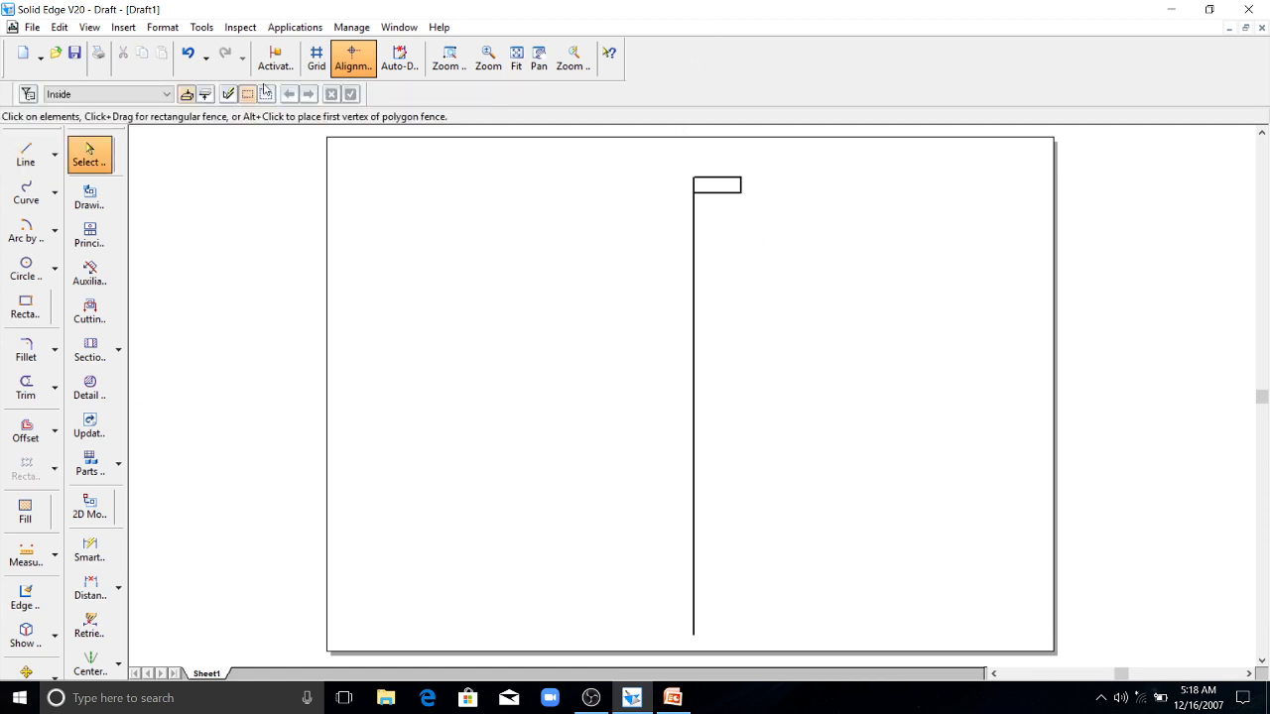
# - Draw a second rectangle below the first, extending about 47 mm past its lower-right corner, 9 mm high and closed at the long vertical line
pyautogui.click(25, 154)
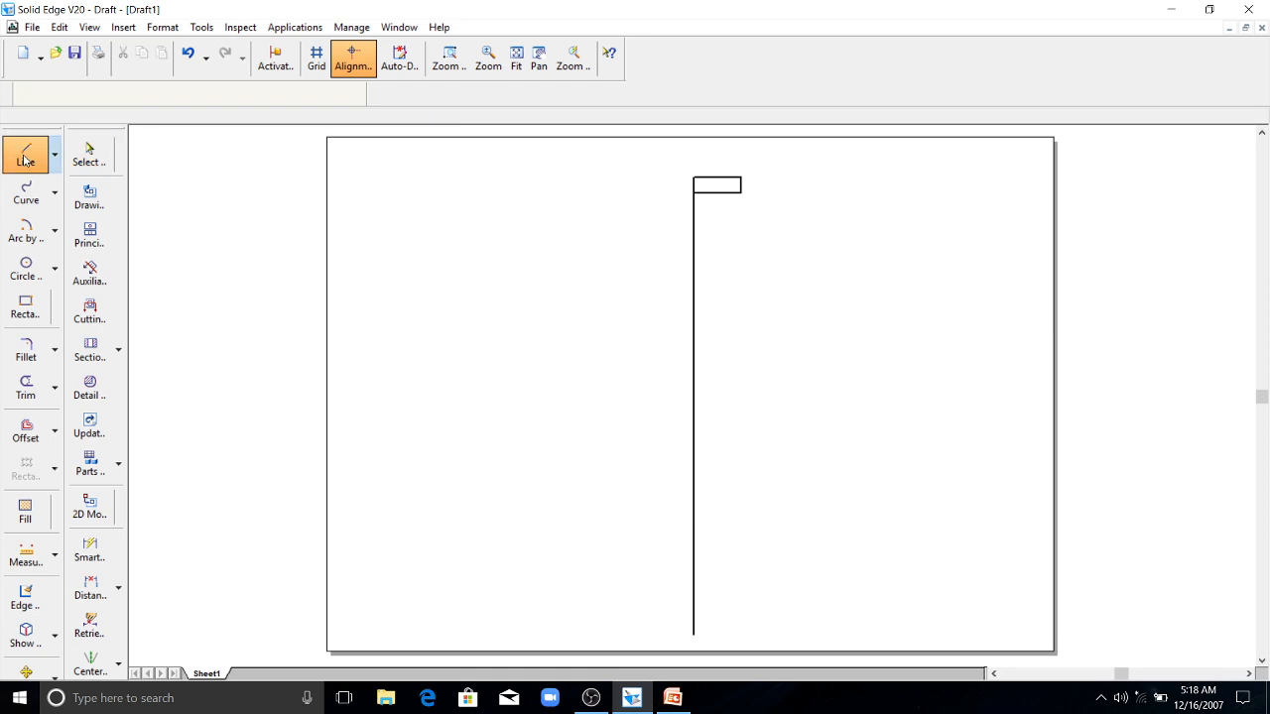
pyautogui.click(740, 192)
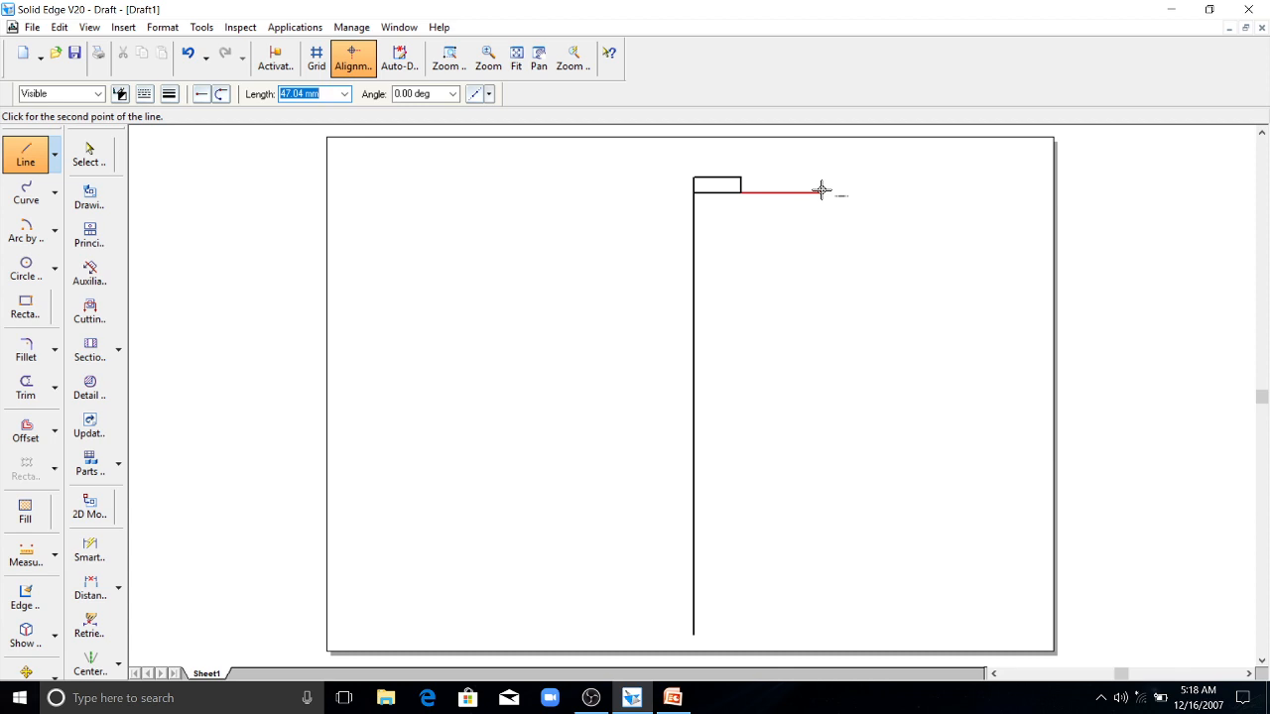
pyautogui.click(821, 190)
pyautogui.write('9')
pyautogui.press('Tab')
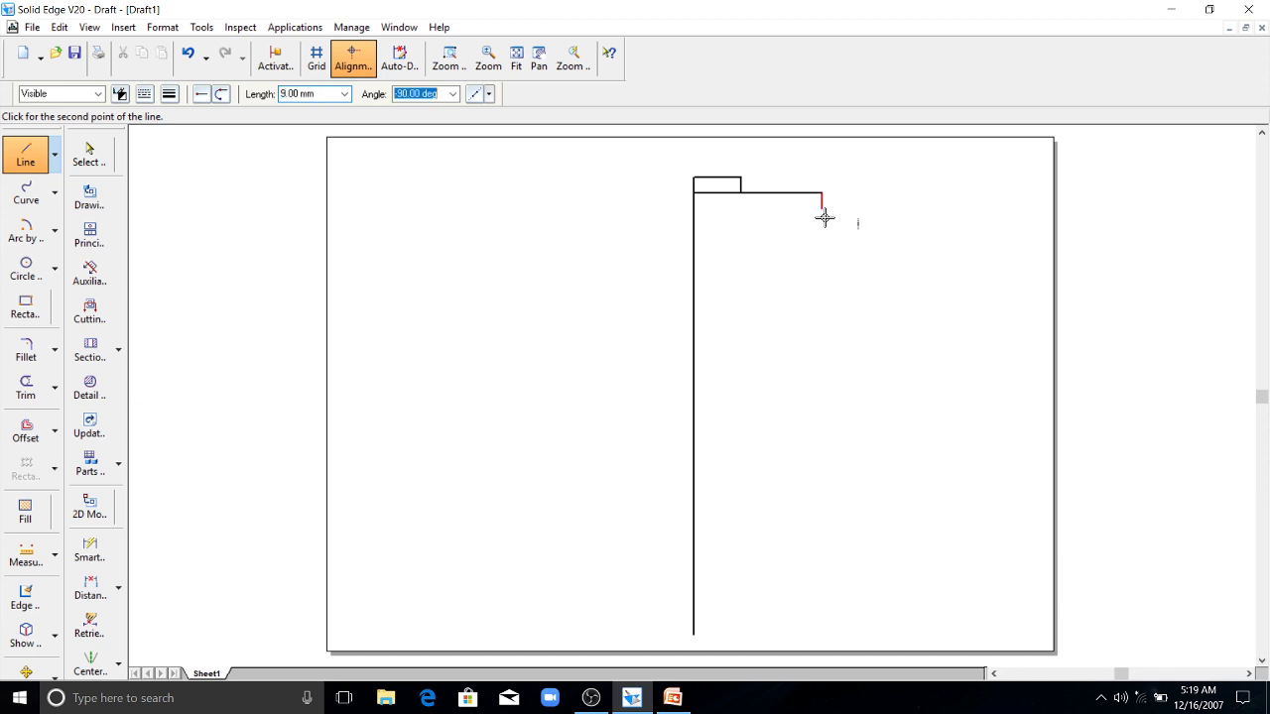
pyautogui.click(826, 217)
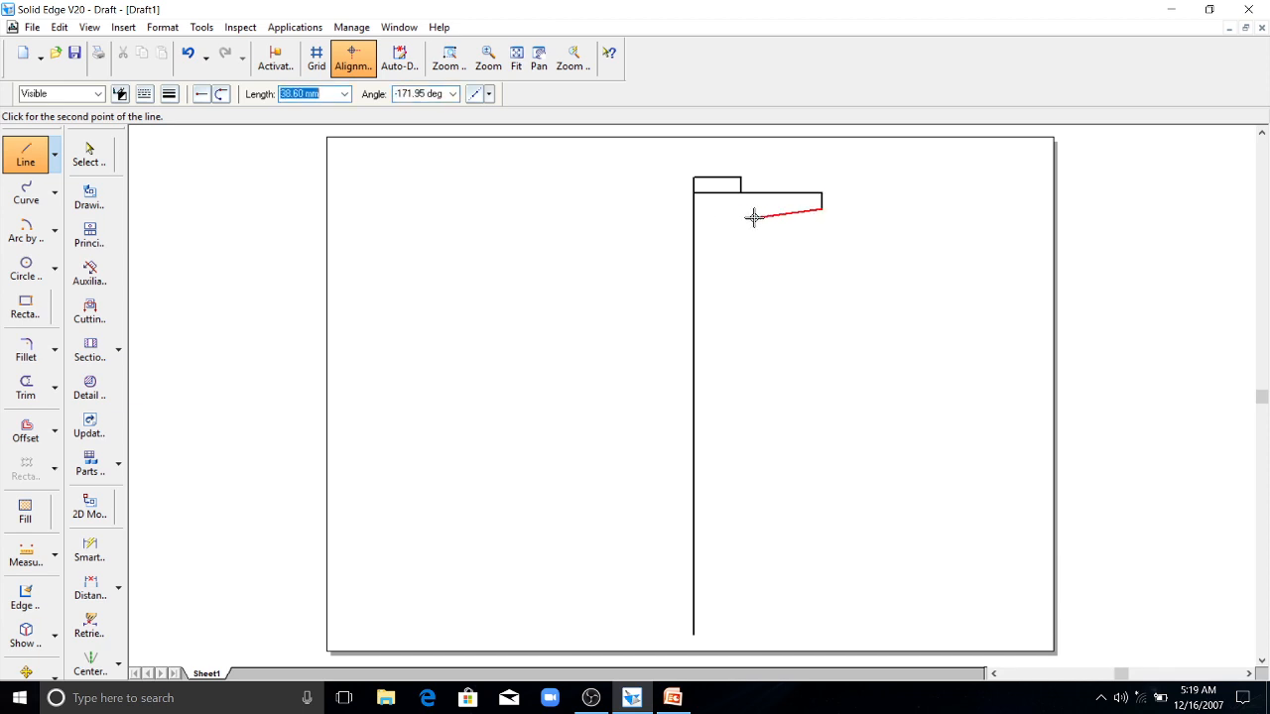
pyautogui.click(693, 209)
pyautogui.press('Escape')
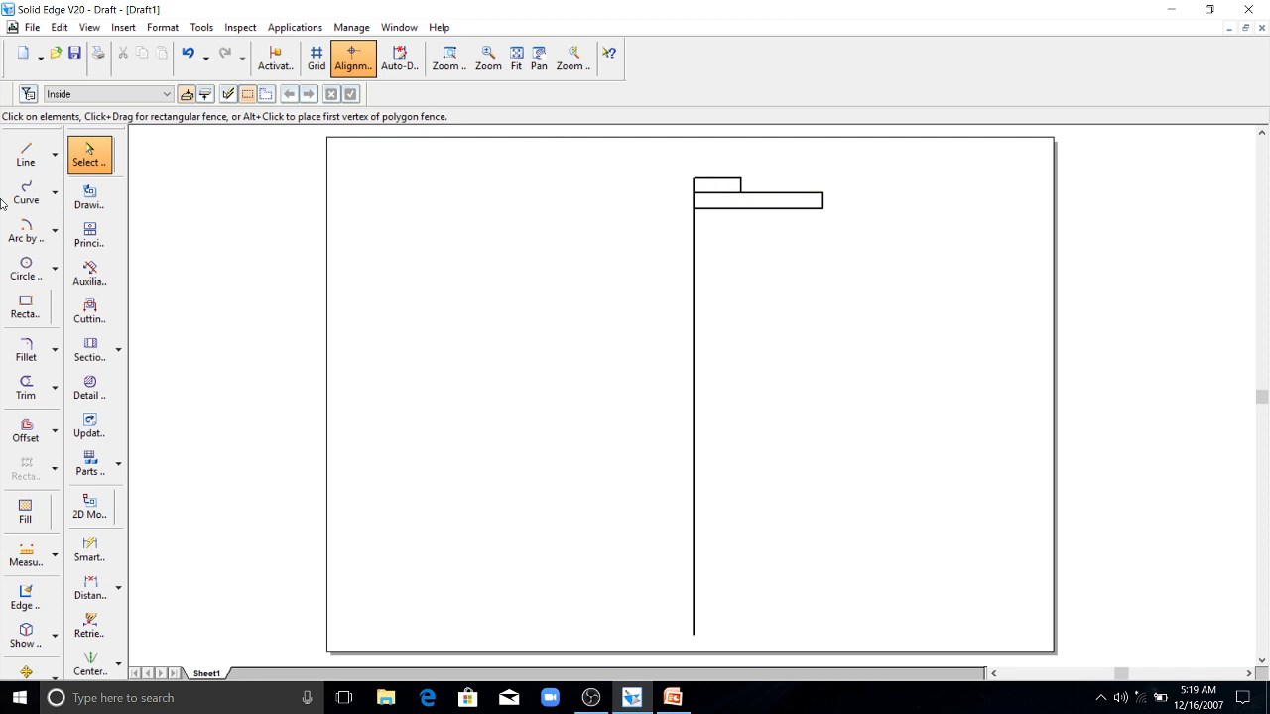
# - Draw a line at 100° from the small rectangle's lower-right corner to its upper edge and trim away the original right side and corner
pyautogui.click(26, 154)
pyautogui.click(740, 192)
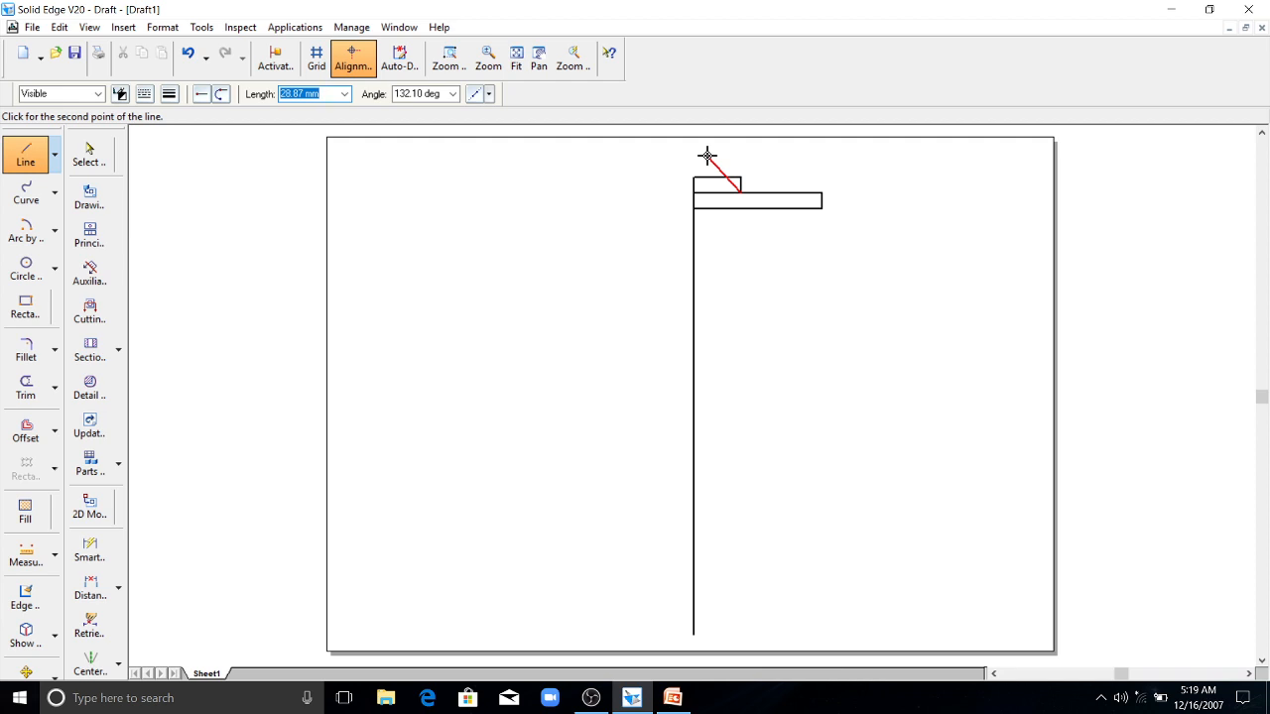
pyautogui.press('Tab')
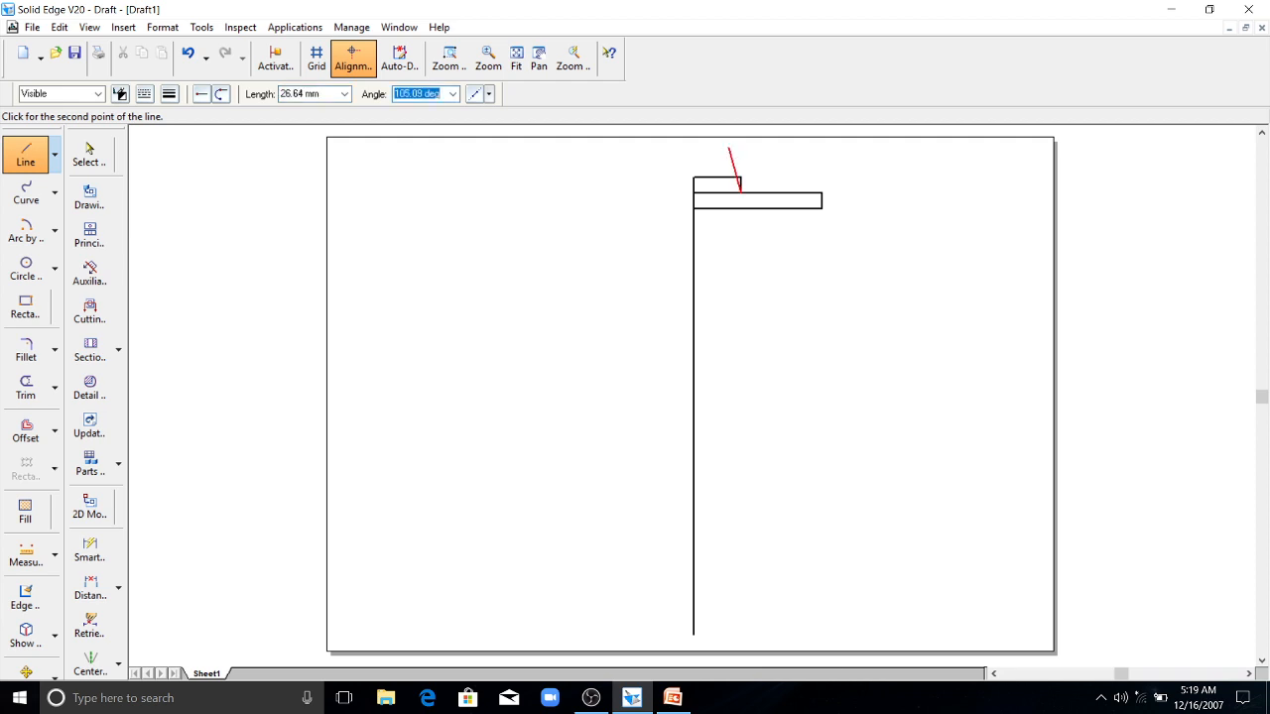
pyautogui.write('100')
pyautogui.press('Tab')
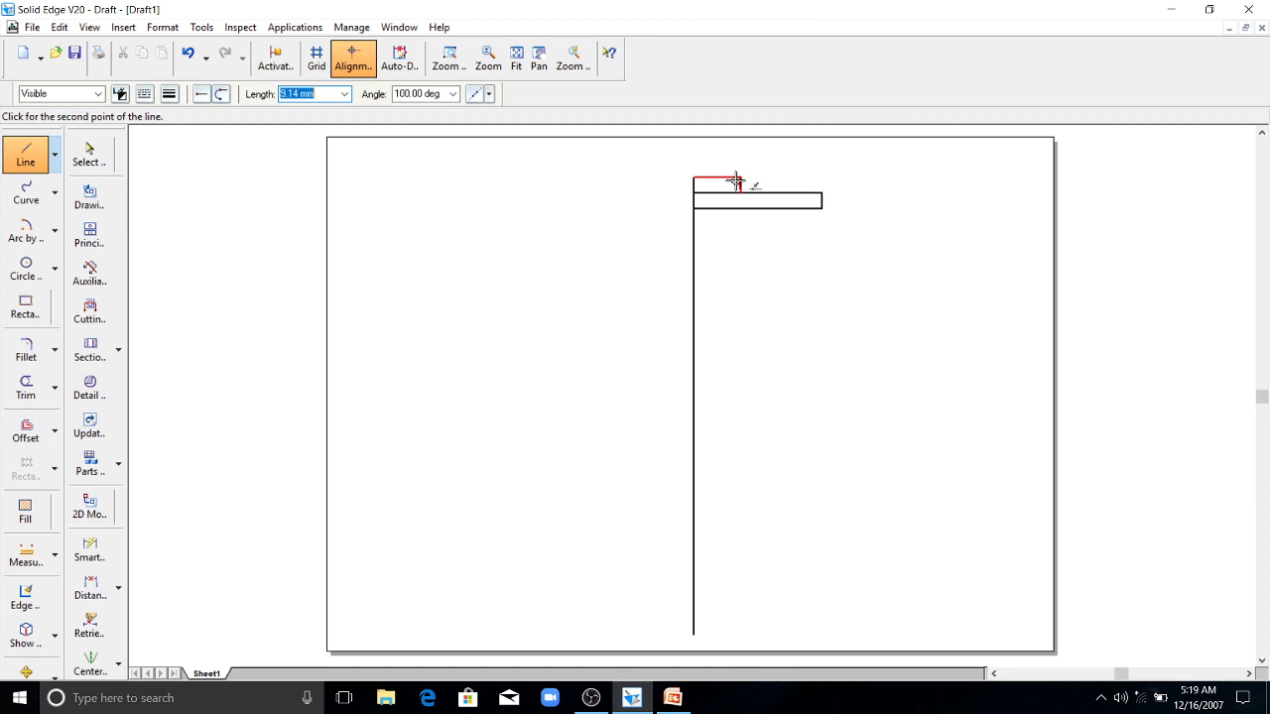
pyautogui.click(496, 66)
pyautogui.moveTo(743, 169); pyautogui.dragTo(802, 306)
pyautogui.press('Escape')
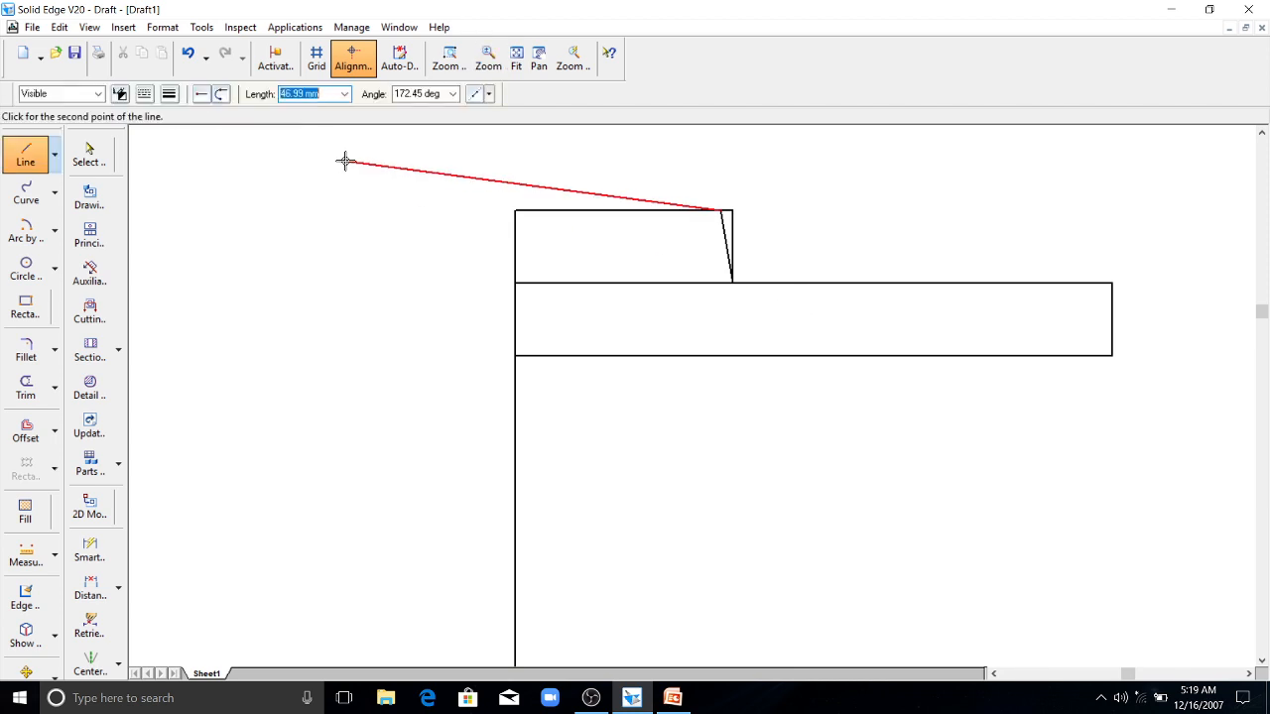
pyautogui.click(26, 387)
pyautogui.moveTo(748, 220)
pyautogui.mouseDown()
pyautogui.moveTo(754, 231)
pyautogui.moveTo(728, 207)
pyautogui.moveTo(731, 229)
pyautogui.mouseUp()
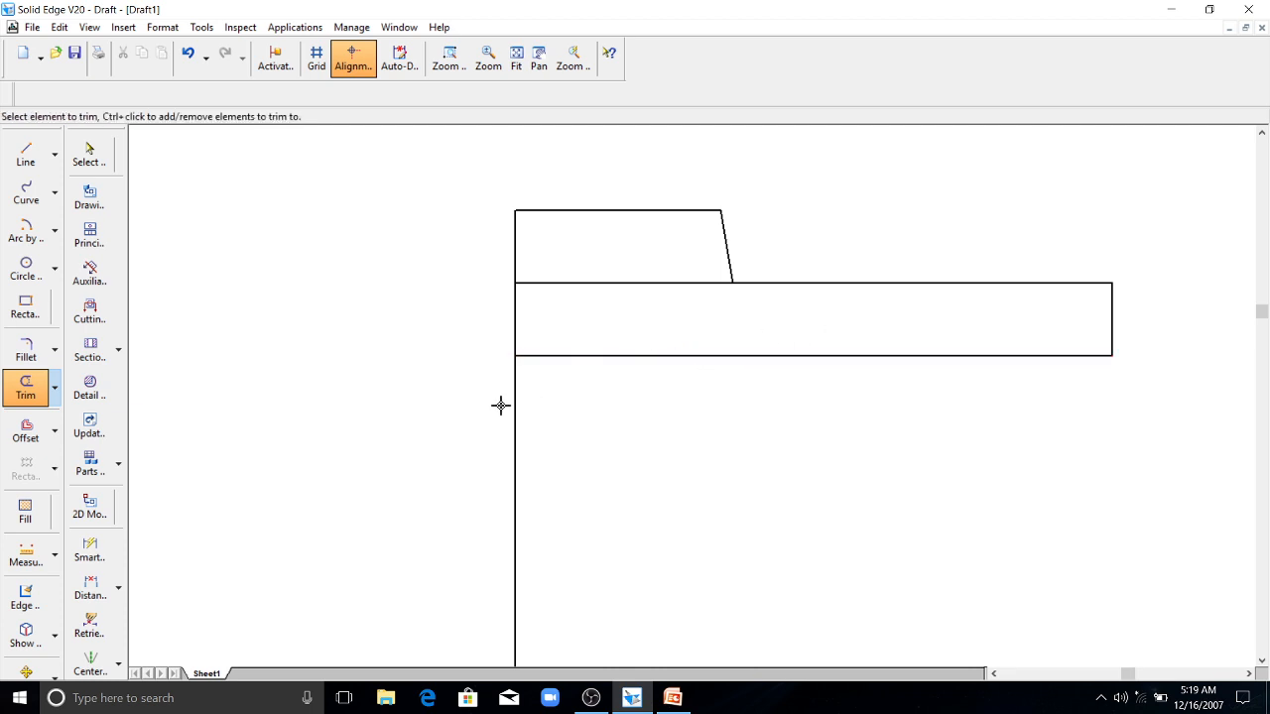
# - Draw a 27 mm horizontal line to the left of the long vertical line, starting at the wide rectangle's upper-left corner
pyautogui.click(26, 153)
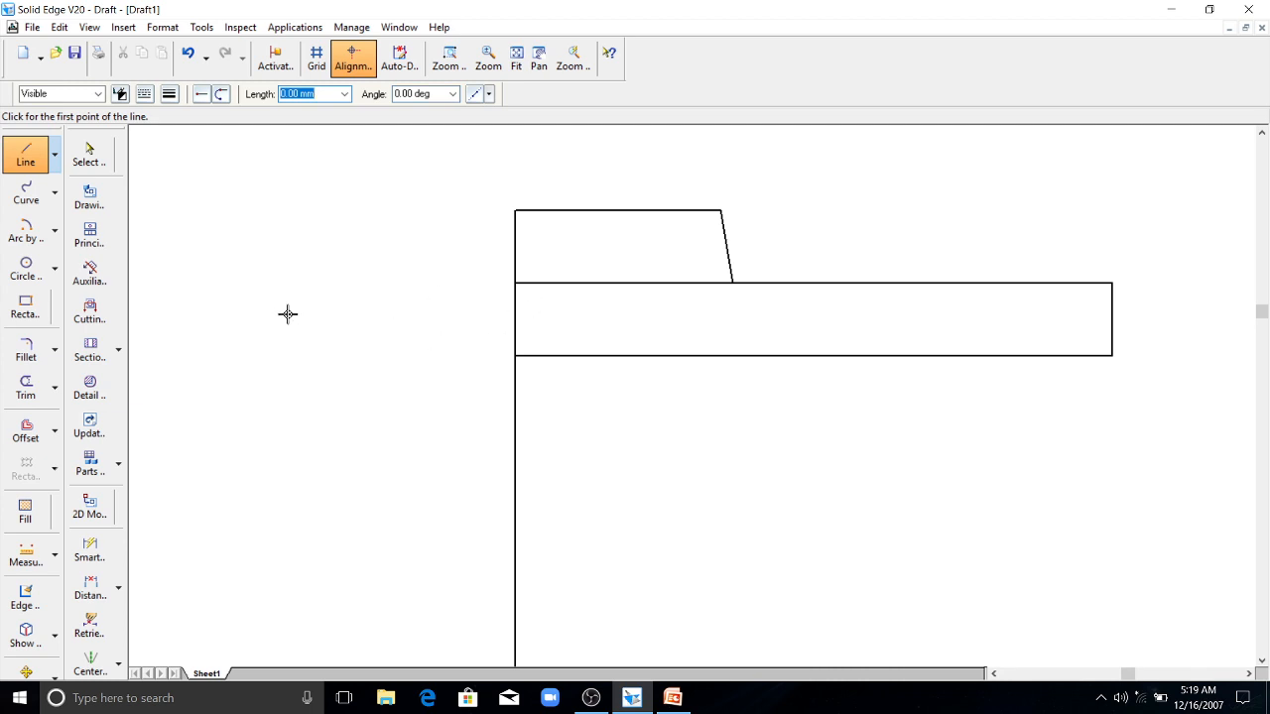
pyautogui.click(515, 283)
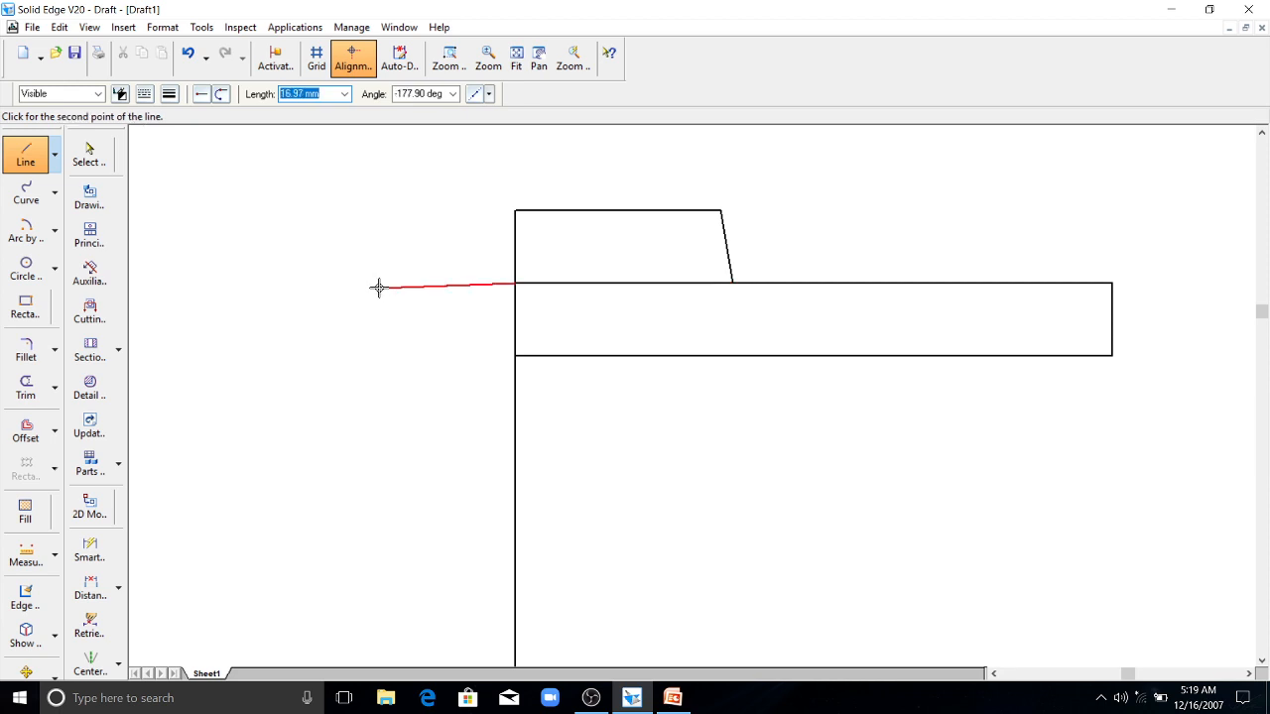
pyautogui.write('27')
pyautogui.press('Tab')
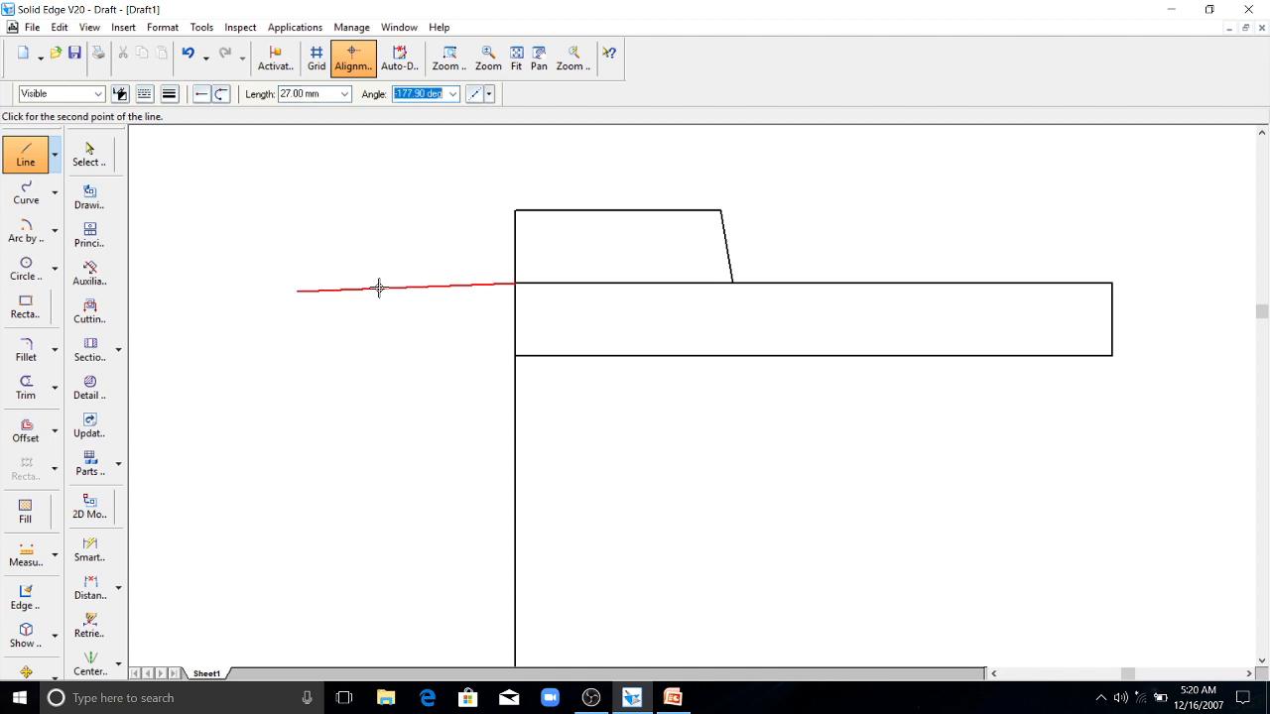
pyautogui.click(290, 284)
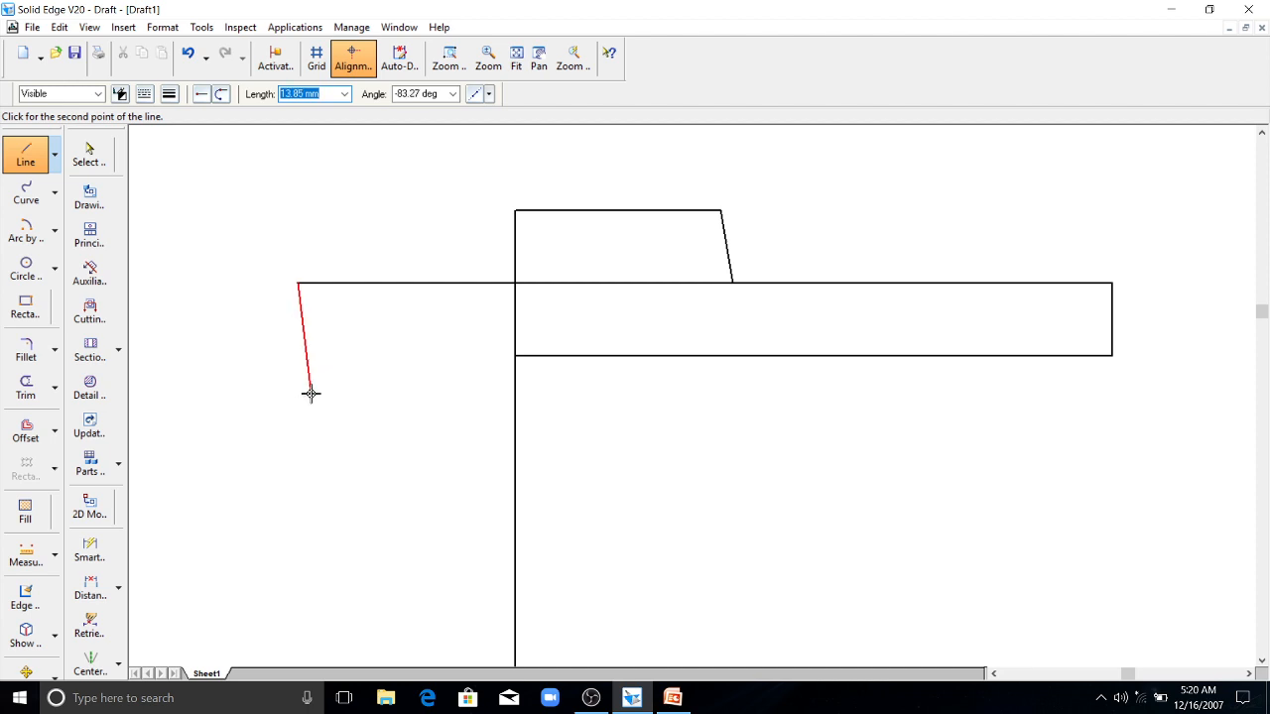
# - Draw a slanted line at -80° down from the left end of the 27 mm line, reaching below the wide rectangle's lower edge
pyautogui.press('Tab')
pyautogui.press('BackSpace')
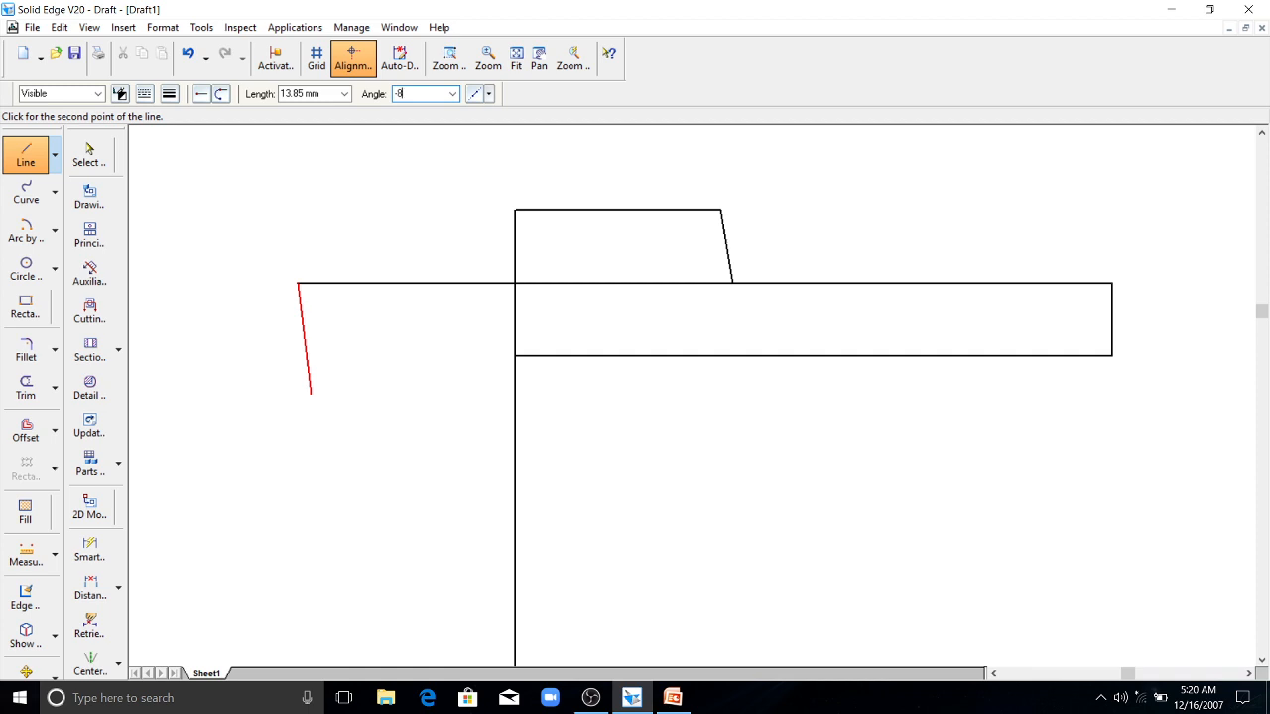
pyautogui.write('-80')
pyautogui.press('Return')
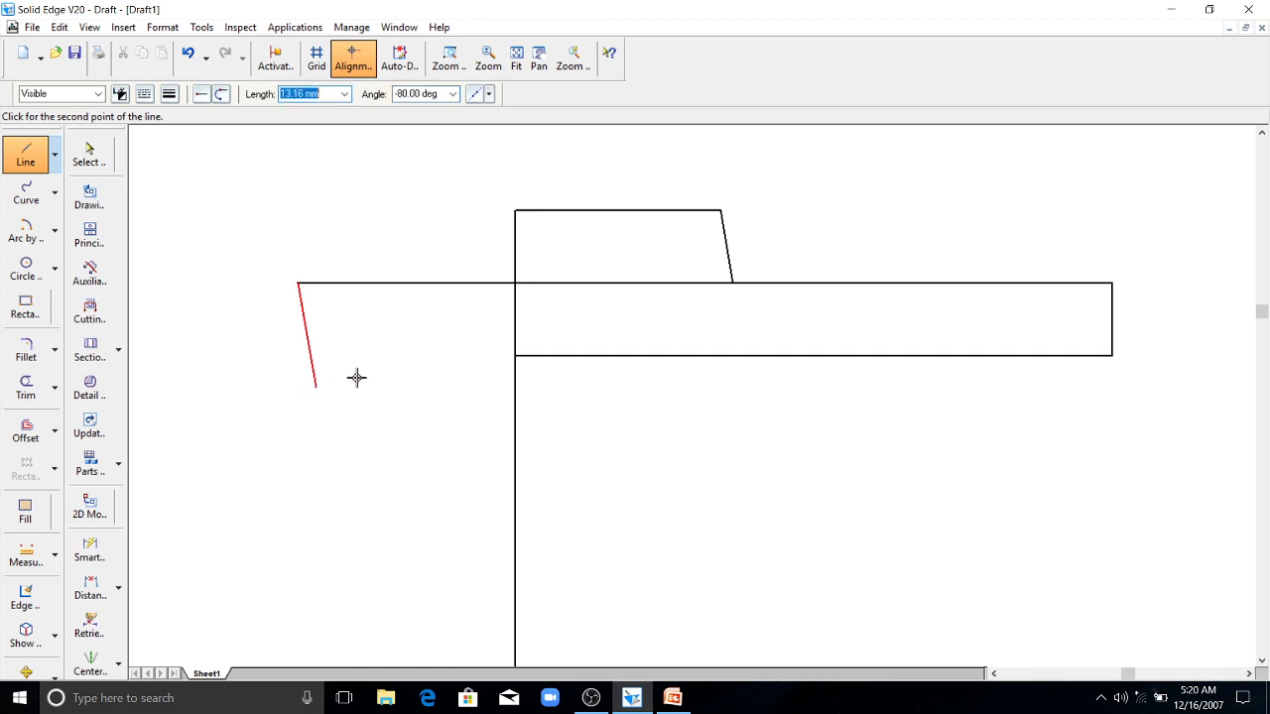
pyautogui.click(361, 390)
pyautogui.press('Escape')
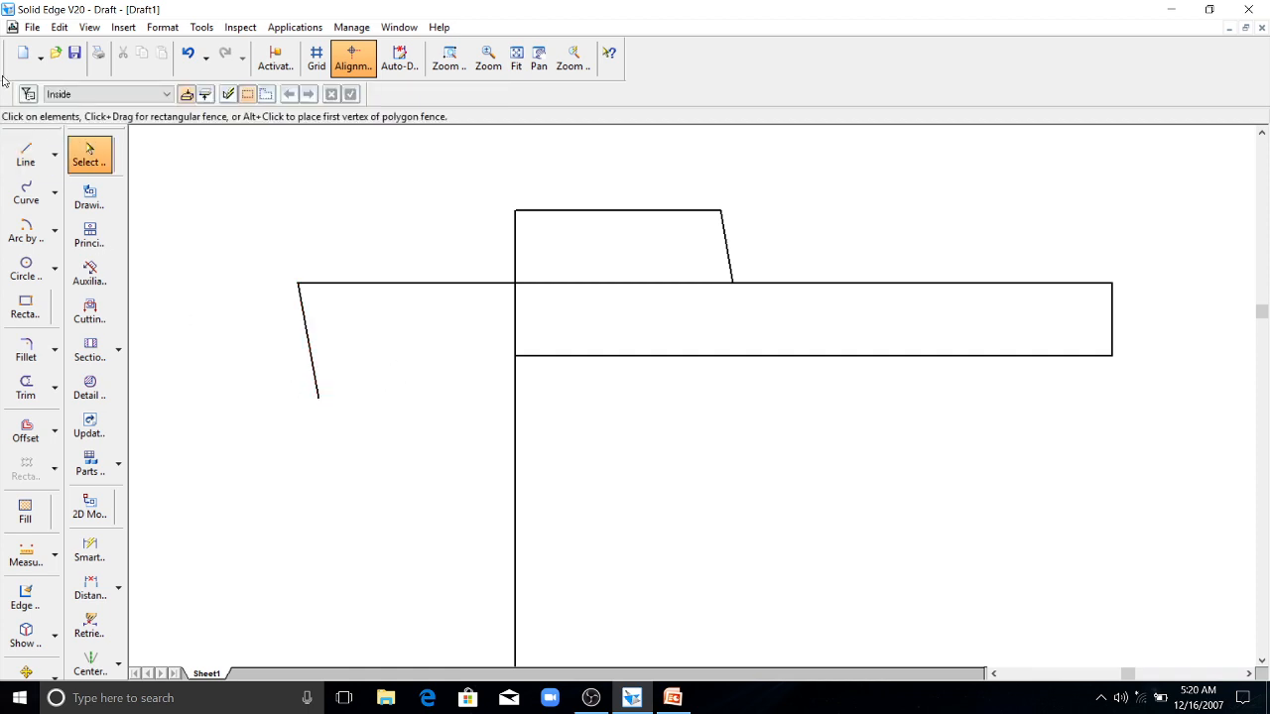
# - Extend the wide rectangle's lower edge with a horizontal line leftward across the slanted line, and trim both overhanging ends
pyautogui.click(26, 154)
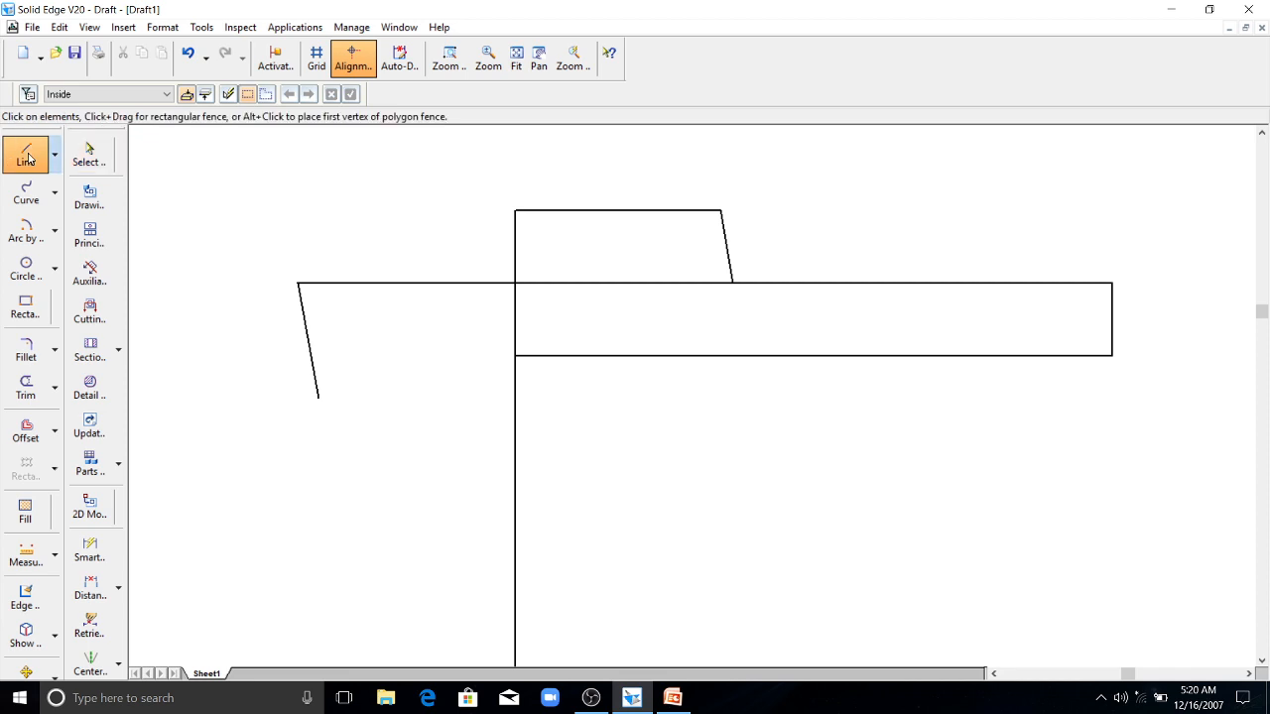
pyautogui.click(513, 355)
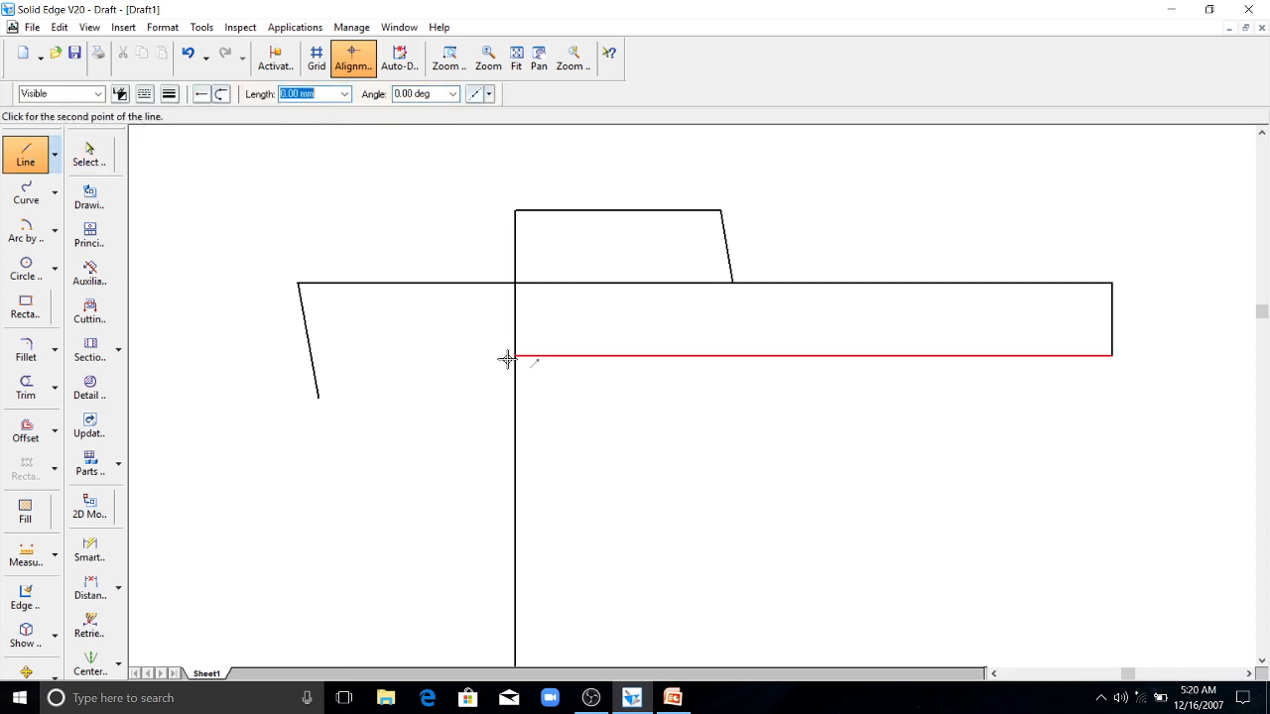
pyautogui.click(241, 354)
pyautogui.press('Escape')
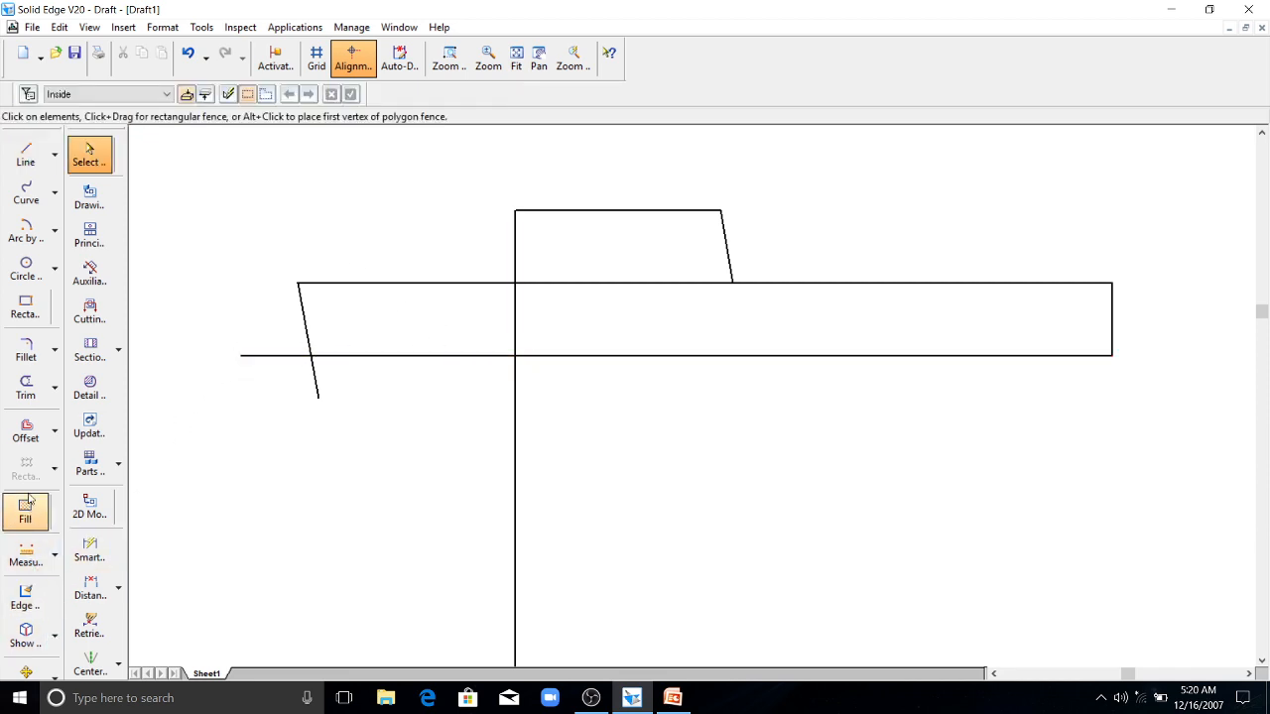
pyautogui.click(26, 387)
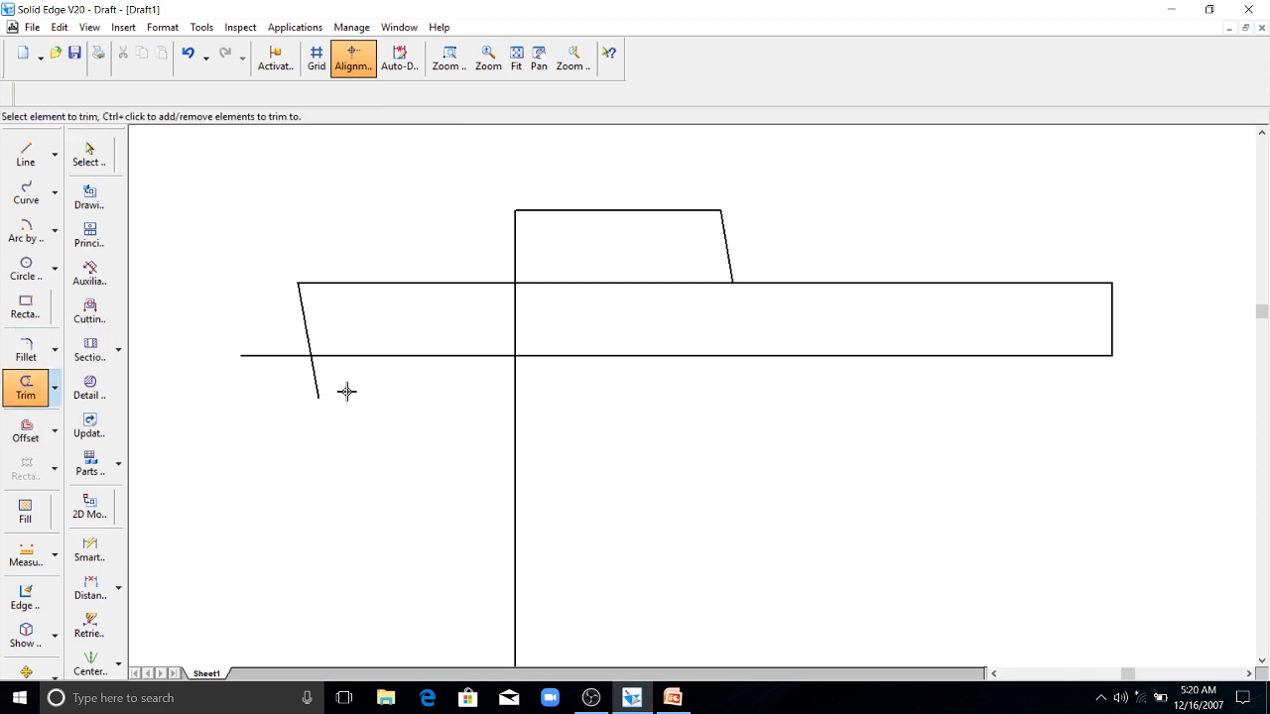
pyautogui.moveTo(347, 391); pyautogui.dragTo(244, 333)
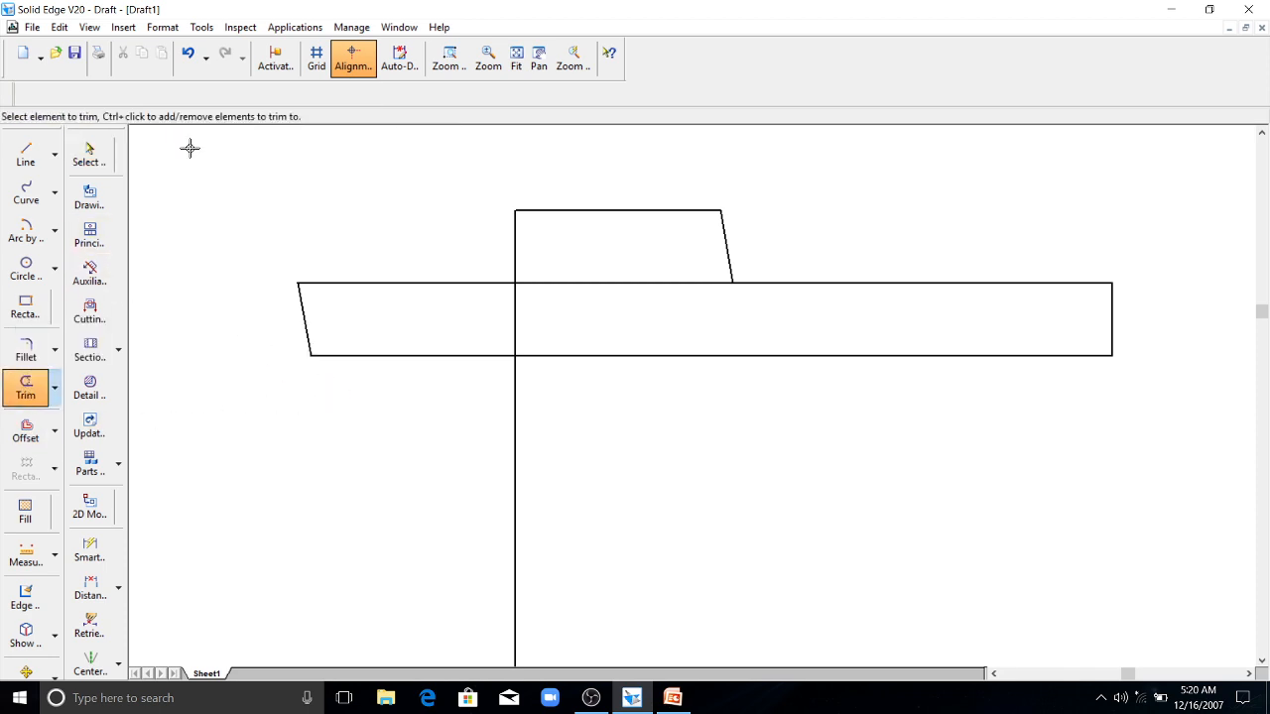
# - Extend the wide rectangle's upper edge leftward with a horizontal line about 18 mm long, starting at its slanted end's upper corner
pyautogui.click(26, 154)
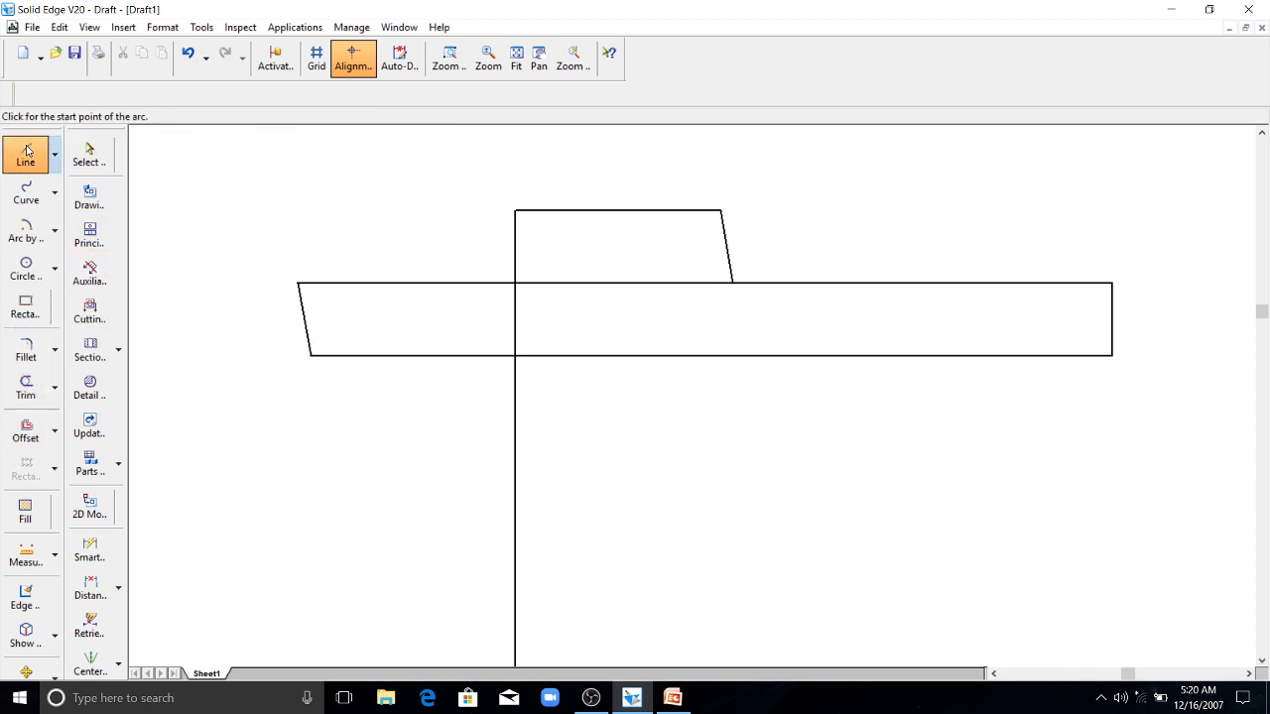
pyautogui.click(299, 282)
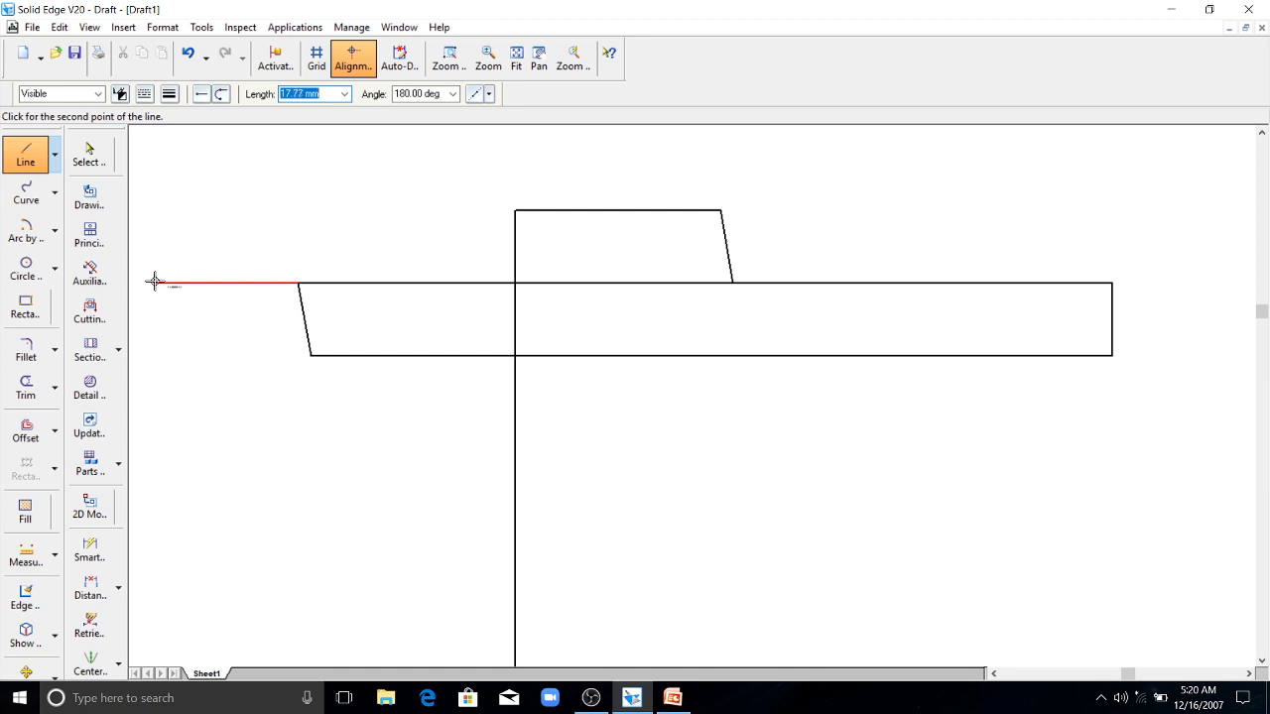
pyautogui.click(155, 283)
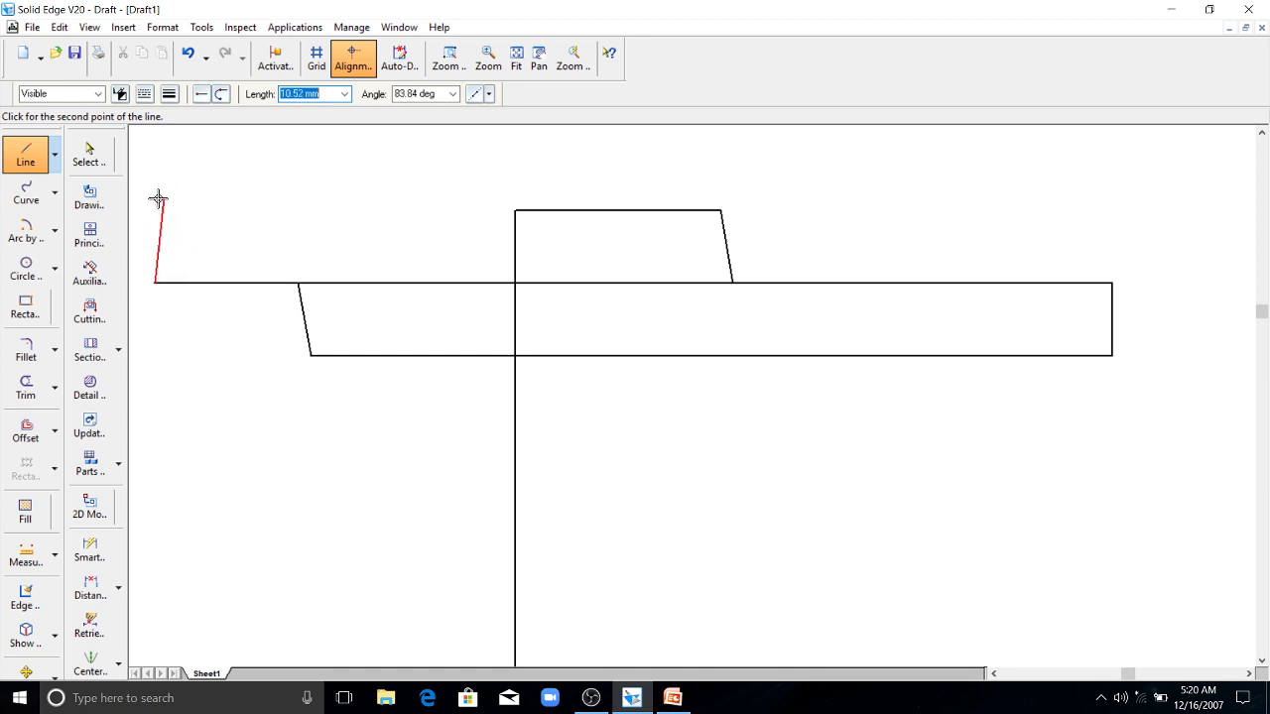
# - Draw a horizontal line leftward from the top of the long vertical line and close its left end with a vertical line down to the lower edge's level
pyautogui.click(26, 154)
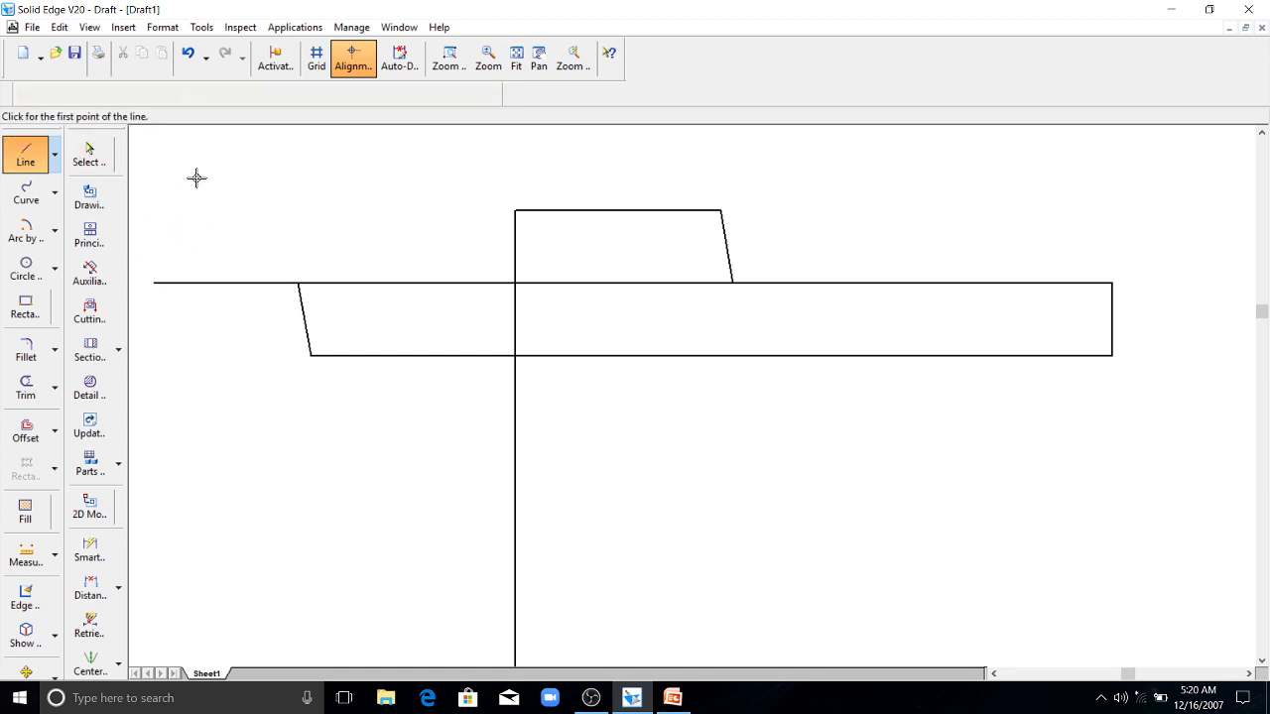
pyautogui.click(513, 210)
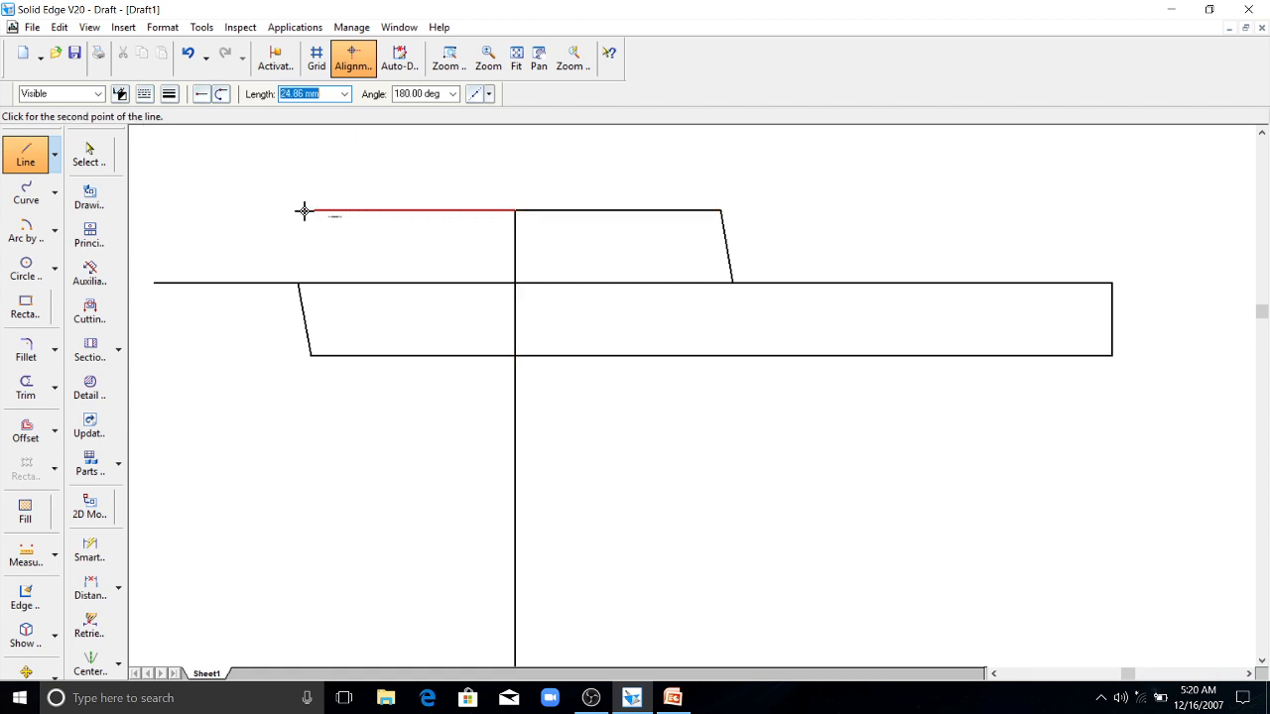
pyautogui.click(138, 211)
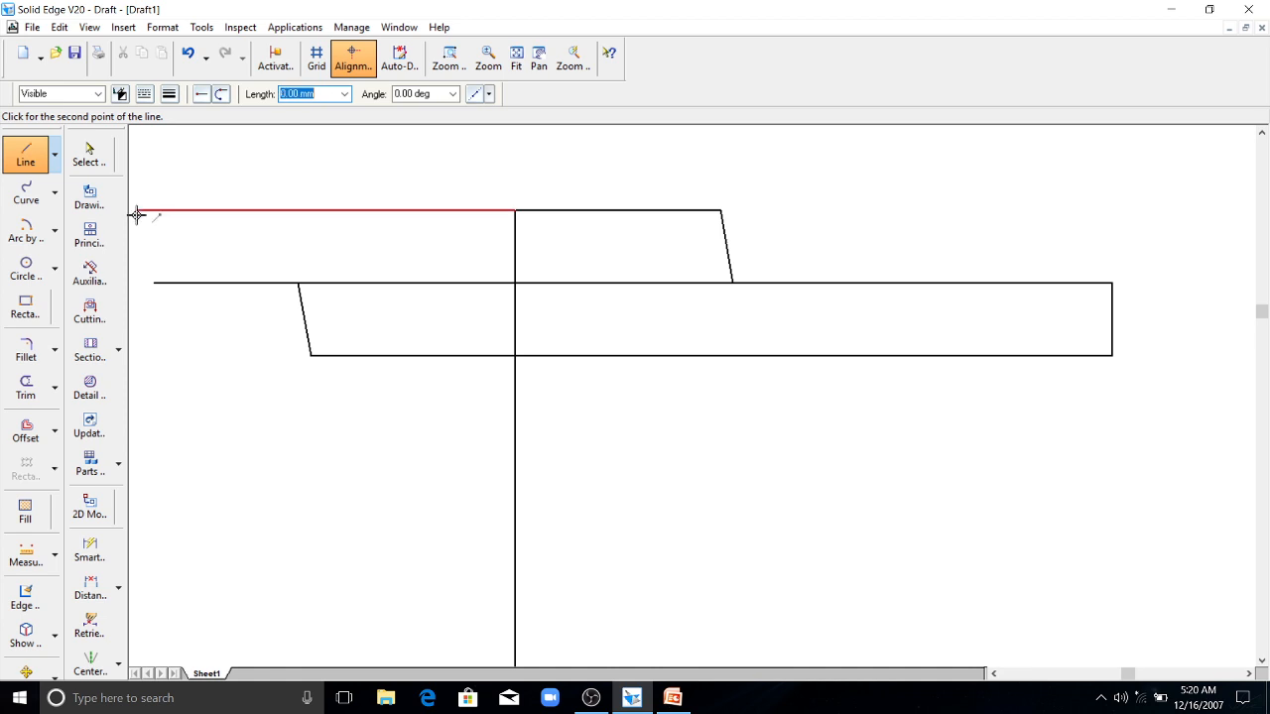
pyautogui.click(136, 282)
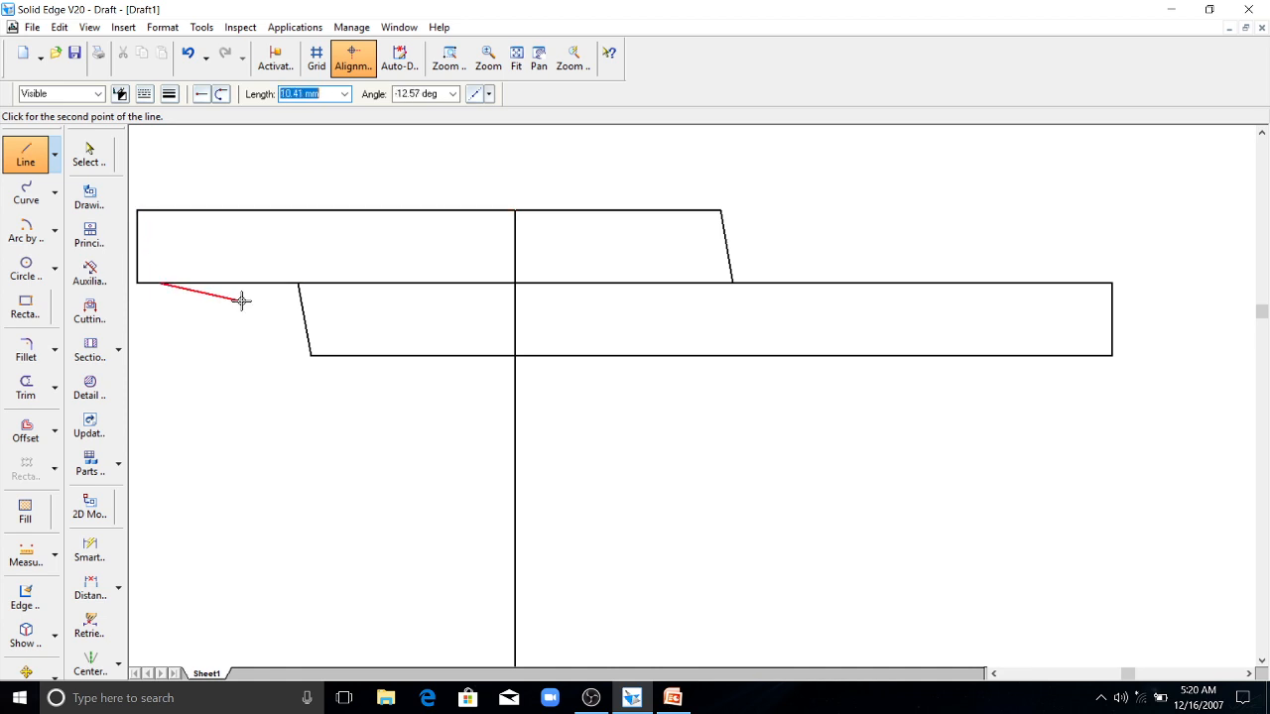
pyautogui.press('Escape')
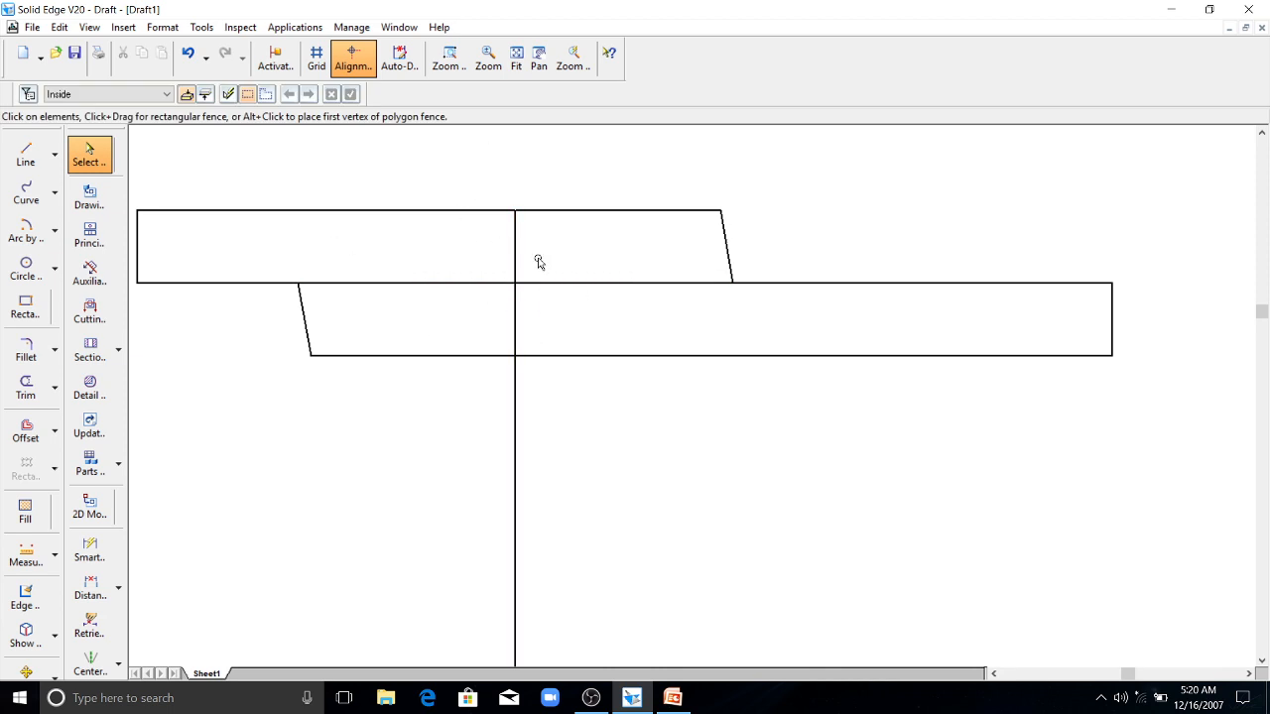
# - Draw a 9 mm line leftward from the top of the long vertical line, continuing vertically down to the wide section's lower edge
pyautogui.click(36, 153)
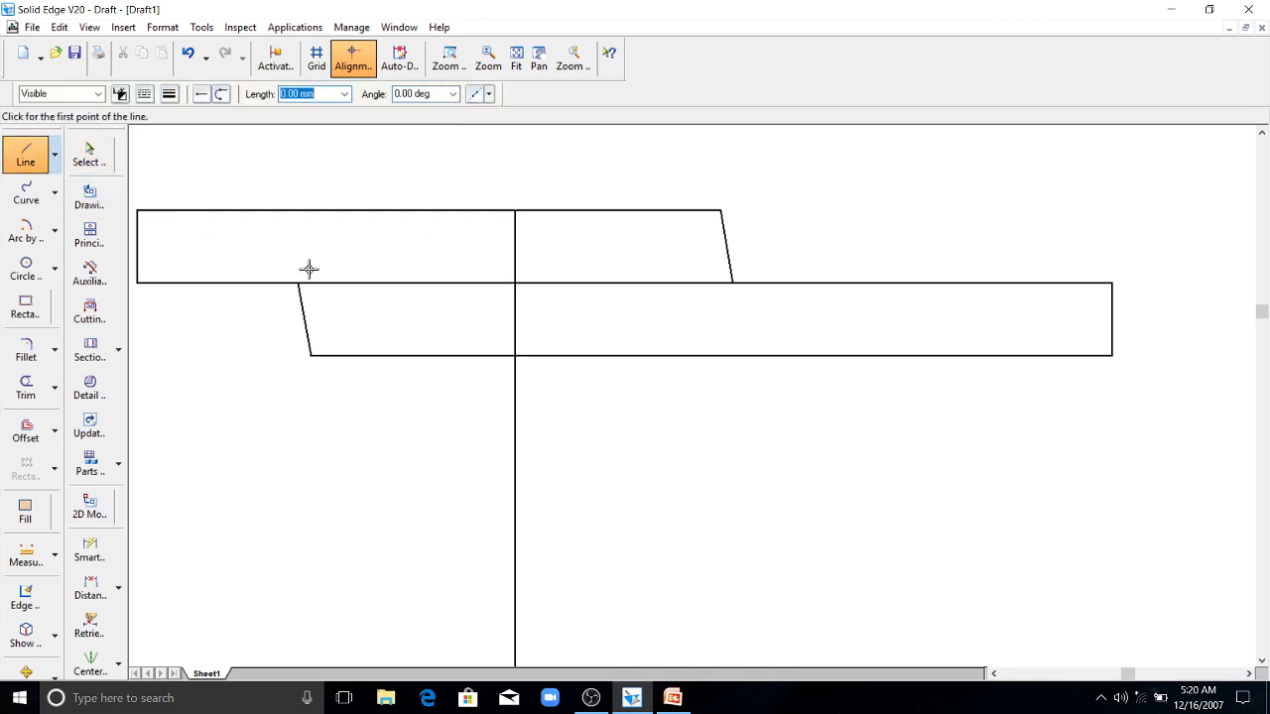
pyautogui.click(516, 212)
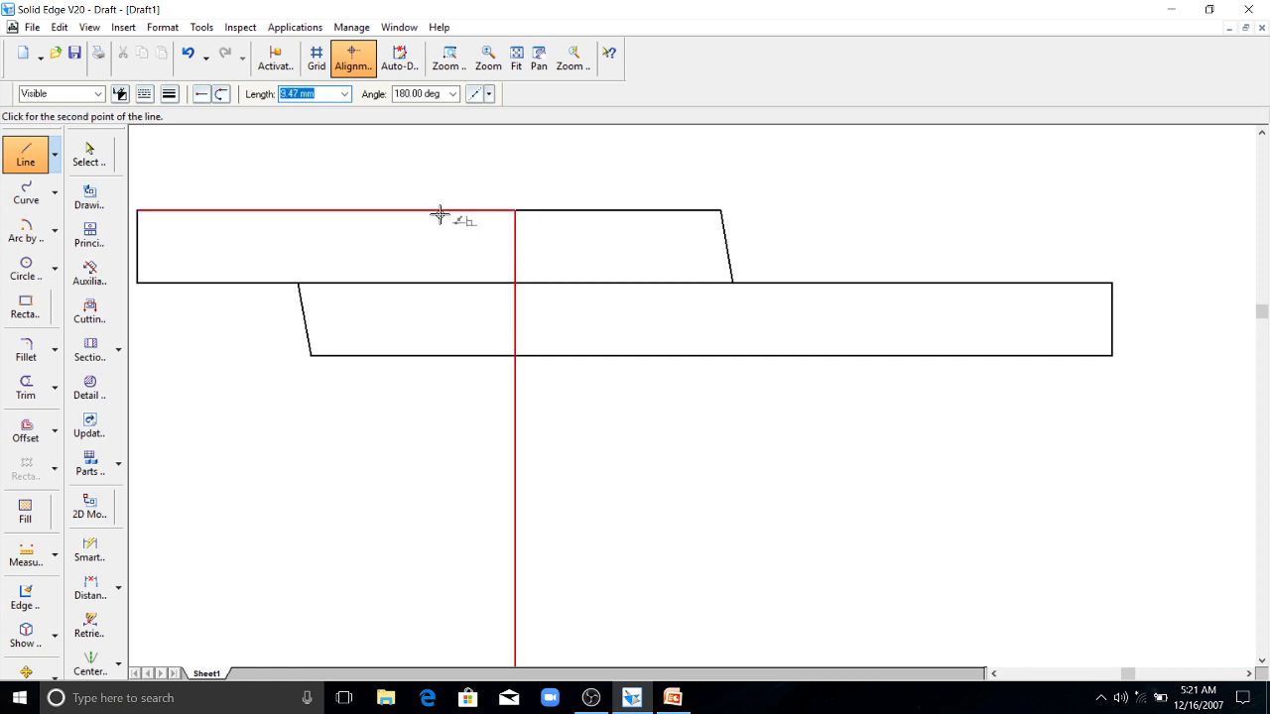
pyautogui.write('9')
pyautogui.press('Tab')
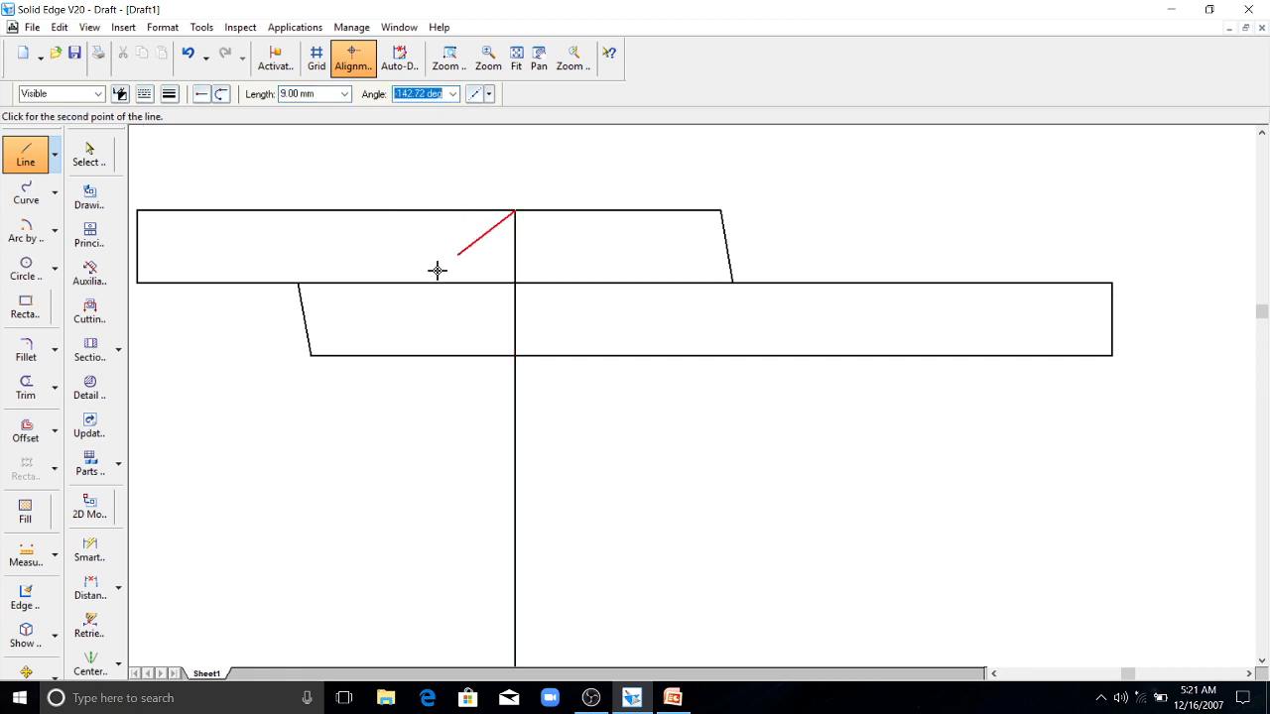
pyautogui.click(443, 207)
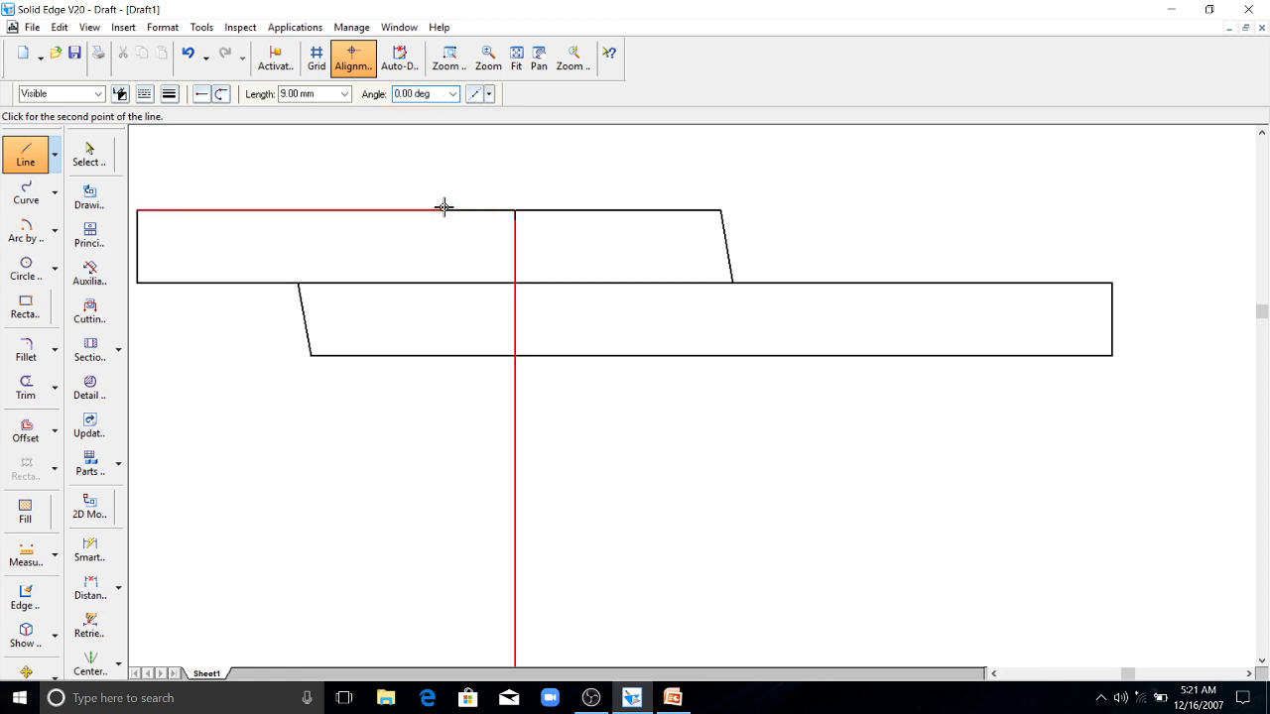
pyautogui.click(443, 355)
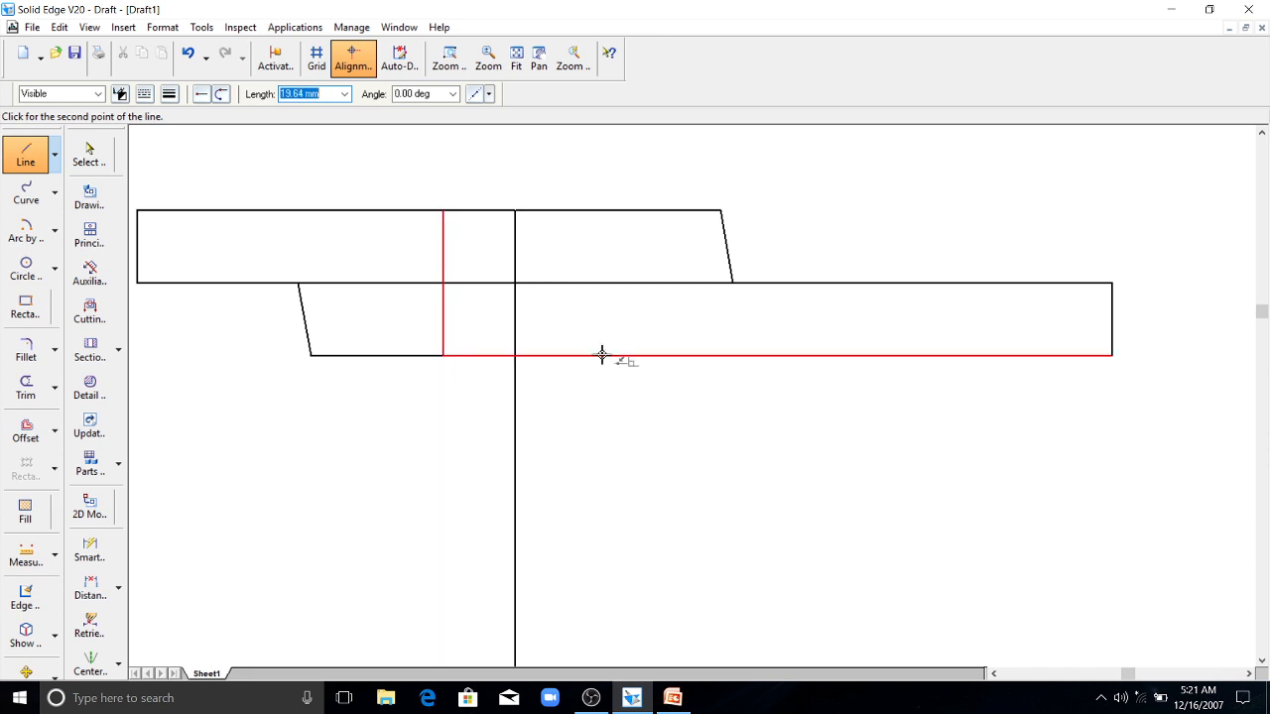
# - Try to draw a vertical line right of the long vertical line, up from the lower edge to the top edge, and undo it
pyautogui.write('18')
pyautogui.click(606, 355)
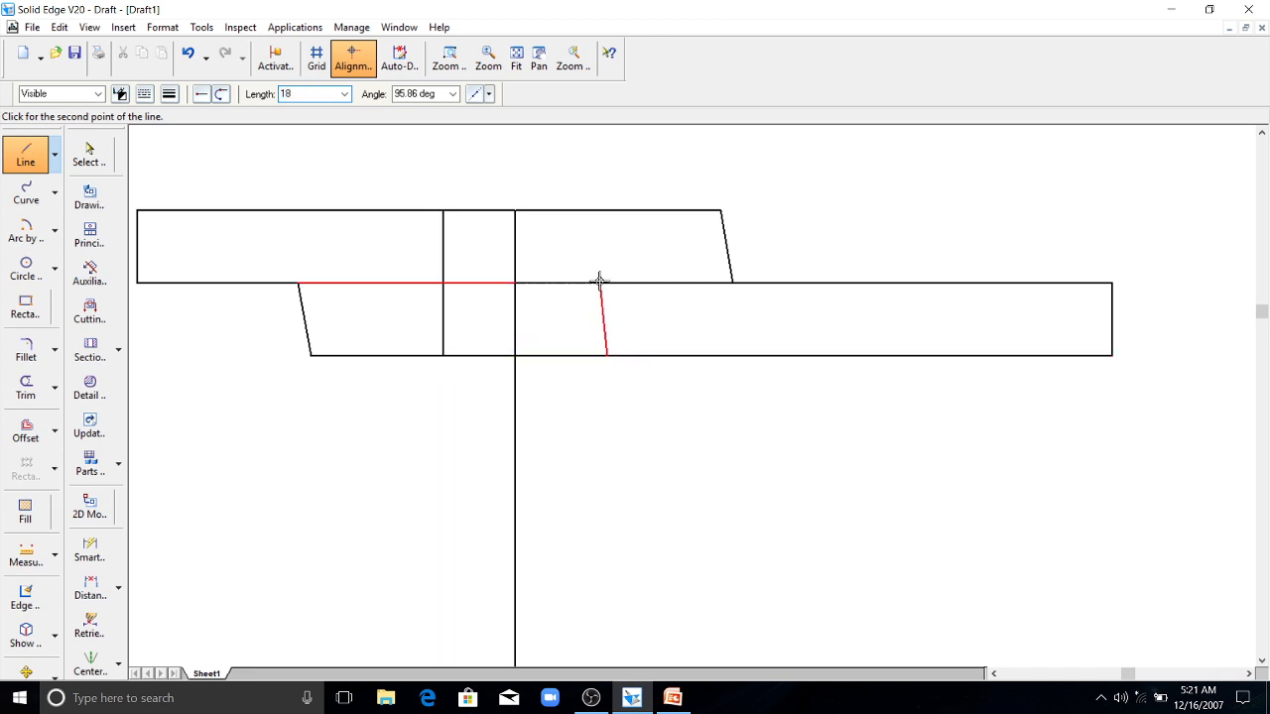
pyautogui.click(609, 210)
pyautogui.press('Escape')
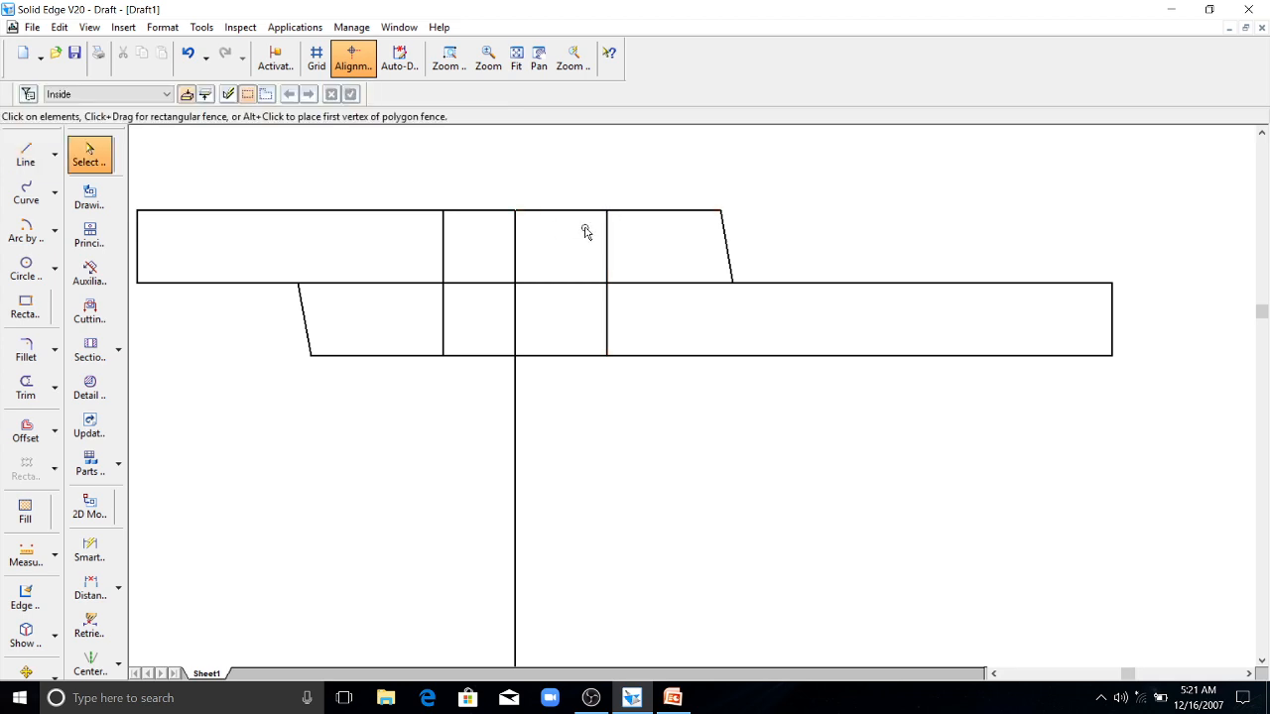
pyautogui.hotkey('ctrl', 'z')
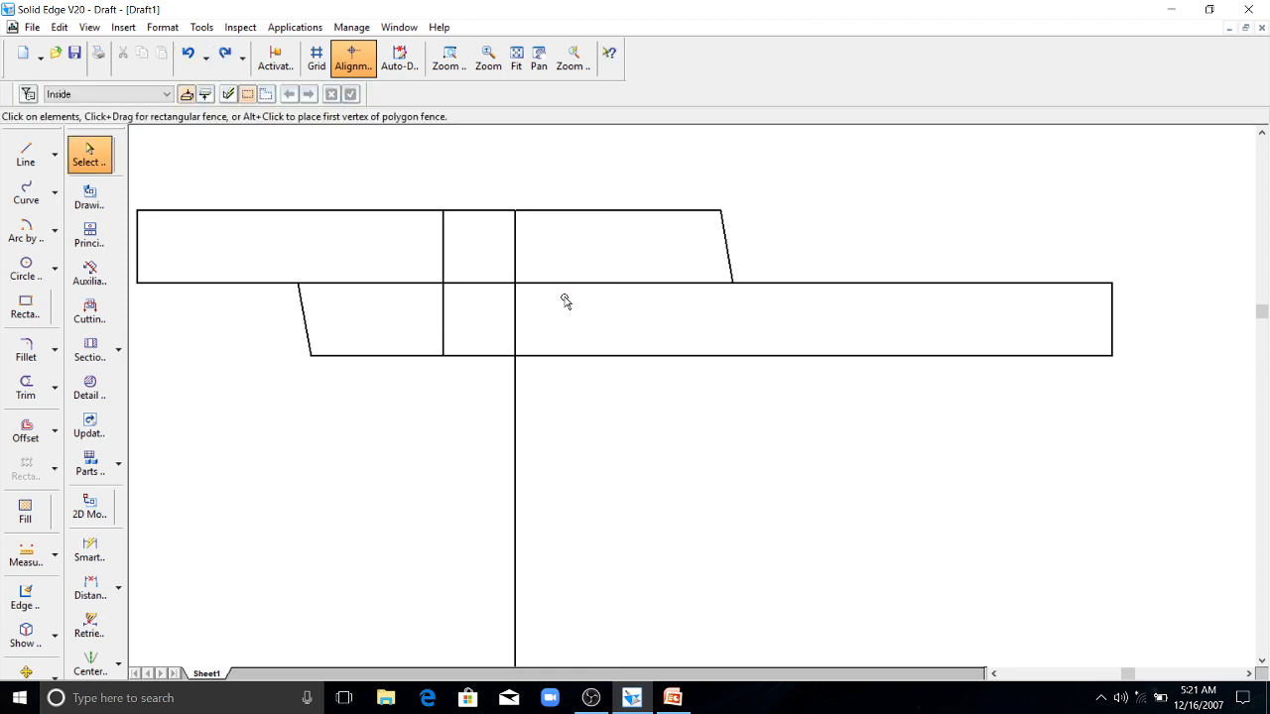
pyautogui.click(442, 266)
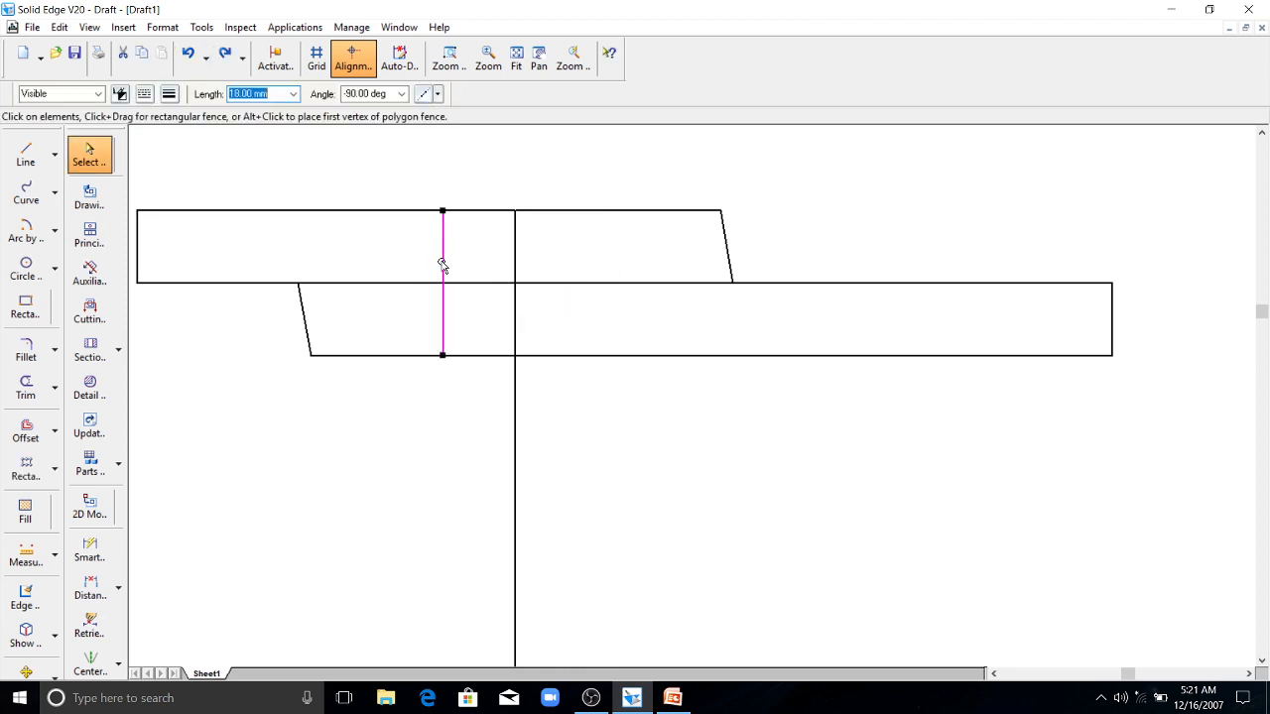
# - Draw an 18 mm line rightward along the lower edge from the new vertical line's foot, continuing vertically up to the top edge
pyautogui.click(26, 154)
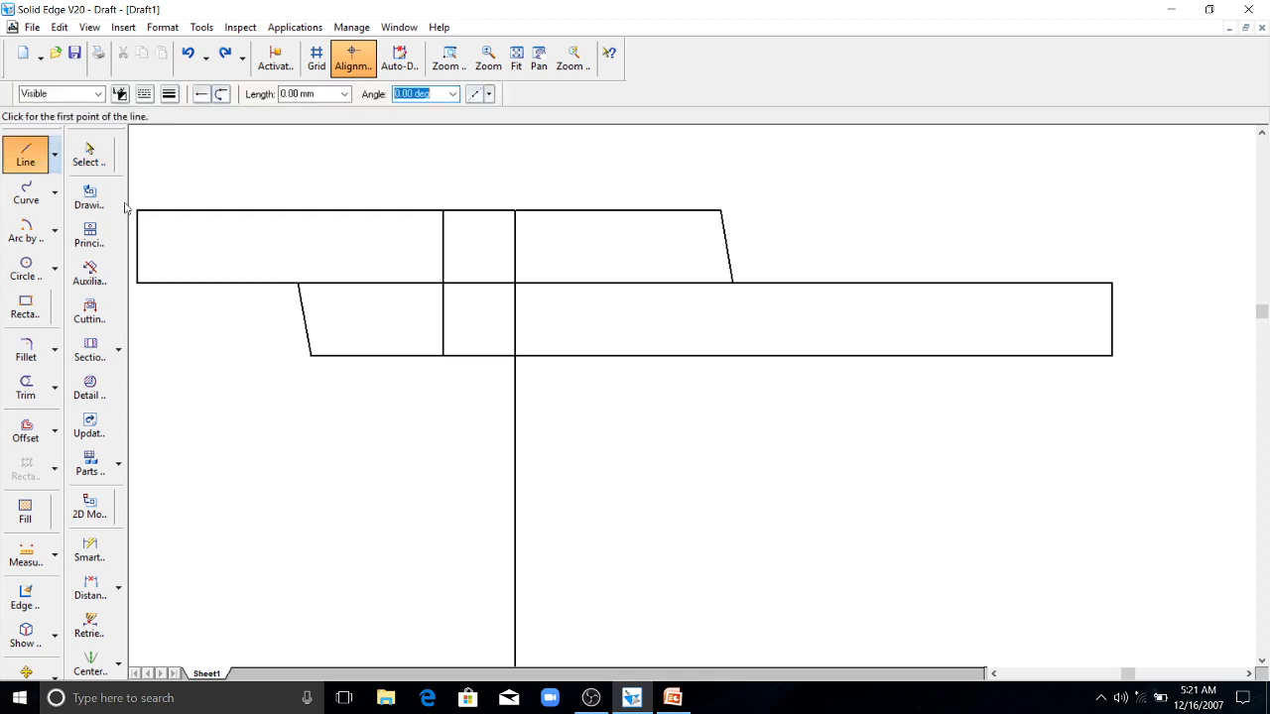
pyautogui.click(444, 355)
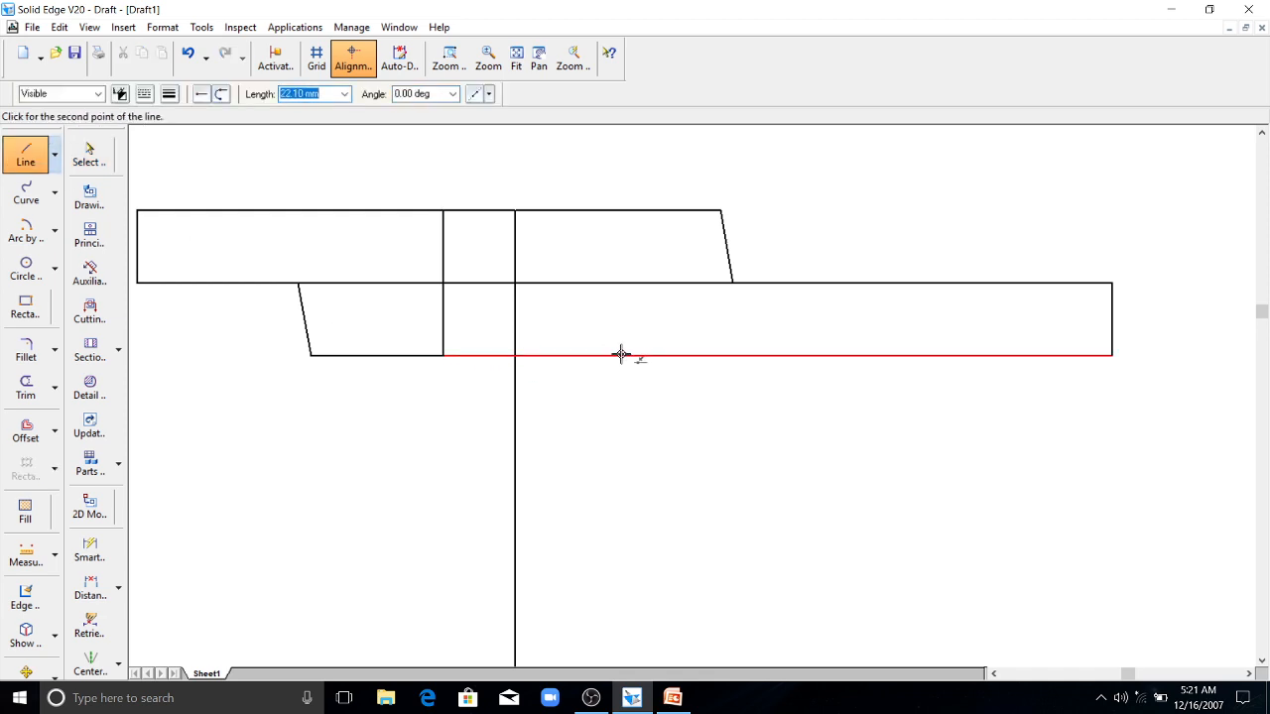
pyautogui.write('18')
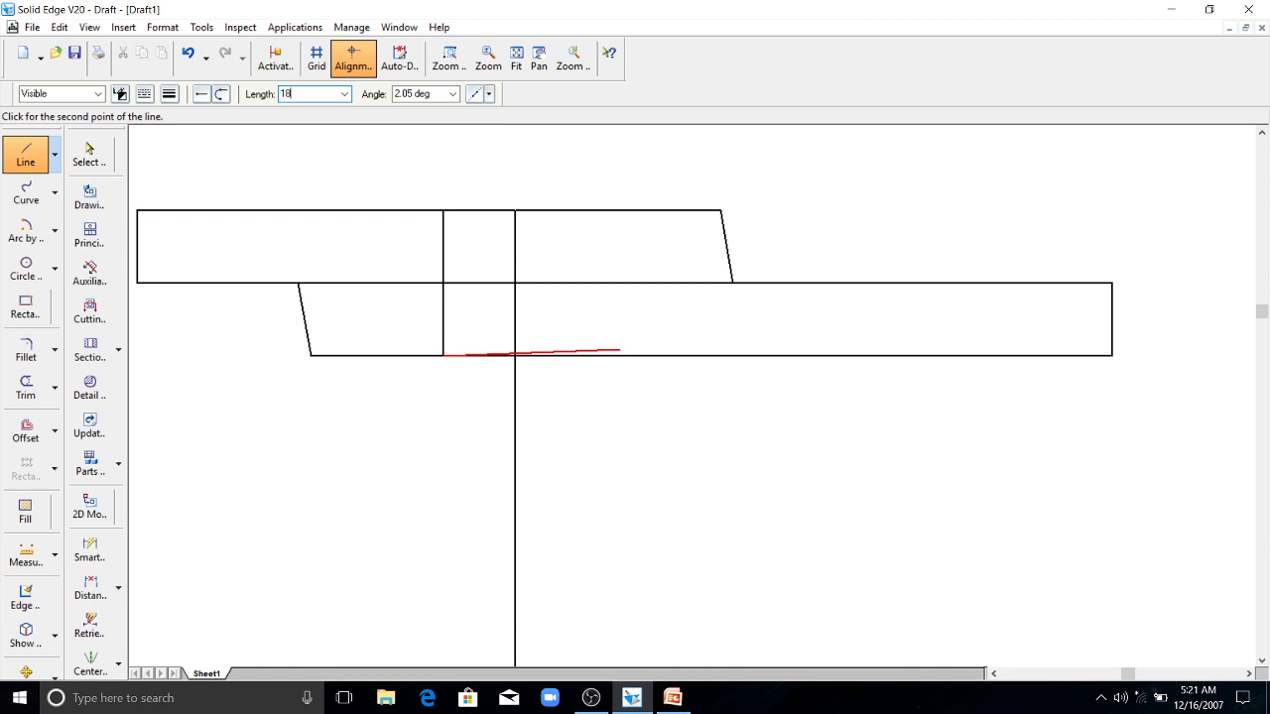
pyautogui.press('Return')
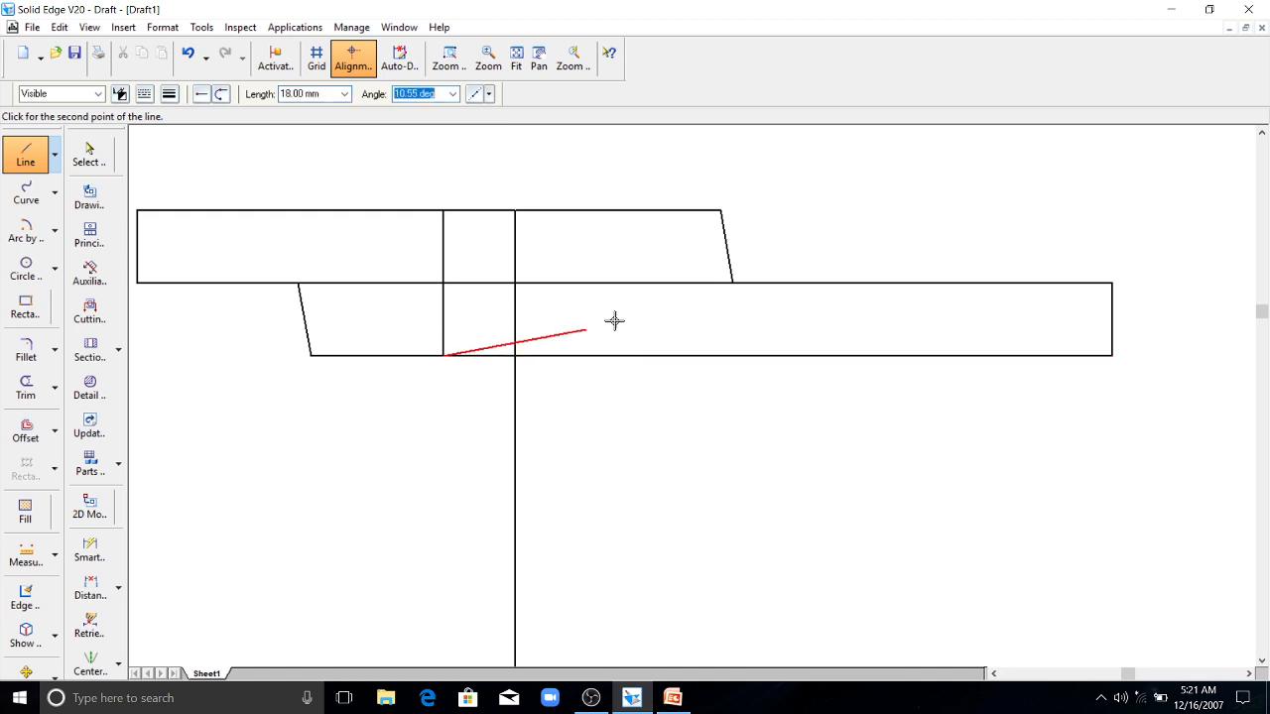
pyautogui.click(587, 355)
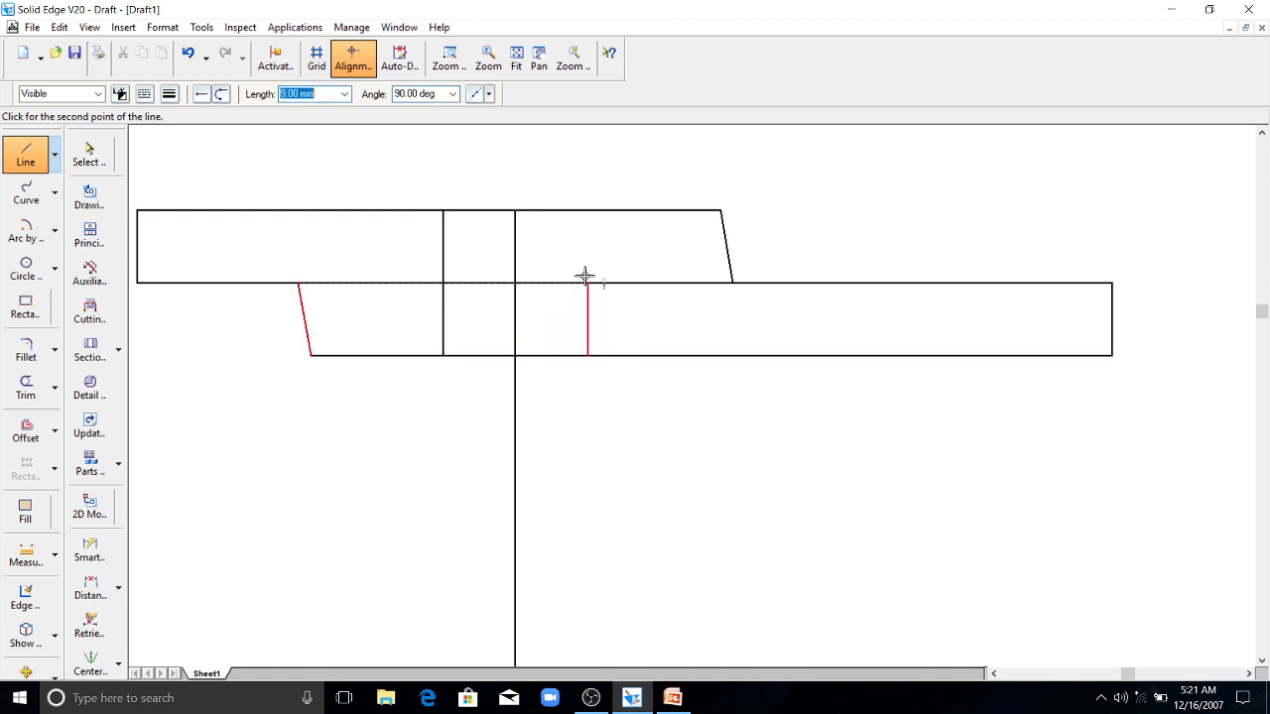
pyautogui.click(588, 211)
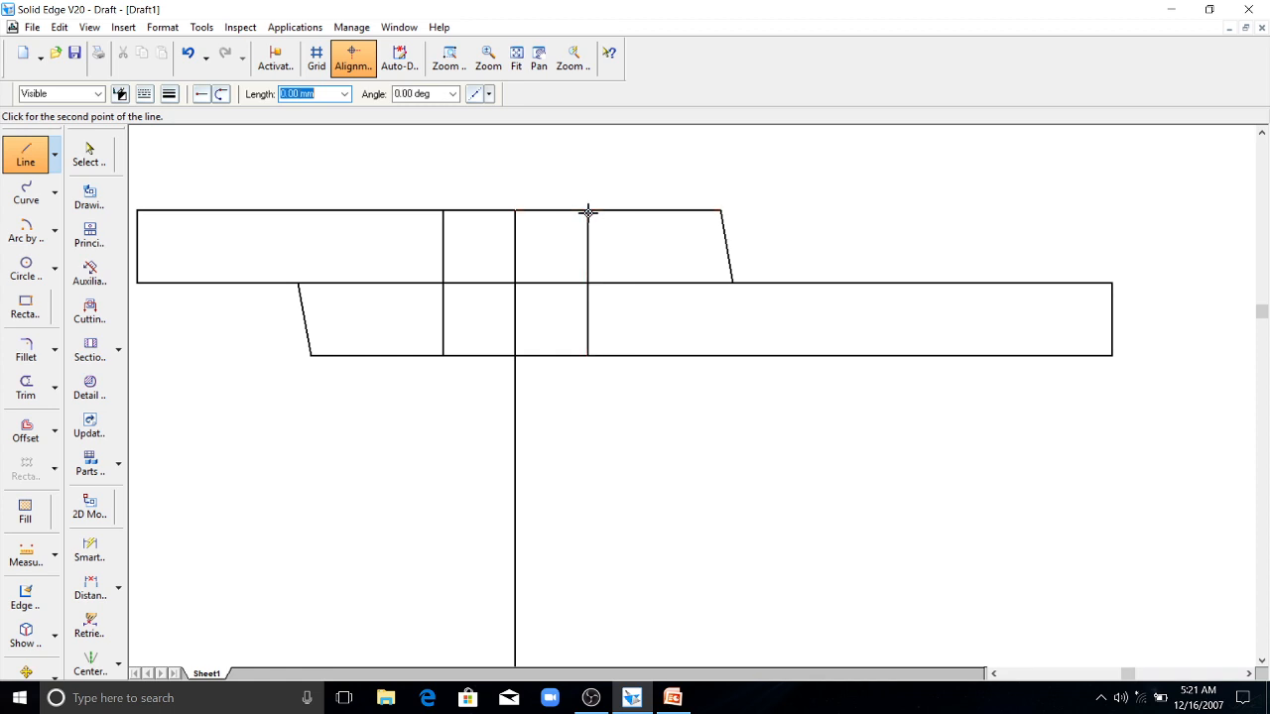
pyautogui.press('Escape')
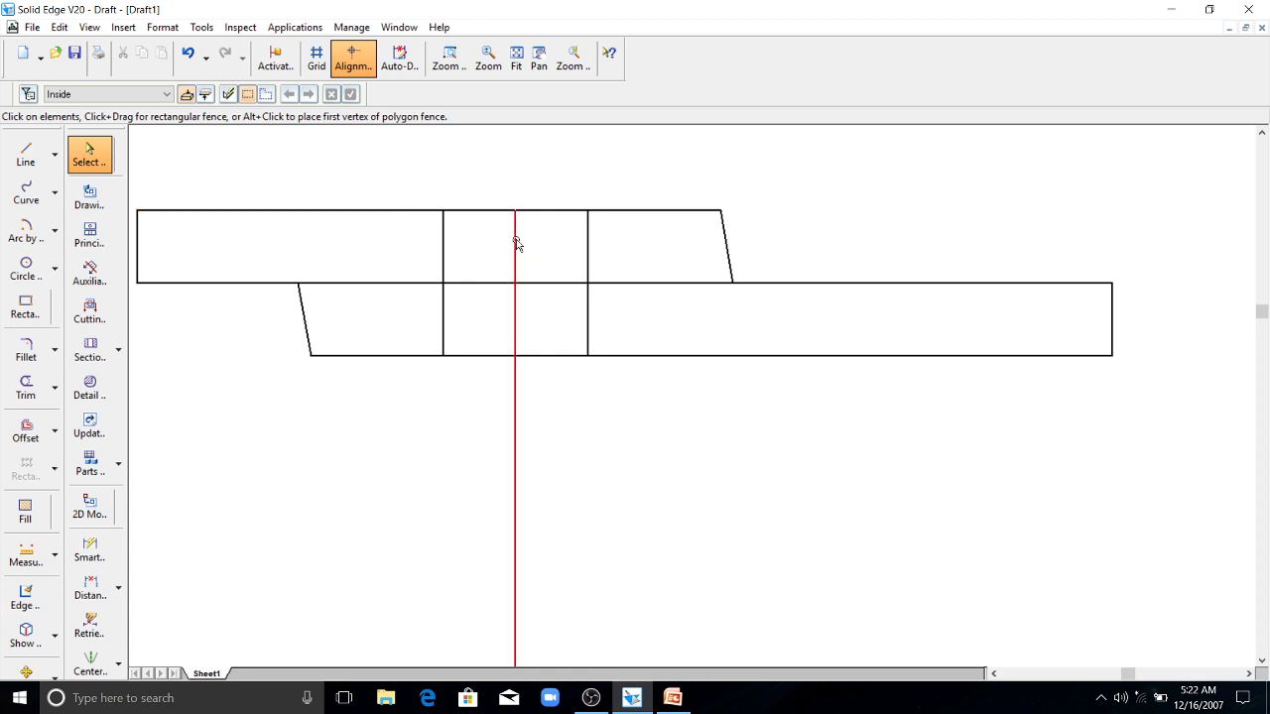
# - Draw a box above the upper section from the top of the long vertical line: 12.6 mm up, 14.4 mm right and down to the top edge
pyautogui.click(26, 153)
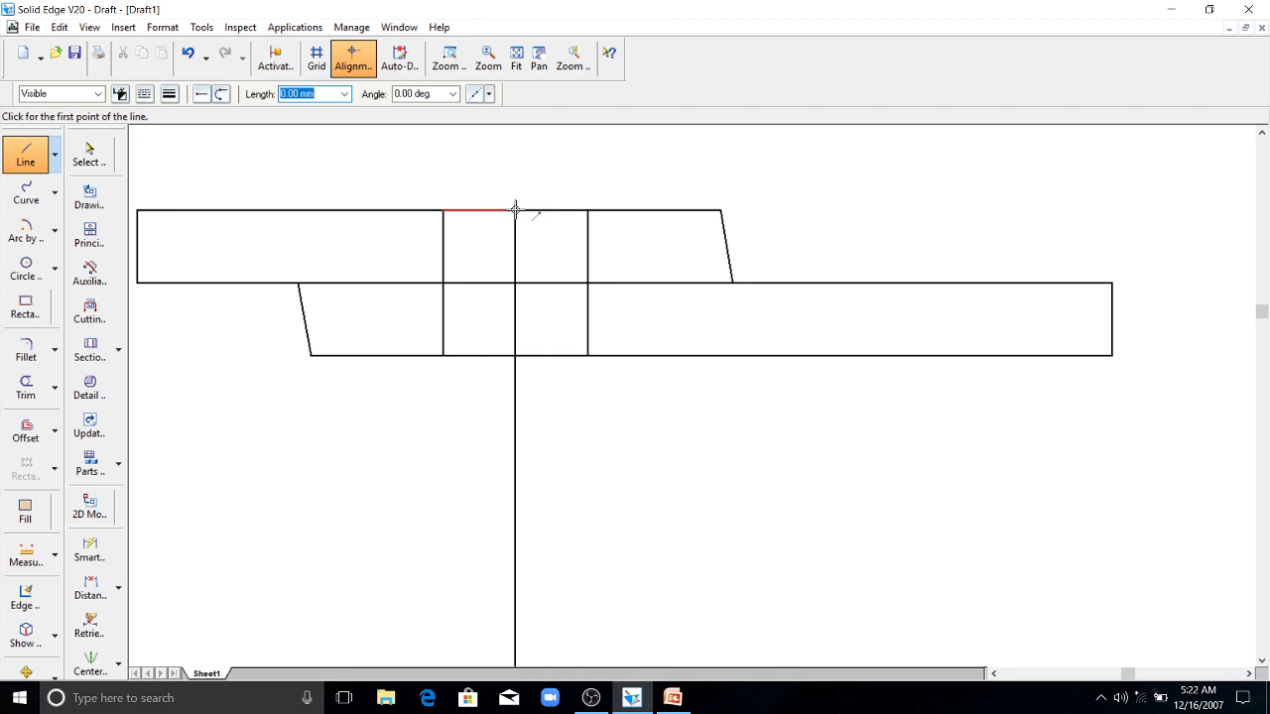
pyautogui.click(515, 210)
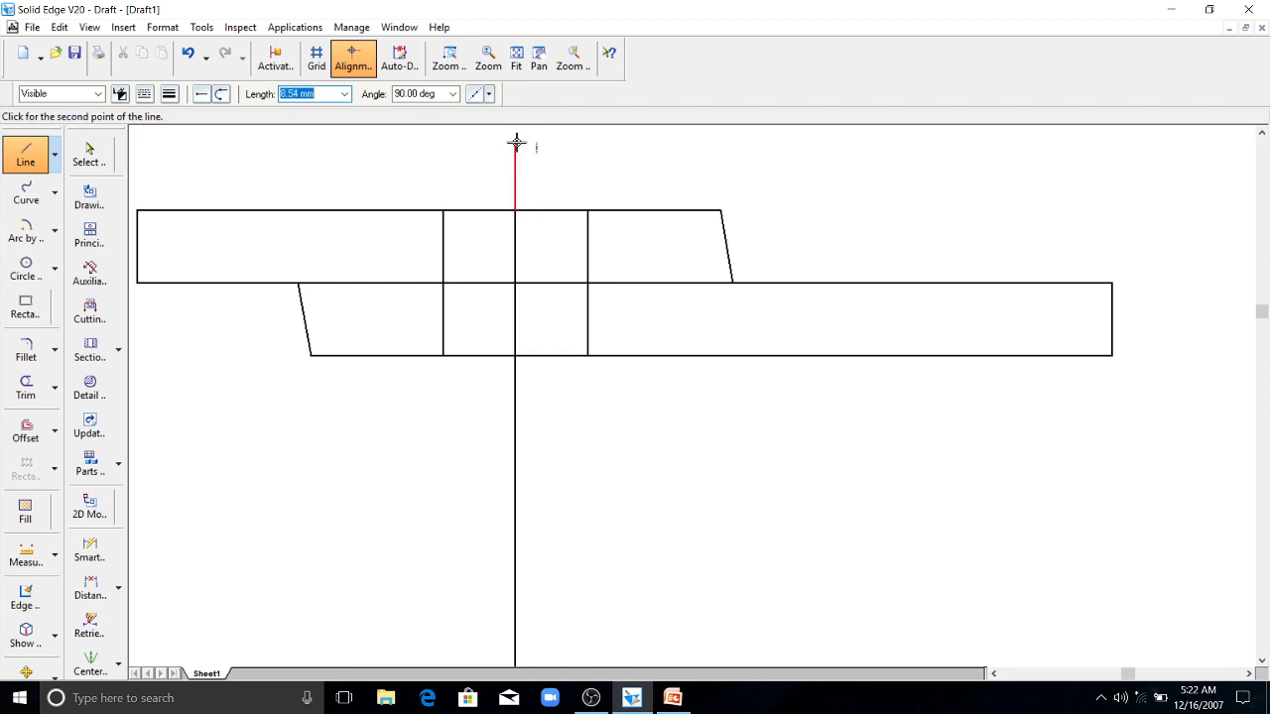
pyautogui.write('12.6')
pyautogui.press('Tab')
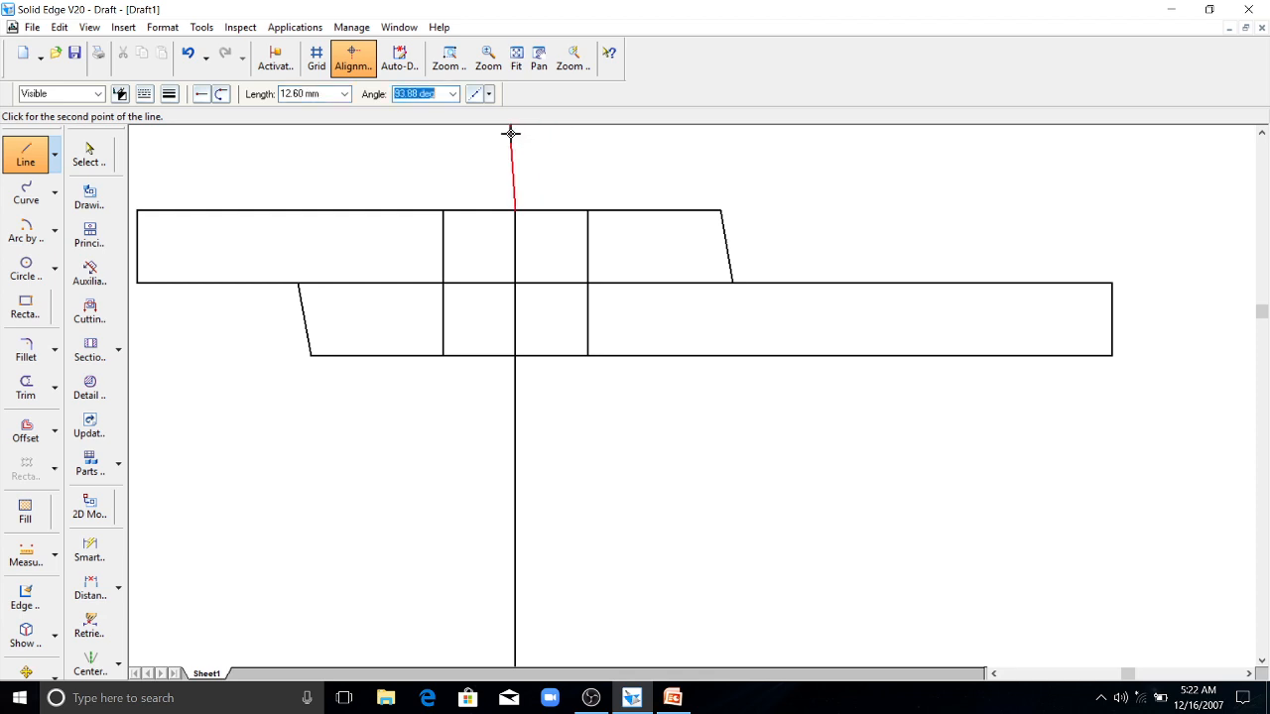
pyautogui.click(513, 171)
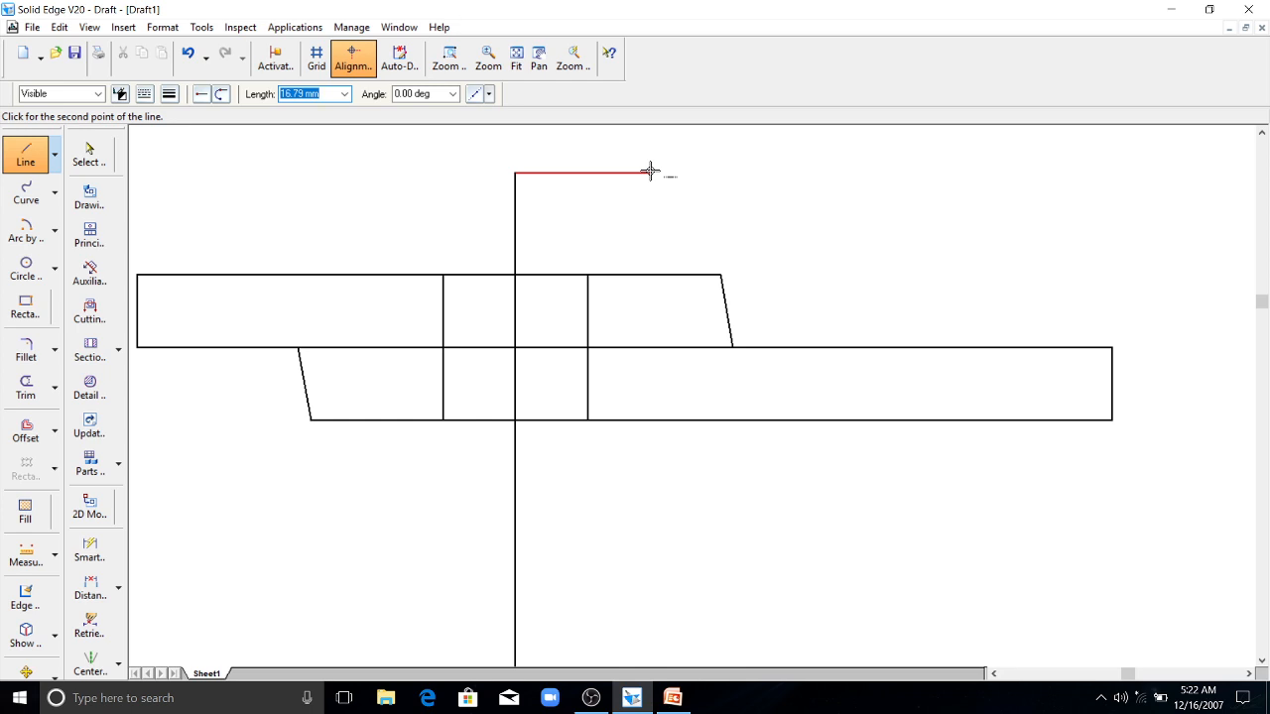
pyautogui.write('14.4')
pyautogui.press('Tab')
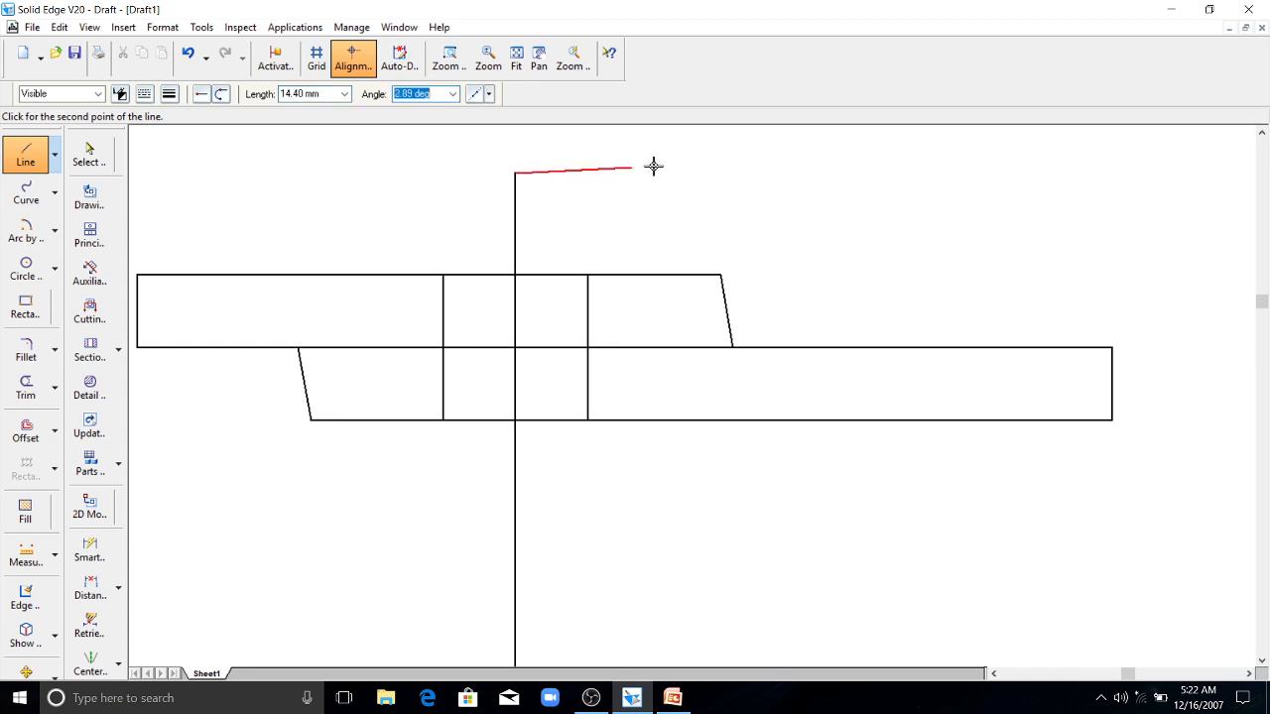
pyautogui.click(653, 173)
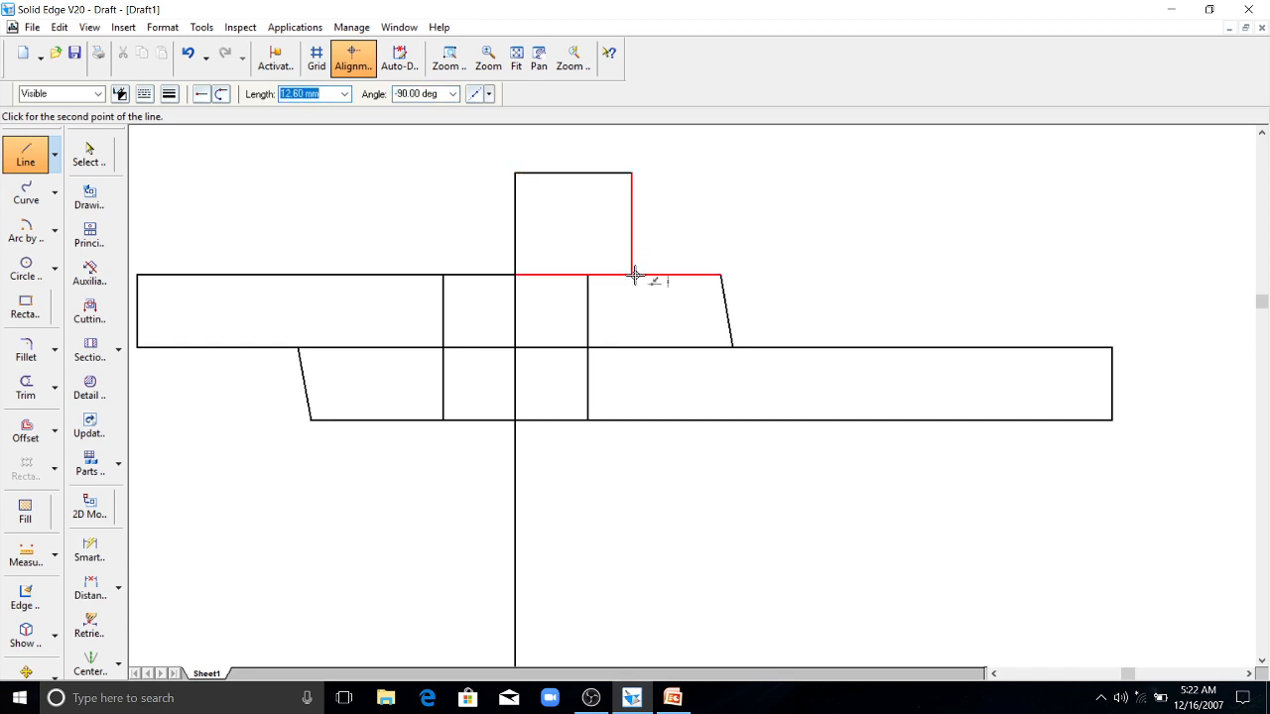
pyautogui.click(634, 275)
pyautogui.press('Escape')
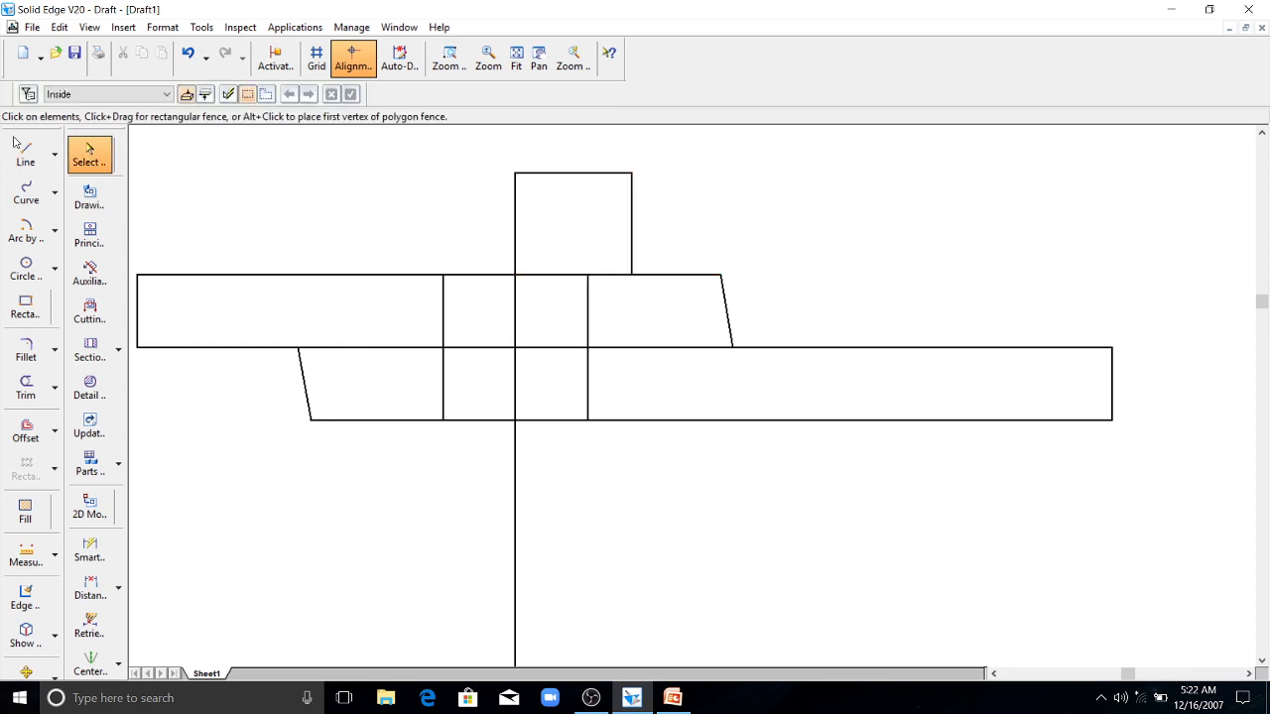
# - Draw a diagonal line from the box's upper-left corner to its lower-right corner
pyautogui.click(17, 147)
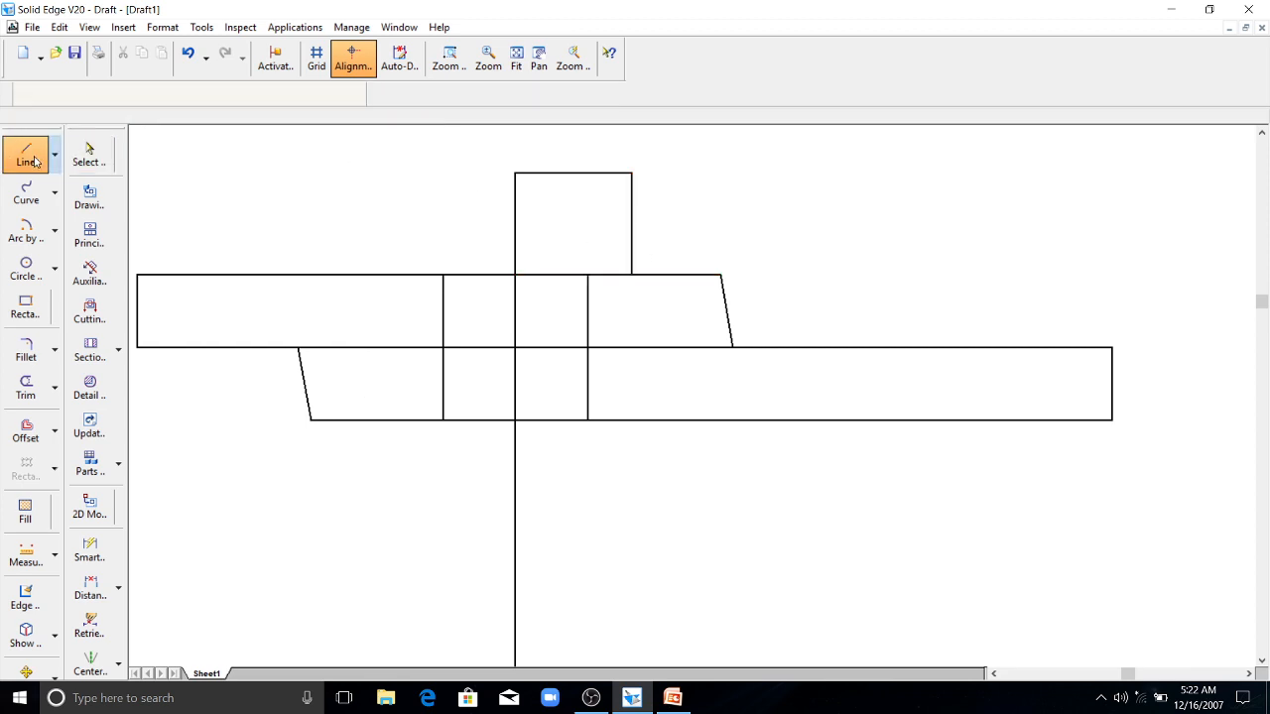
pyautogui.click(515, 175)
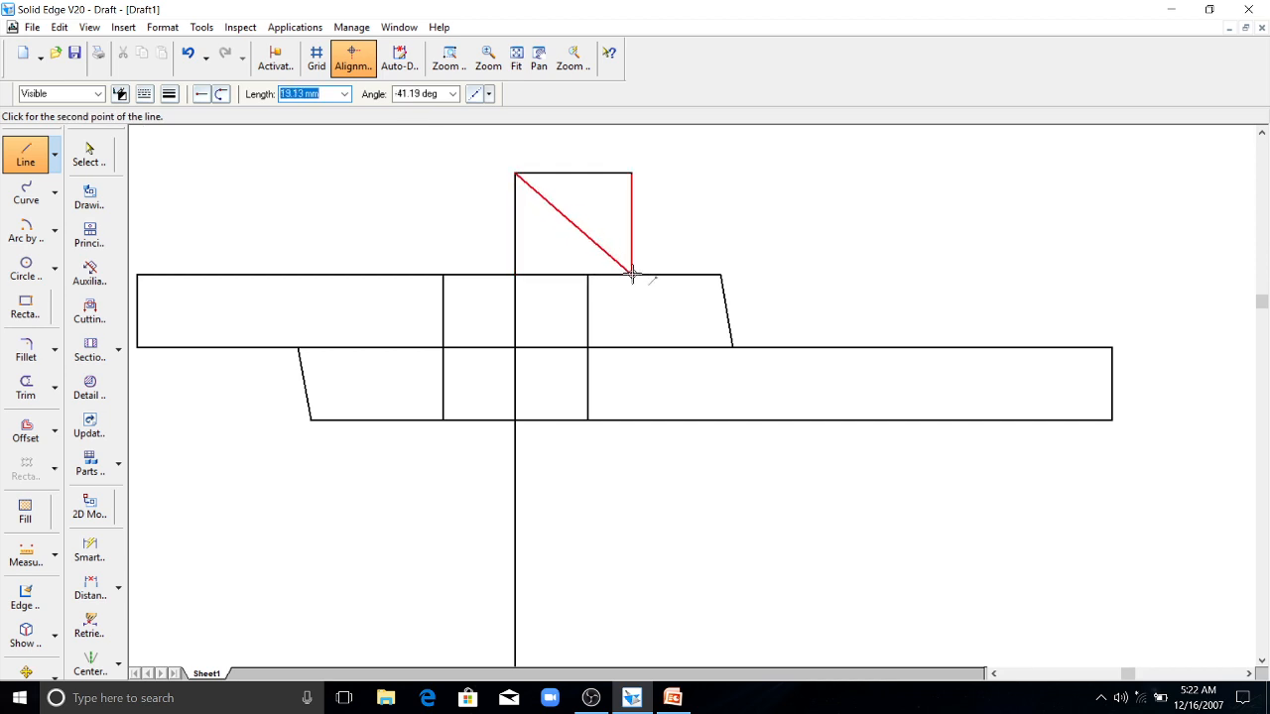
pyautogui.click(631, 274)
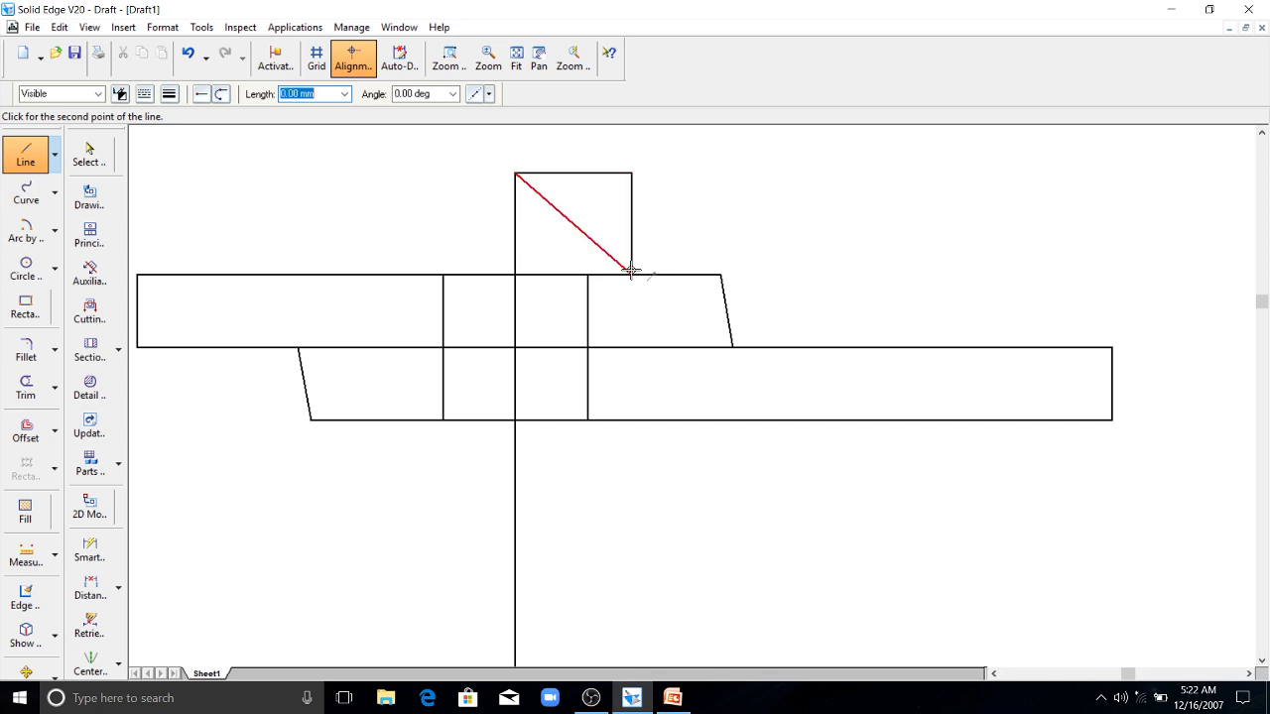
pyautogui.press('Escape')
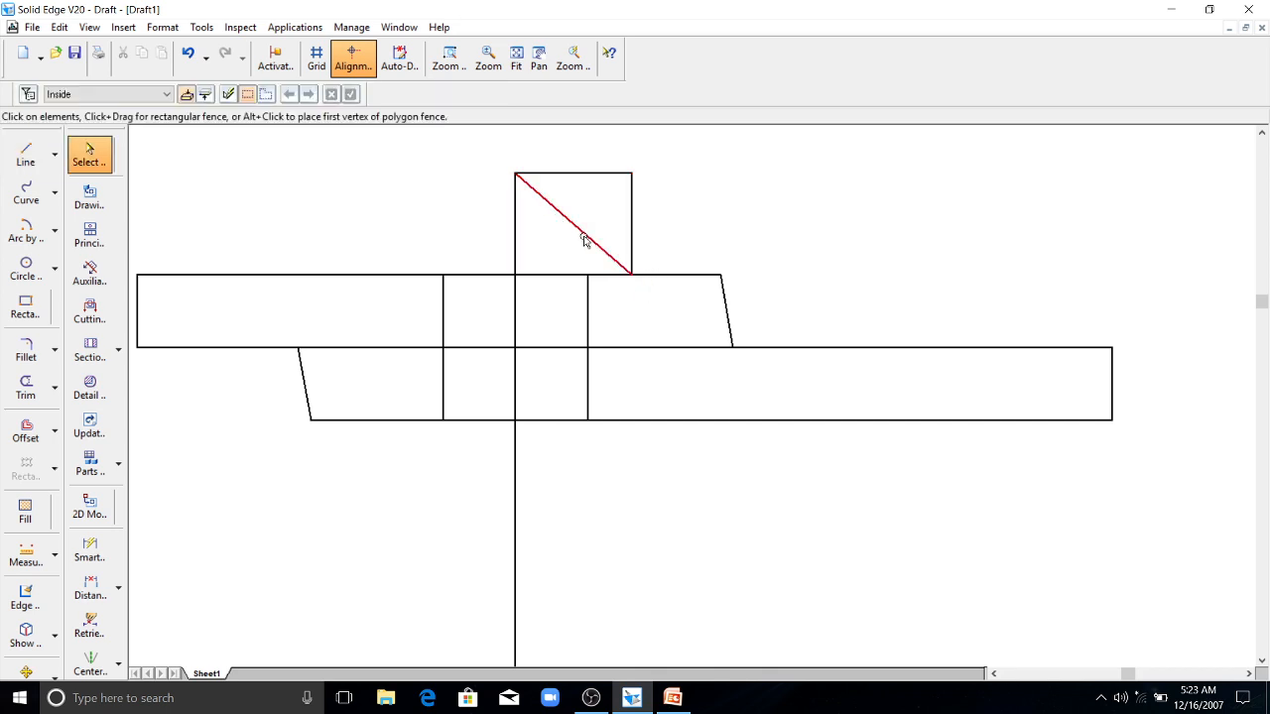
# - Draw two construction circles centred on the diagonal's two ends, each passing through the opposite end
pyautogui.click(25, 269)
pyautogui.click(515, 173)
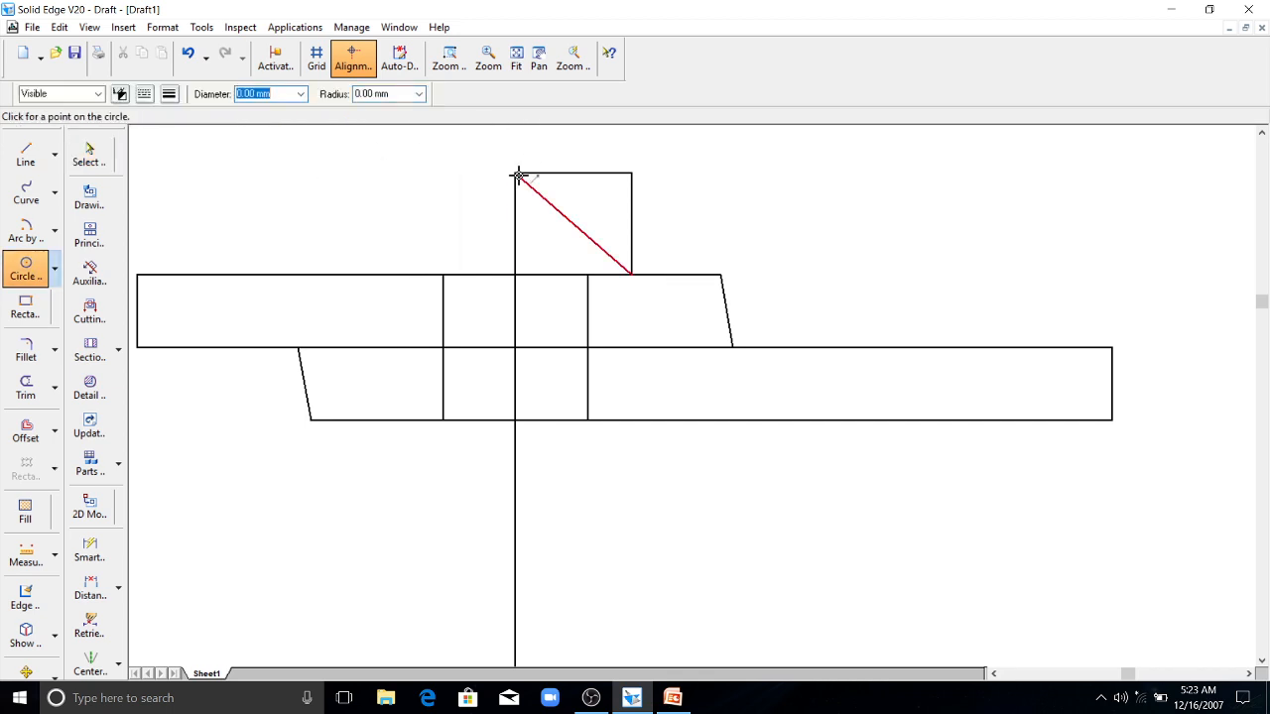
pyautogui.click(631, 274)
pyautogui.click(28, 272)
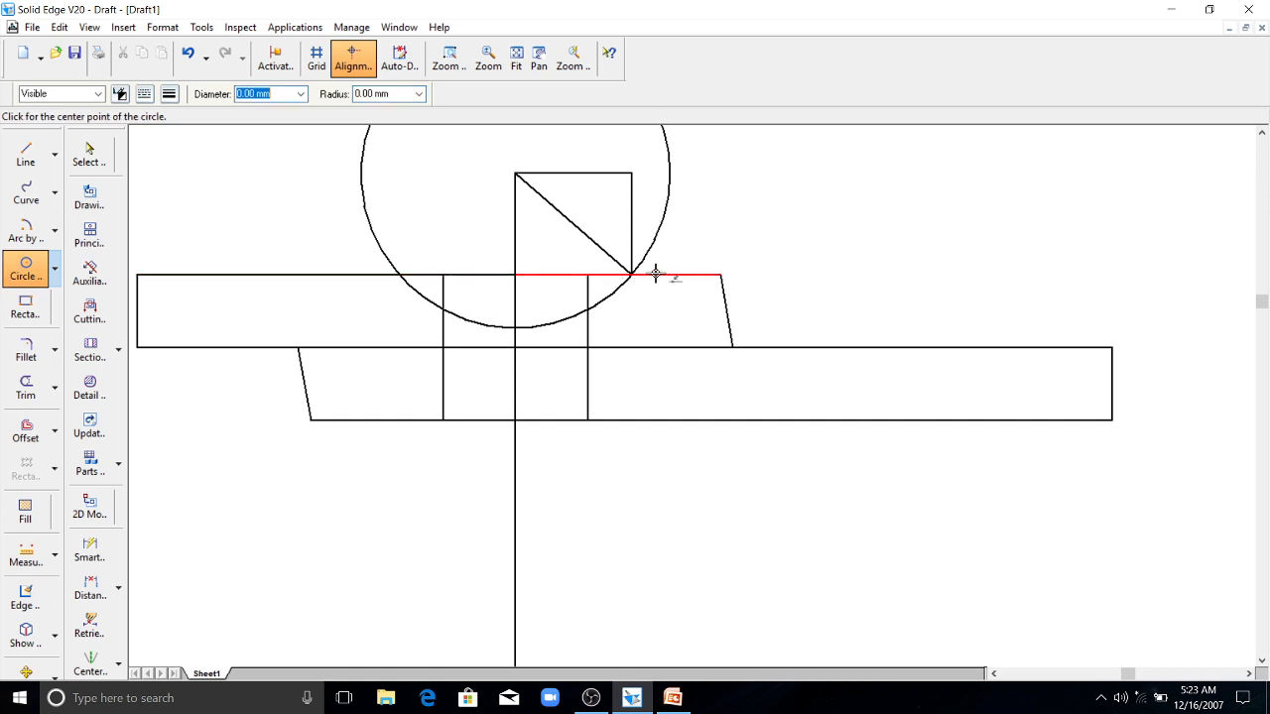
pyautogui.click(631, 275)
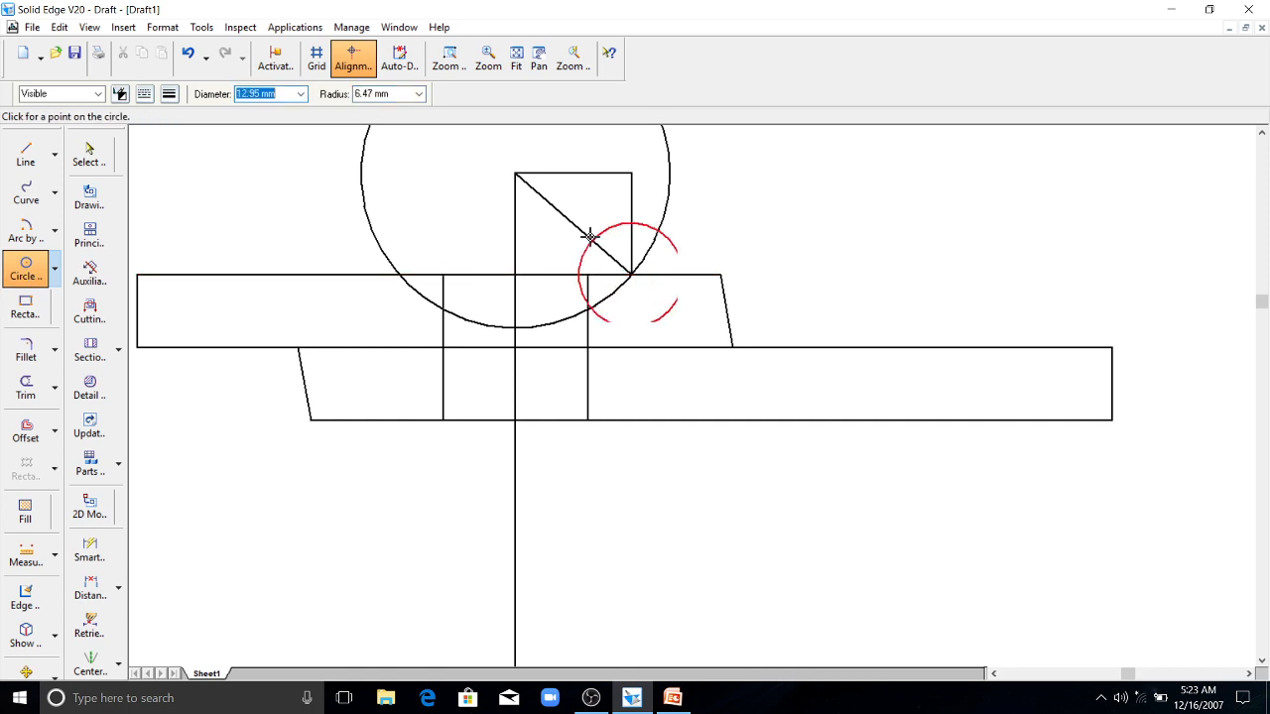
pyautogui.click(508, 176)
pyautogui.scroll(1, 508, 175)
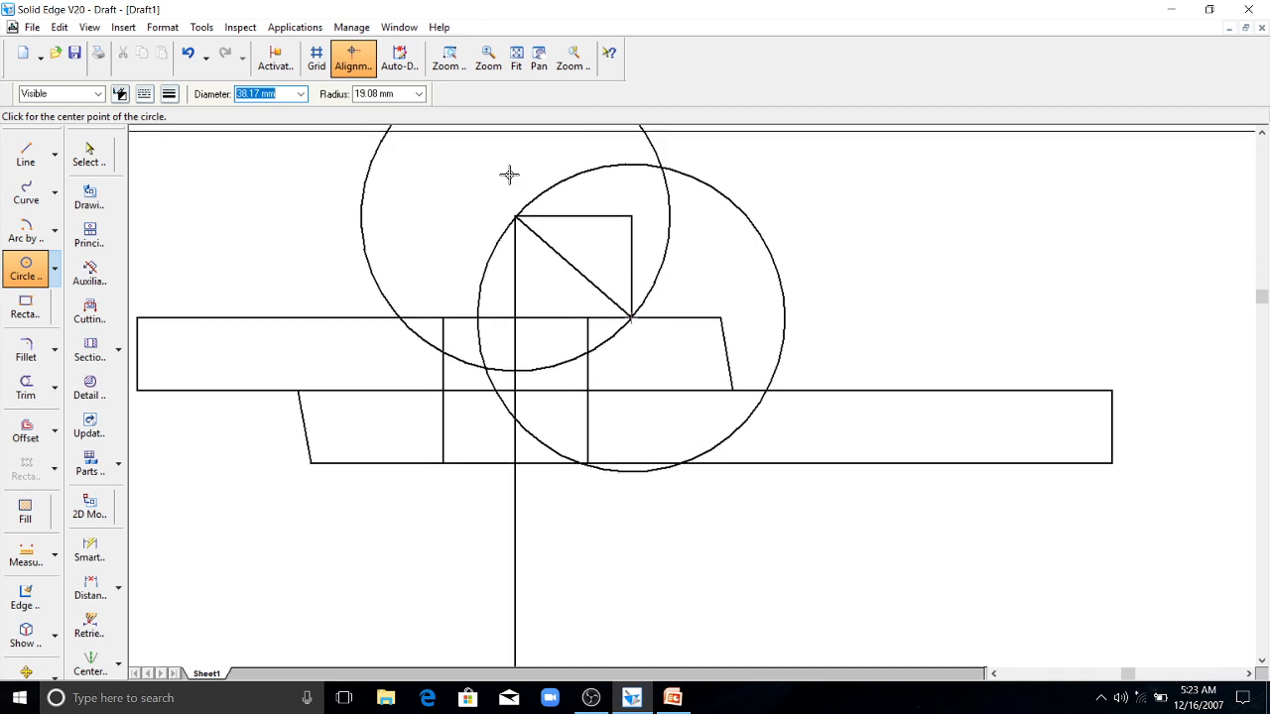
pyautogui.press('Escape')
# - Draw a line joining the two intersection points of the circles, bisecting the diagonal
pyautogui.click(25, 154)
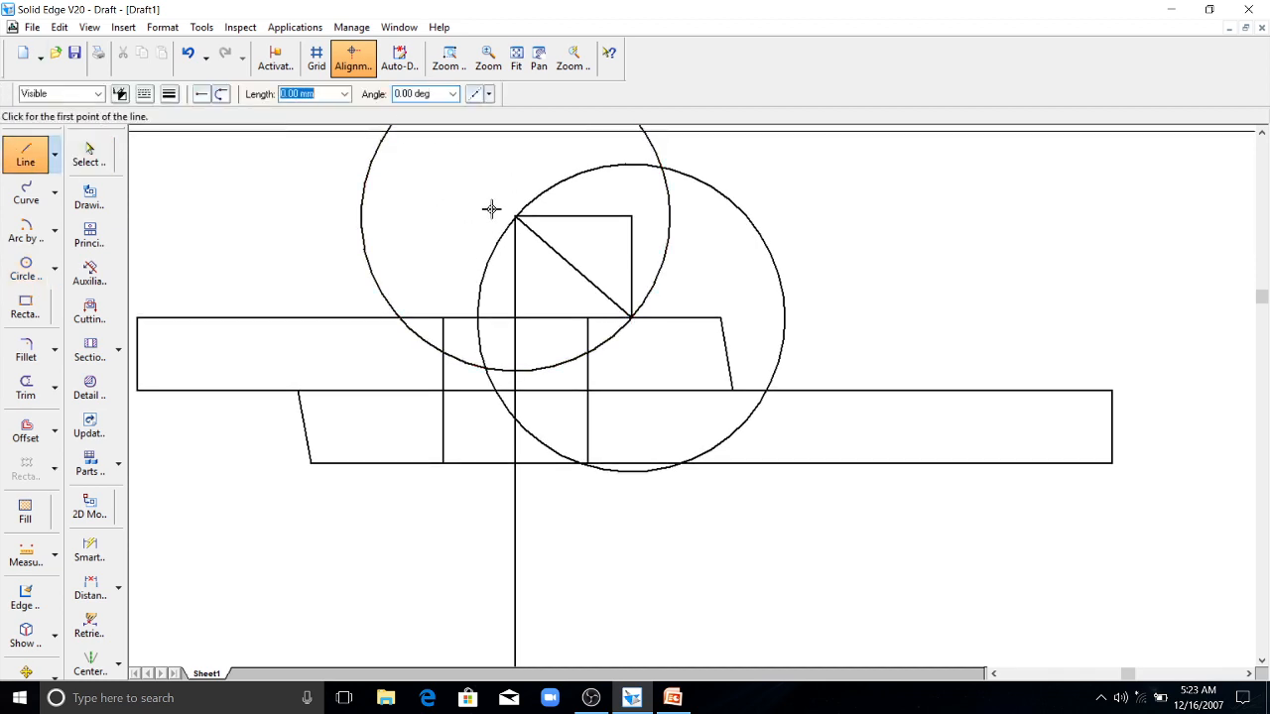
pyautogui.click(659, 168)
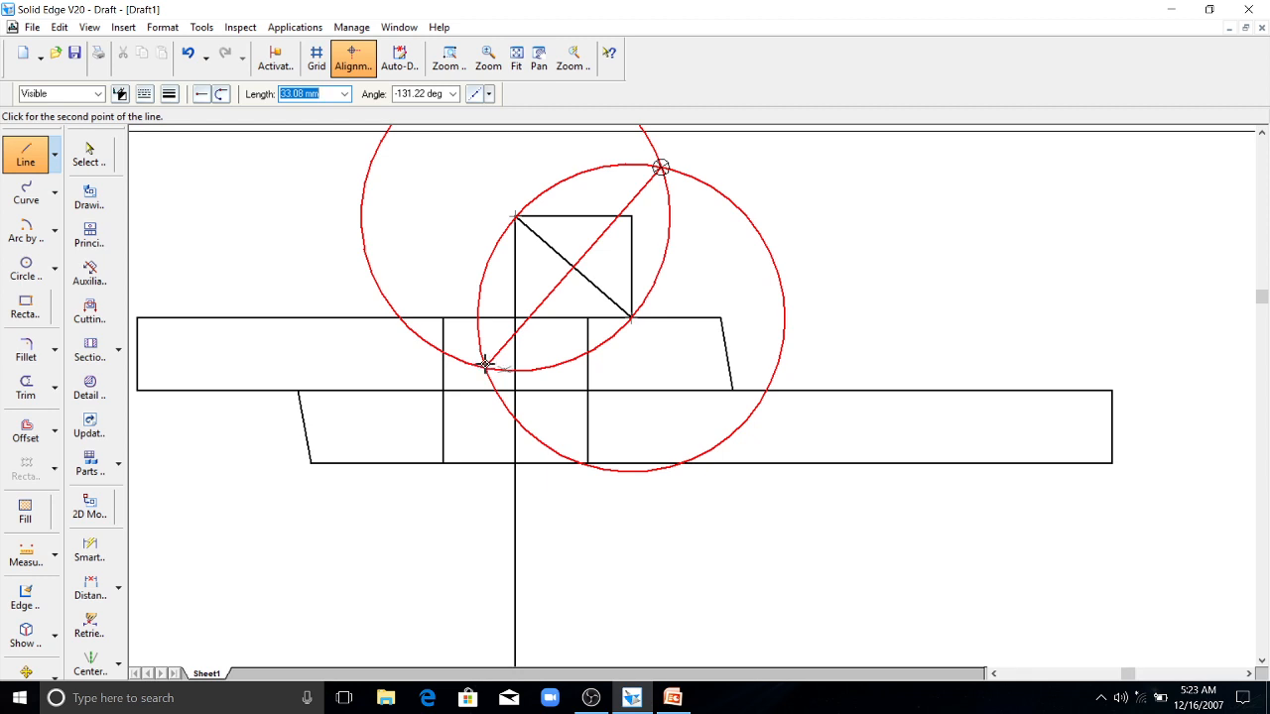
pyautogui.click(485, 363)
pyautogui.press('Escape')
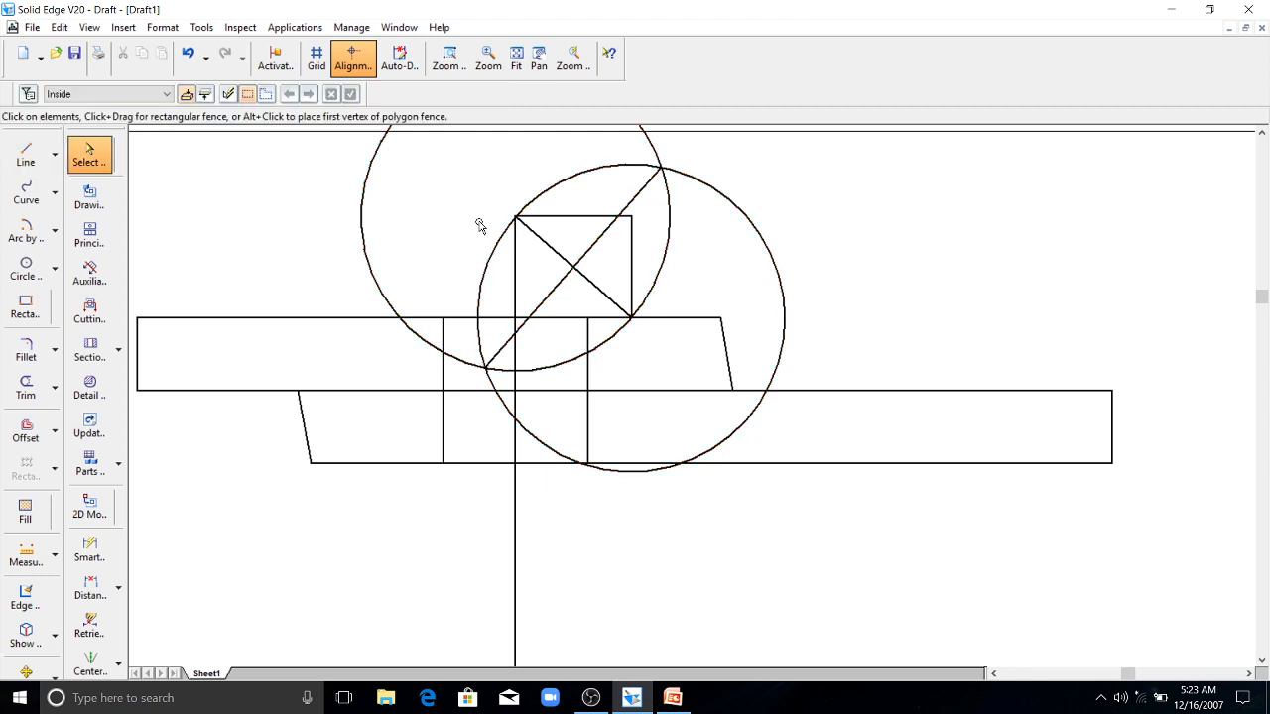
# - Delete both construction circles, leaving the bisecting line
pyautogui.click(501, 232)
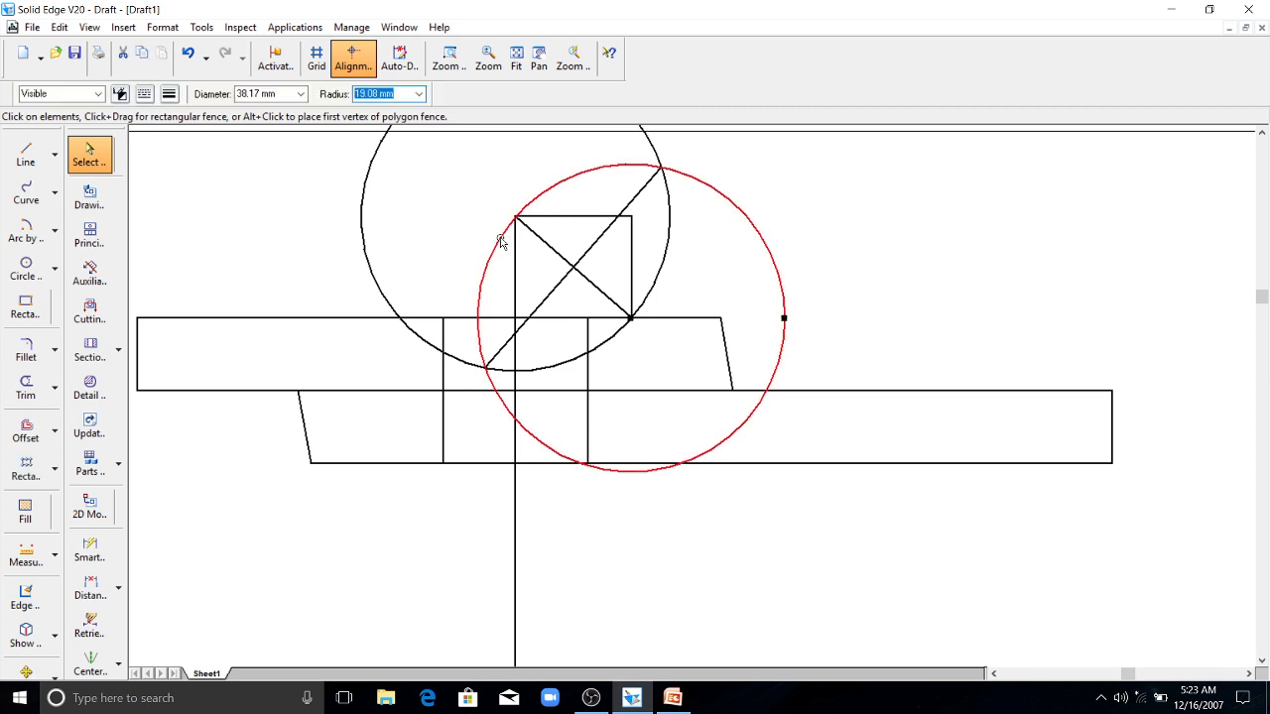
pyautogui.press('Delete')
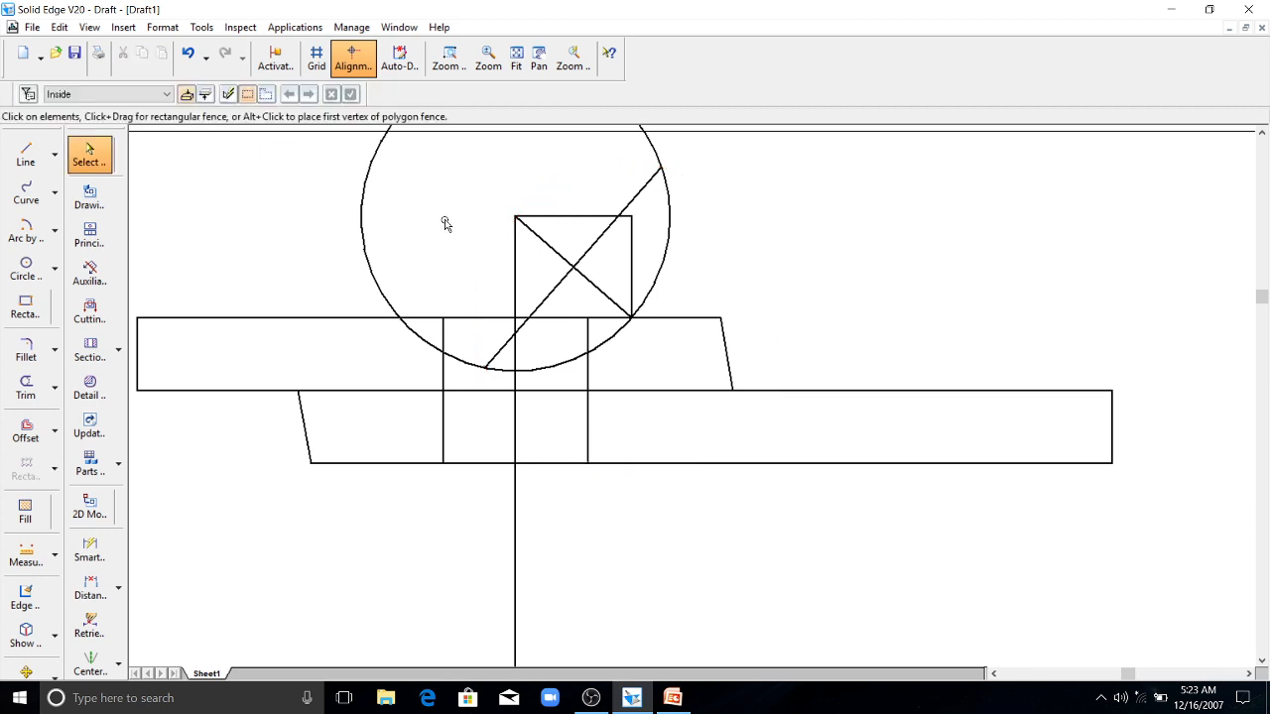
pyautogui.click(369, 267)
pyautogui.press('Delete')
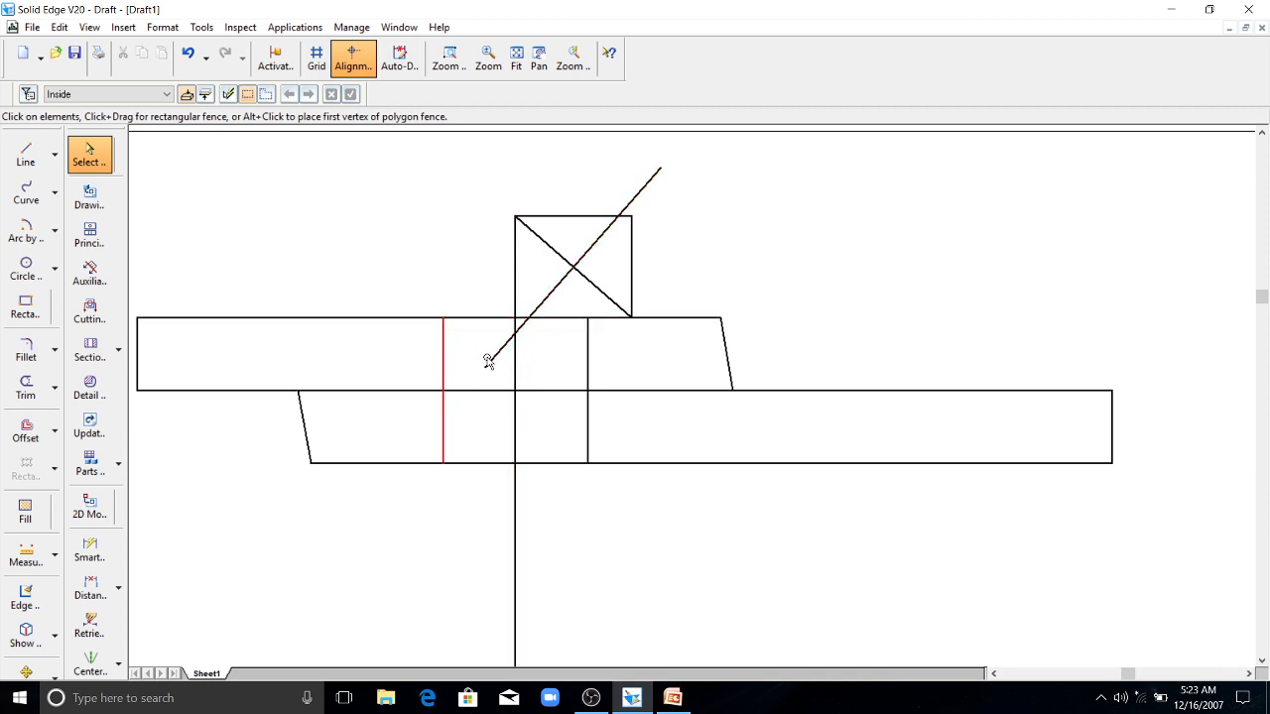
# - Trim the lower end of the bisecting line back to the long vertical line
pyautogui.click(358, 317)
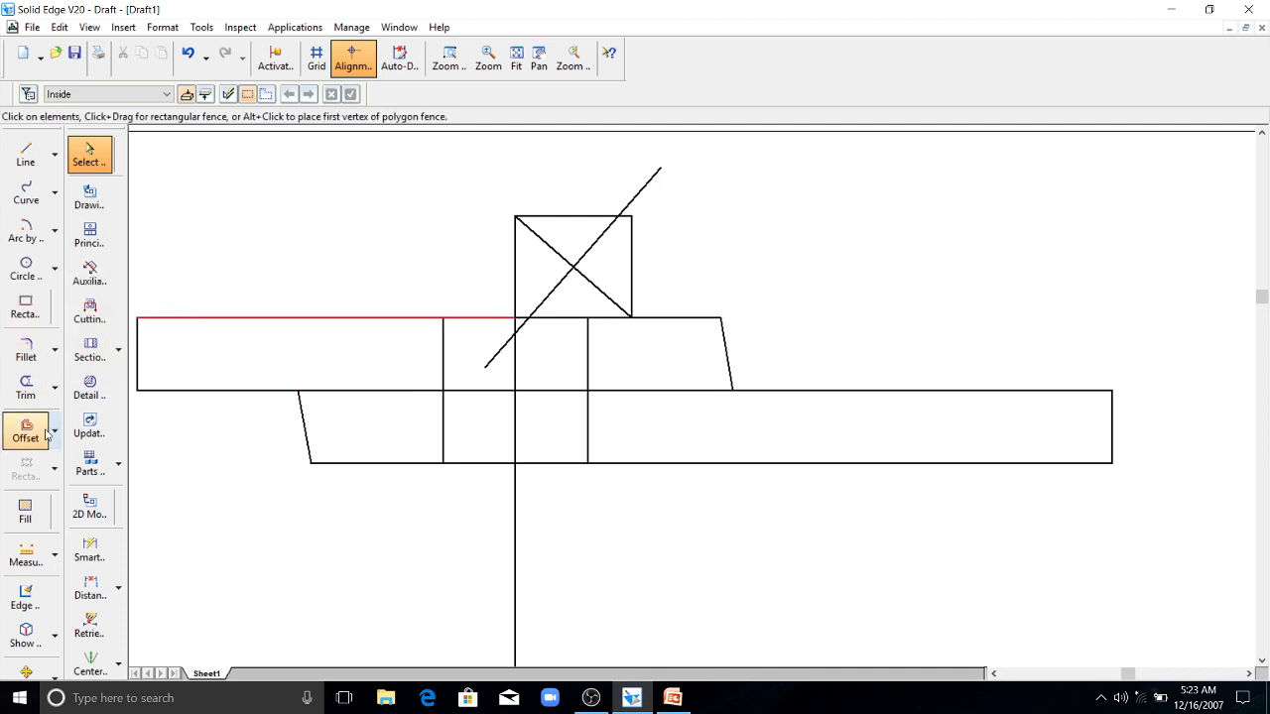
pyautogui.click(25, 388)
pyautogui.moveTo(484, 364)
pyautogui.mouseDown()
pyautogui.moveTo(499, 372)
pyautogui.moveTo(485, 338)
pyautogui.mouseUp()
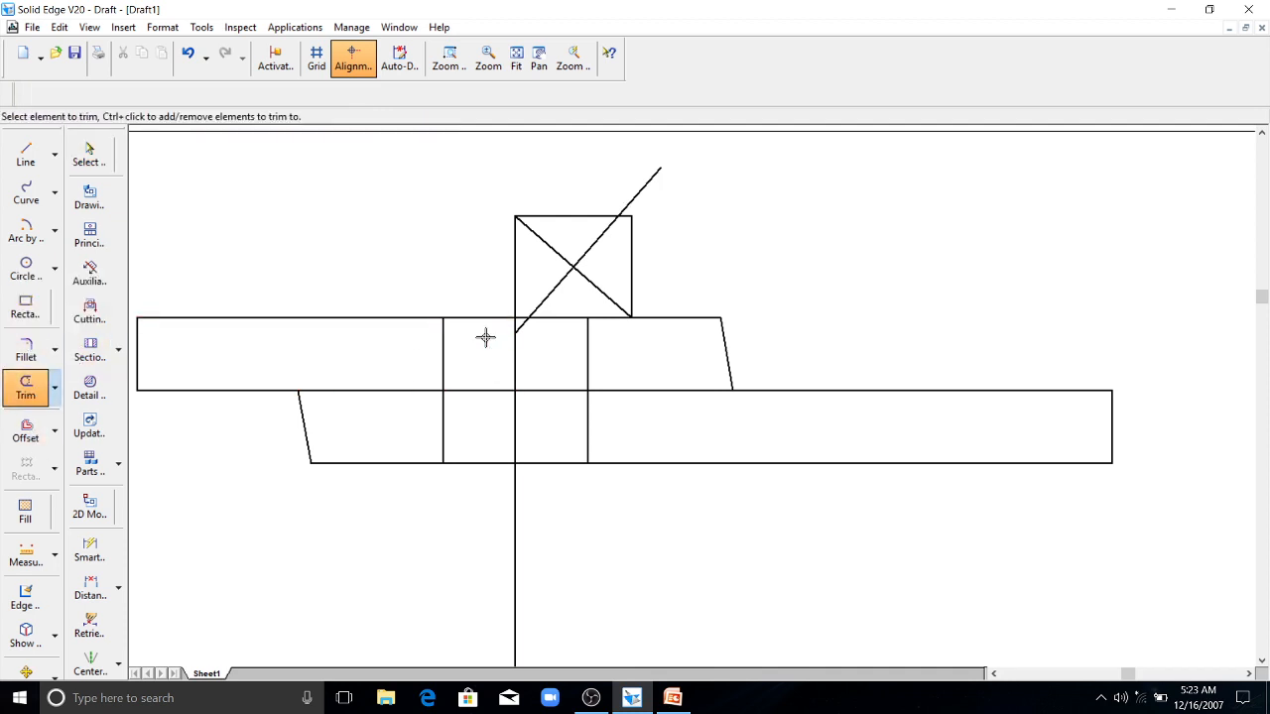
# - Draw a head arc of about 14.5 mm radius centred on the bisector's lower end, from the box's lower-right corner over to the top edge's left part
pyautogui.click(26, 231)
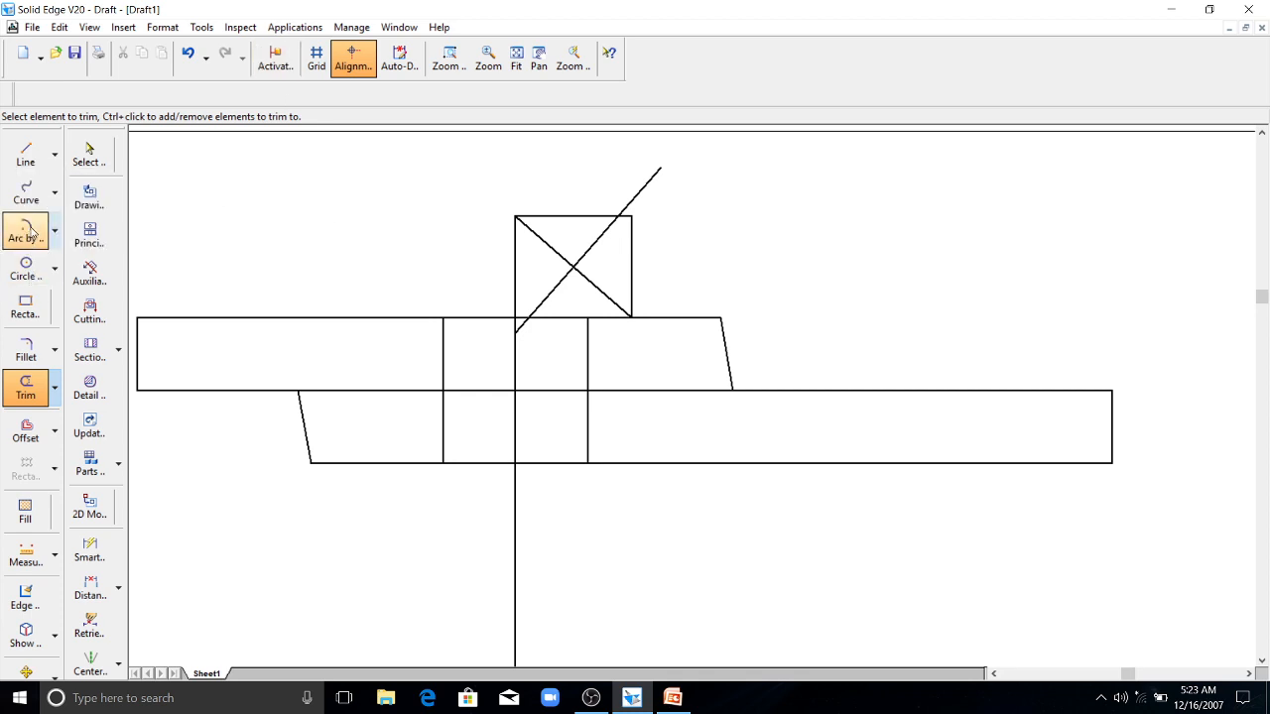
pyautogui.click(515, 334)
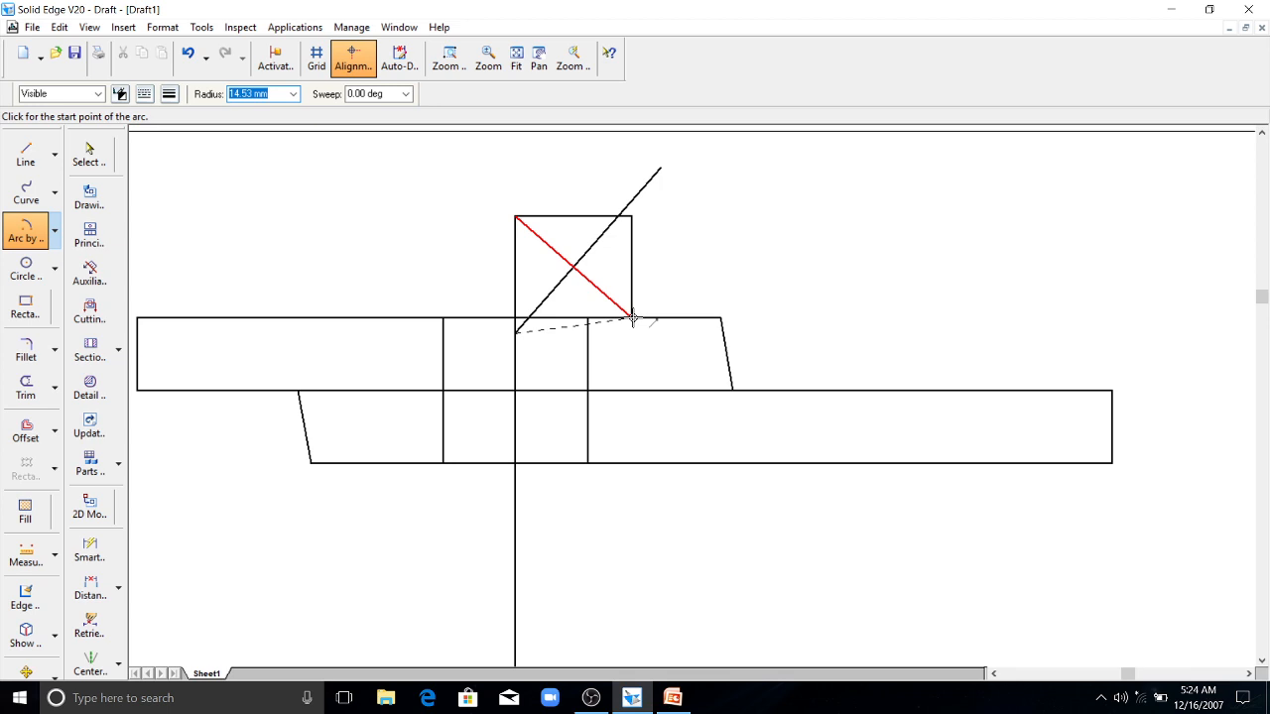
pyautogui.click(632, 317)
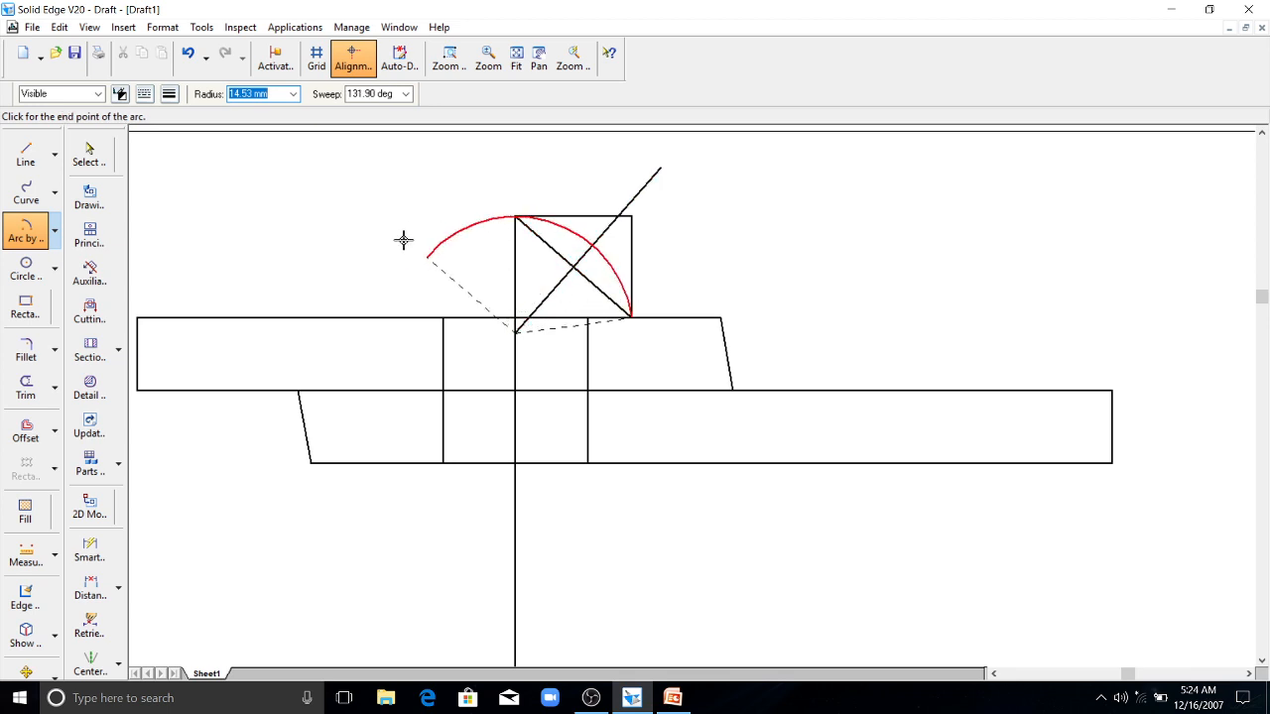
pyautogui.click(401, 317)
pyautogui.press('Escape')
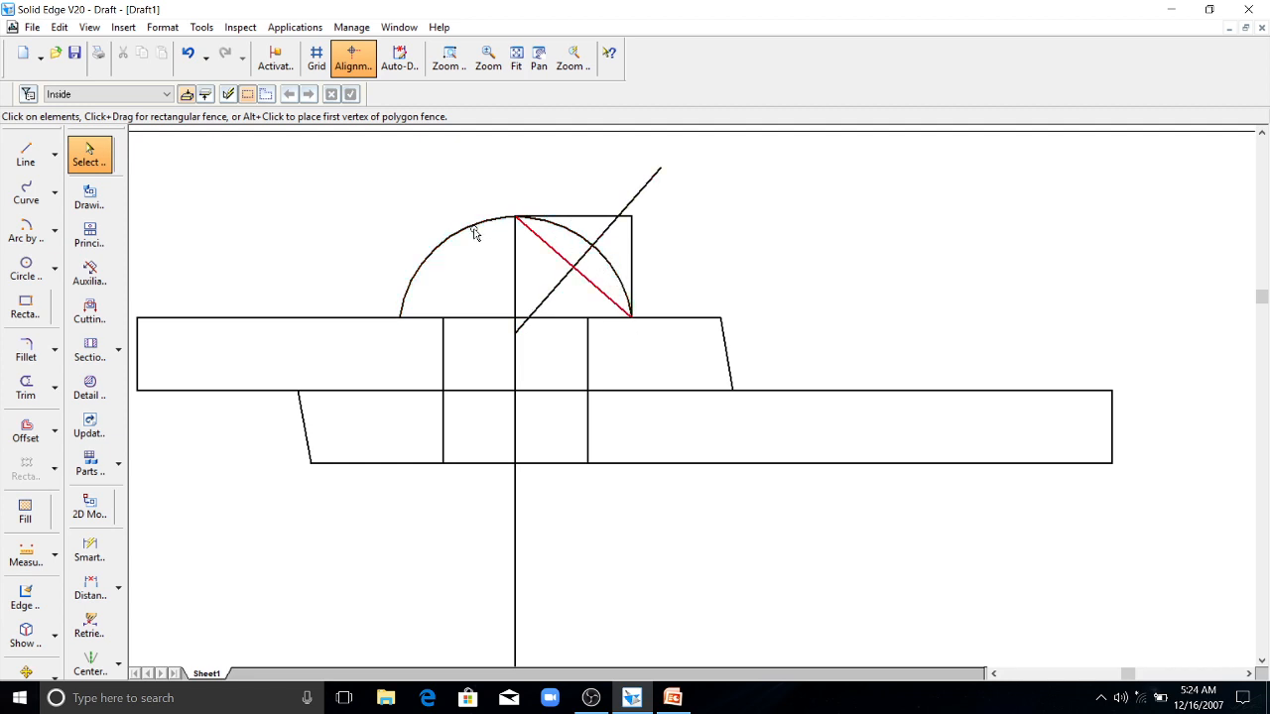
# - Delete the box's right side and its diagonal
pyautogui.click(636, 260)
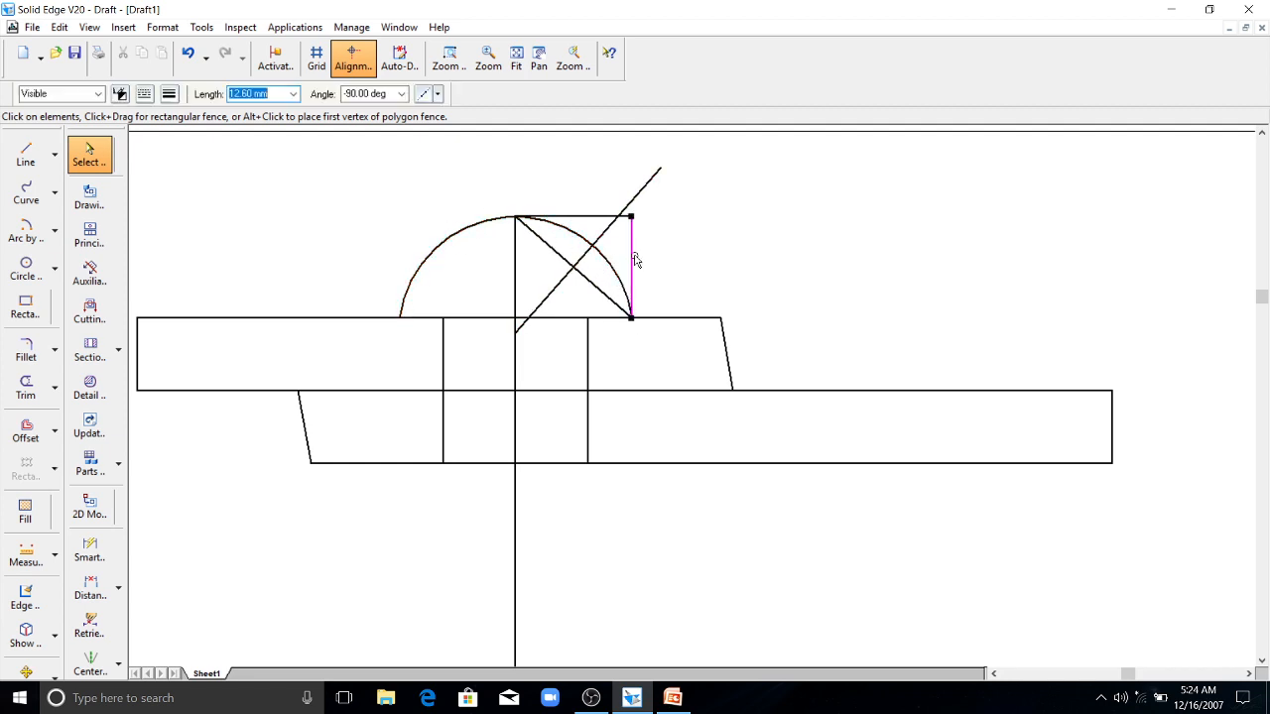
pyautogui.press('Delete')
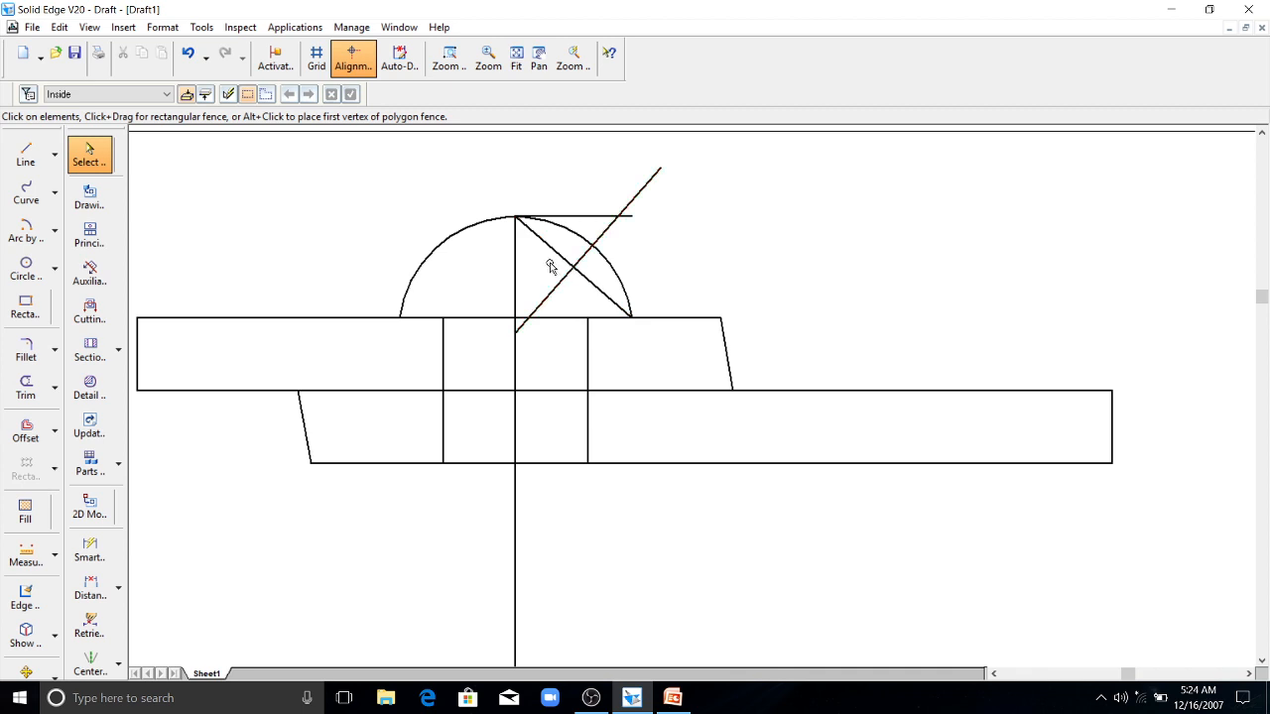
pyautogui.click(557, 254)
pyautogui.press('Delete')
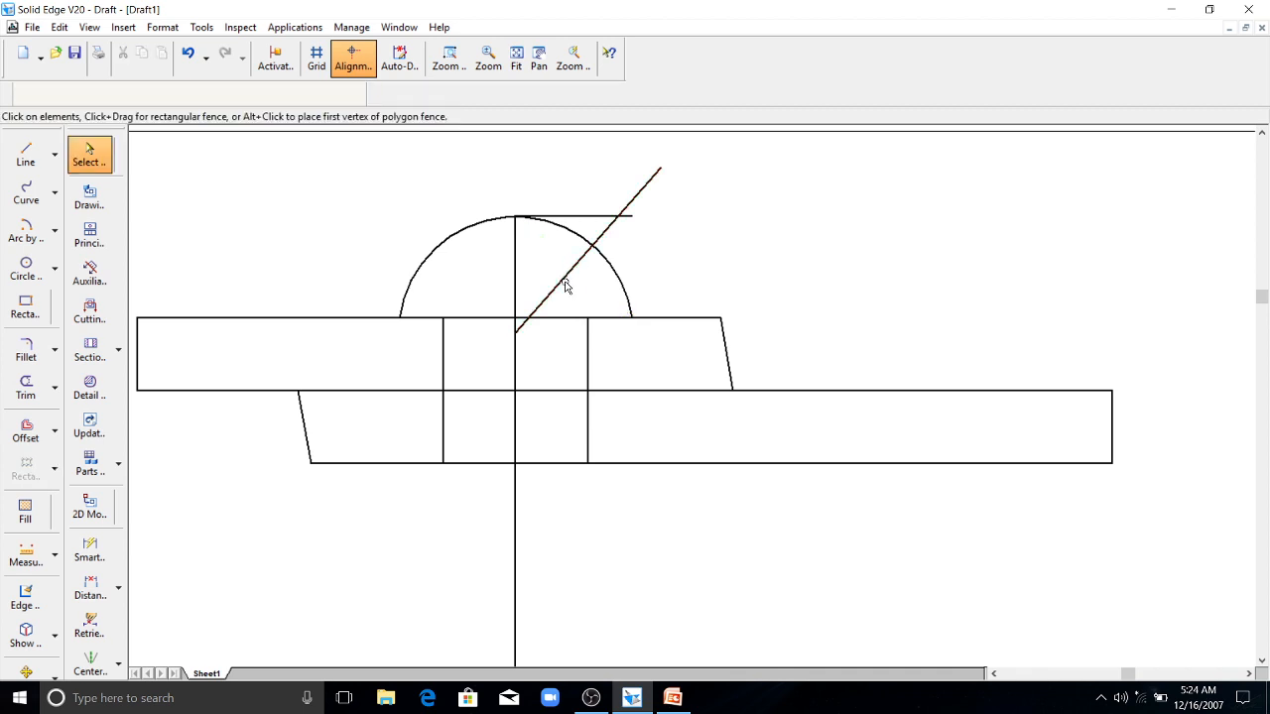
# - Try deleting the bisecting line and the box's top line, and undo both deletions
pyautogui.click(566, 286)
pyautogui.press('Delete')
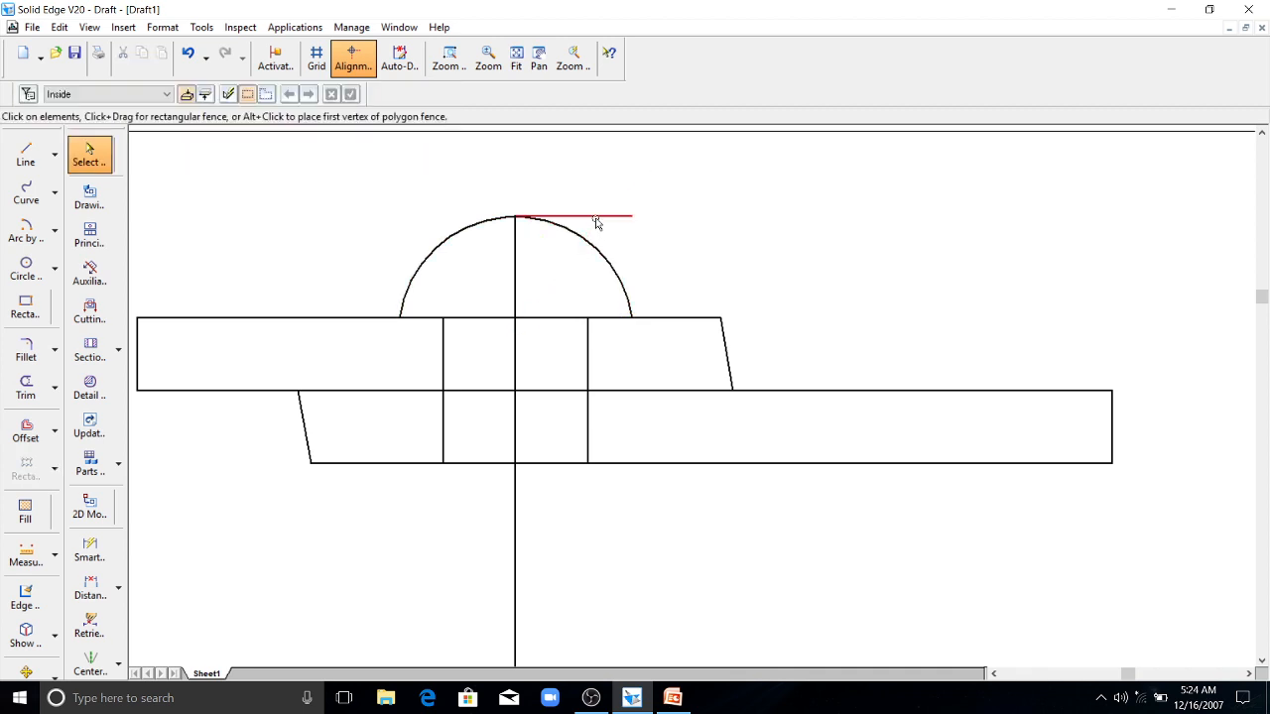
pyautogui.click(596, 220)
pyautogui.press('Delete')
pyautogui.hotkey('ctrl', 'z')
pyautogui.hotkey('ctrl', 'z')
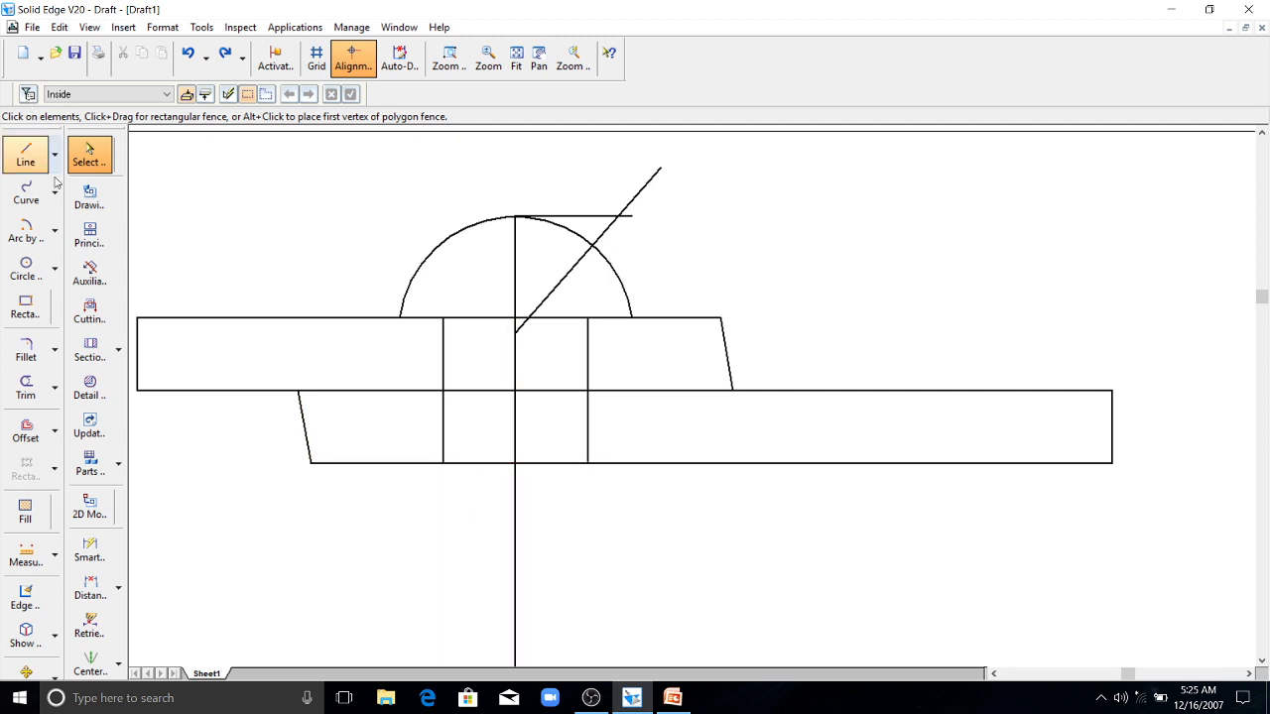
# - Dimension the vertical distance from the upper section's top edge to the arc centre, placing it left of the central part
pyautogui.click(92, 553)
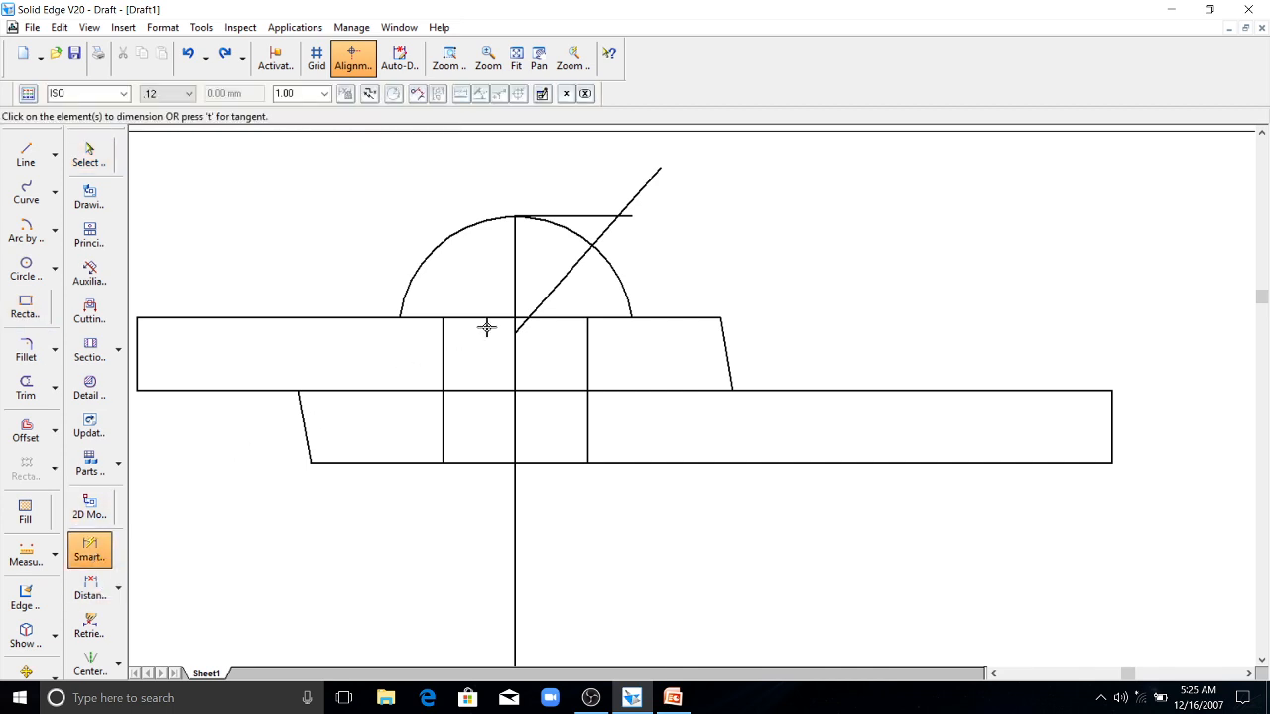
pyautogui.click(538, 318)
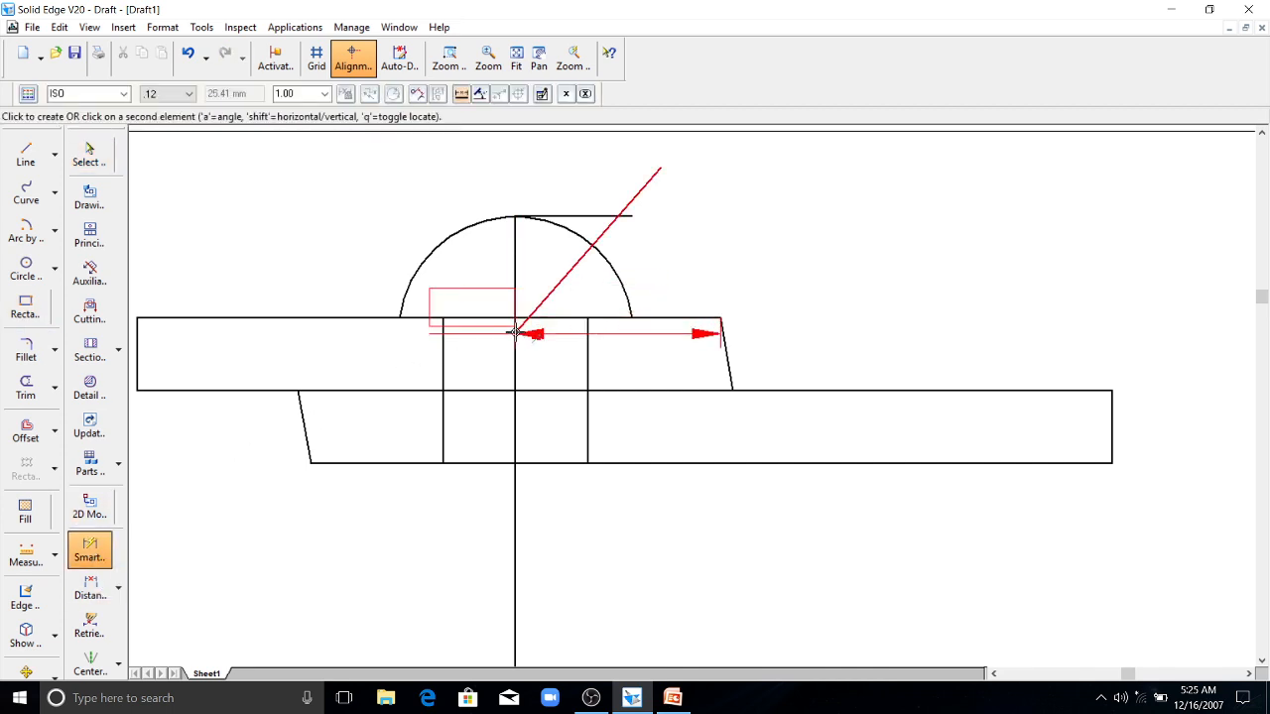
pyautogui.click(514, 331)
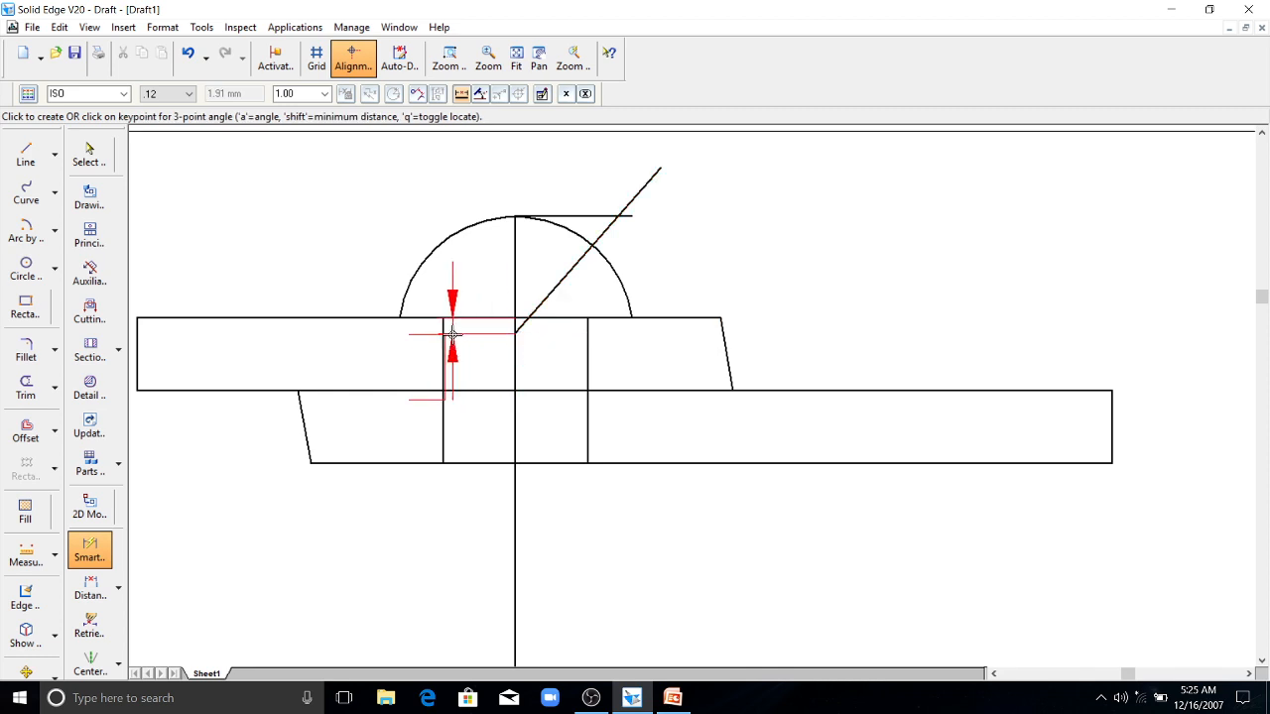
pyautogui.click(330, 352)
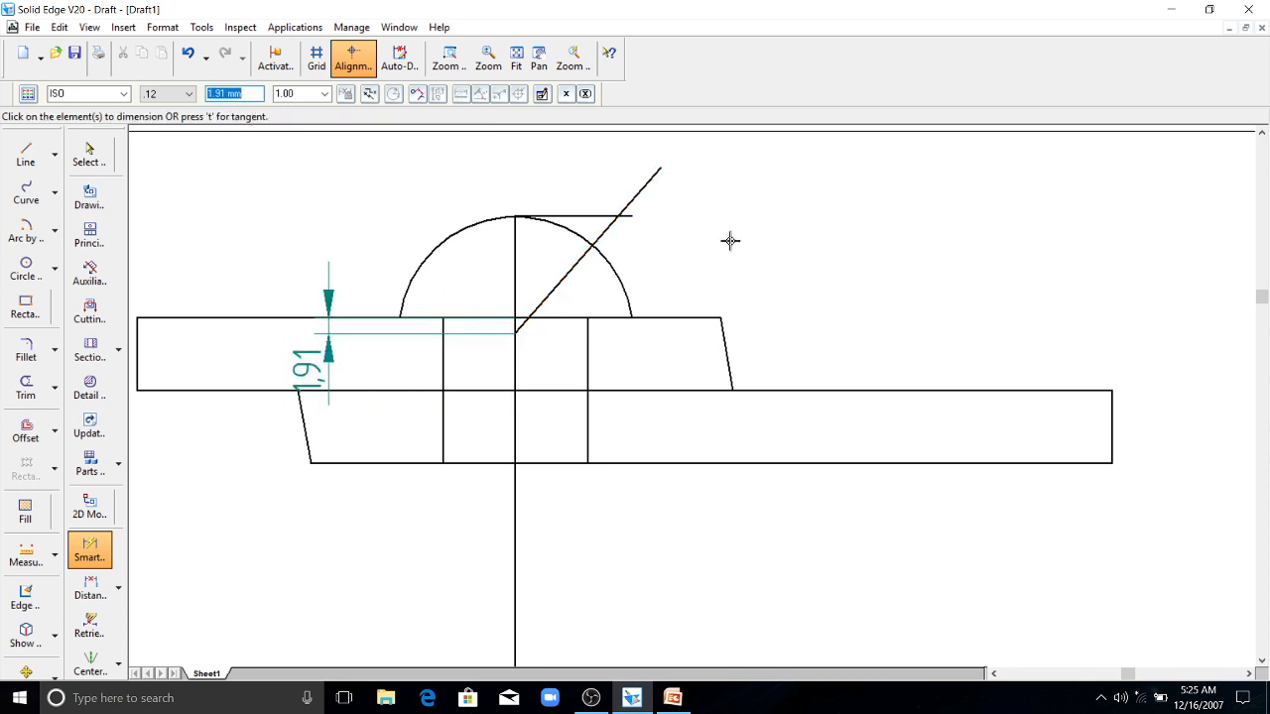
# - Draw a 1.91 mm line up the long vertical line from the lower edge, continuing with a short horizontal line rightward to mark the lower arc centre
pyautogui.click(28, 151)
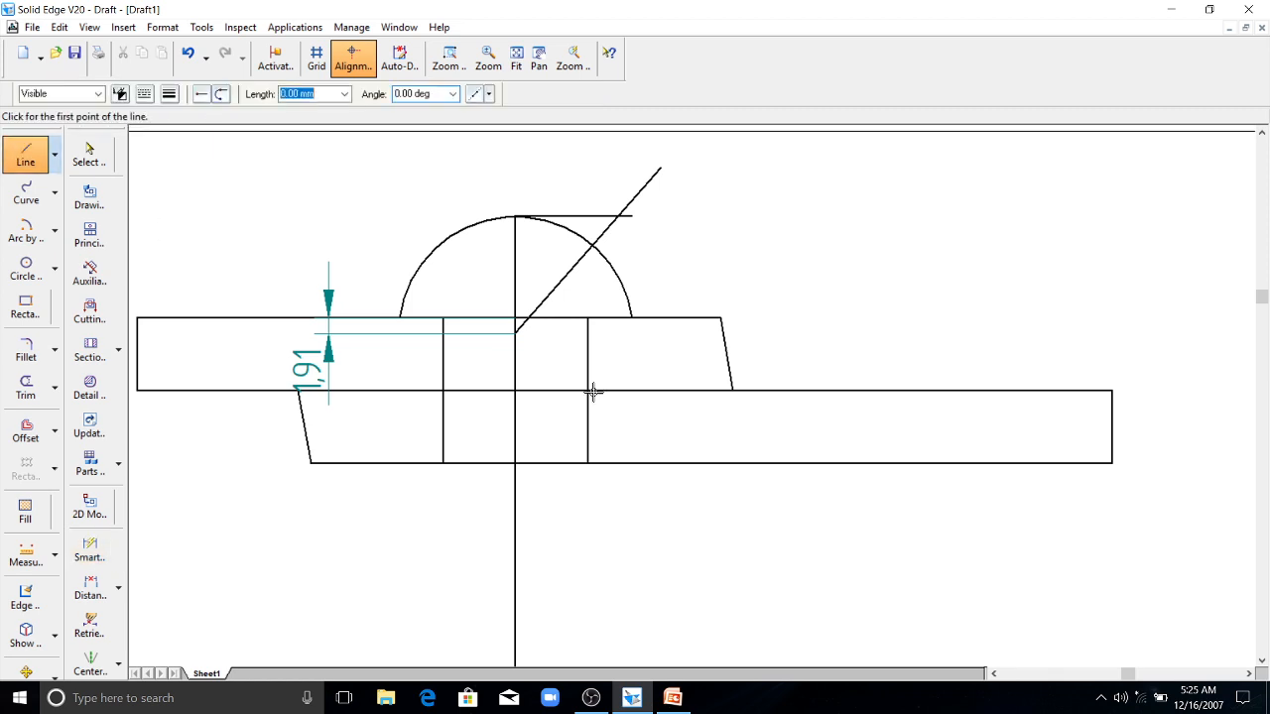
pyautogui.click(515, 463)
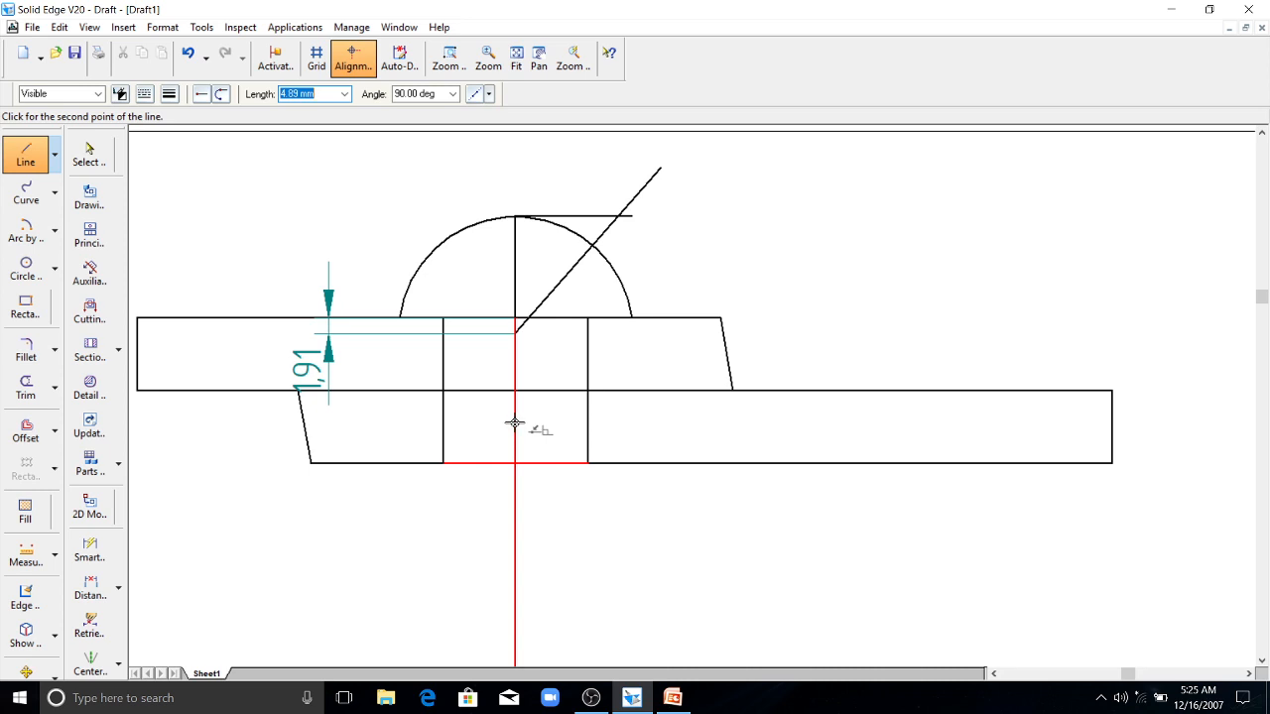
pyautogui.write('1.91')
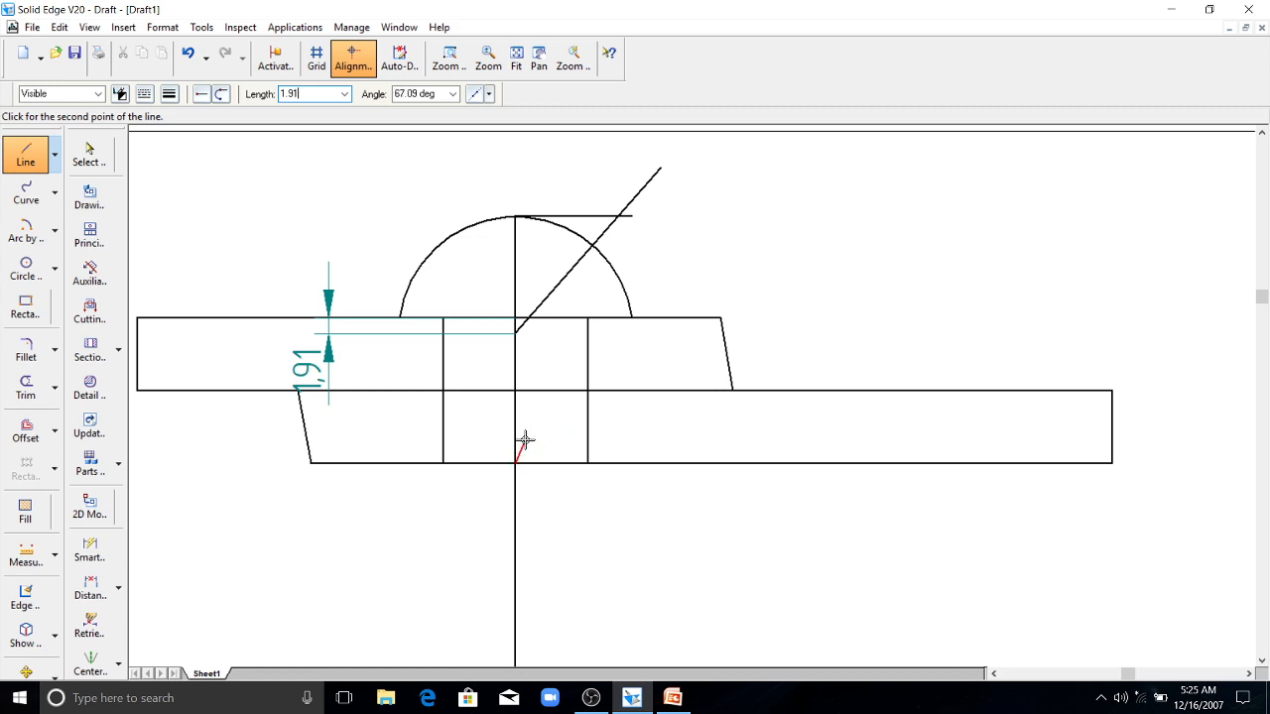
pyautogui.press('Tab')
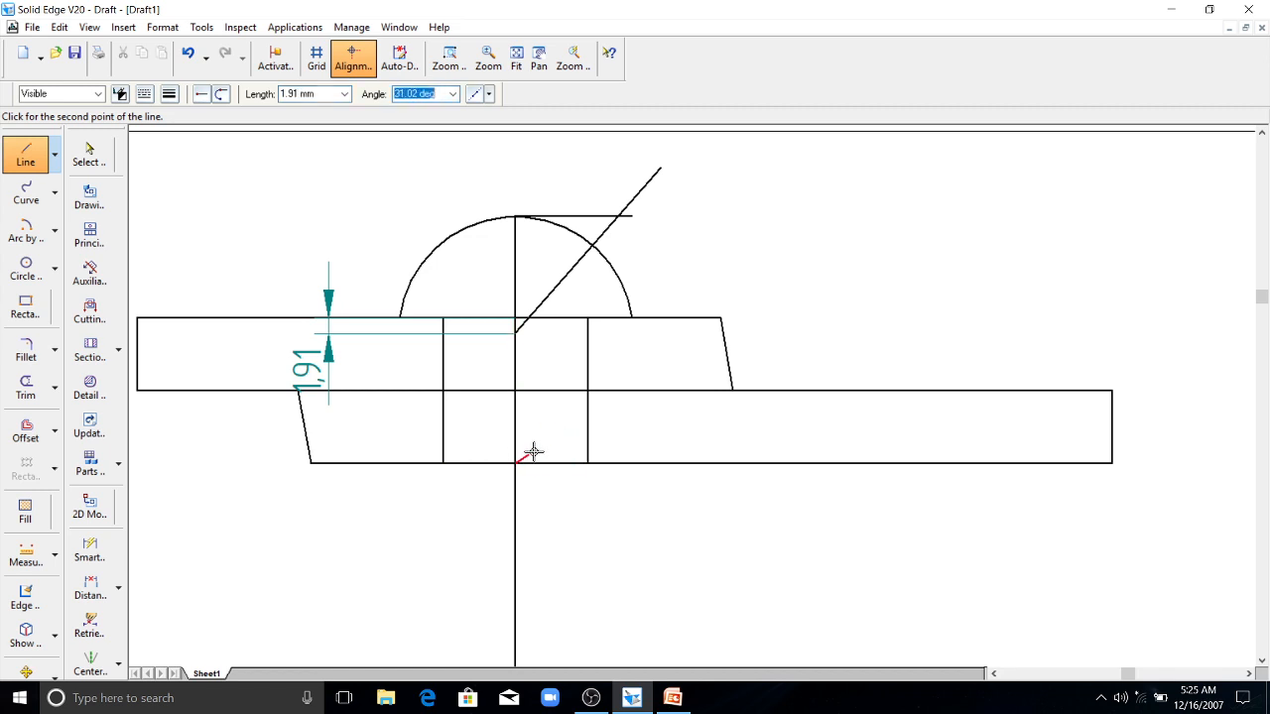
pyautogui.click(515, 446)
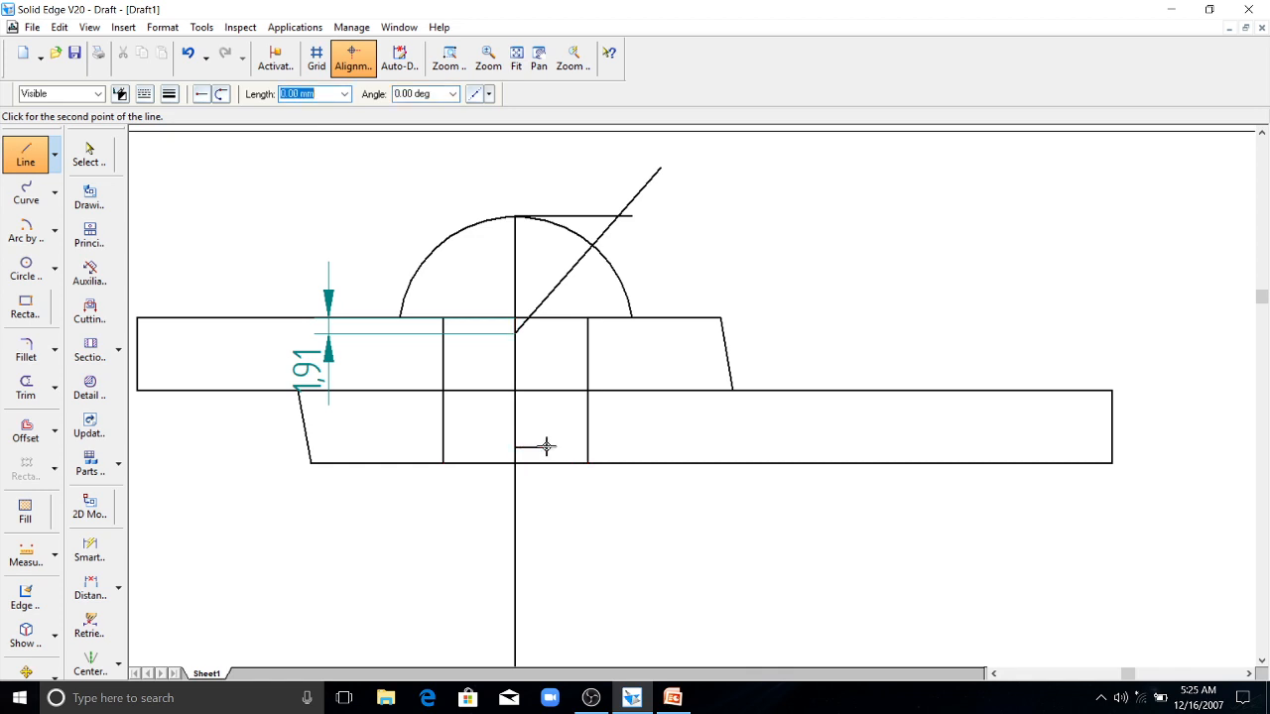
pyautogui.press('Escape')
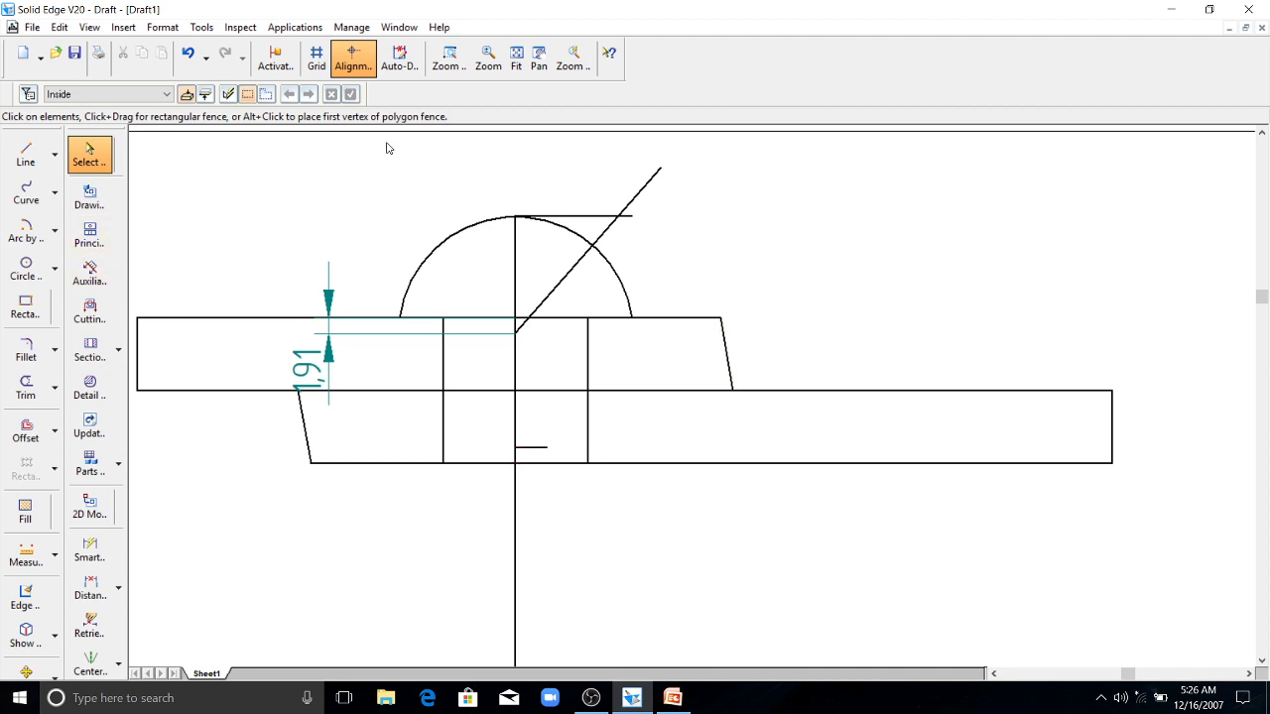
# - Draw an arc of about 16.4 mm radius below the lower edge, centred on the mark and ending on that edge at both sides
pyautogui.click(35, 231)
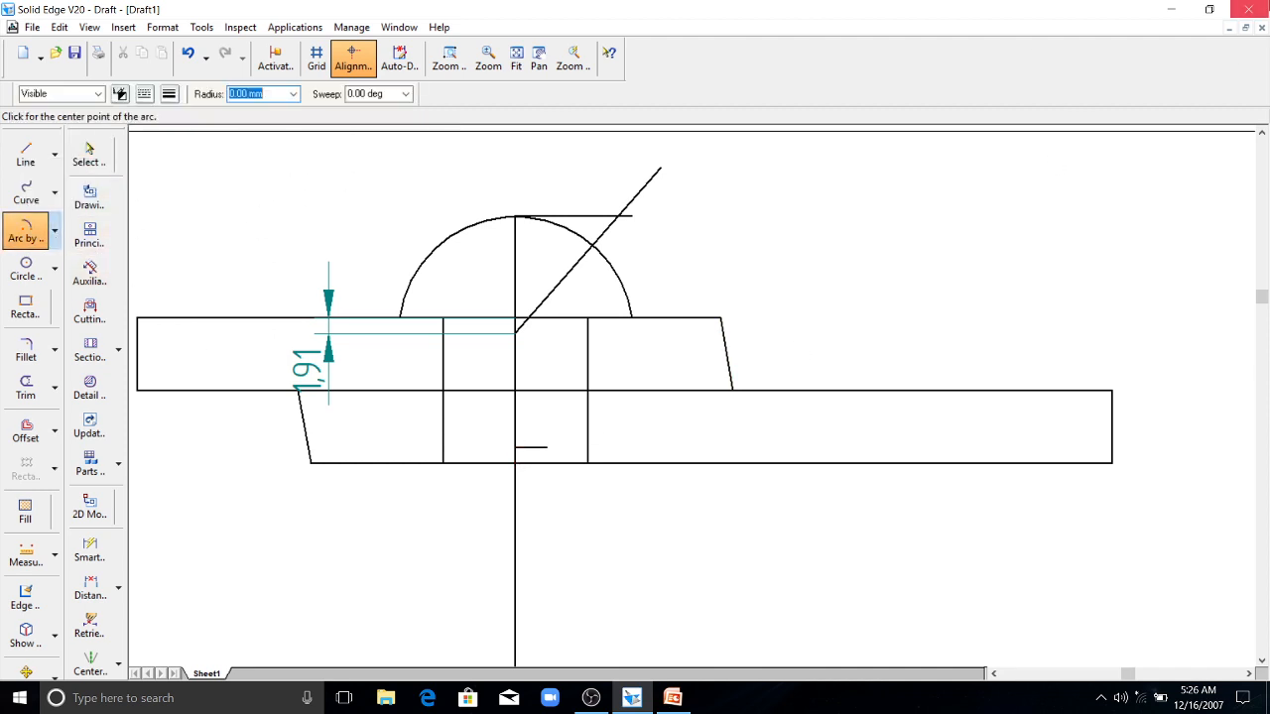
pyautogui.click(516, 448)
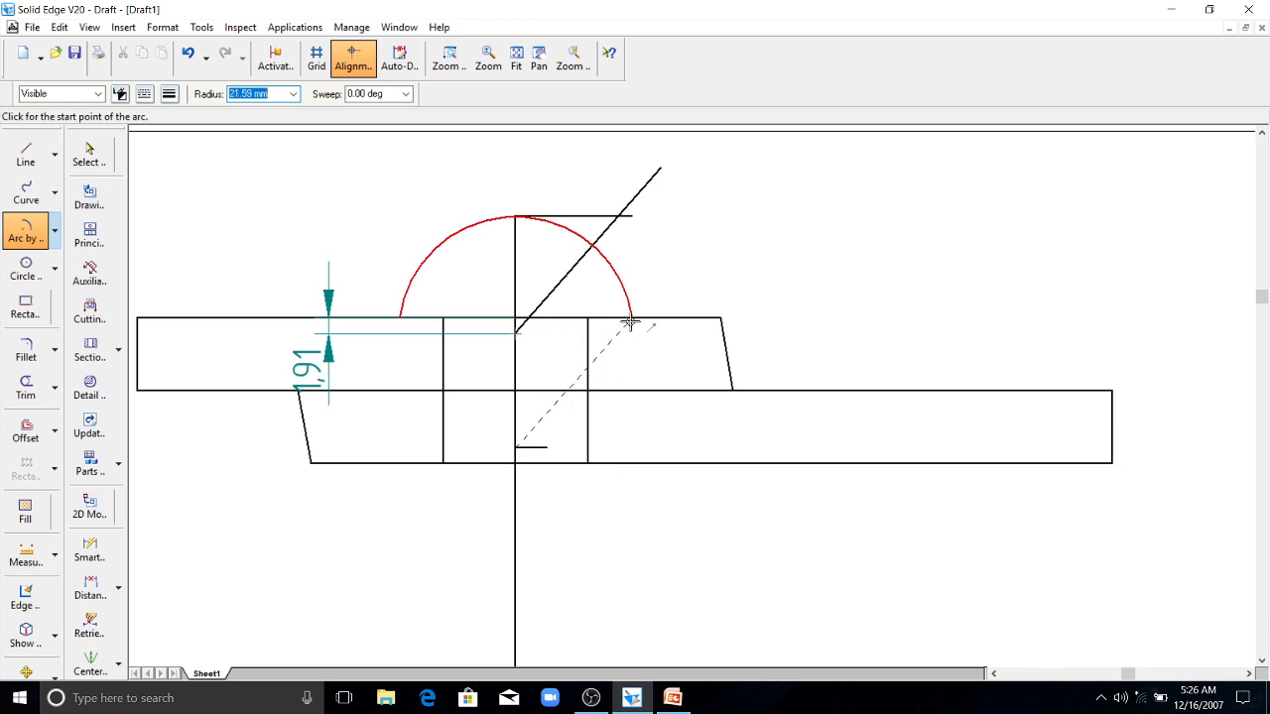
pyautogui.click(646, 463)
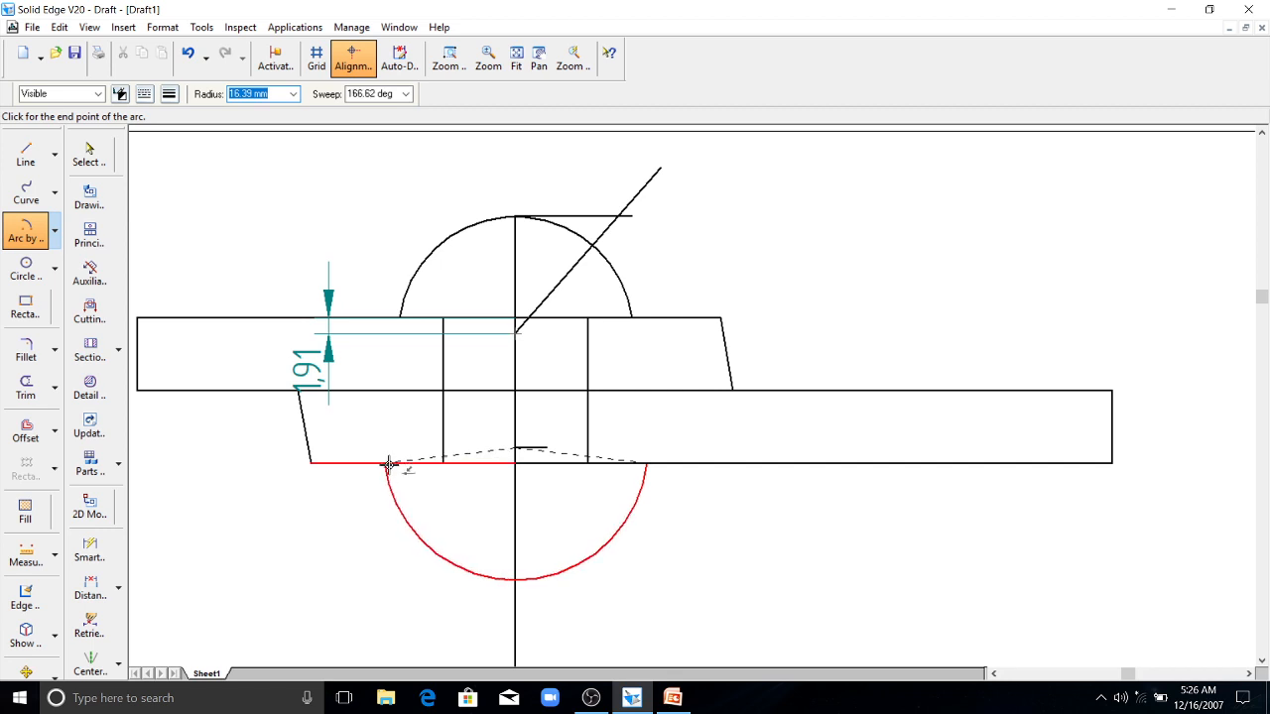
pyautogui.click(389, 465)
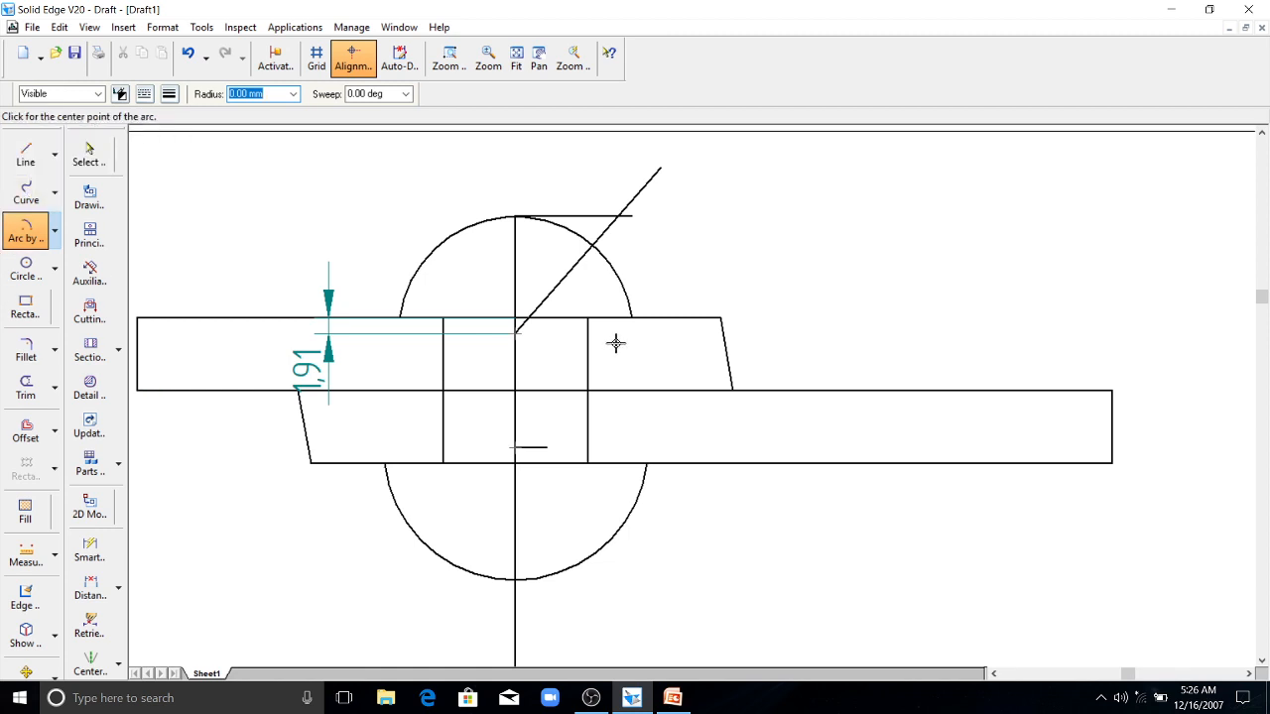
# - Delete the bisecting line, the horizontal line at the upper head's top and the short line marking the lower arc centre
pyautogui.scroll(-1, 588, 311)
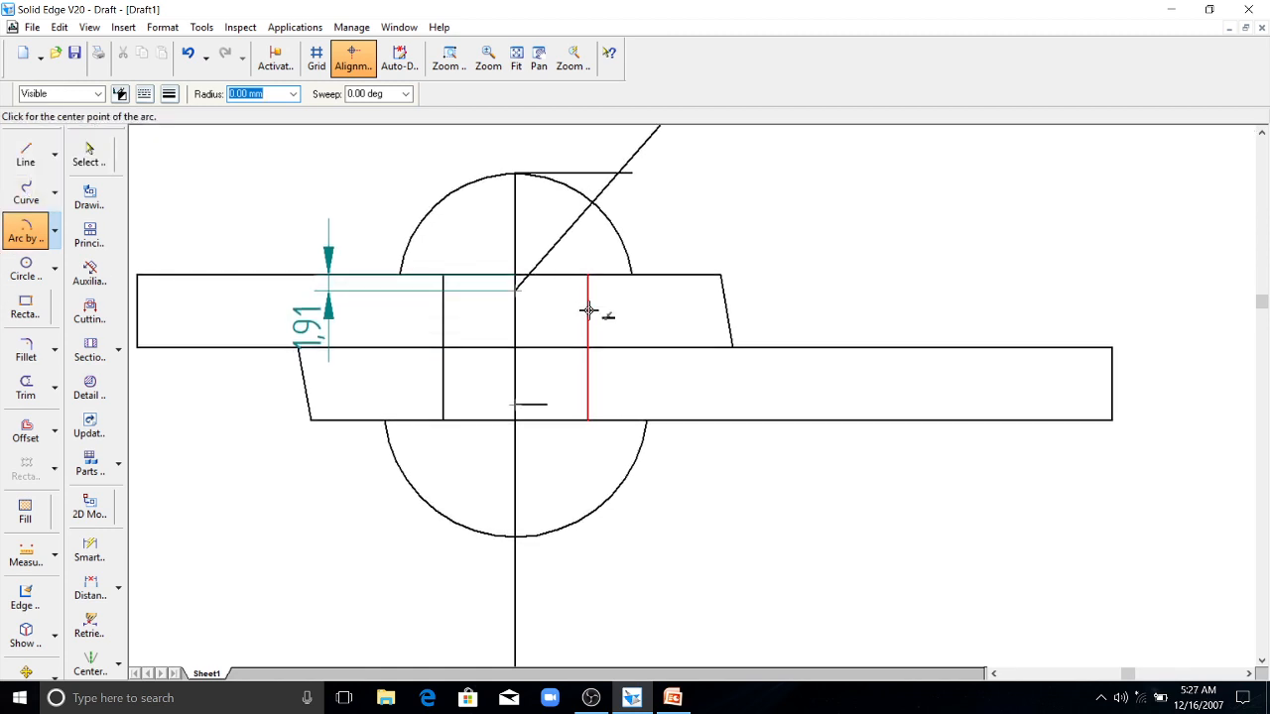
pyautogui.click(487, 57)
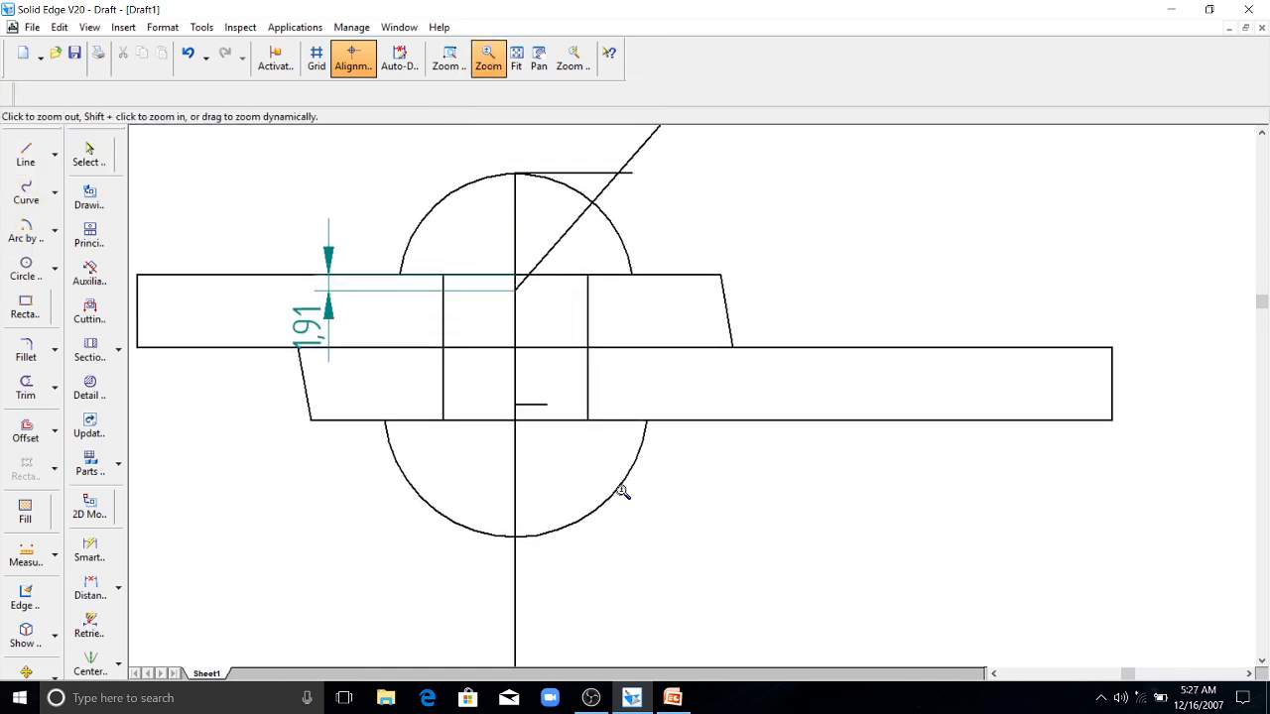
pyautogui.moveTo(622, 493)
pyautogui.mouseDown()
pyautogui.moveTo(645, 420)
pyautogui.moveTo(638, 461)
pyautogui.mouseUp()
pyautogui.press('Escape')
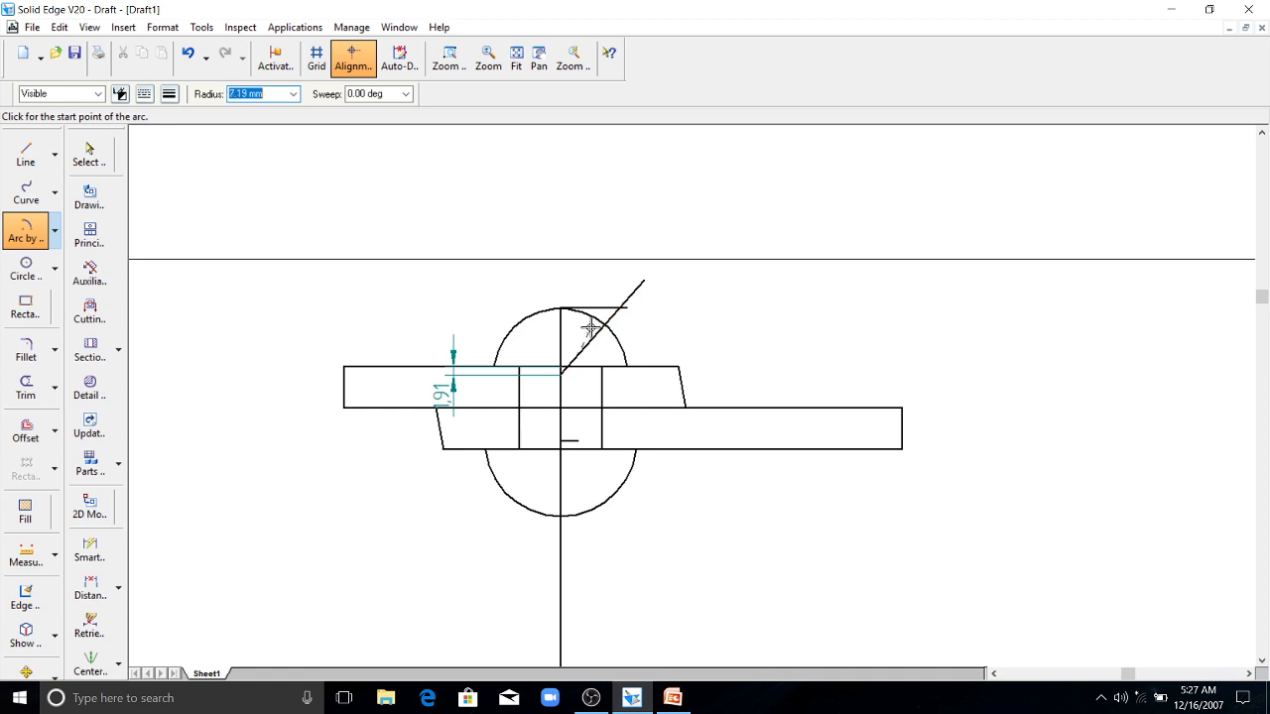
pyautogui.press('Escape')
pyautogui.click(594, 344)
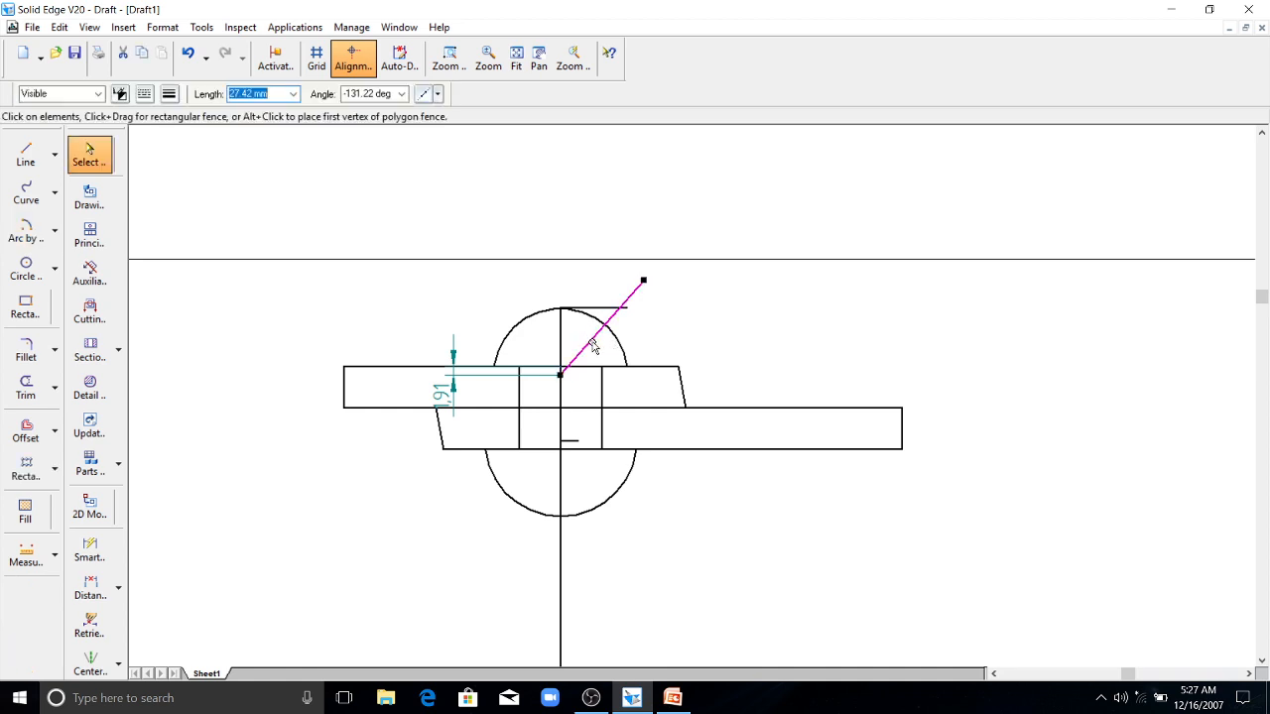
pyautogui.press('Delete')
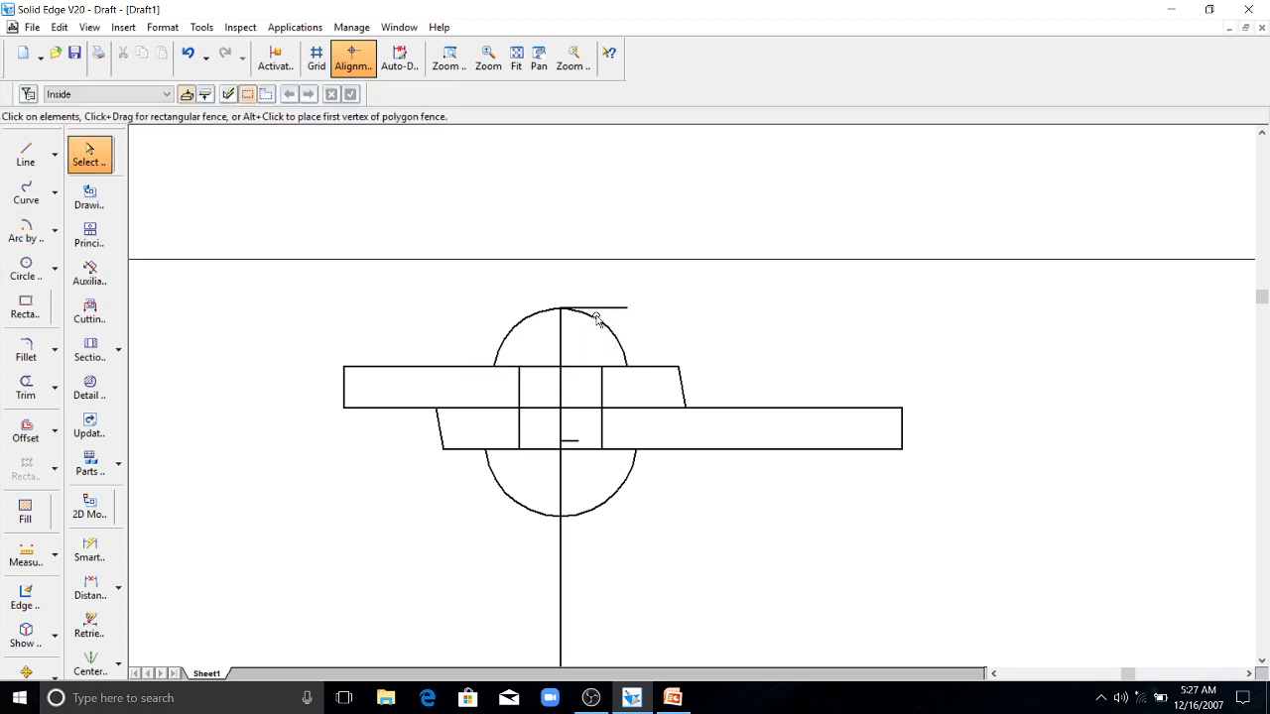
pyautogui.click(599, 309)
pyautogui.press('Delete')
pyautogui.click(573, 443)
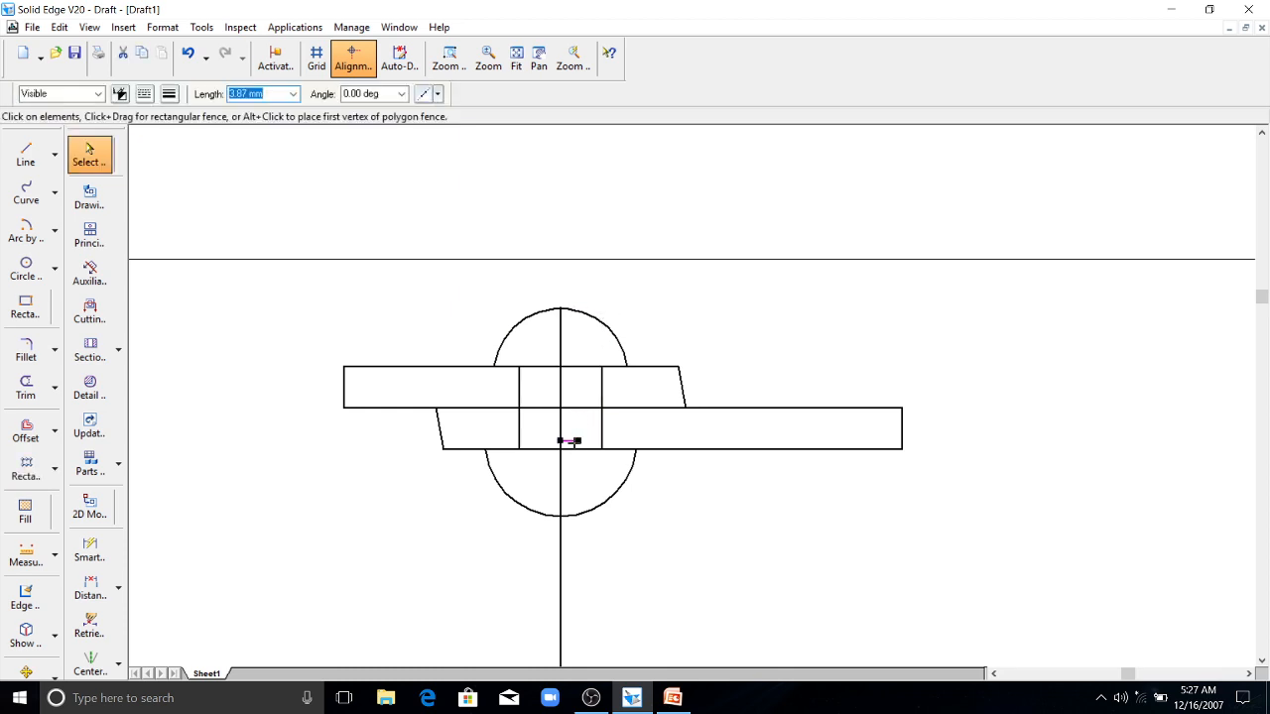
pyautogui.press('Delete')
# - Draw a long vertical projection line down from the lower left corner of the upper plate
pyautogui.scroll(-3, 624, 361)
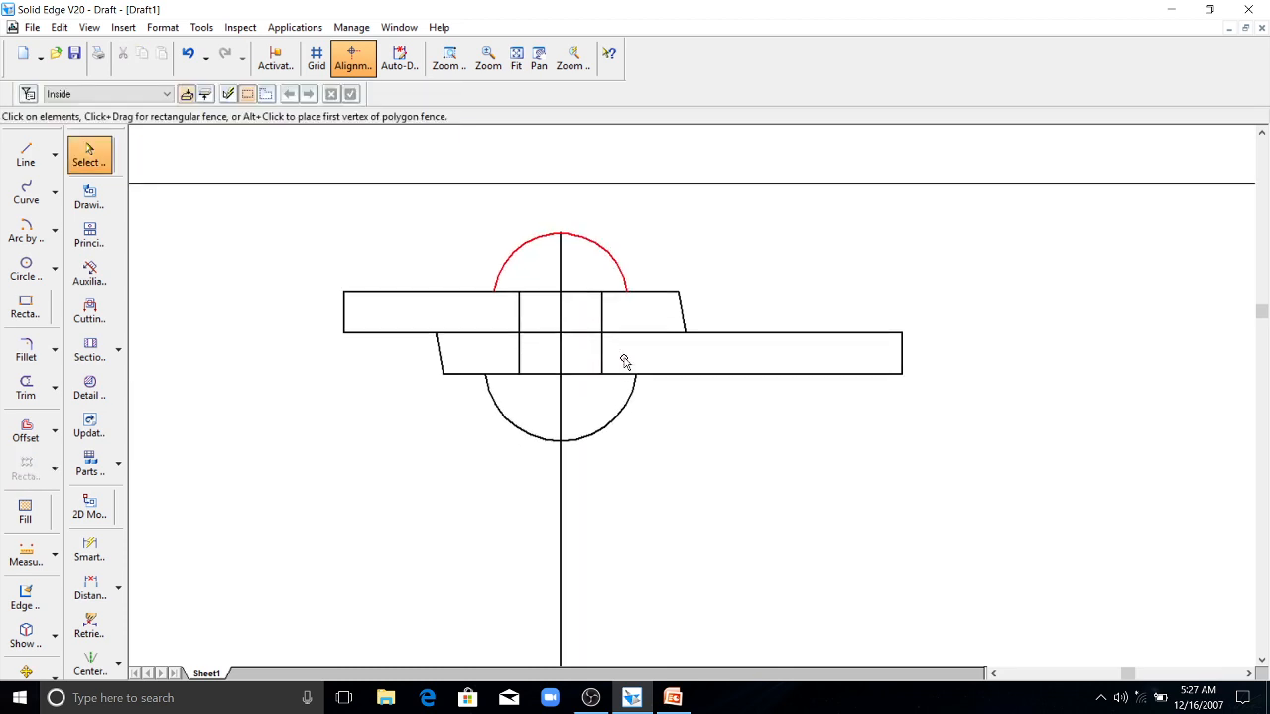
pyautogui.scroll(-3, 624, 361)
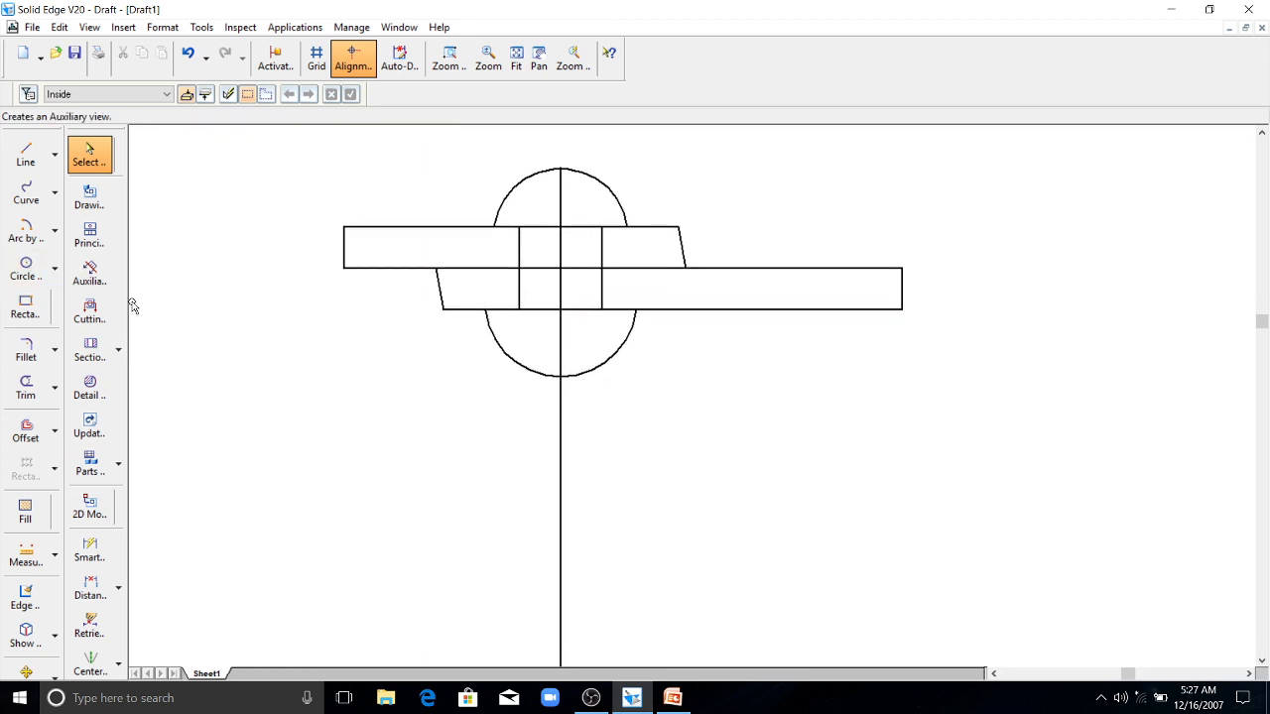
pyautogui.click(26, 151)
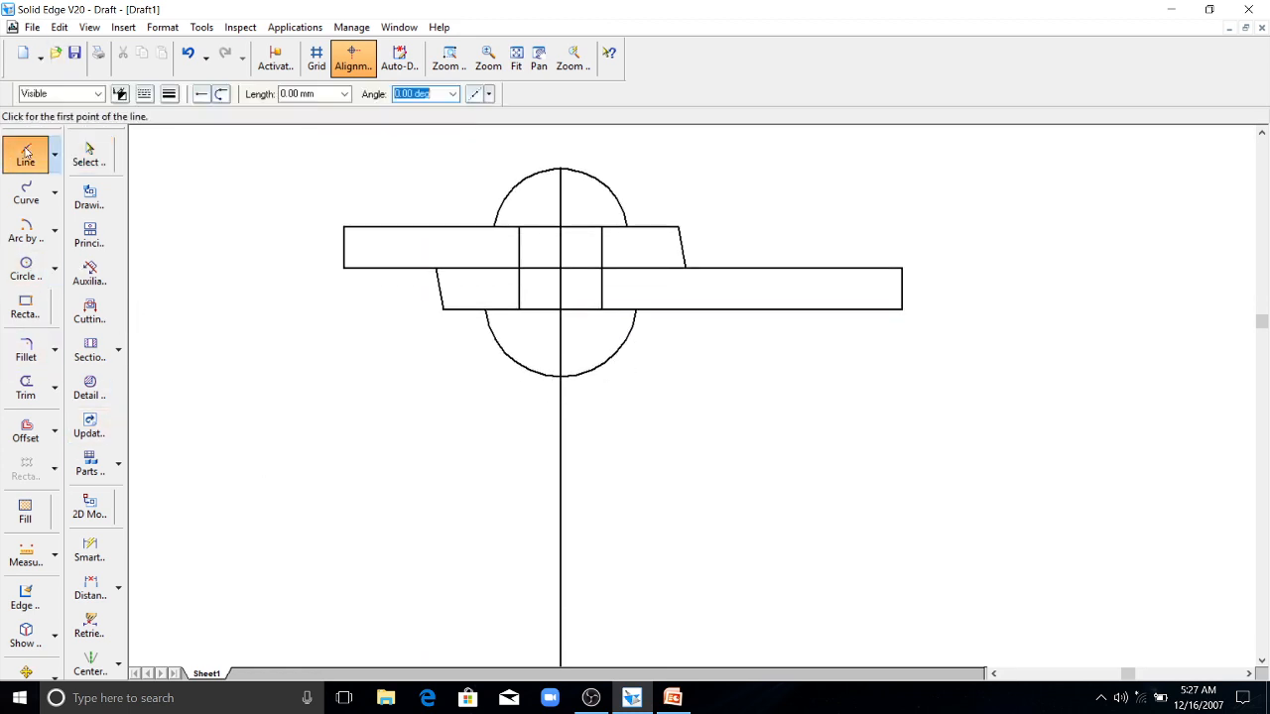
pyautogui.click(344, 285)
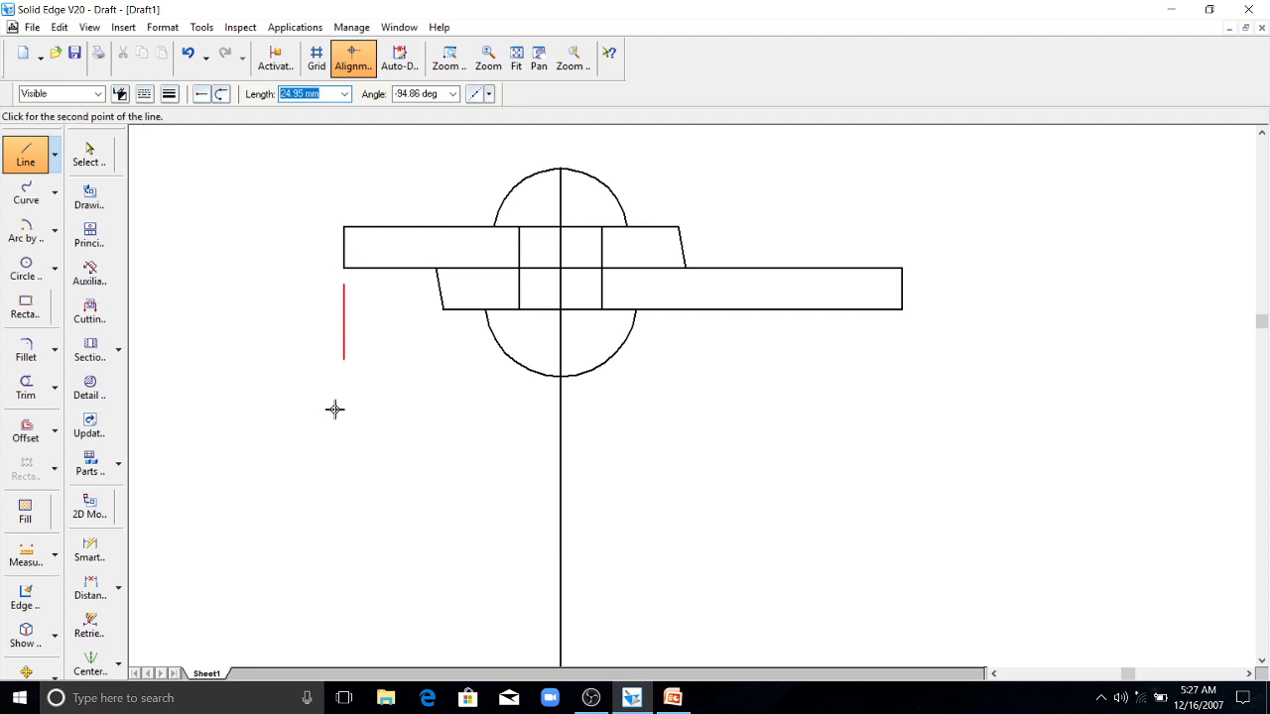
pyautogui.click(26, 154)
pyautogui.scroll(-2, 737, 269)
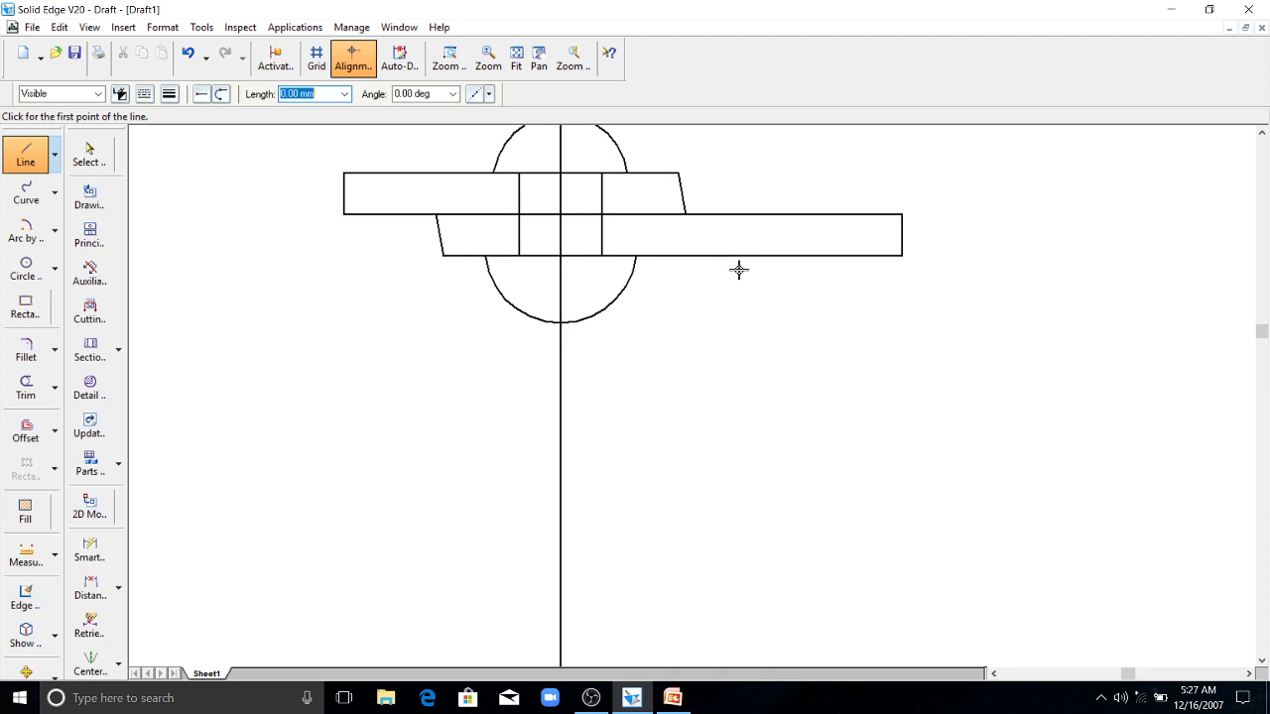
pyautogui.click(344, 215)
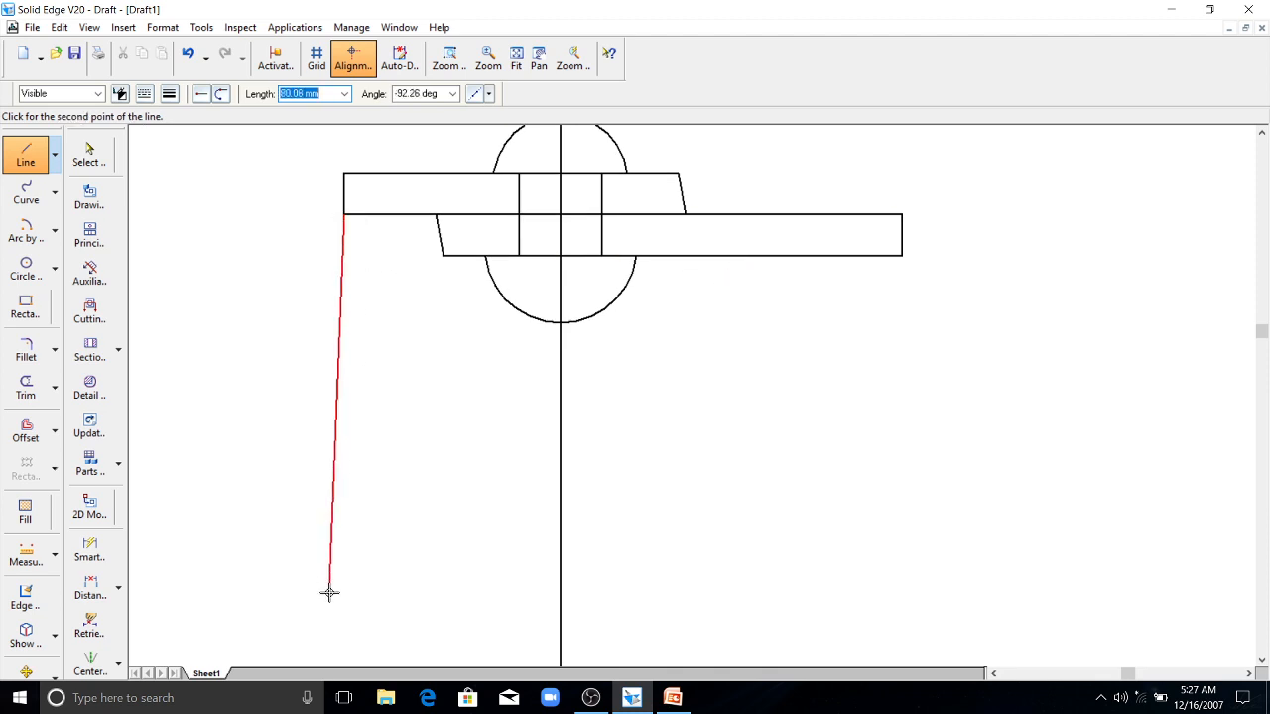
pyautogui.click(344, 659)
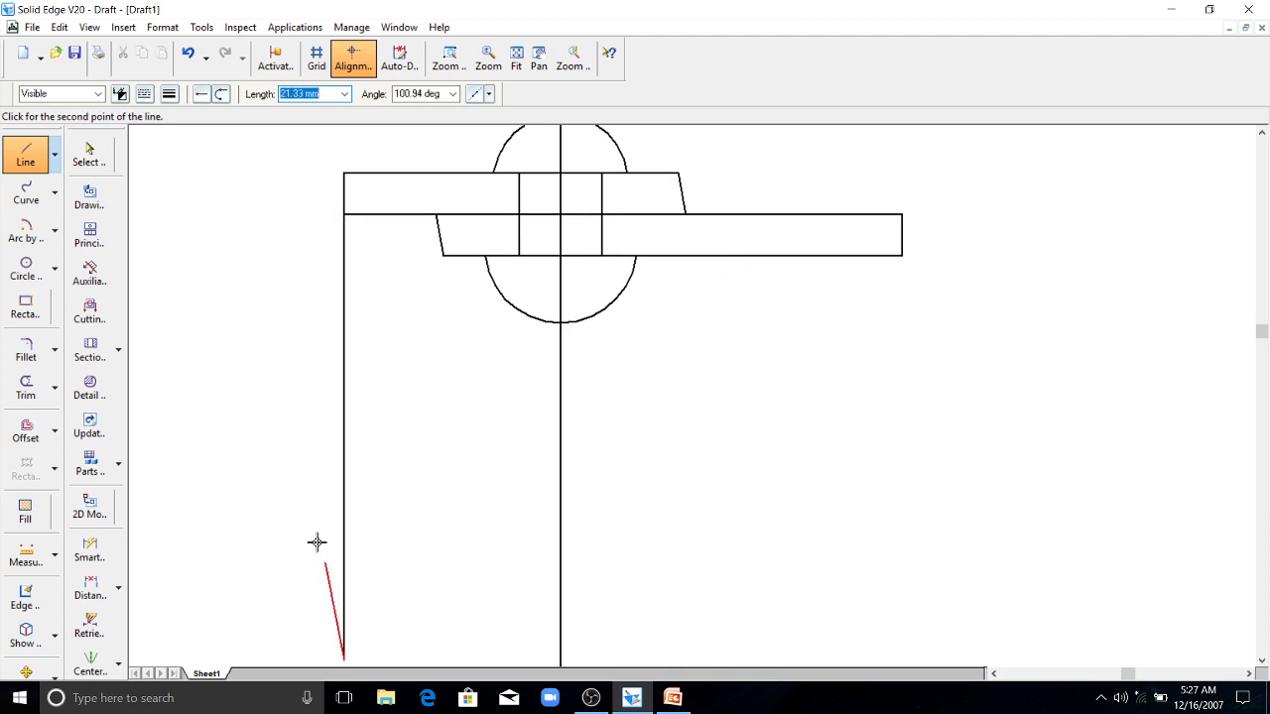
pyautogui.press('Escape')
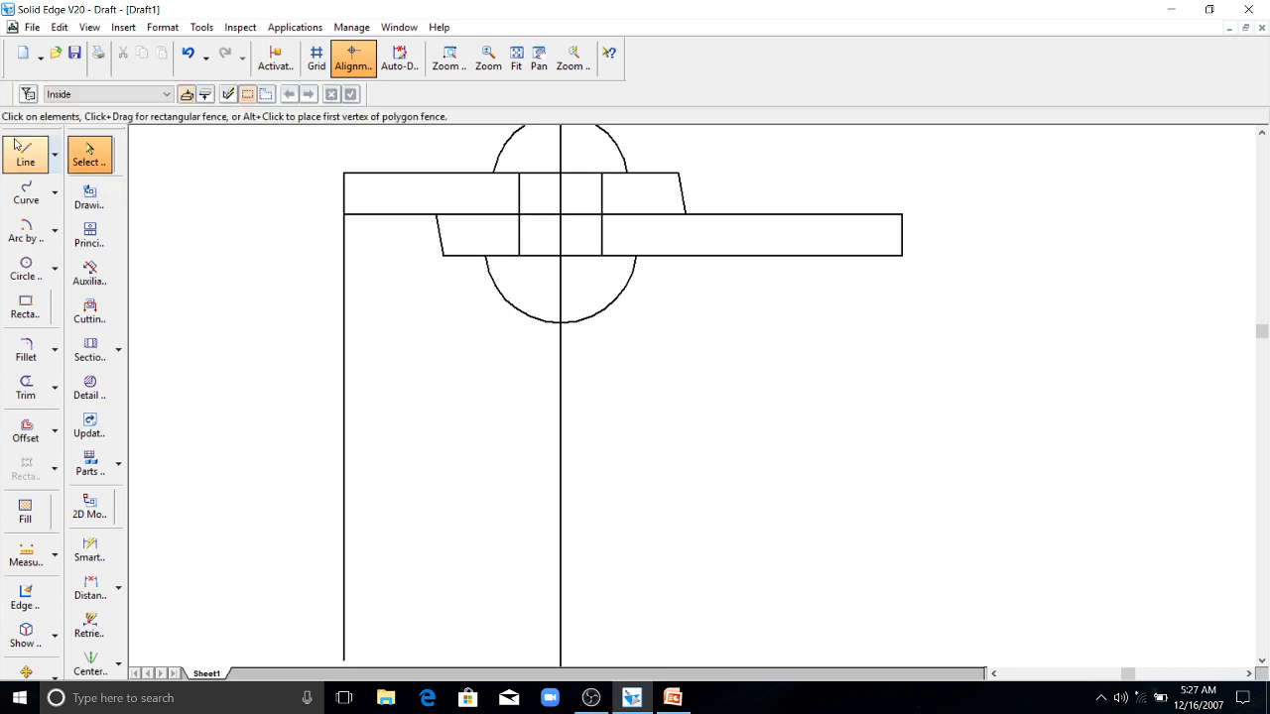
# - Draw a vertical projection line down from the lower right corner of the lower plate, about as far as the left one
pyautogui.click(25, 159)
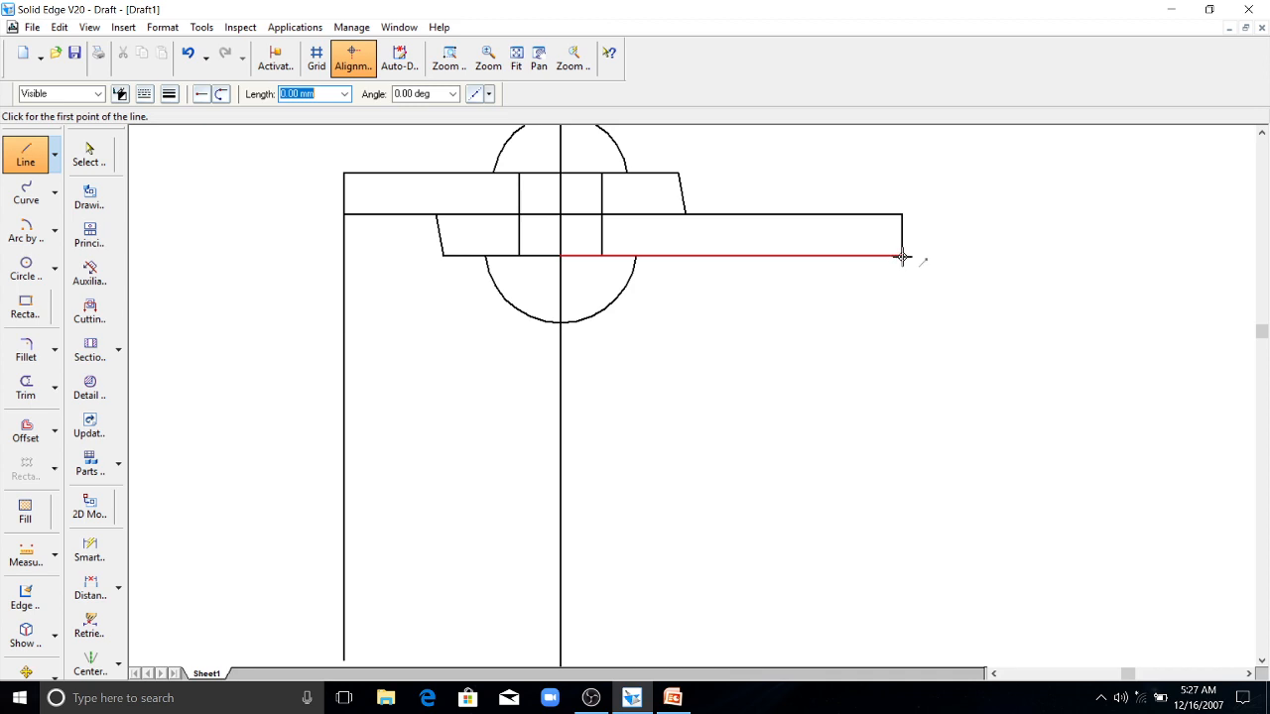
pyautogui.click(902, 256)
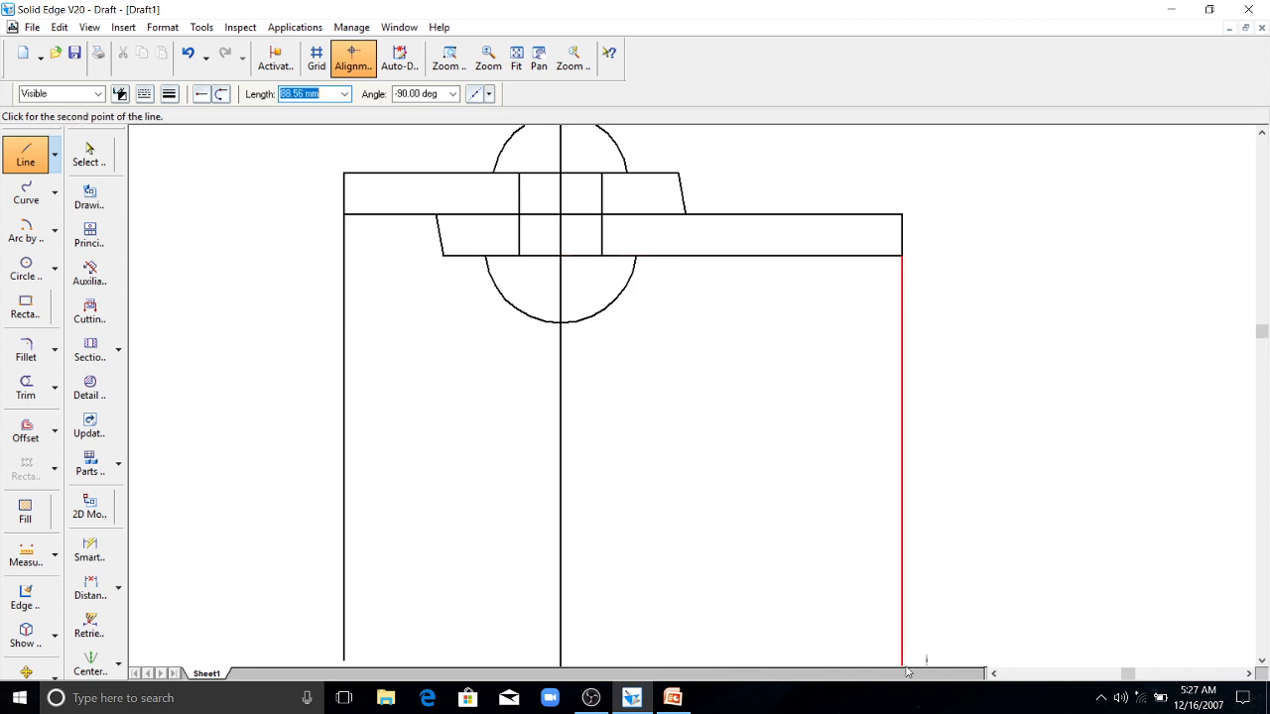
pyautogui.click(902, 655)
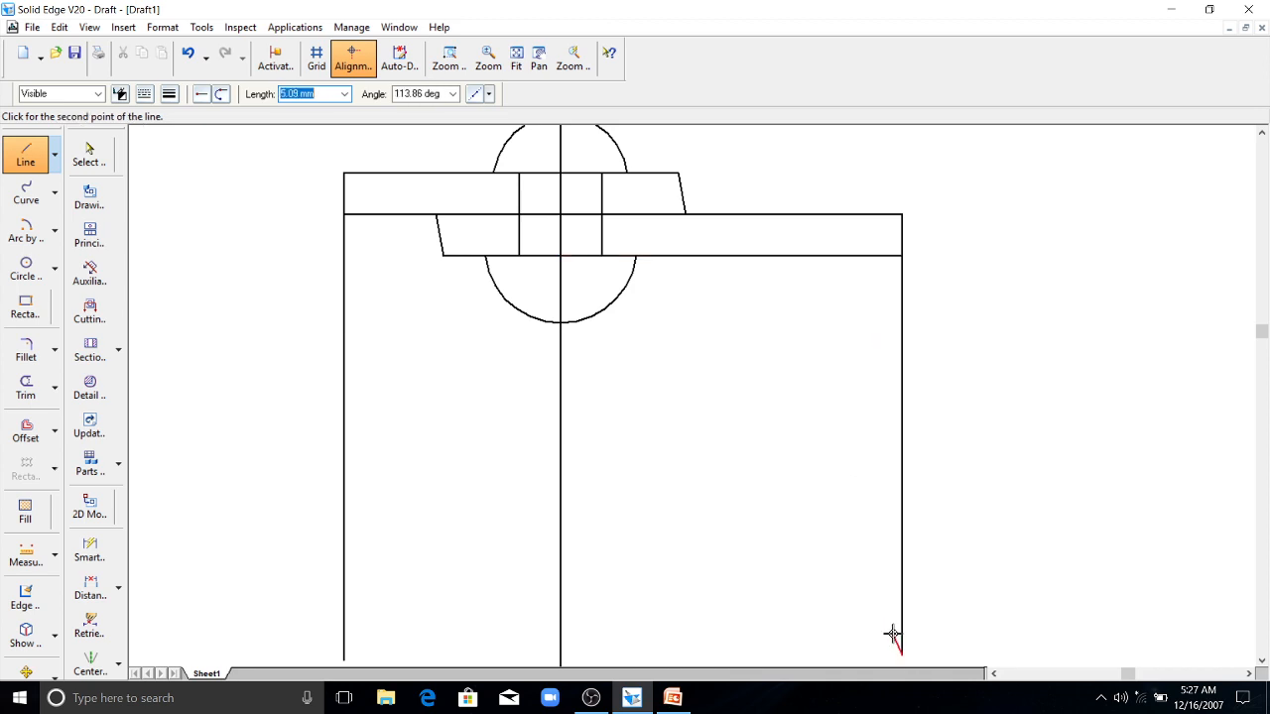
pyautogui.press('Escape')
# - Draw two vertical projection lines down from the lower and upper ends of the upper plate's slanted edge
pyautogui.click(38, 151)
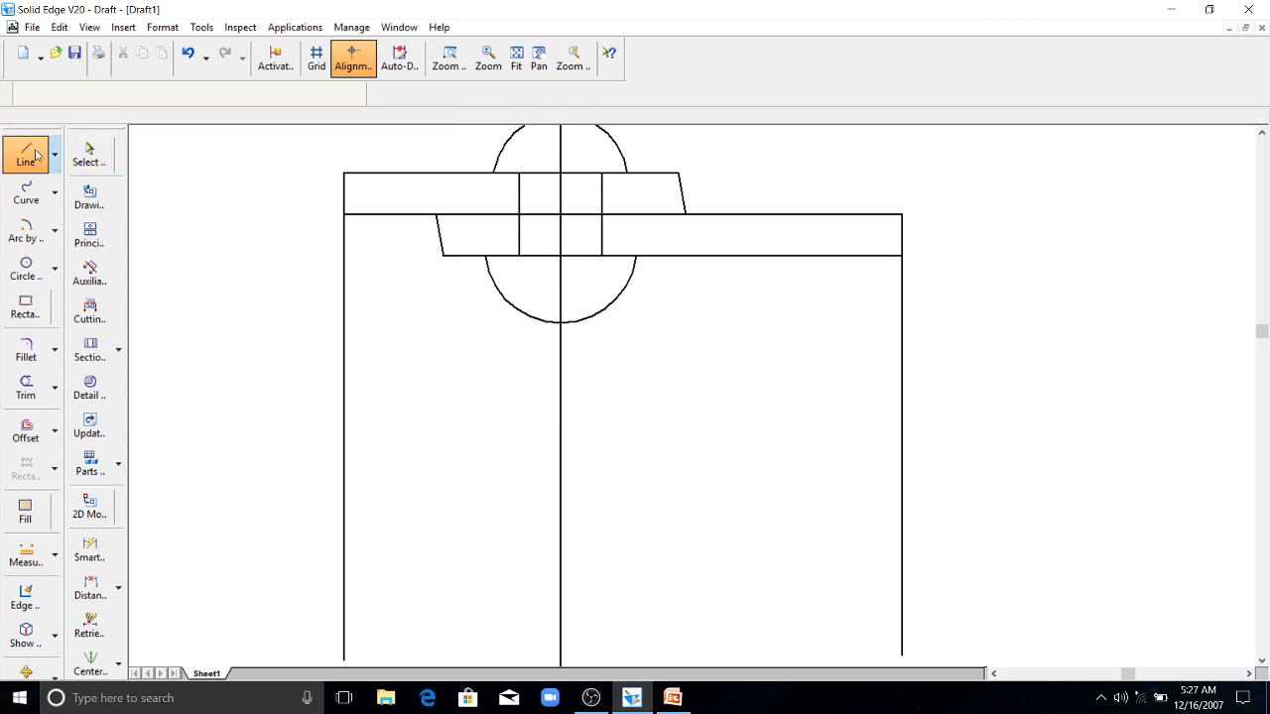
pyautogui.click(685, 214)
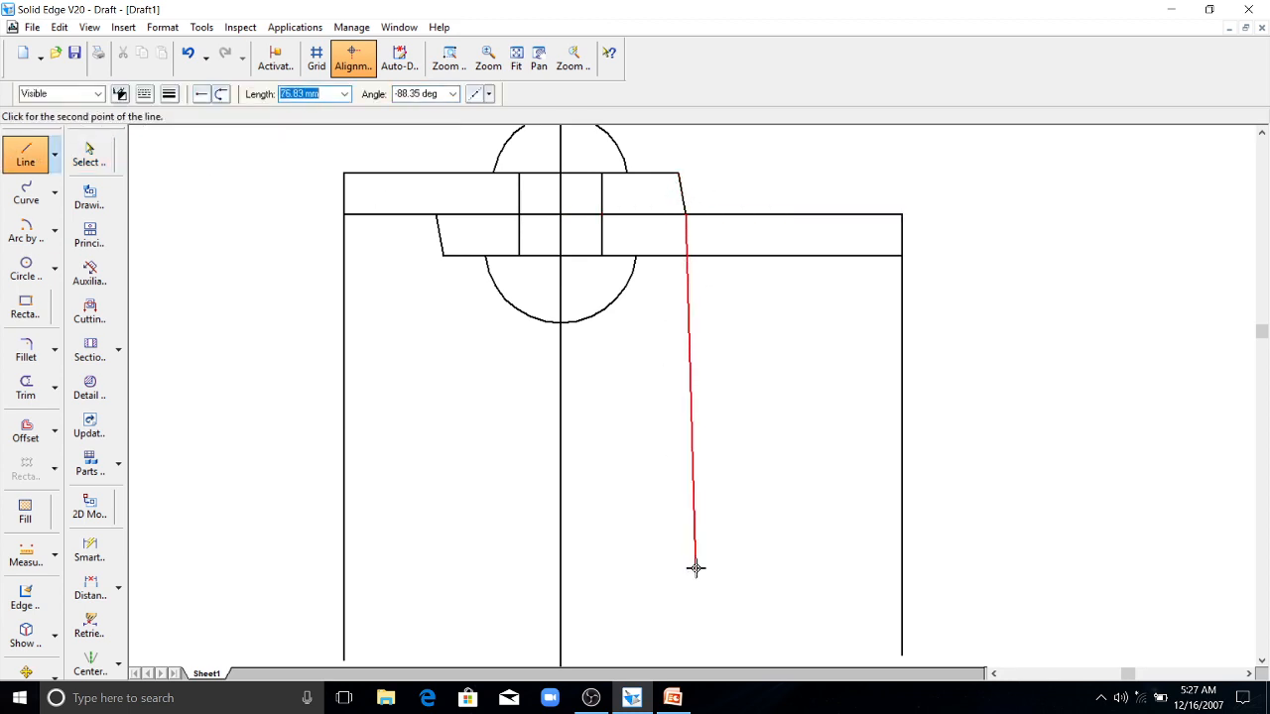
pyautogui.click(685, 649)
pyautogui.press('Escape')
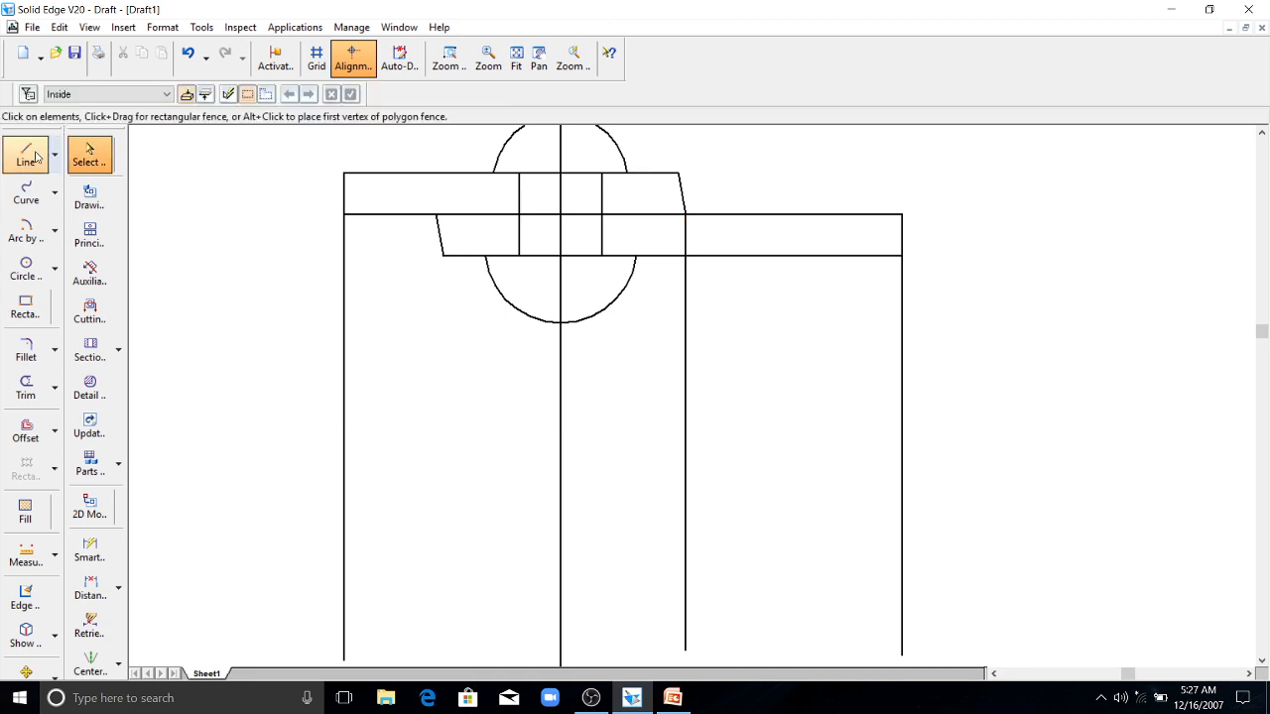
pyautogui.click(26, 154)
pyautogui.click(680, 175)
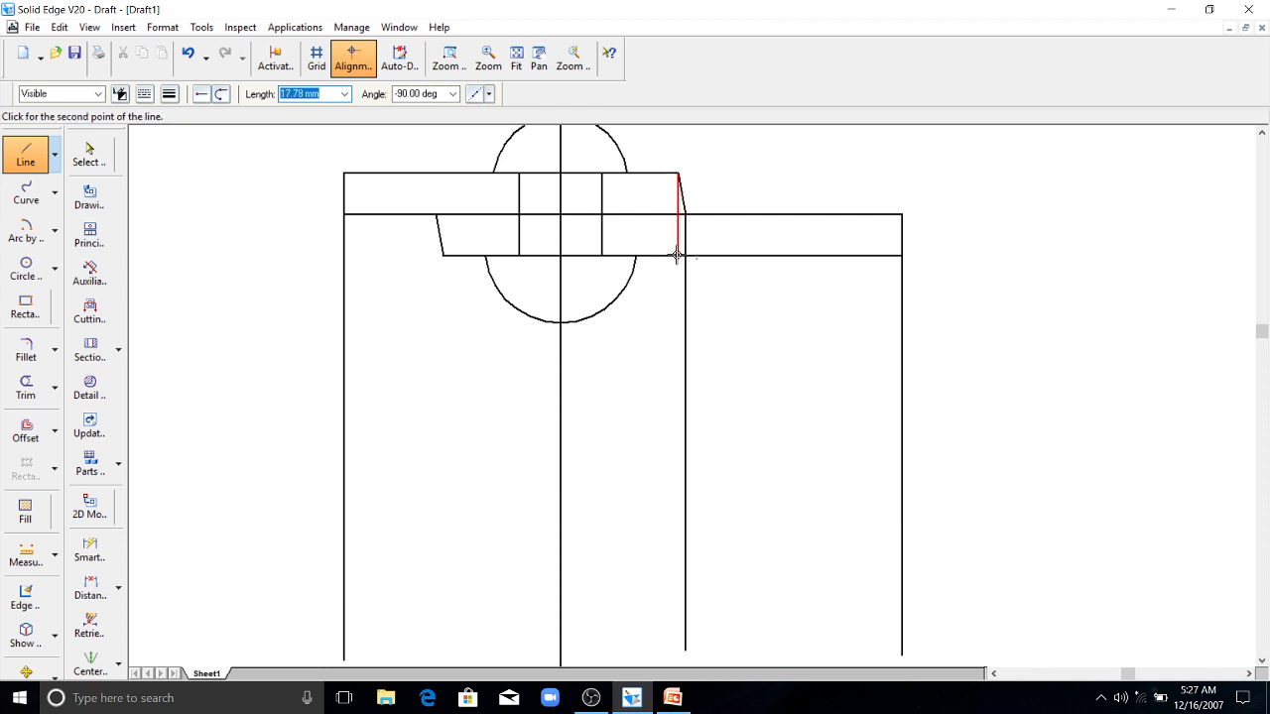
pyautogui.click(674, 660)
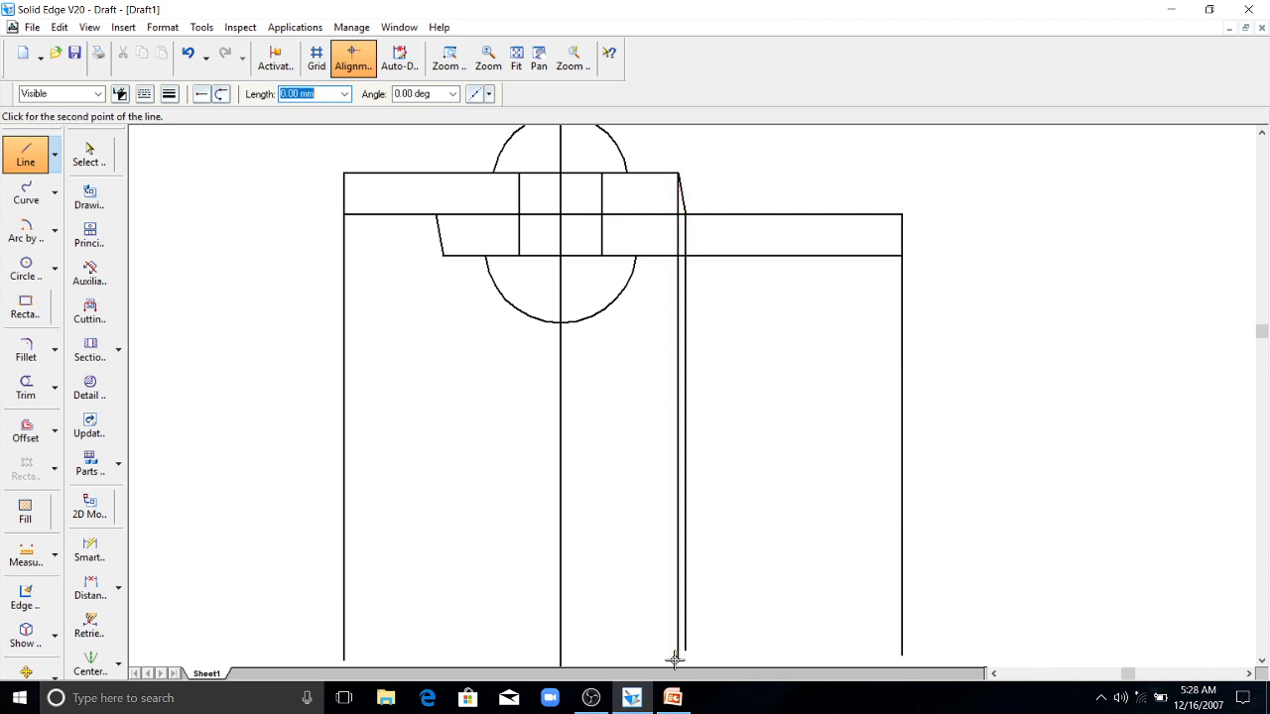
pyautogui.press('Escape')
# - Draw two vertical projection lines down from the lower and upper ends of the lower plate's slanted edge
pyautogui.click(26, 154)
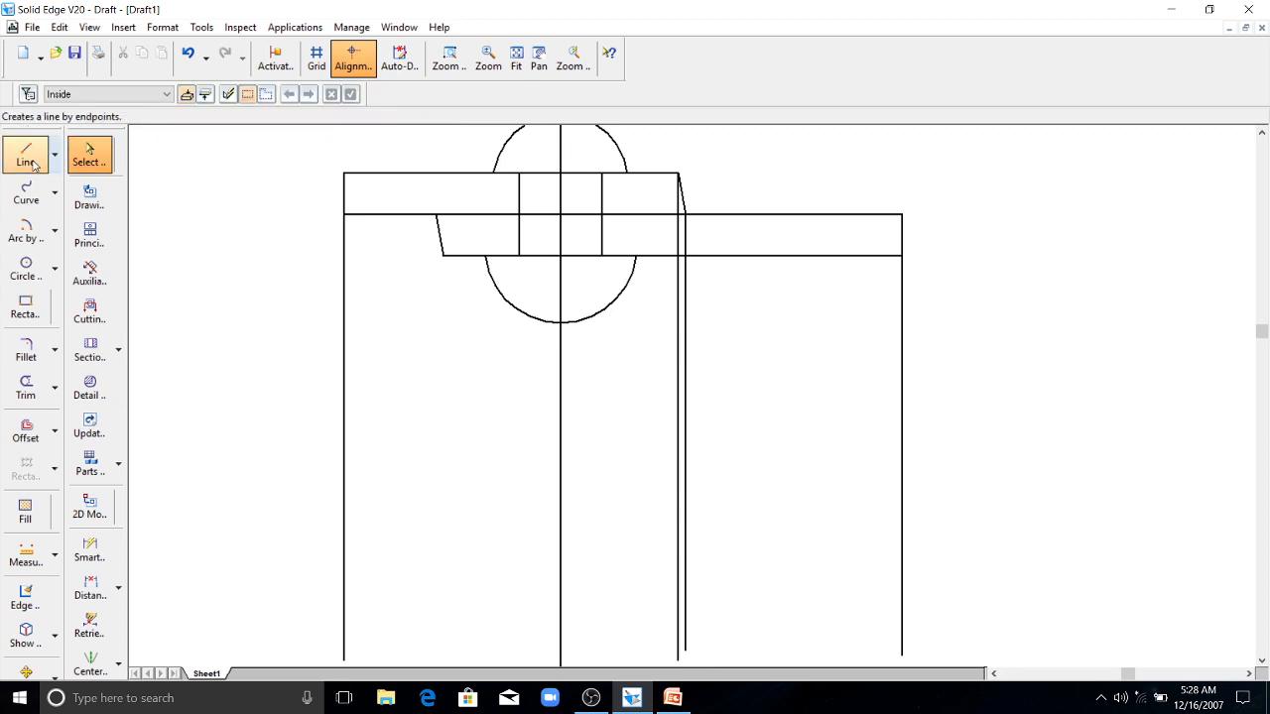
pyautogui.click(443, 257)
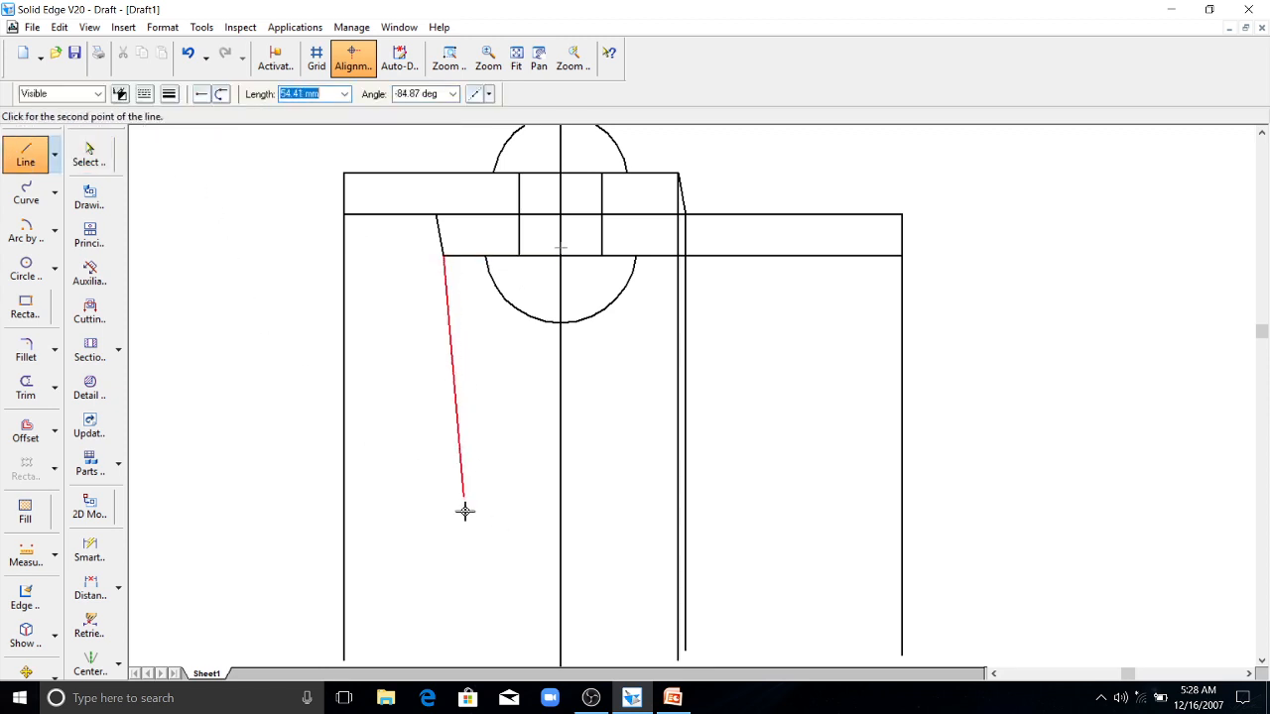
pyautogui.click(443, 658)
pyautogui.press('Escape')
pyautogui.click(25, 147)
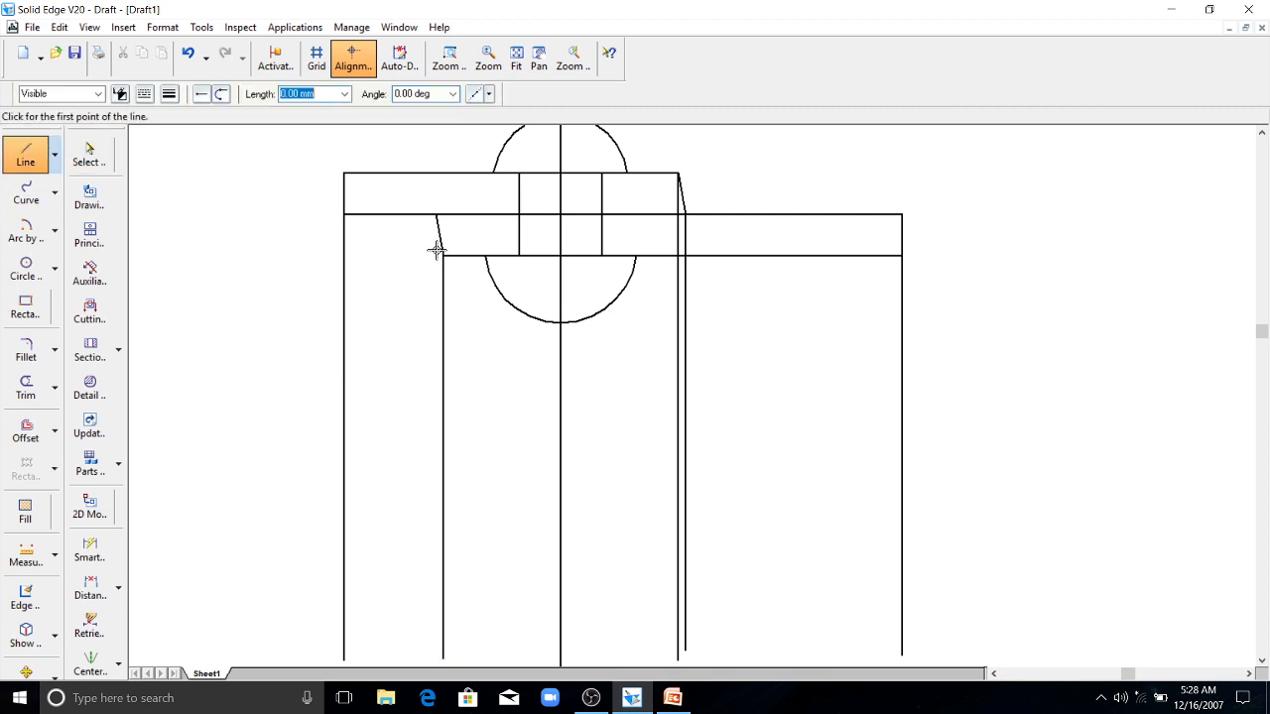
pyautogui.click(436, 216)
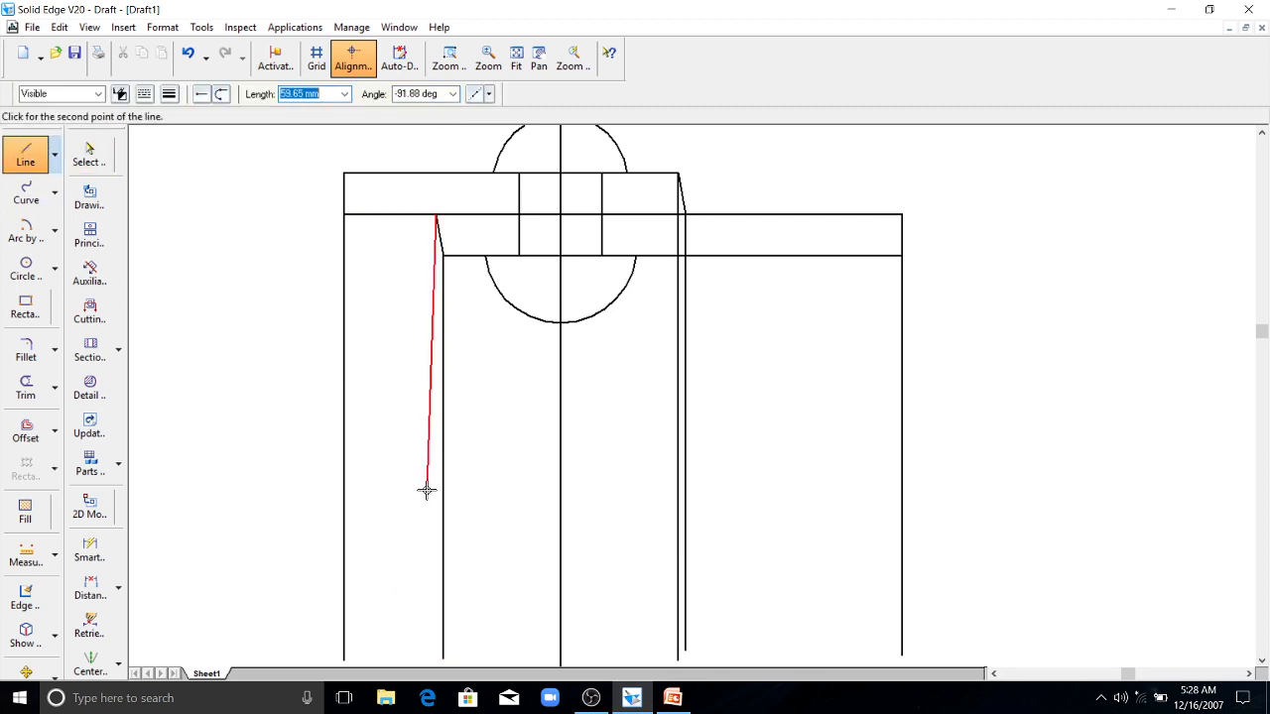
pyautogui.click(436, 659)
pyautogui.press('Escape')
# - Draw a wavy freeform curve below the lower head, from the lower plate's left outer projection line to the far right line
pyautogui.scroll(-2, 668, 410)
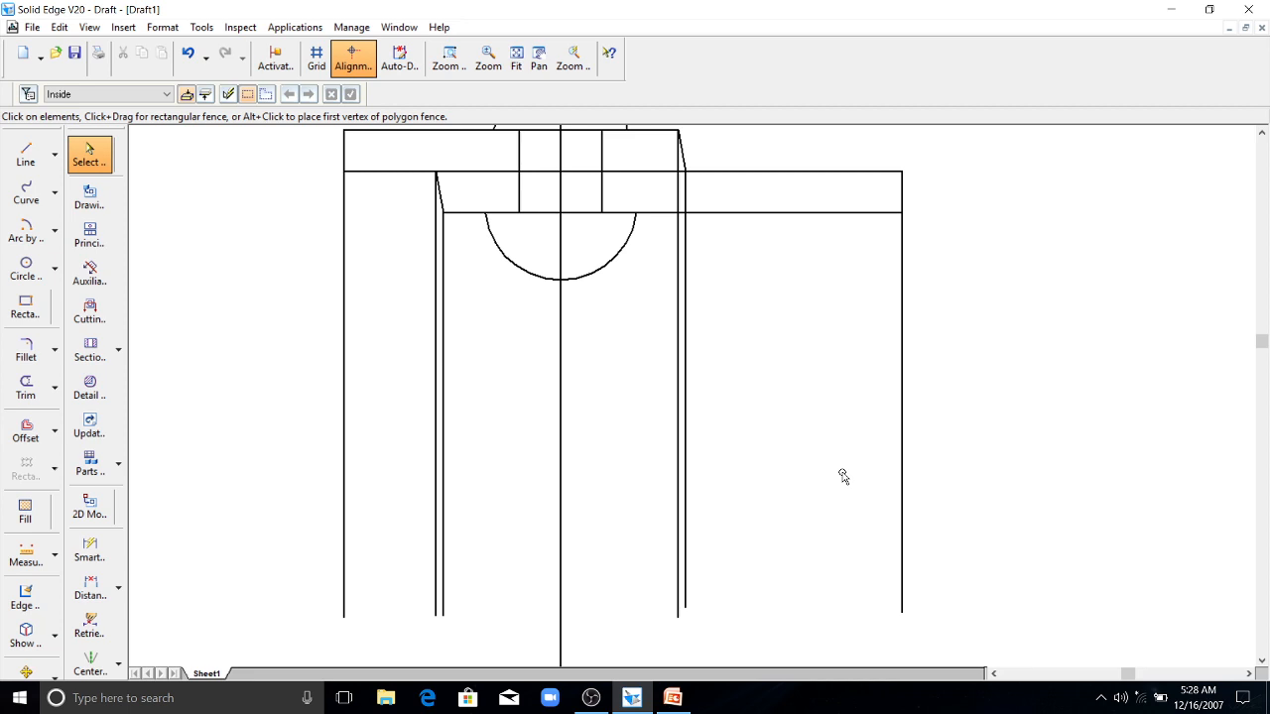
pyautogui.click(27, 192)
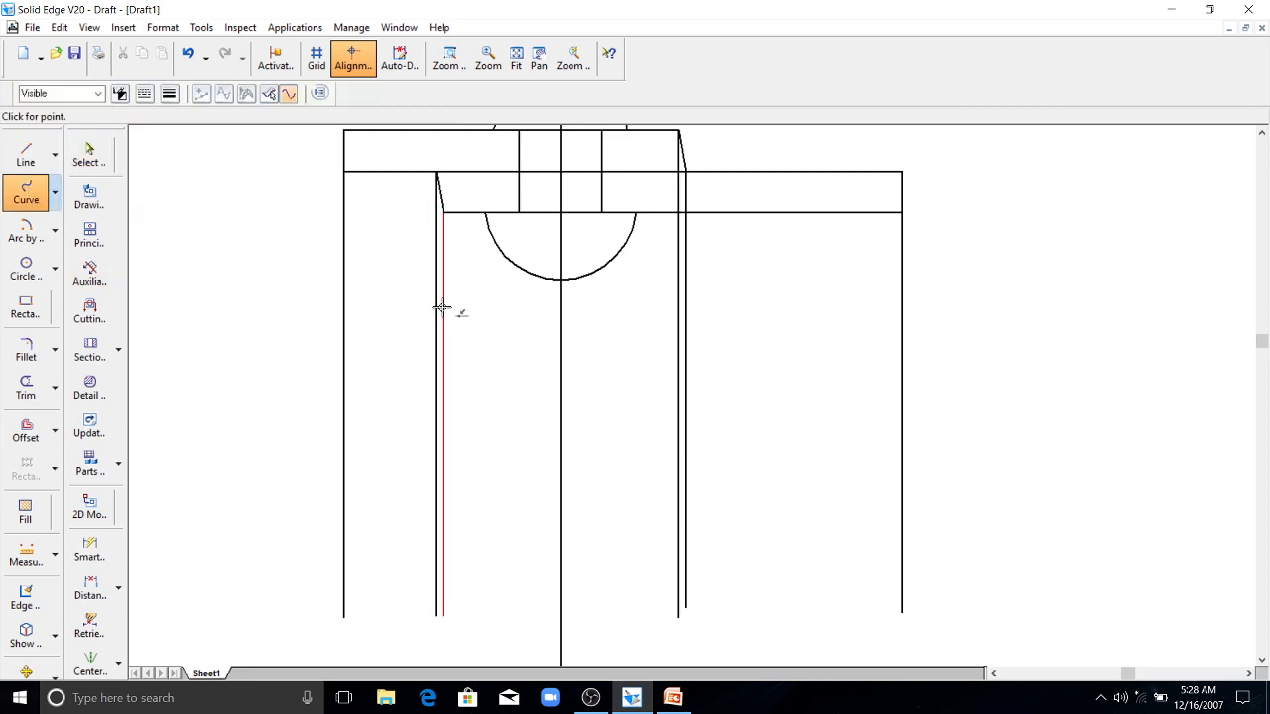
pyautogui.click(436, 314)
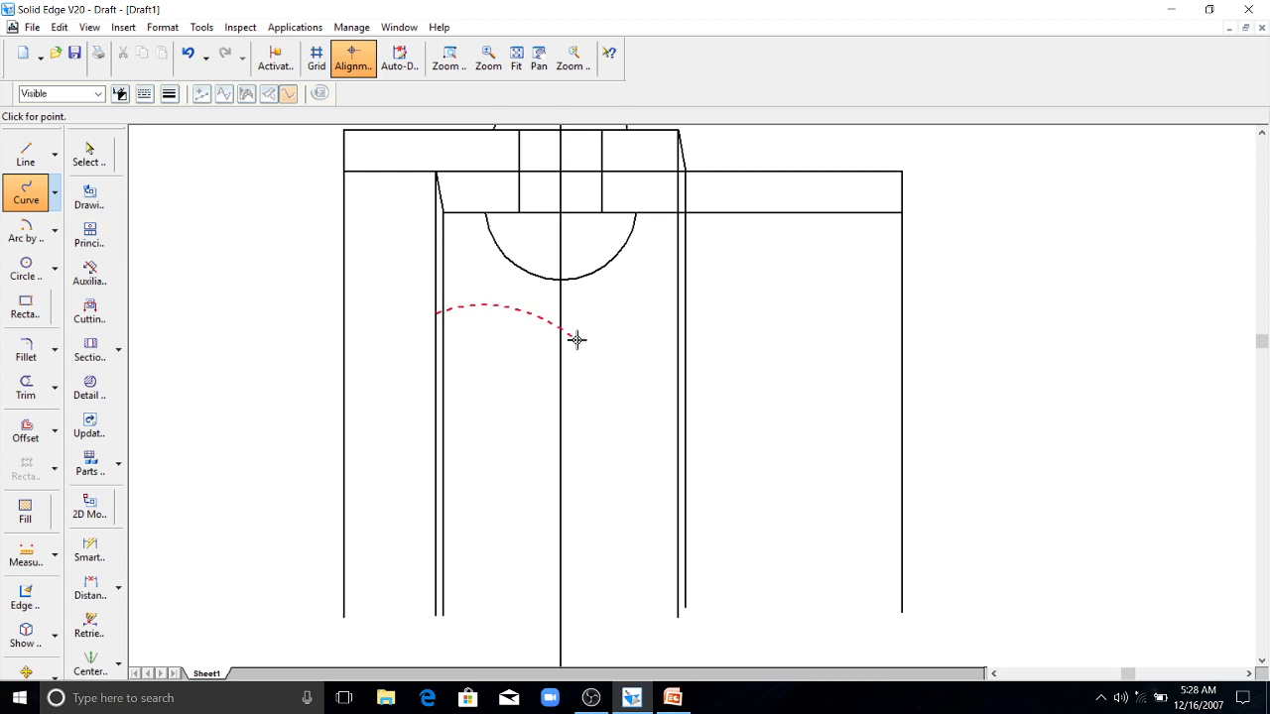
pyautogui.moveTo(608, 319); pyautogui.dragTo(705, 297)
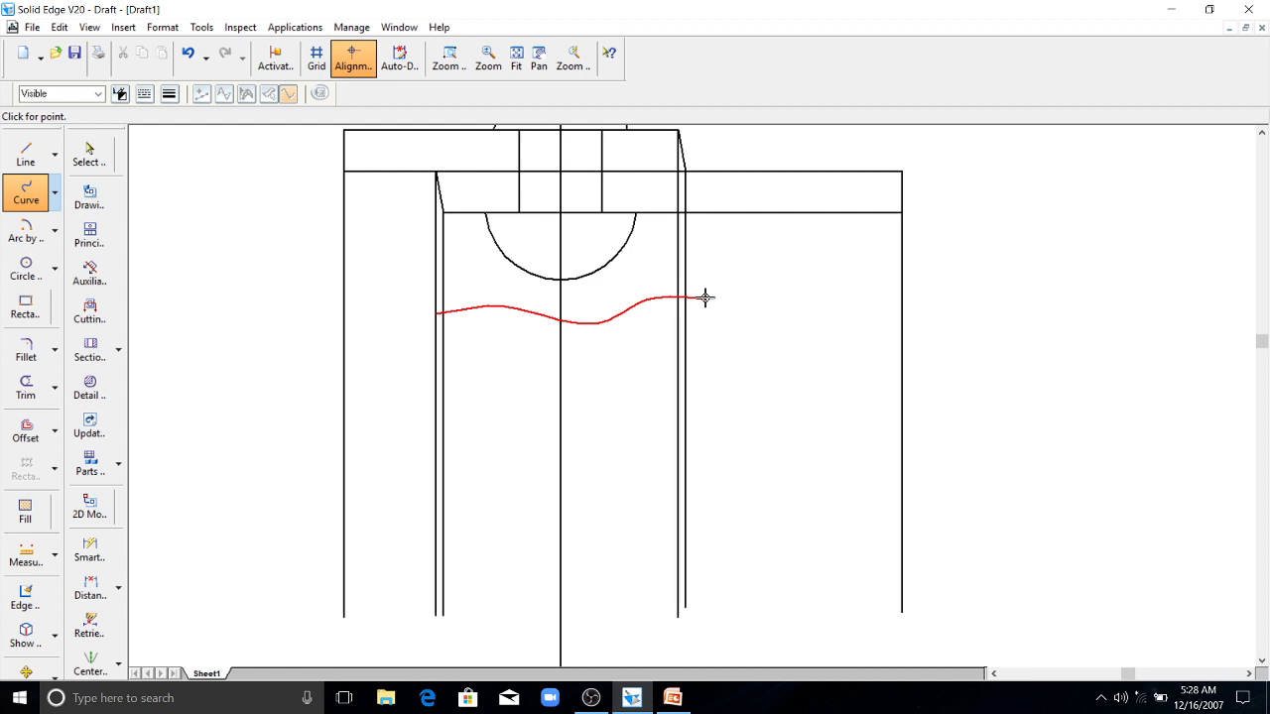
pyautogui.moveTo(705, 297); pyautogui.dragTo(903, 313)
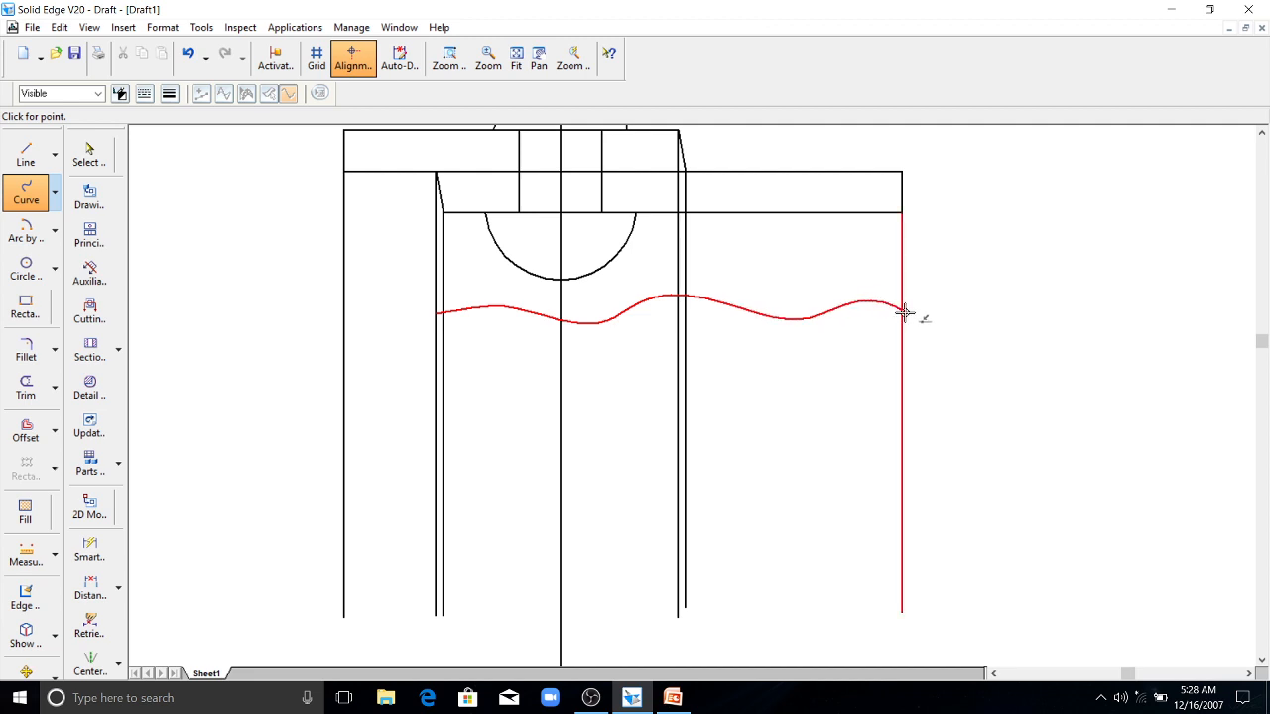
pyautogui.press('Escape')
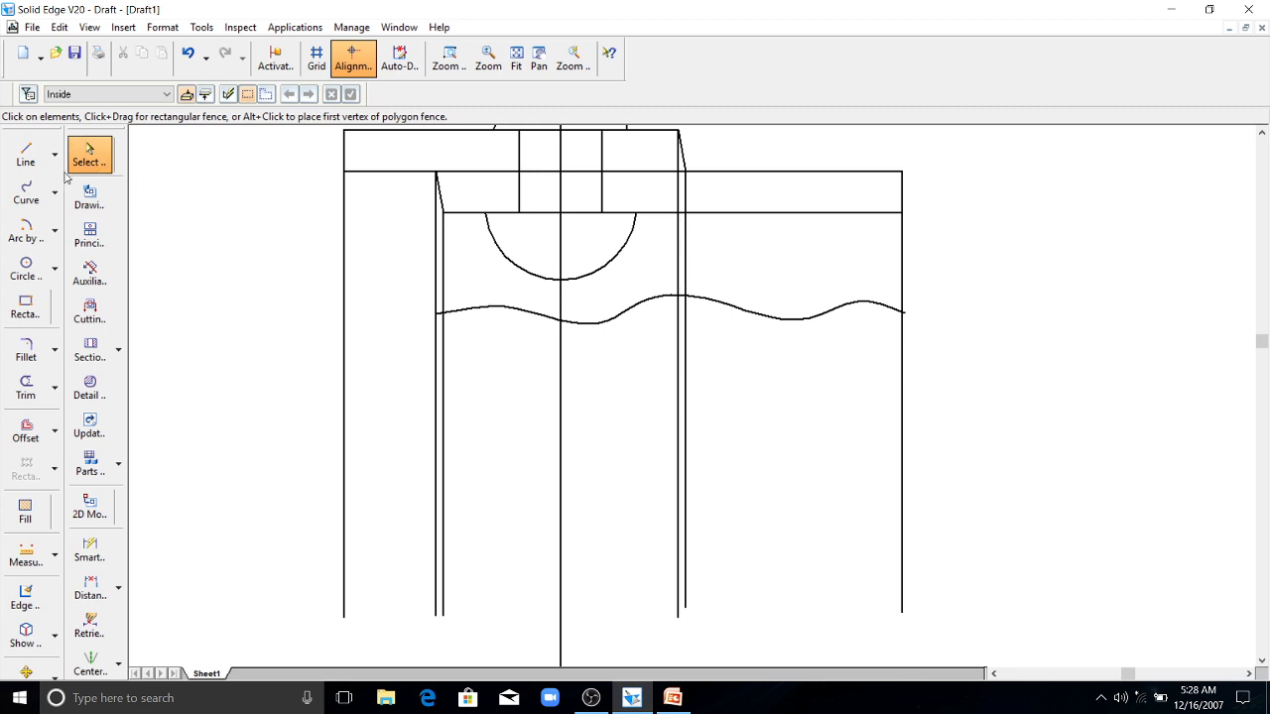
# - Draw a short line sloping down to the left from the upper plate's slanted-edge projection line, just below the wavy curve
pyautogui.click(26, 153)
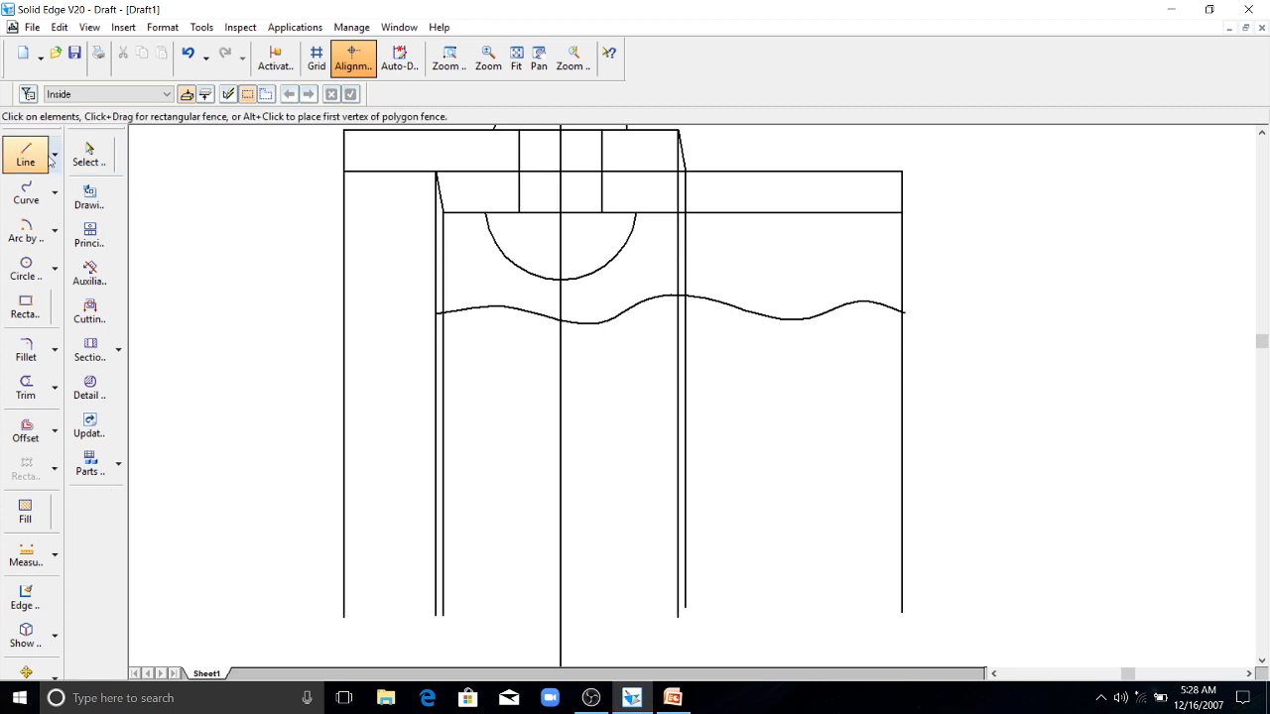
pyautogui.click(686, 336)
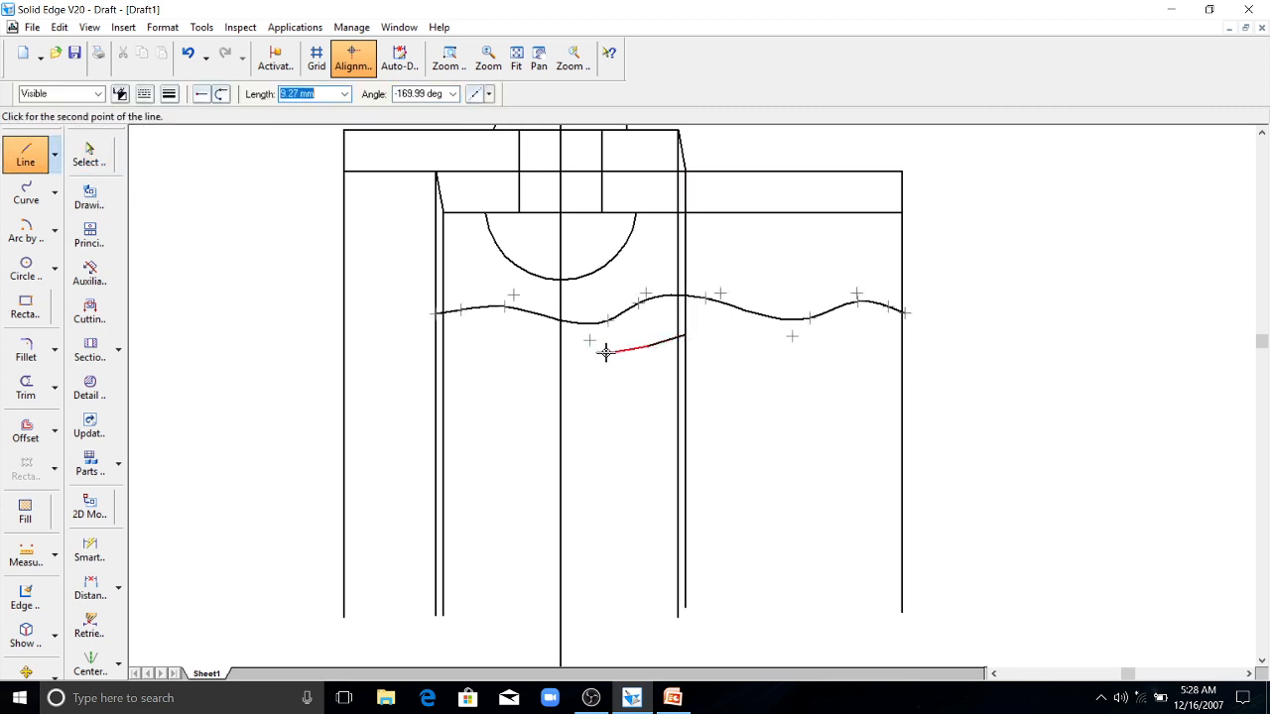
pyautogui.press('Escape')
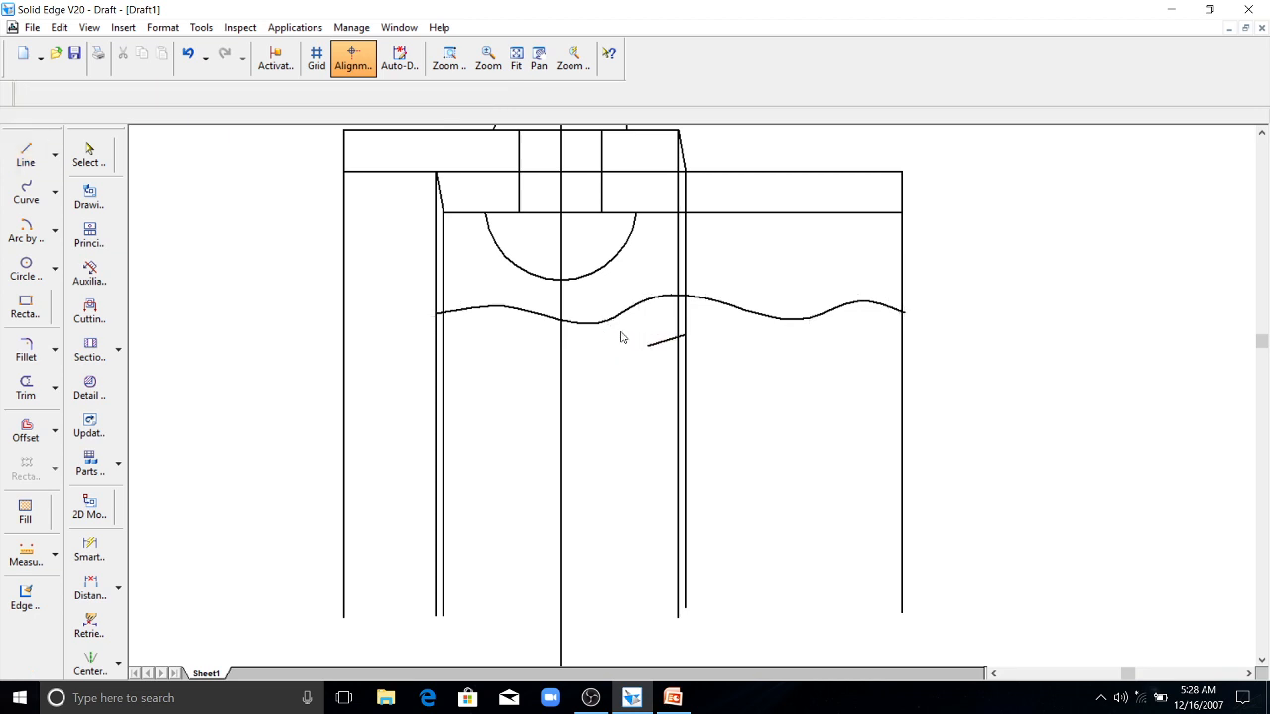
# - Replace the short sloping line with a wavy freeform curve from the upper plate's outer slanted-edge projection line to the far left line
pyautogui.click(664, 343)
pyautogui.press('Delete')
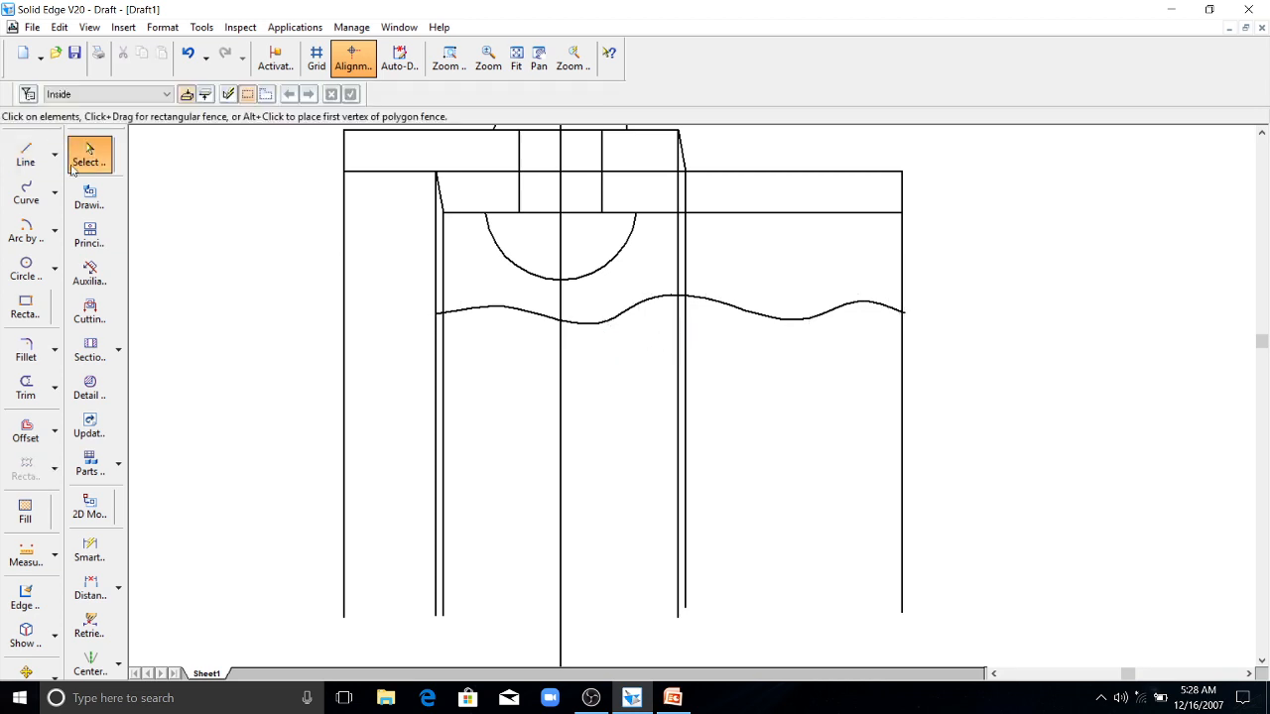
pyautogui.click(26, 192)
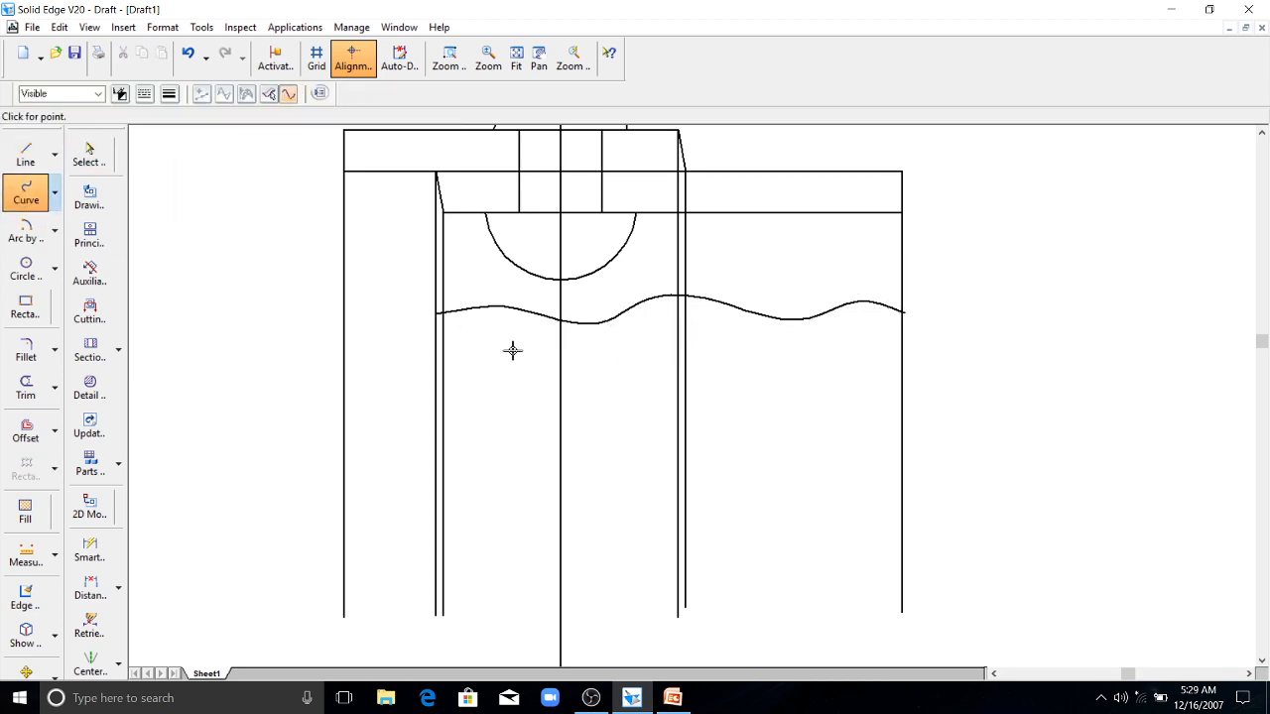
pyautogui.click(684, 329)
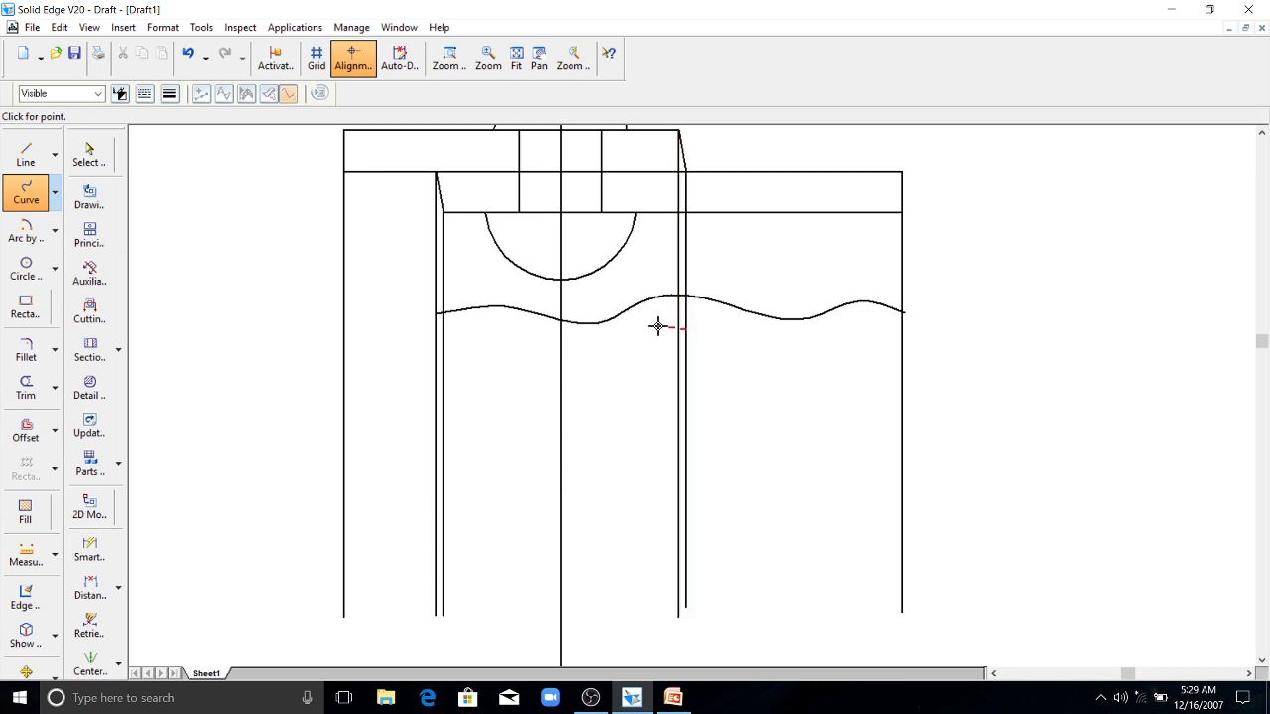
pyautogui.click(581, 335)
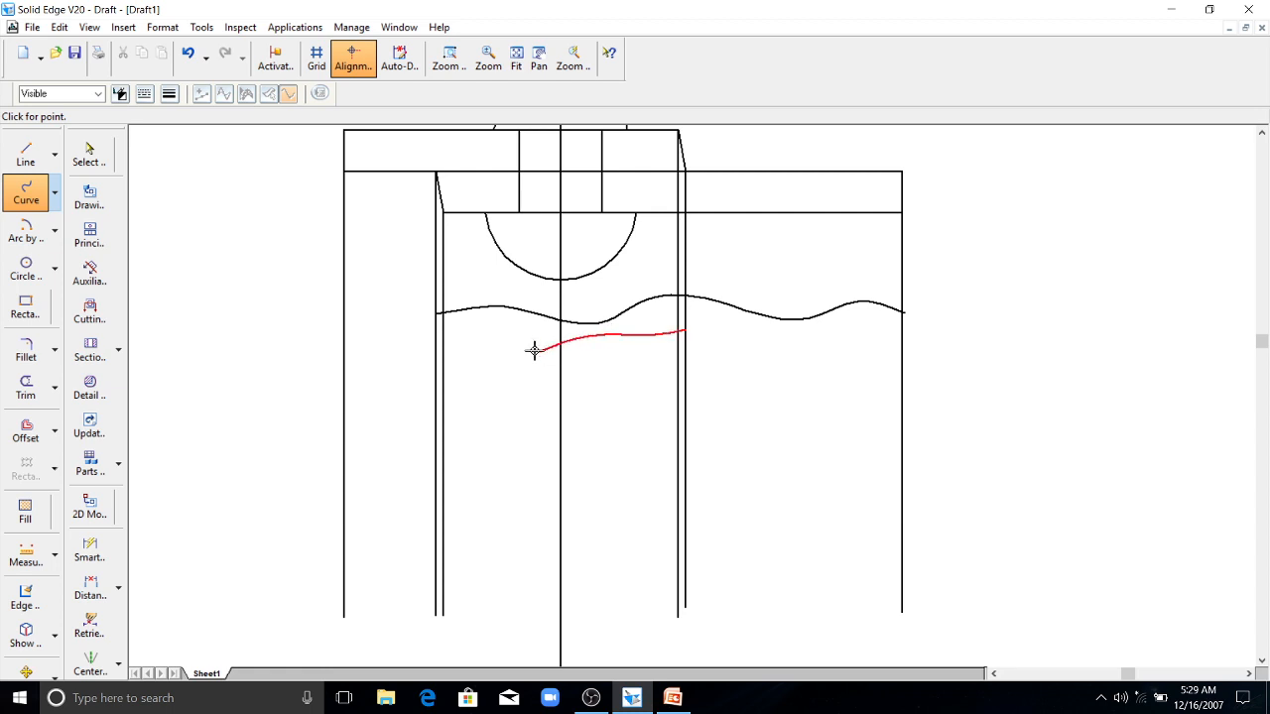
pyautogui.click(418, 326)
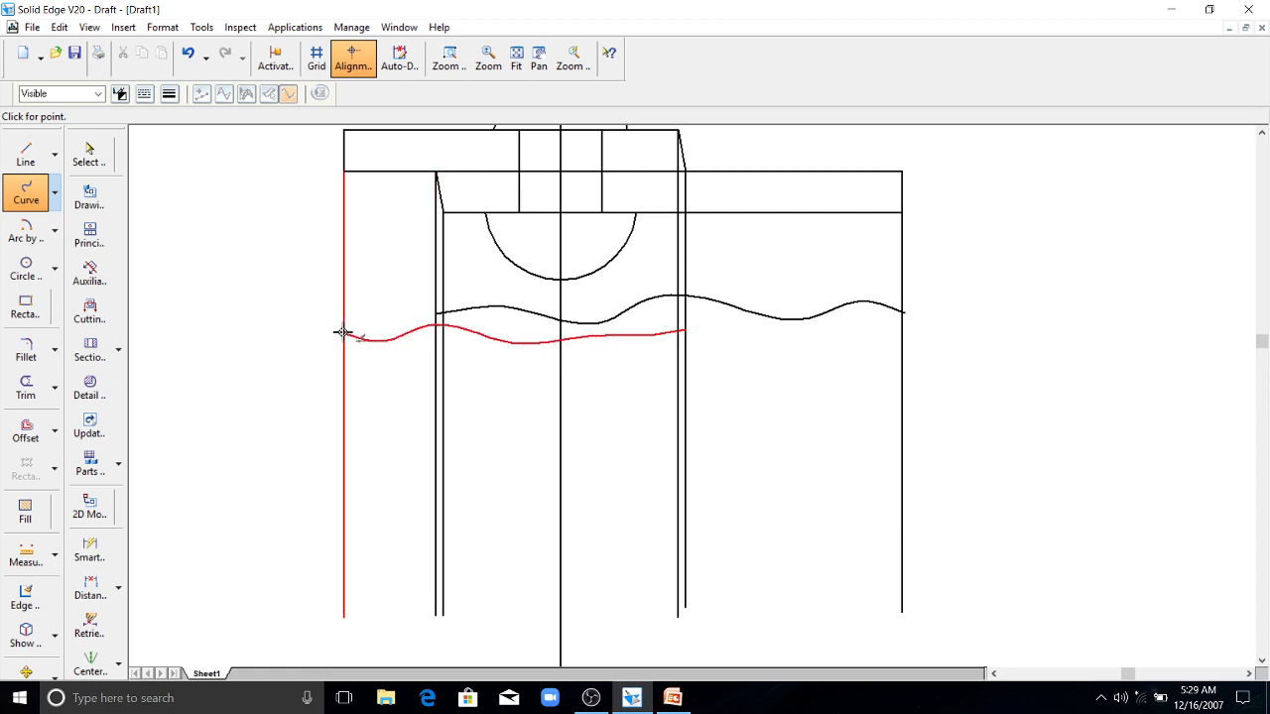
pyautogui.doubleClick(343, 333)
pyautogui.press('Escape')
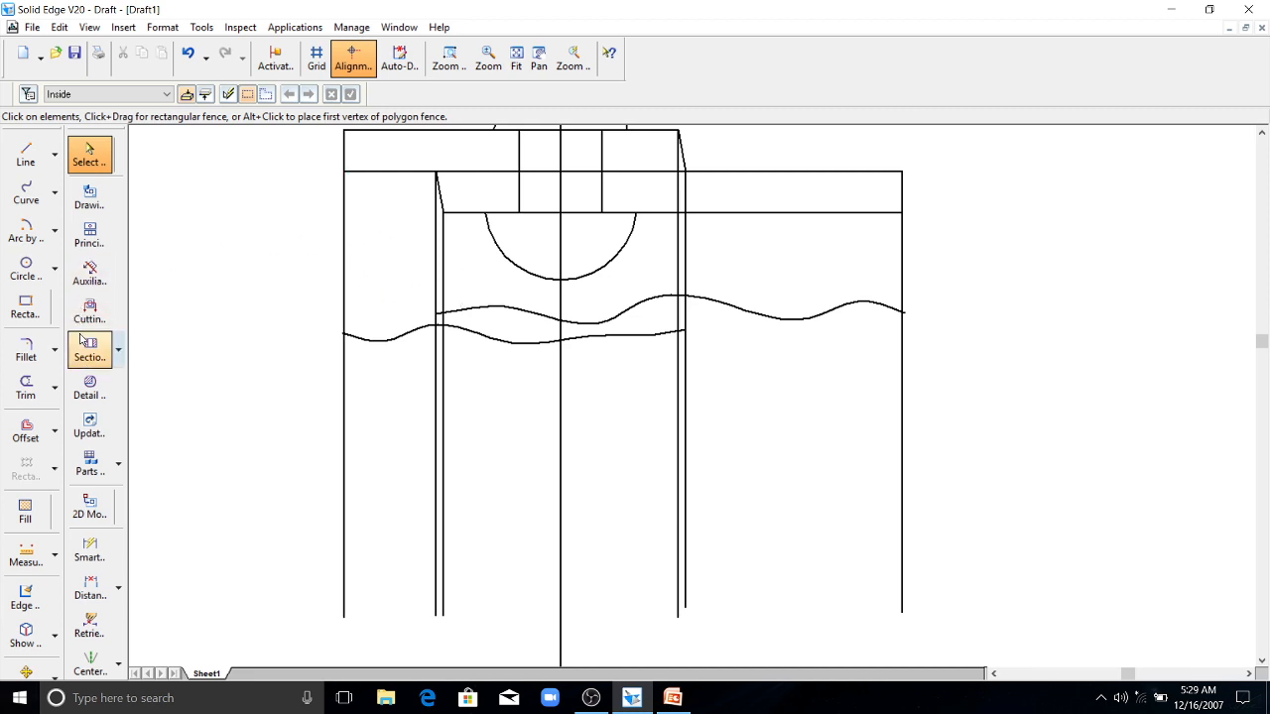
# - Trim the projection lines between the sectional view and the wavy curves, and delete the leftover vertical segment from the upper plate's top corner
pyautogui.click(26, 387)
pyautogui.moveTo(474, 266); pyautogui.dragTo(288, 263)
pyautogui.moveTo(714, 247); pyautogui.dragTo(633, 244)
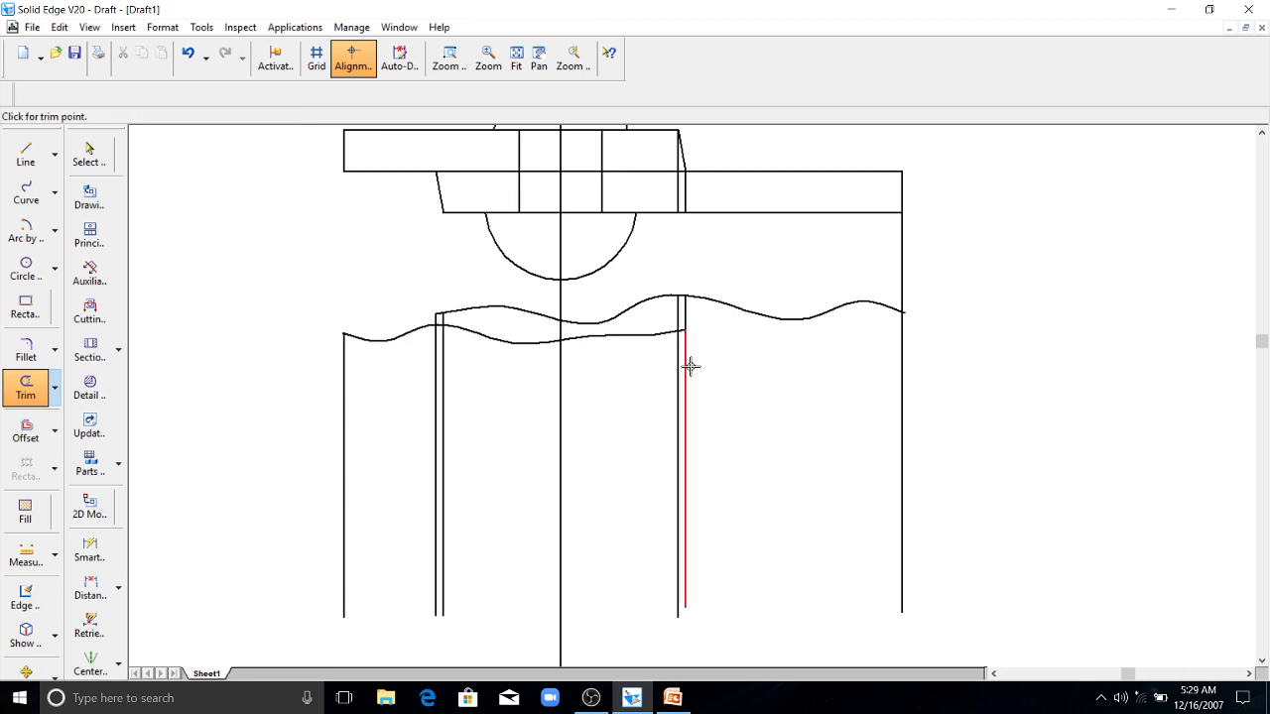
pyautogui.moveTo(955, 256); pyautogui.dragTo(879, 261)
pyautogui.moveTo(908, 321); pyautogui.dragTo(912, 302)
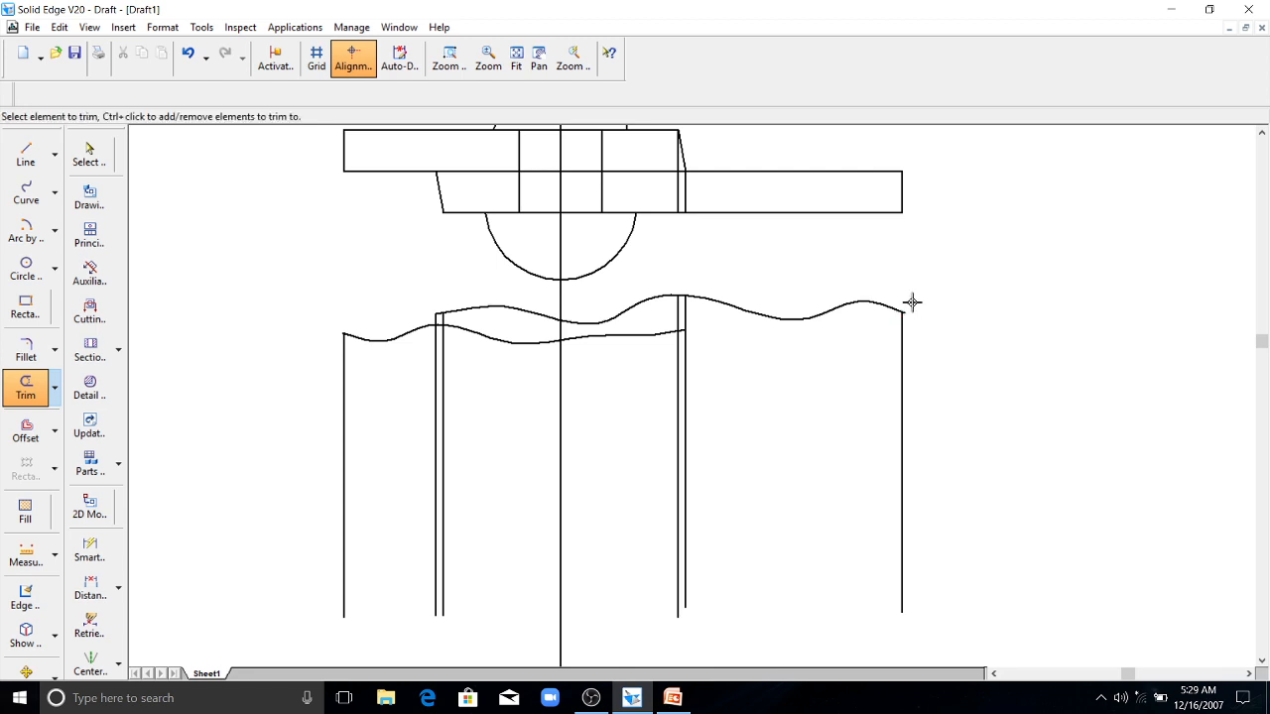
pyautogui.press('Escape')
pyautogui.click(678, 201)
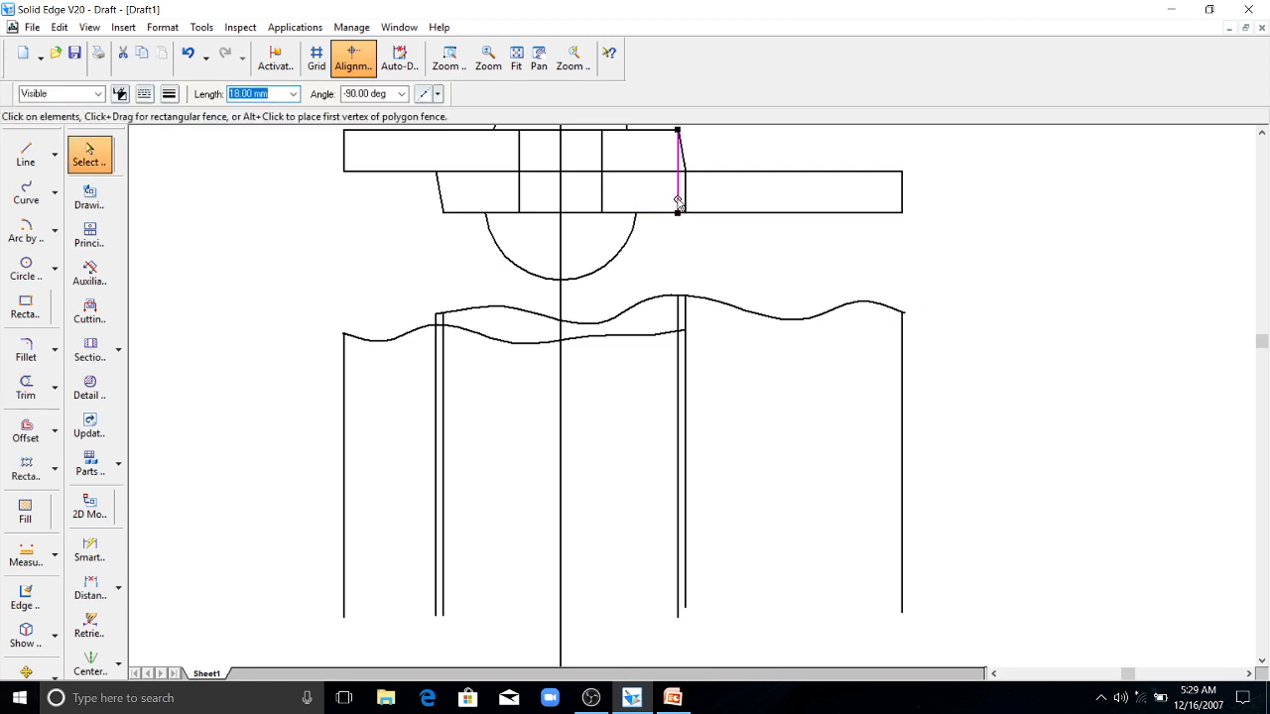
pyautogui.press('Delete')
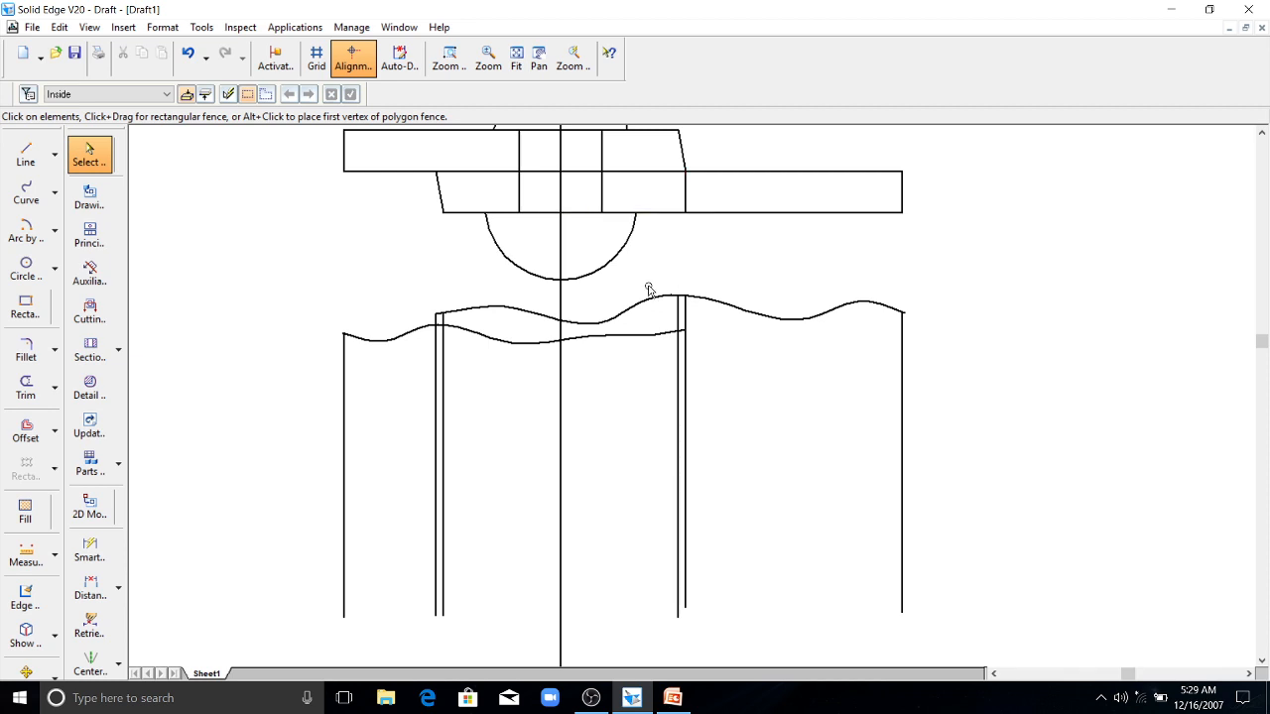
# - Draw a short horizontal line across the vertical centre line below the wavy curves to mark the rivet centre
pyautogui.scroll(-3, 688, 321)
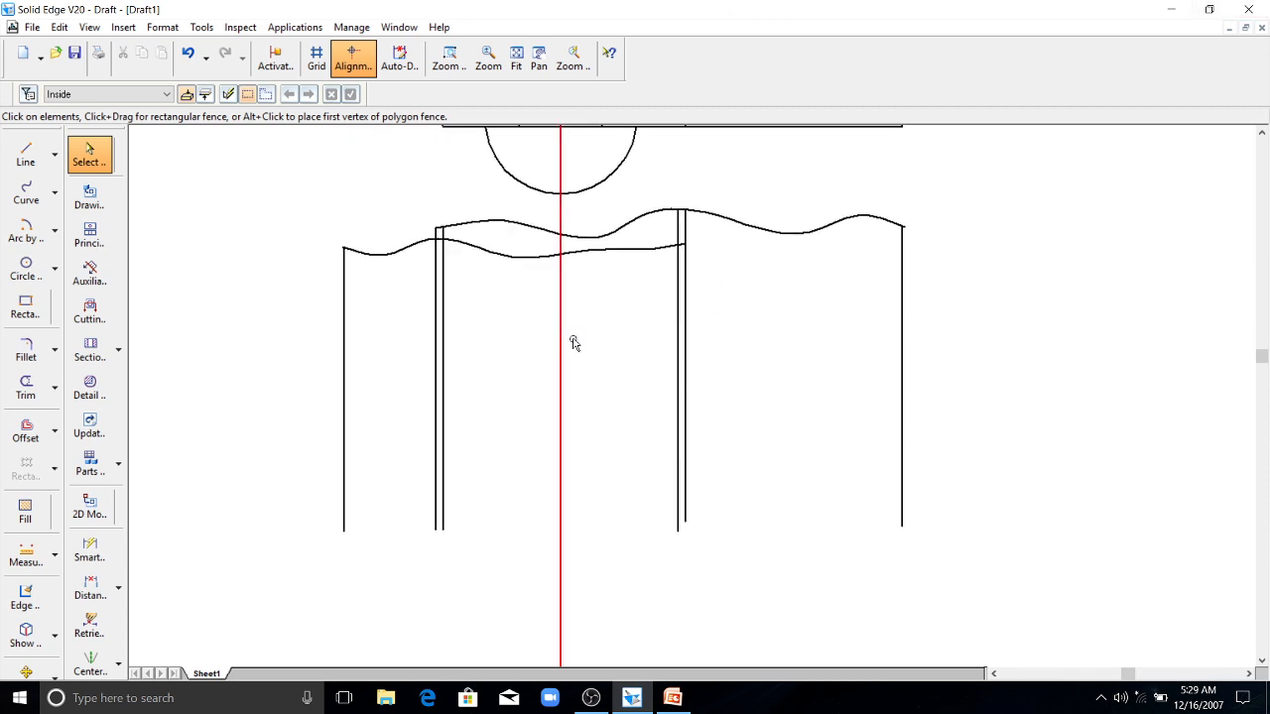
pyautogui.click(25, 154)
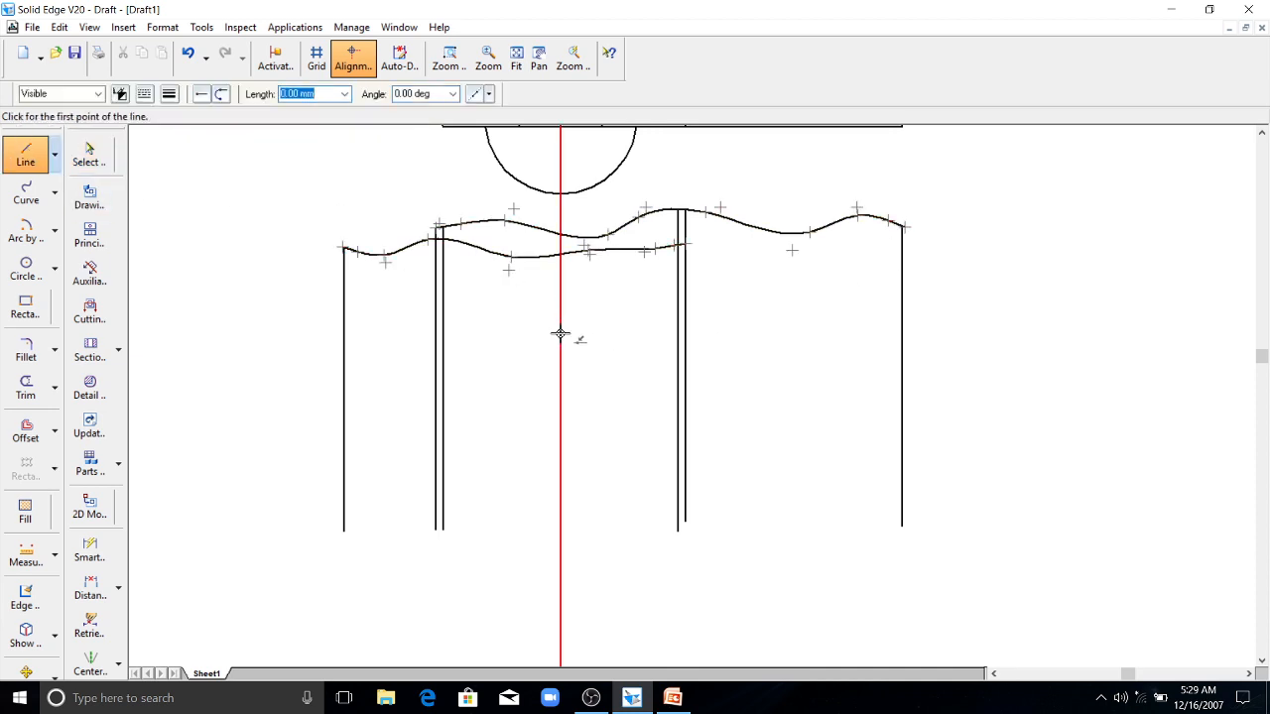
pyautogui.click(27, 154)
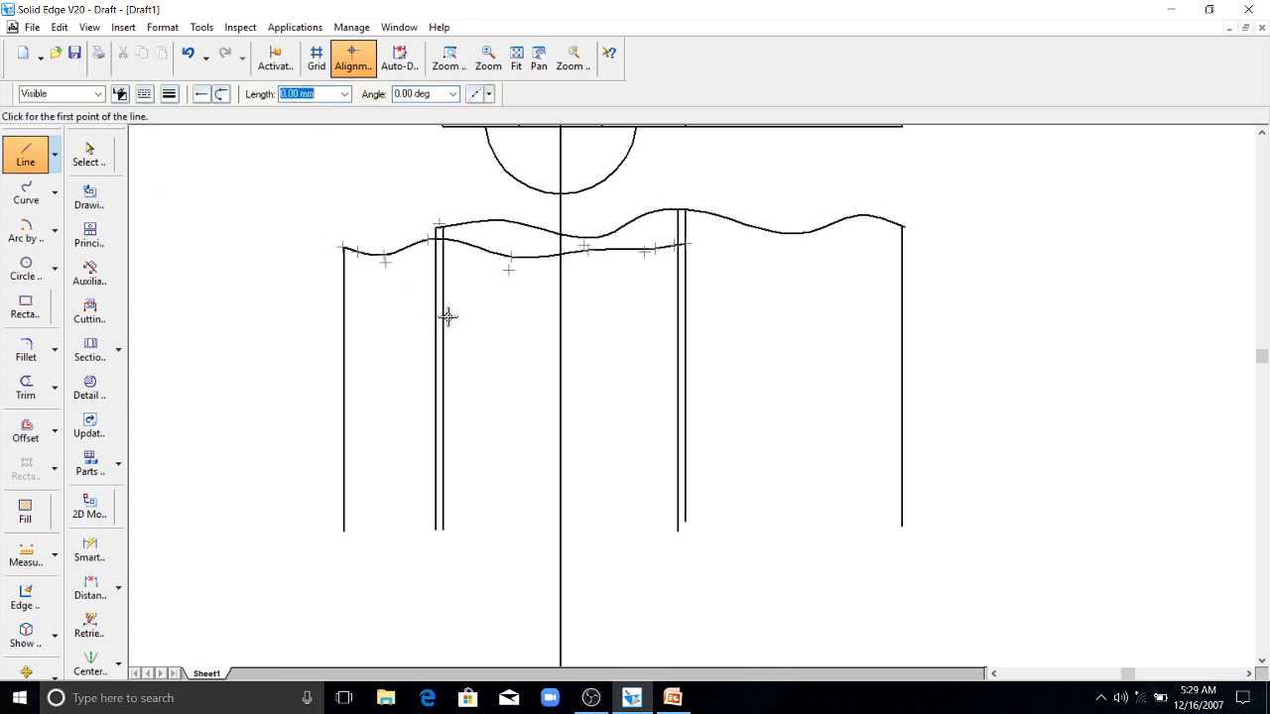
pyautogui.click(532, 331)
pyautogui.click(599, 332)
pyautogui.press('Escape')
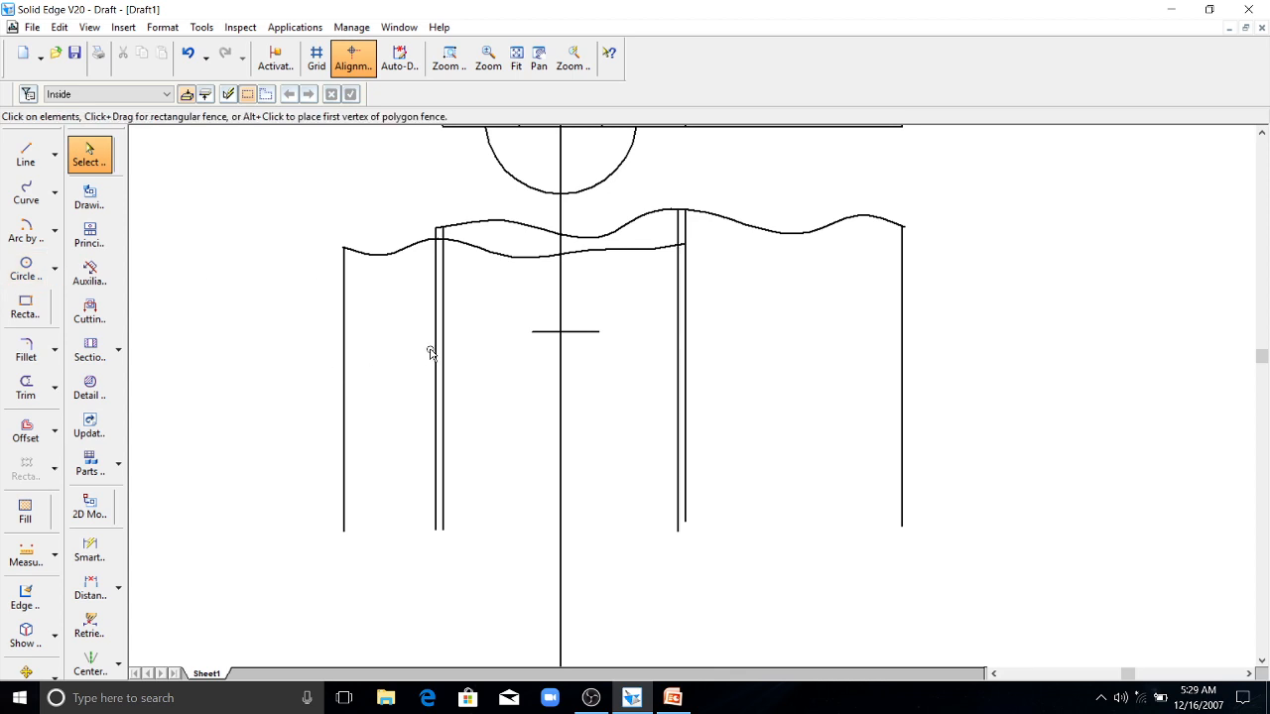
# - Draw two vertical projection lines down from the left and right ends of the lower rivet head, past the short horizontal line
pyautogui.scroll(1, 596, 340)
pyautogui.scroll(5, 590, 335)
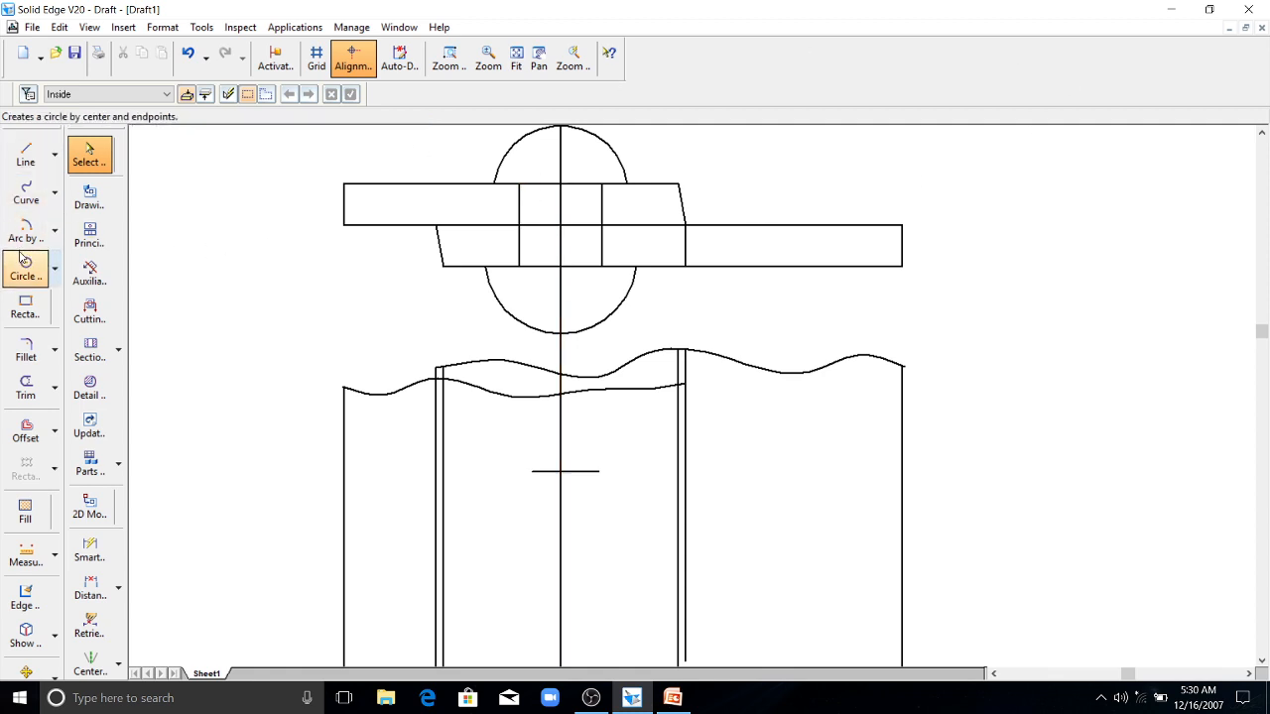
pyautogui.click(26, 154)
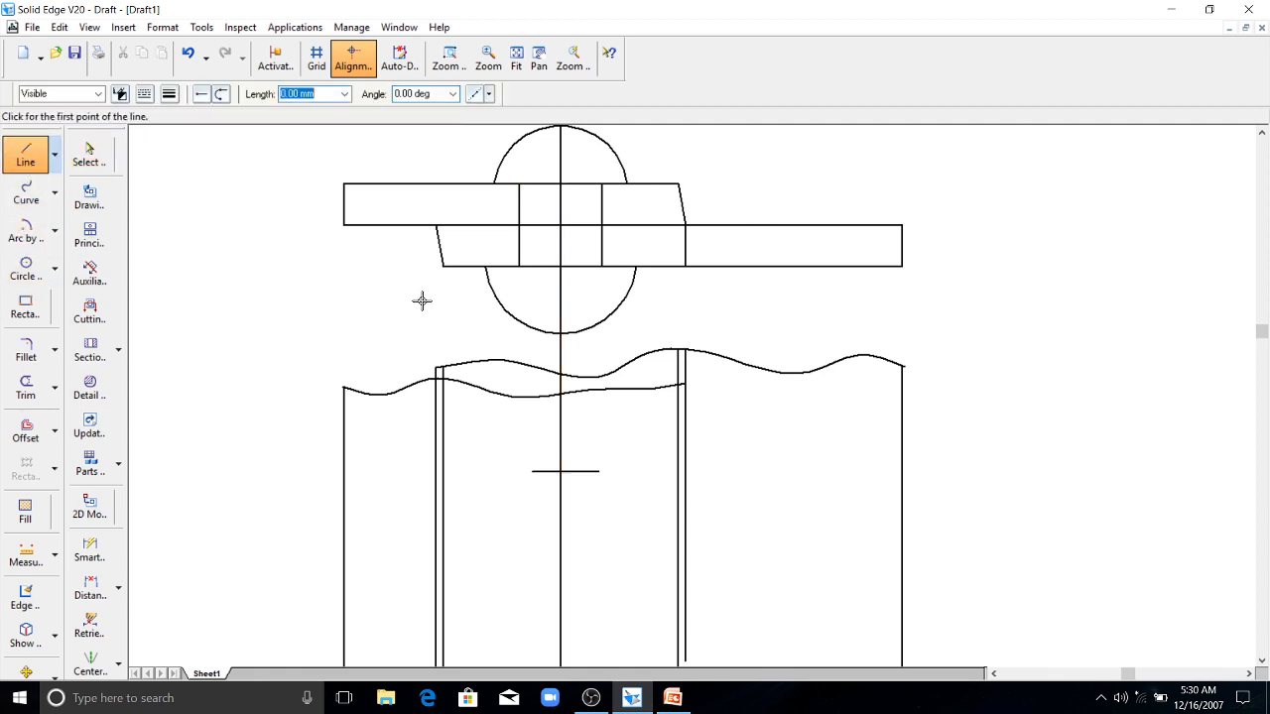
pyautogui.click(485, 268)
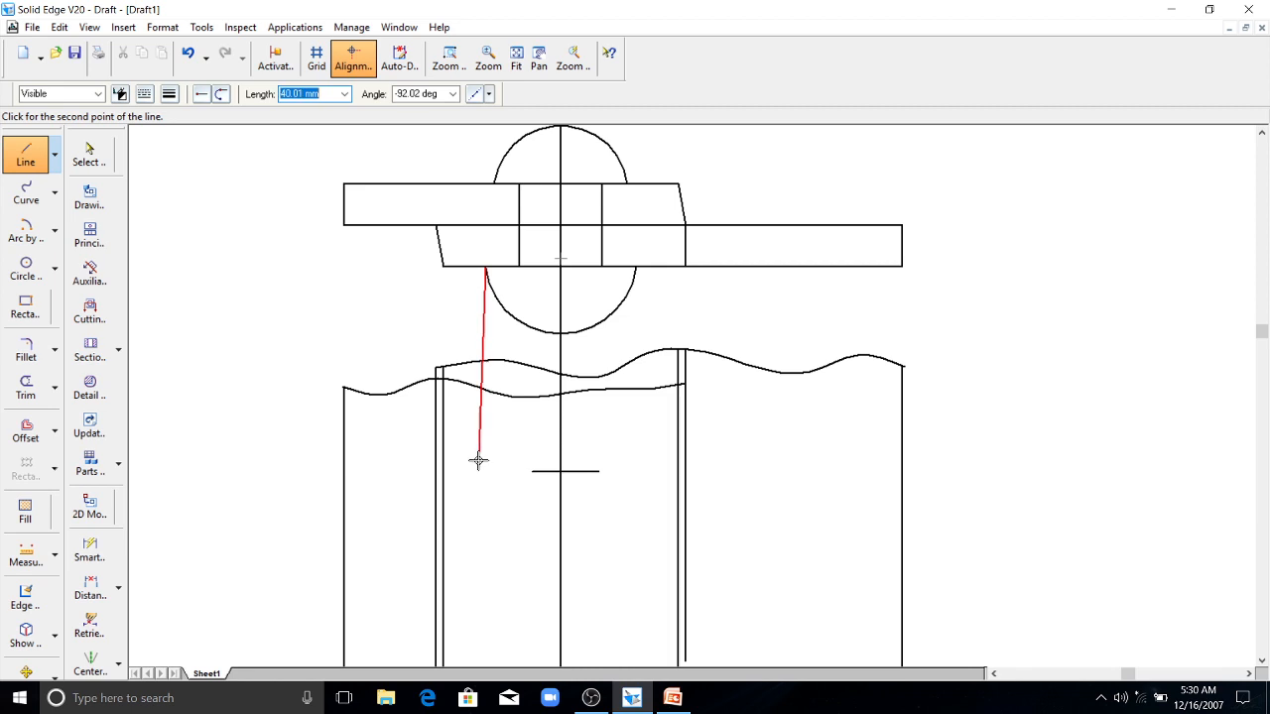
pyautogui.click(485, 576)
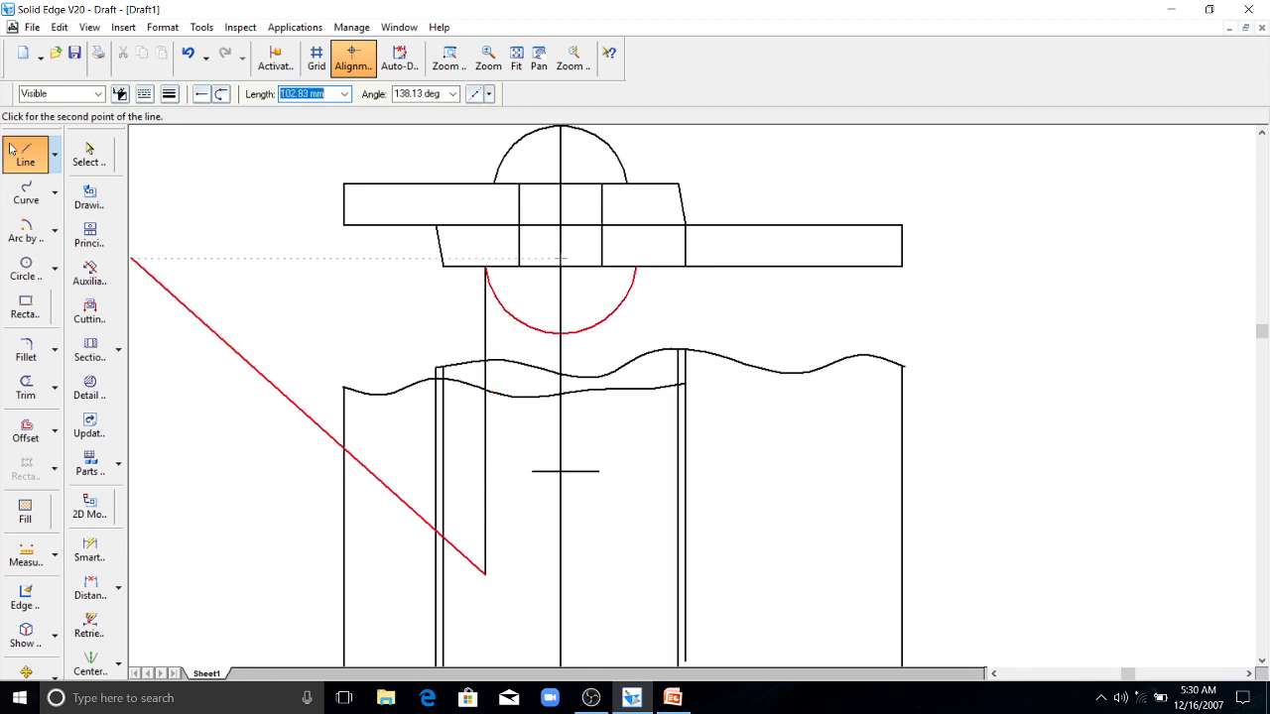
pyautogui.click(33, 157)
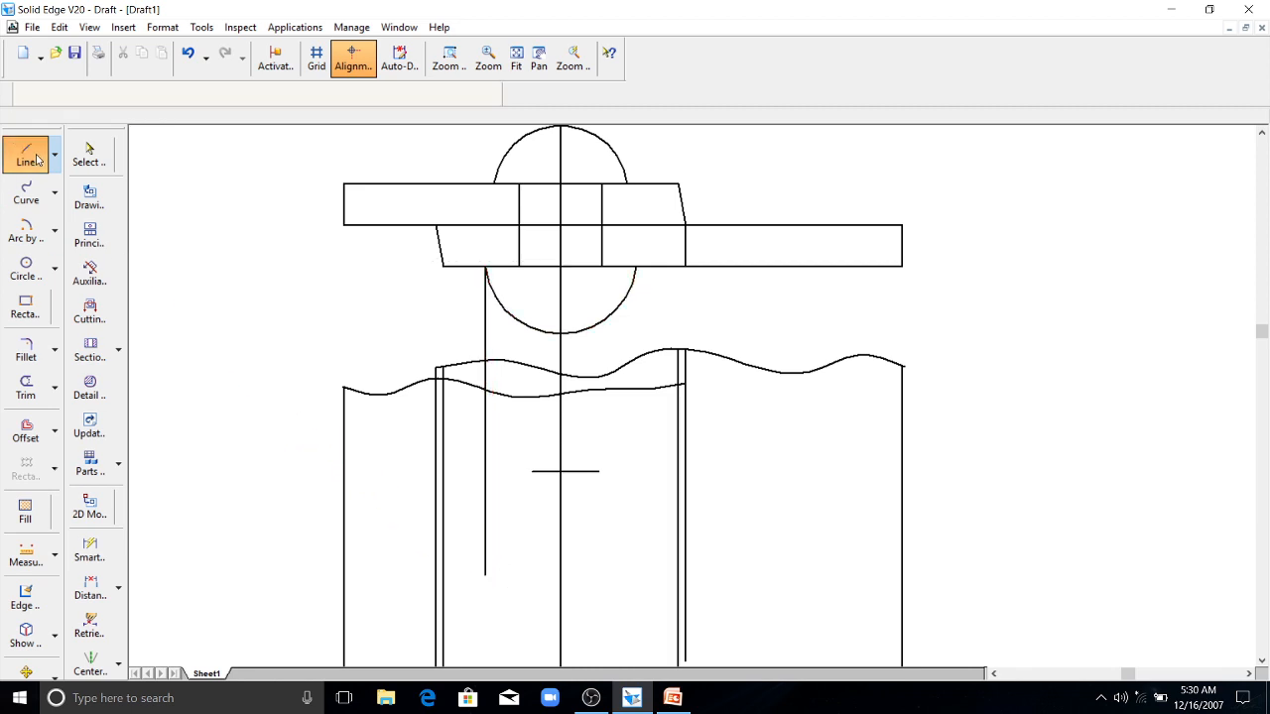
pyautogui.click(636, 269)
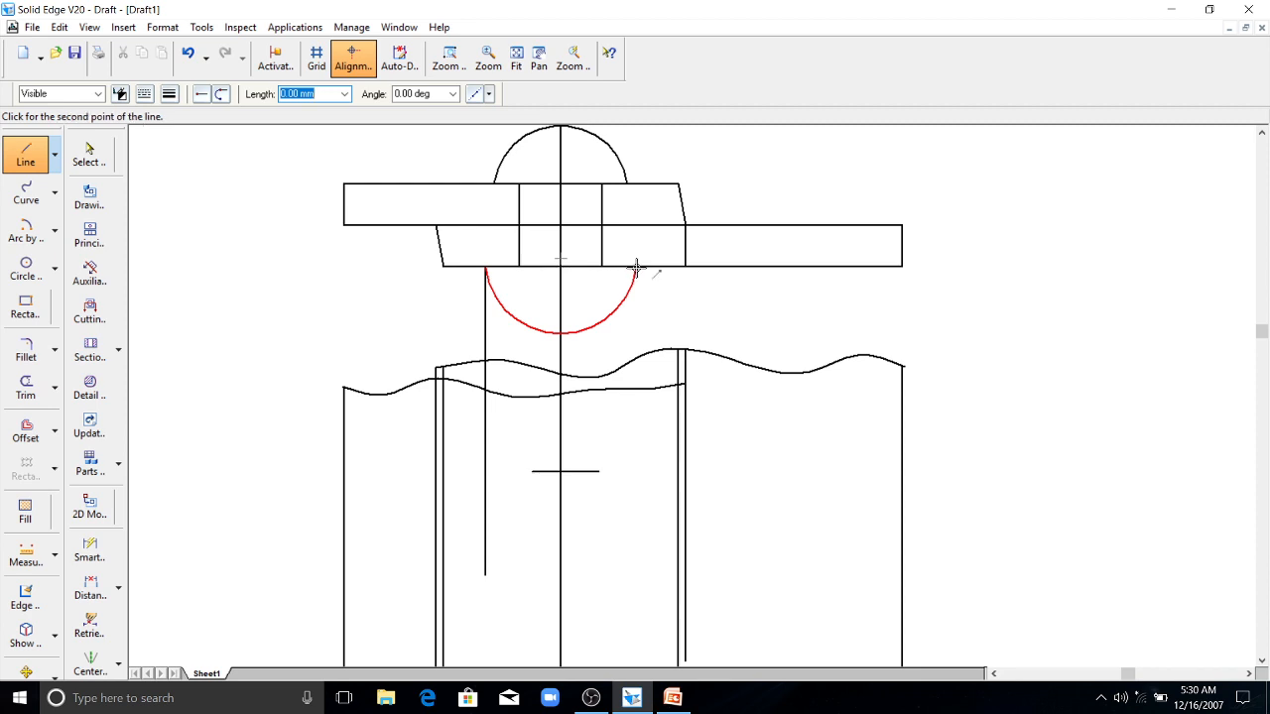
pyautogui.click(635, 590)
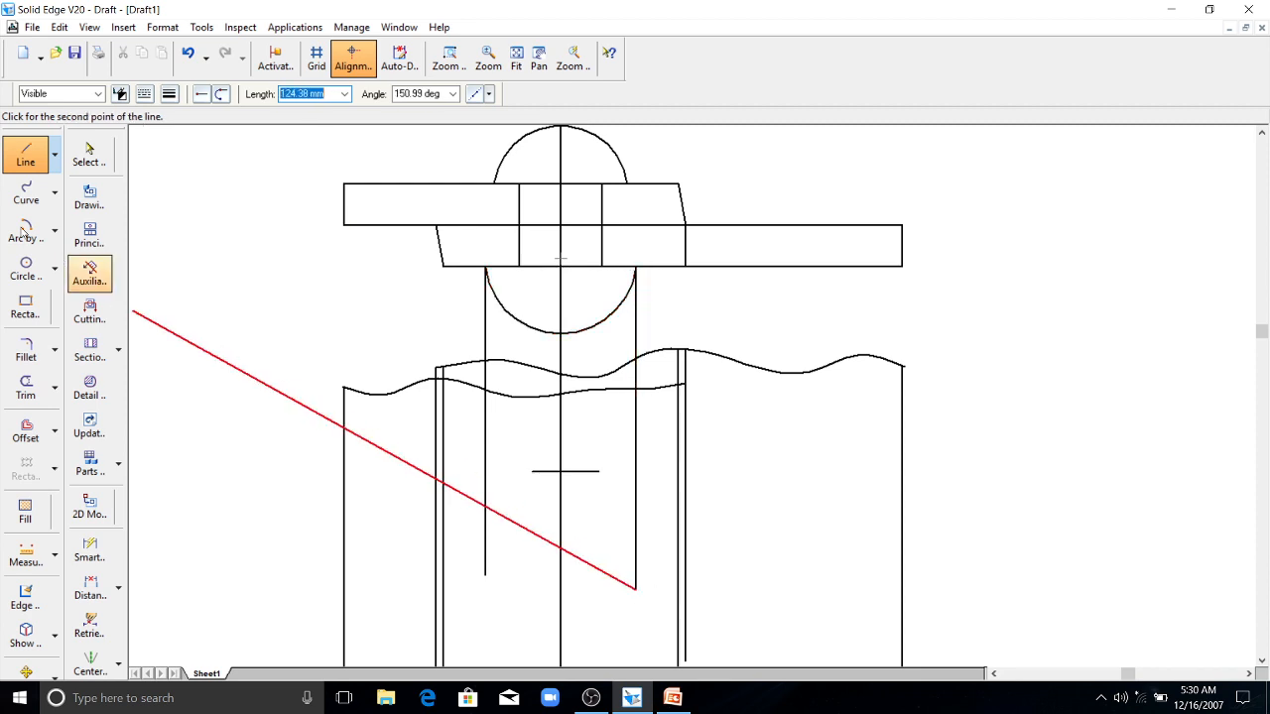
# - Draw two vertical projection lines down from the lower ends of the rivet shank's left and right edges
pyautogui.click(26, 154)
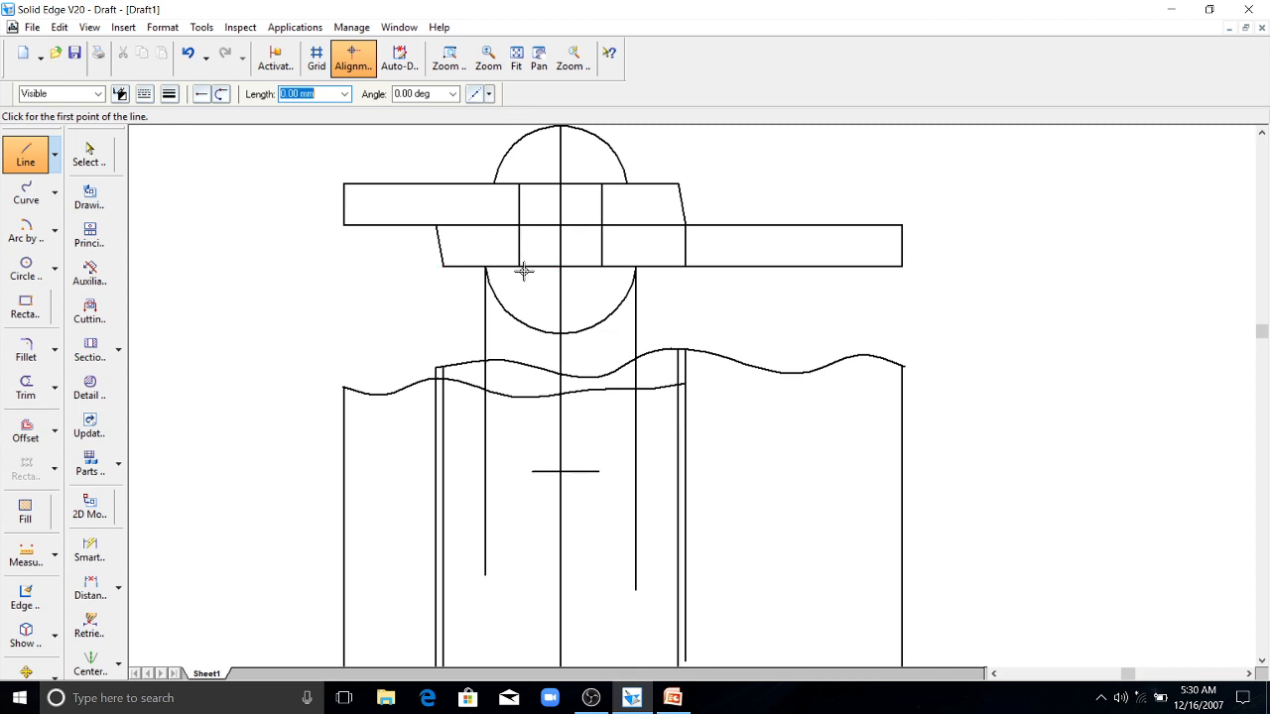
pyautogui.click(519, 265)
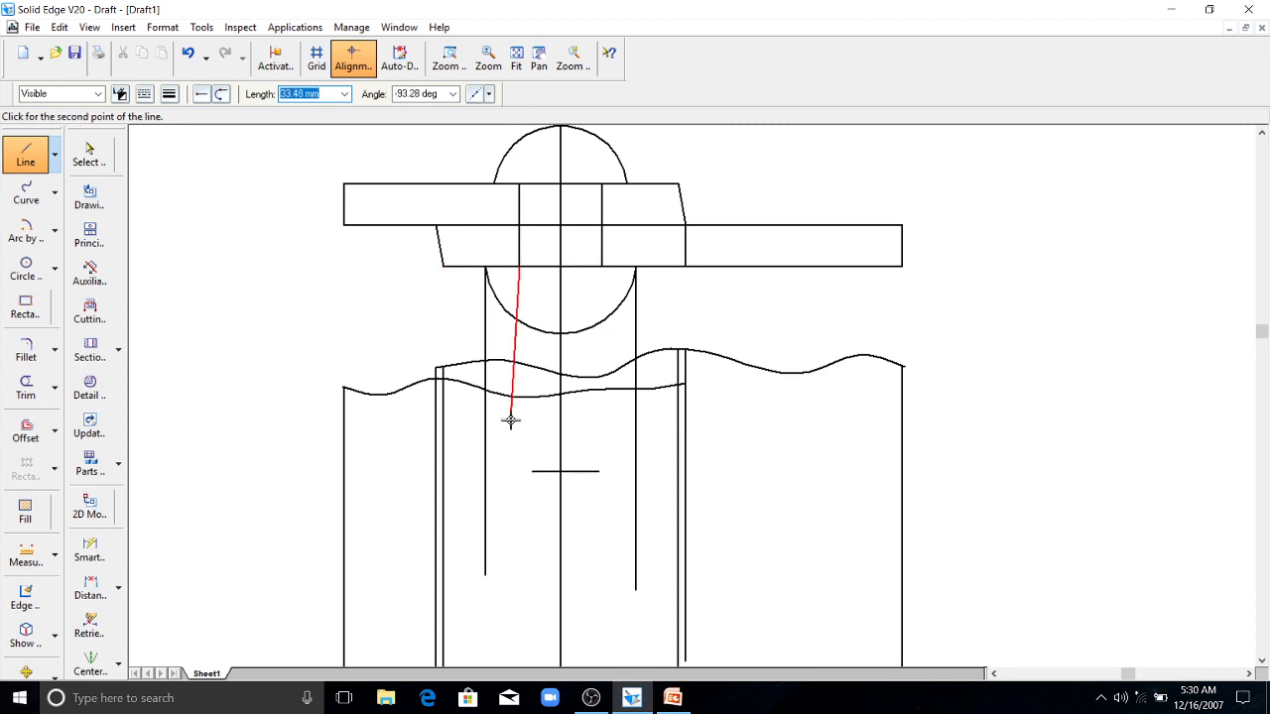
pyautogui.click(519, 571)
pyautogui.click(30, 159)
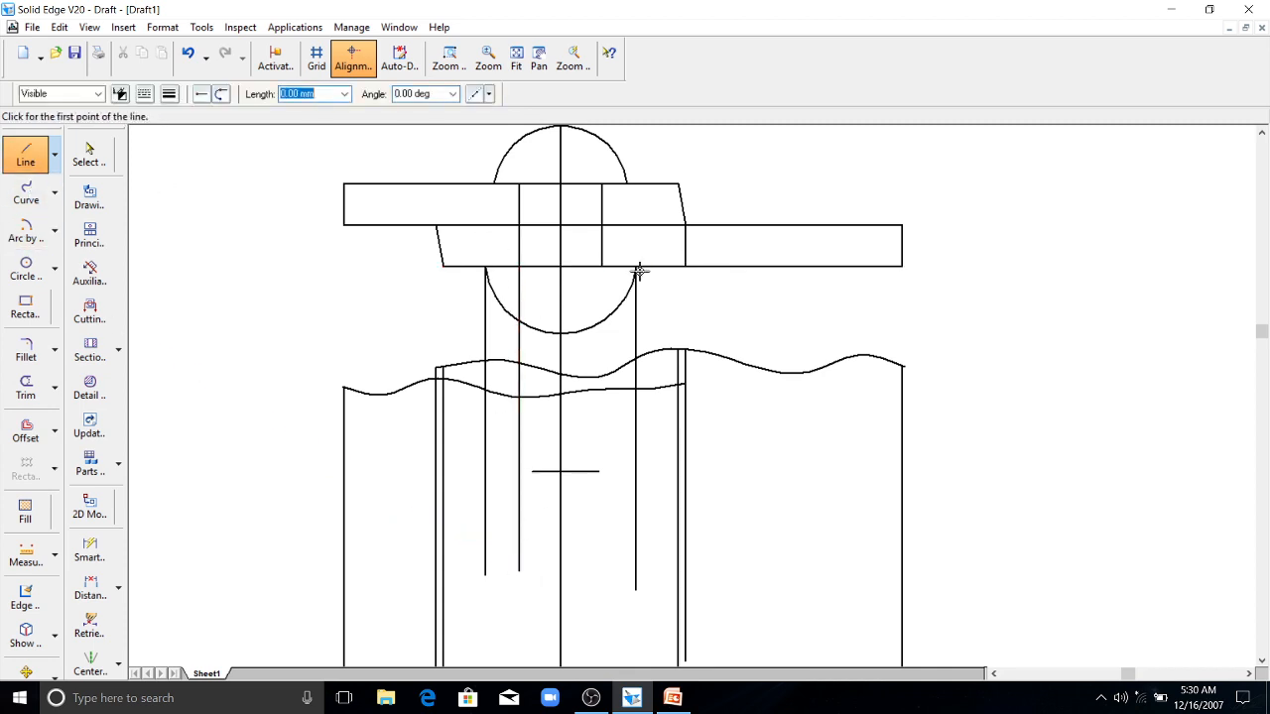
pyautogui.click(601, 266)
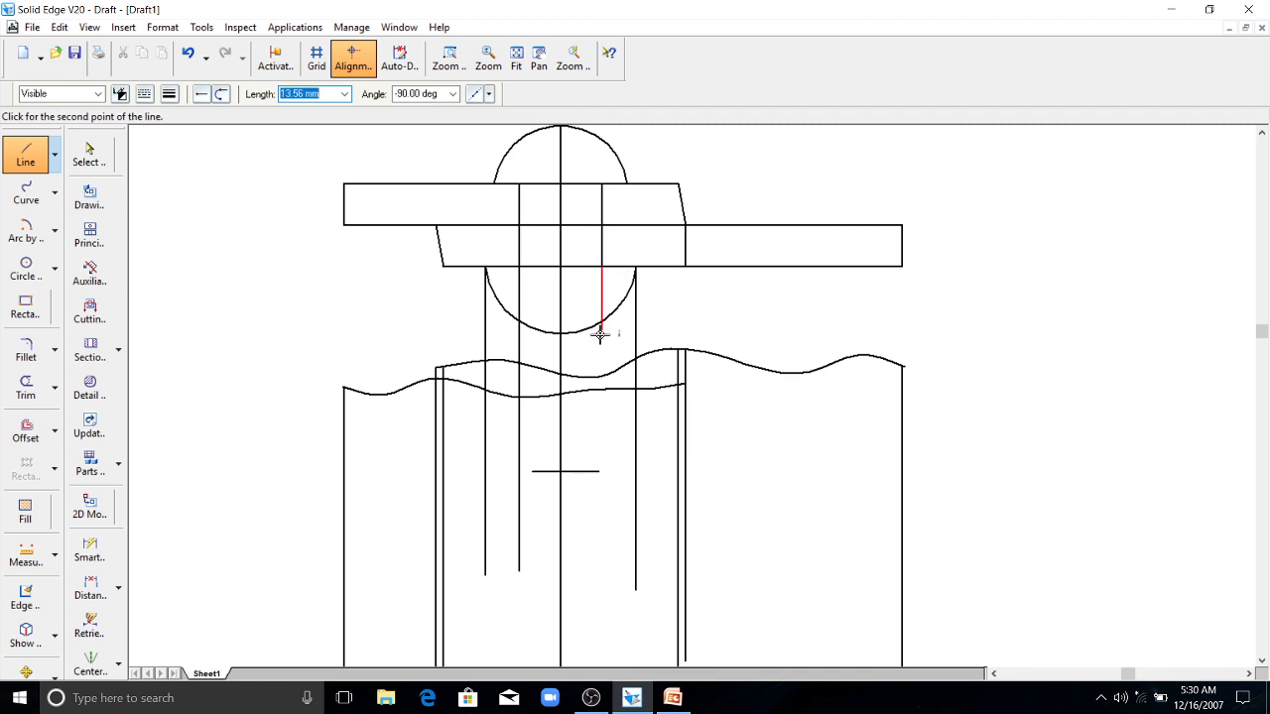
pyautogui.click(601, 564)
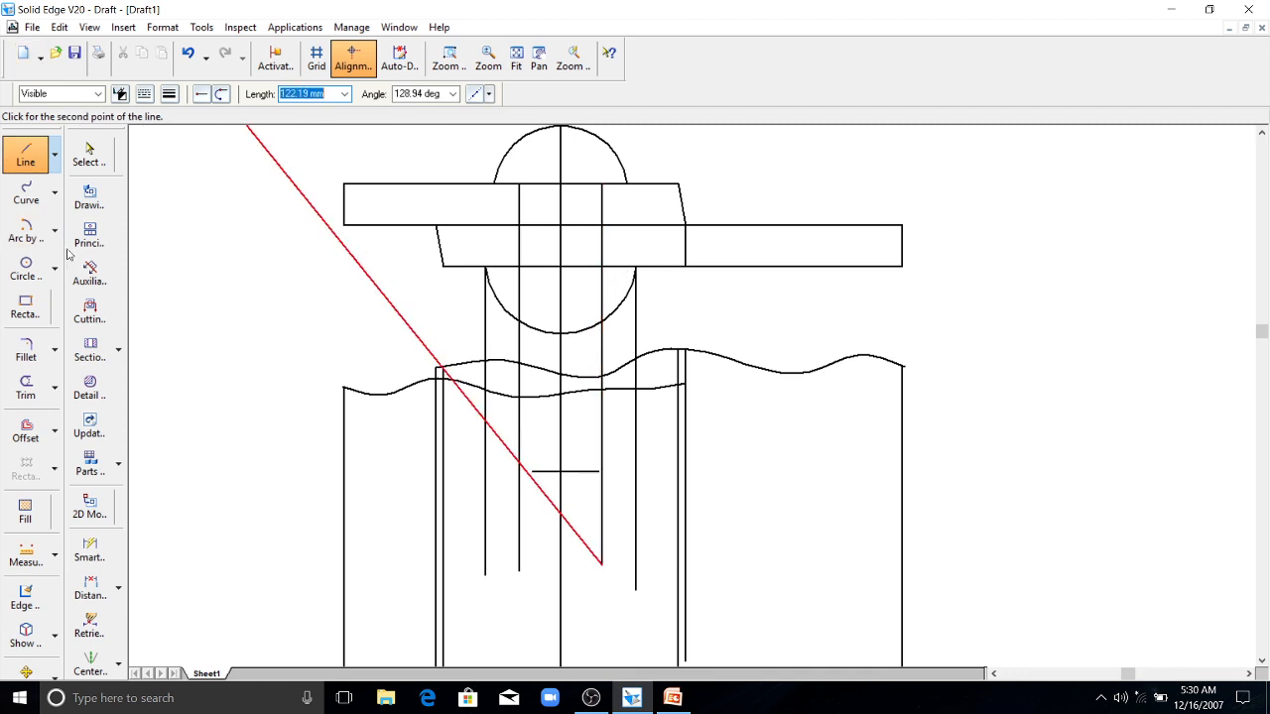
pyautogui.click(25, 268)
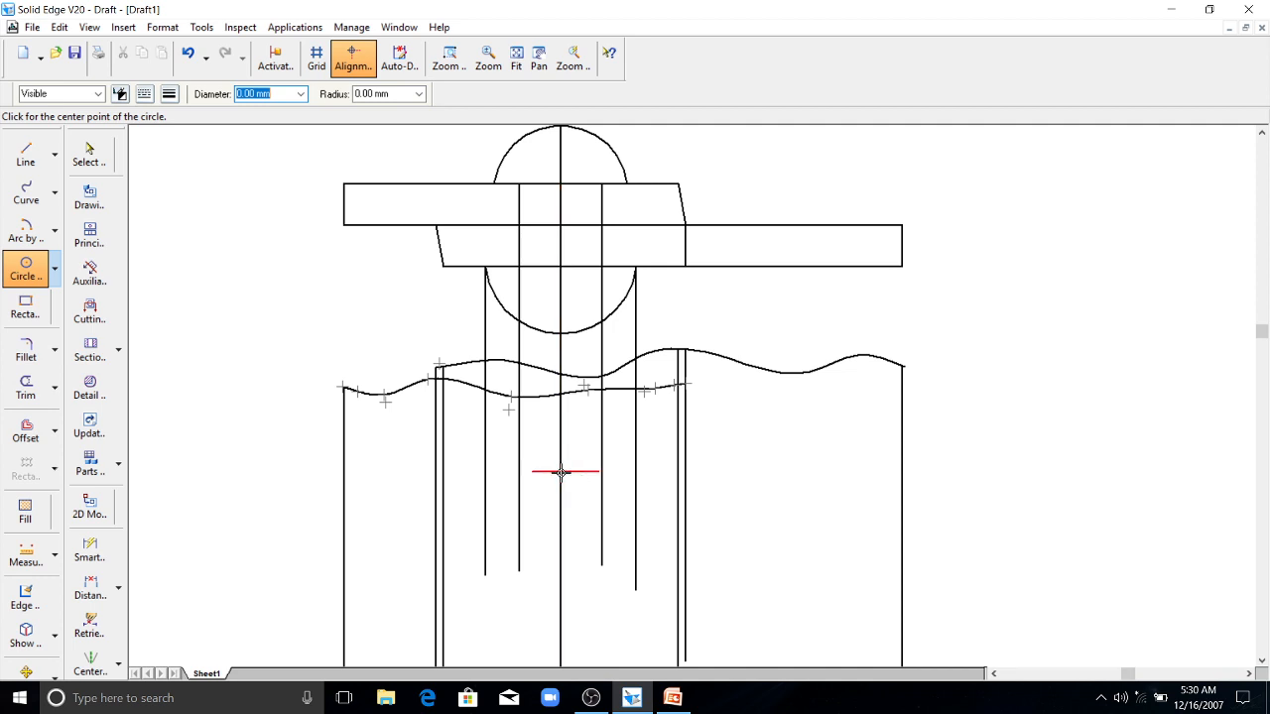
pyautogui.click(562, 472)
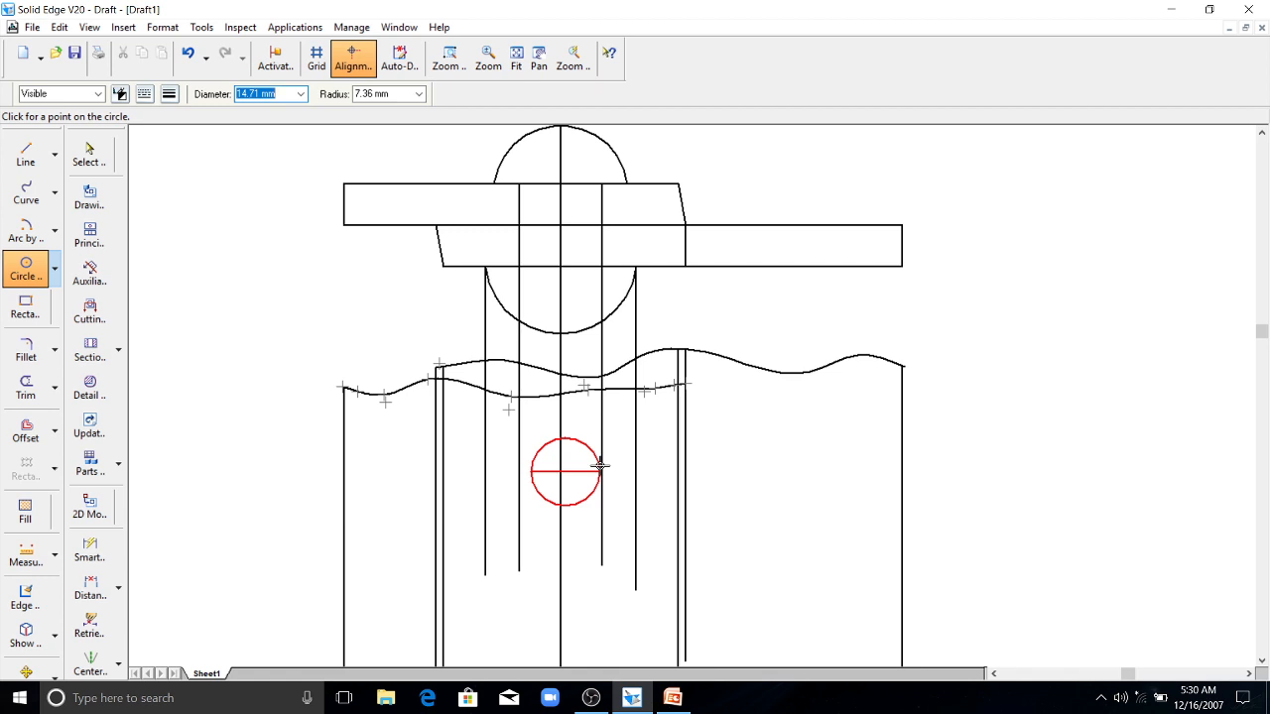
pyautogui.press('Escape')
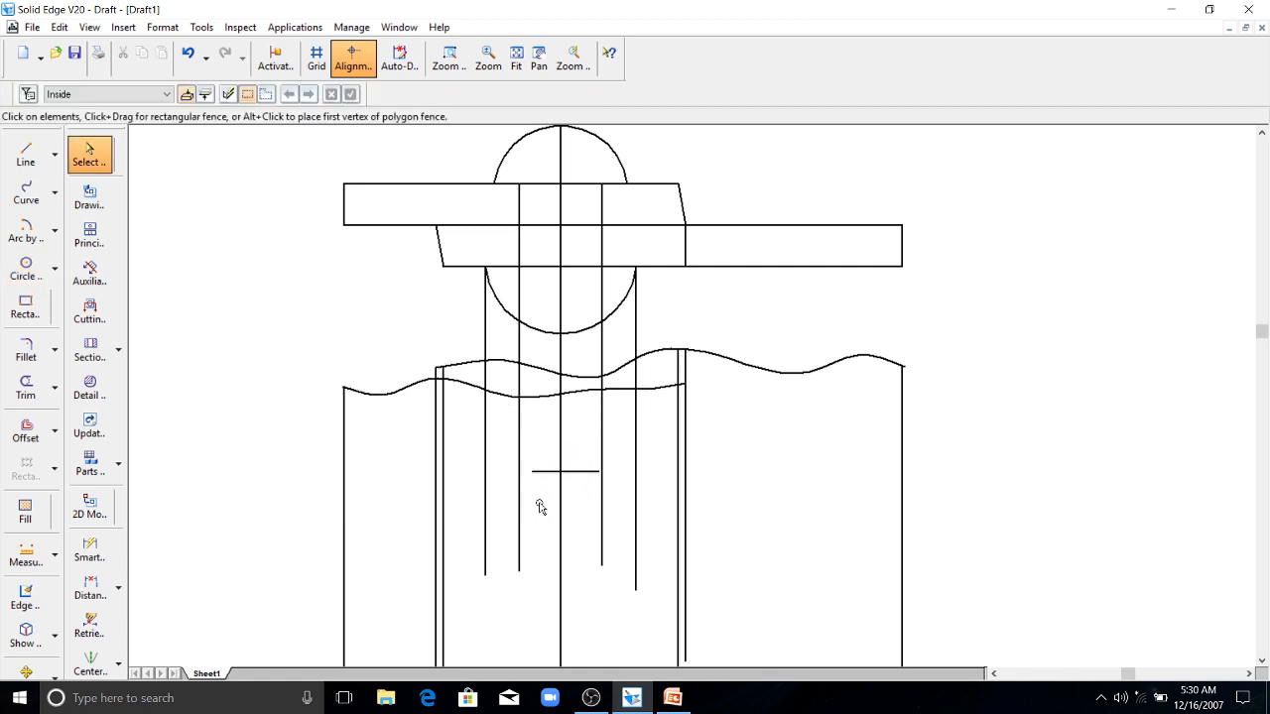
pyautogui.click(26, 266)
pyautogui.click(562, 471)
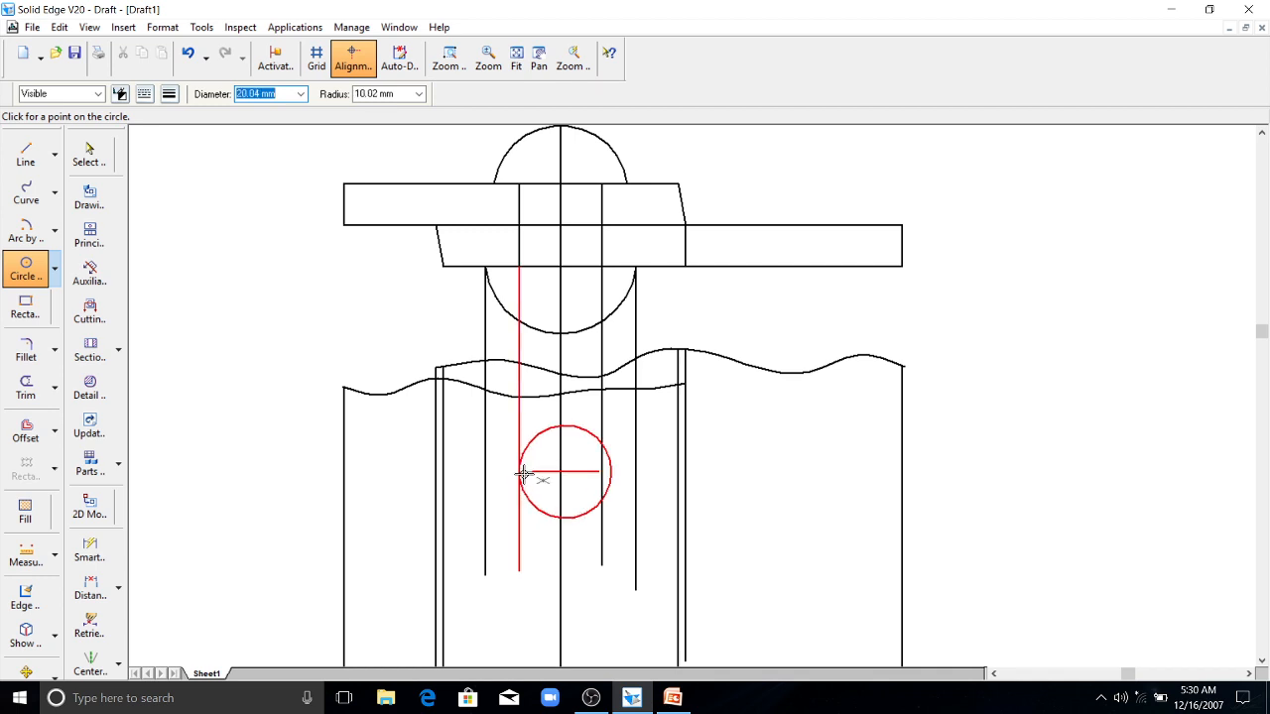
pyautogui.press('Escape')
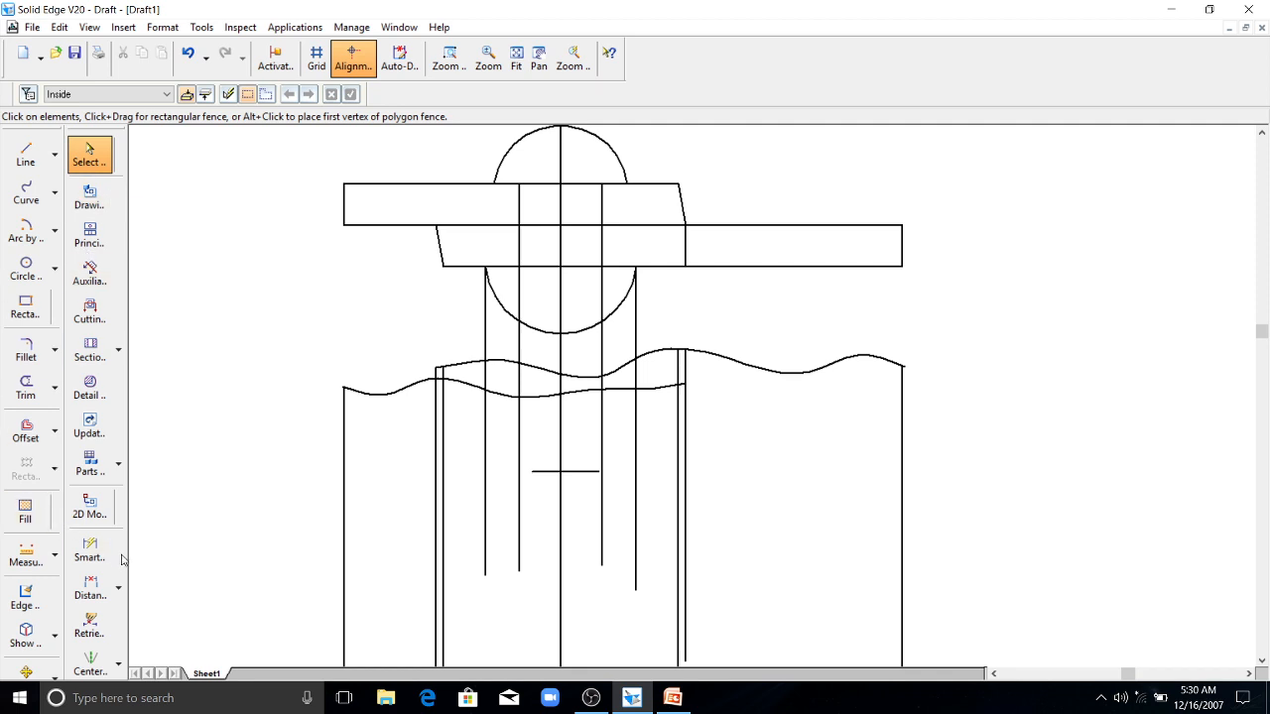
# - Dimension the horizontal distances from the vertical centre line to the rivet shank's left and right edges, placing both inside the upper head
pyautogui.click(89, 548)
pyautogui.click(560, 238)
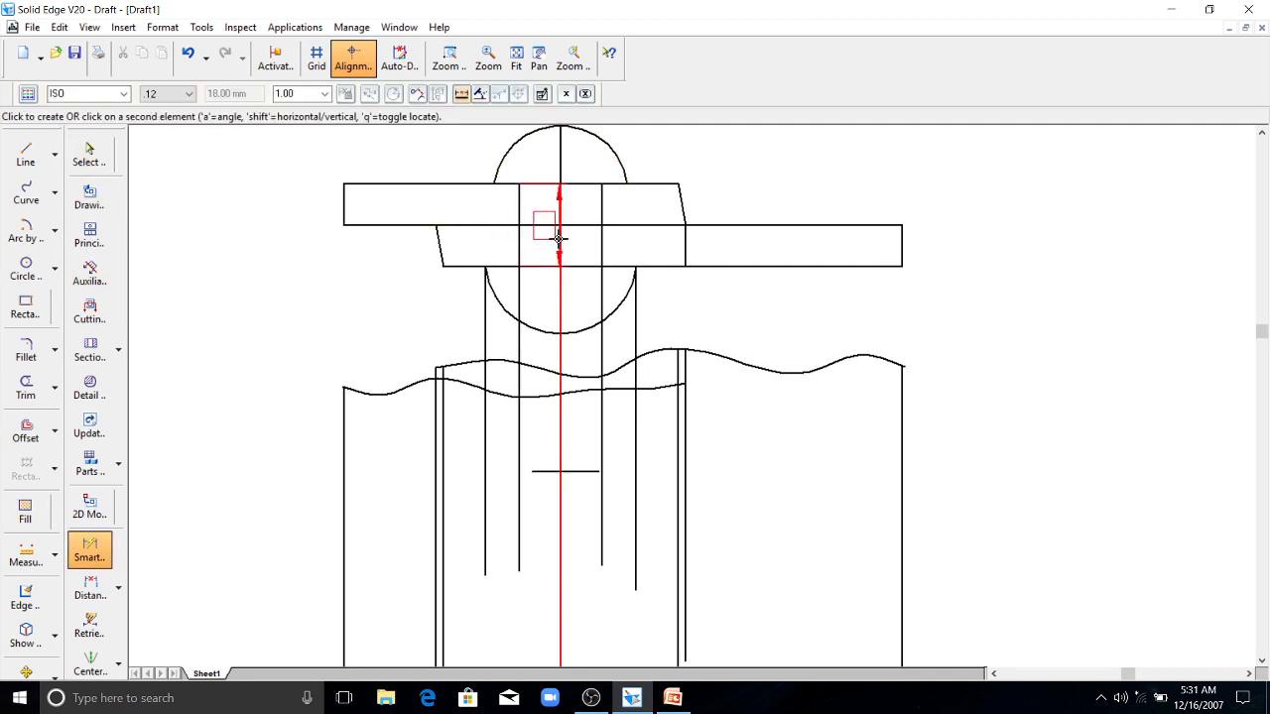
pyautogui.click(558, 239)
pyautogui.click(546, 160)
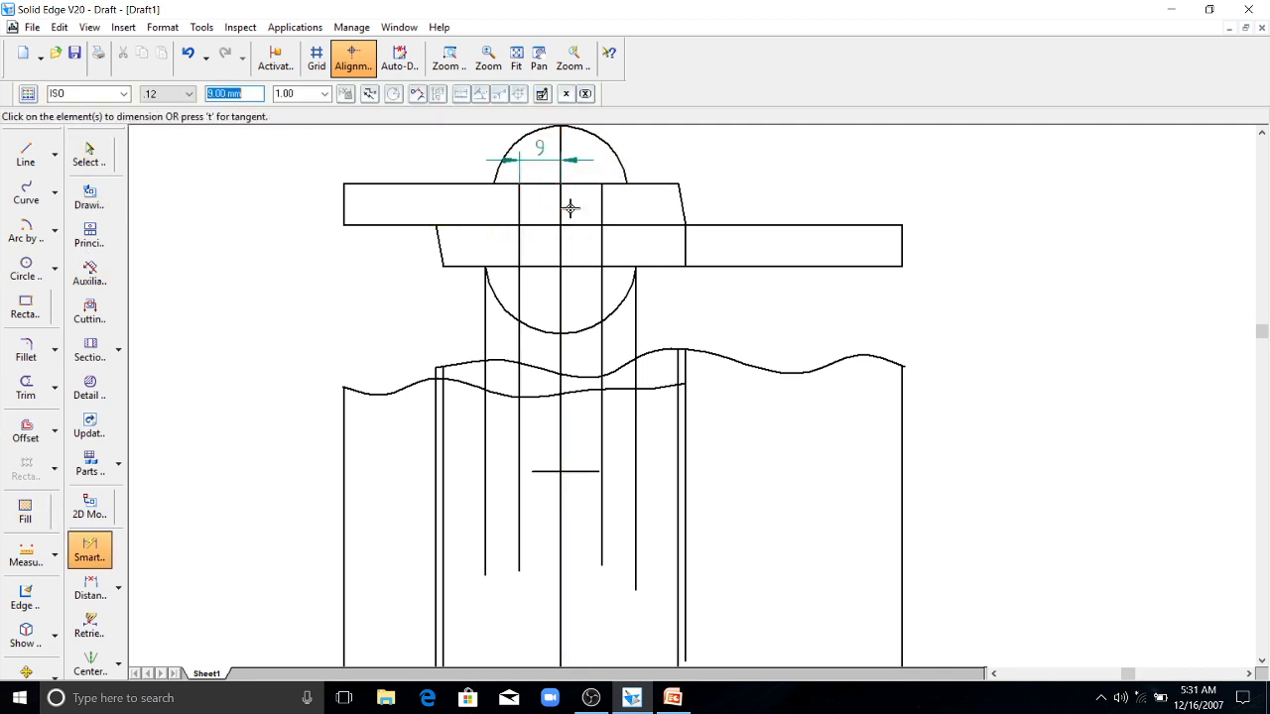
pyautogui.click(559, 204)
pyautogui.click(601, 196)
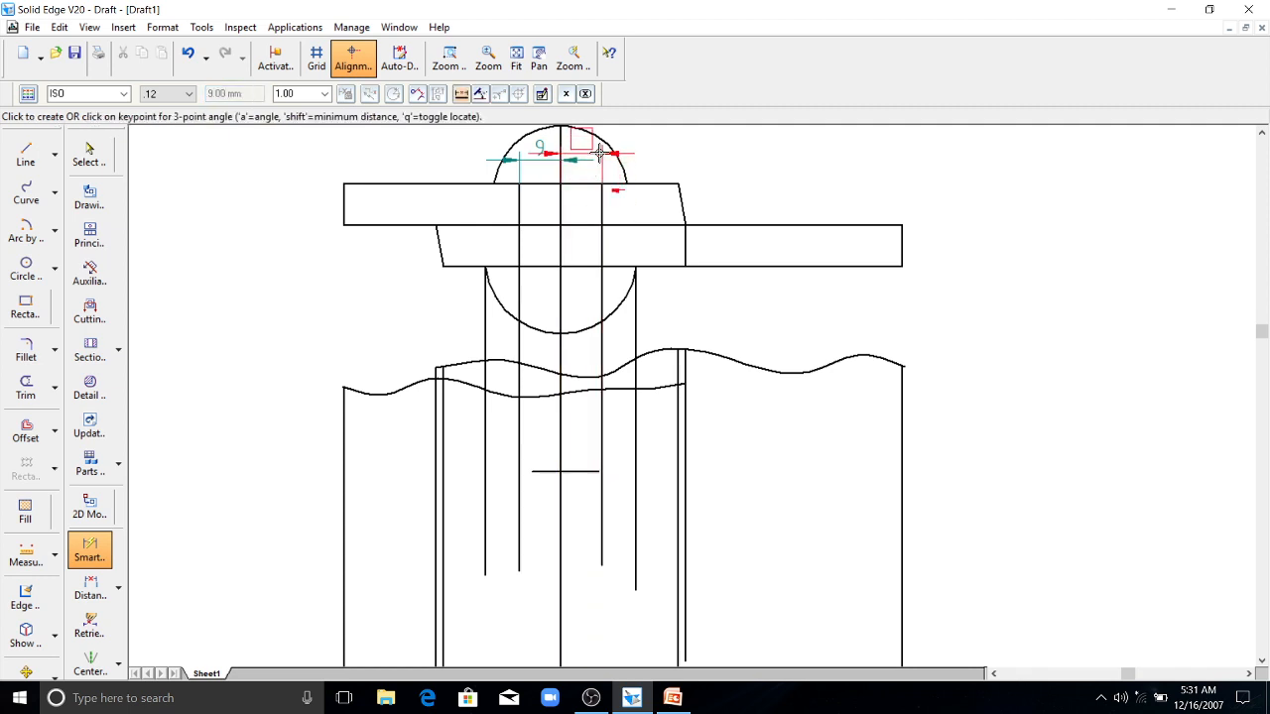
pyautogui.click(600, 152)
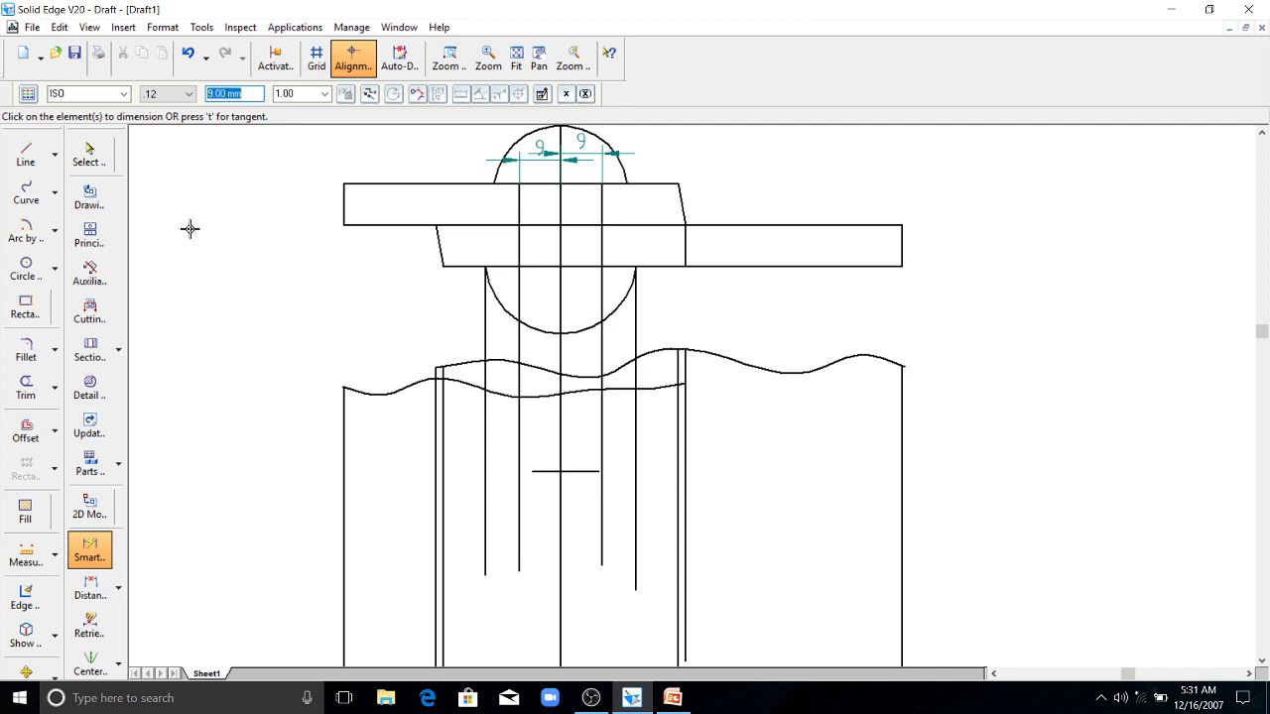
# - Undo the two shank dimensions placed inside the upper rivet head
pyautogui.hotkey('ctrl', 'z')
pyautogui.hotkey('ctrl', 'z')
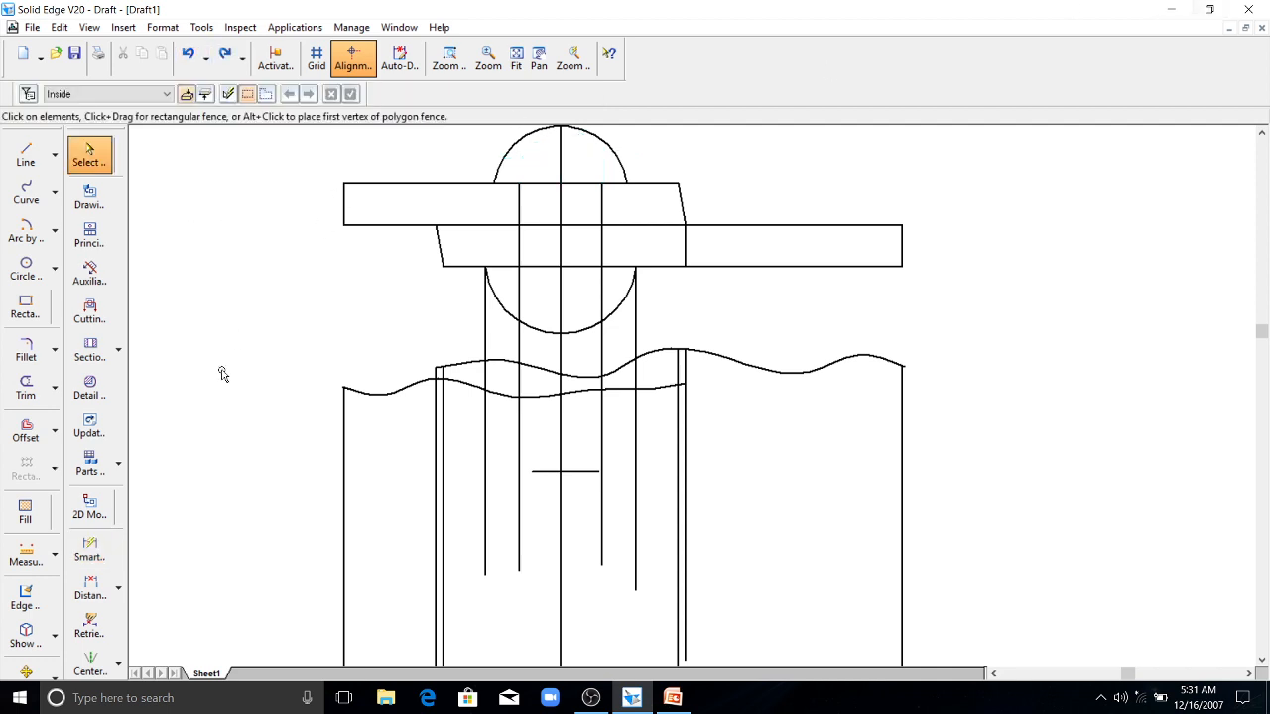
pyautogui.click(26, 268)
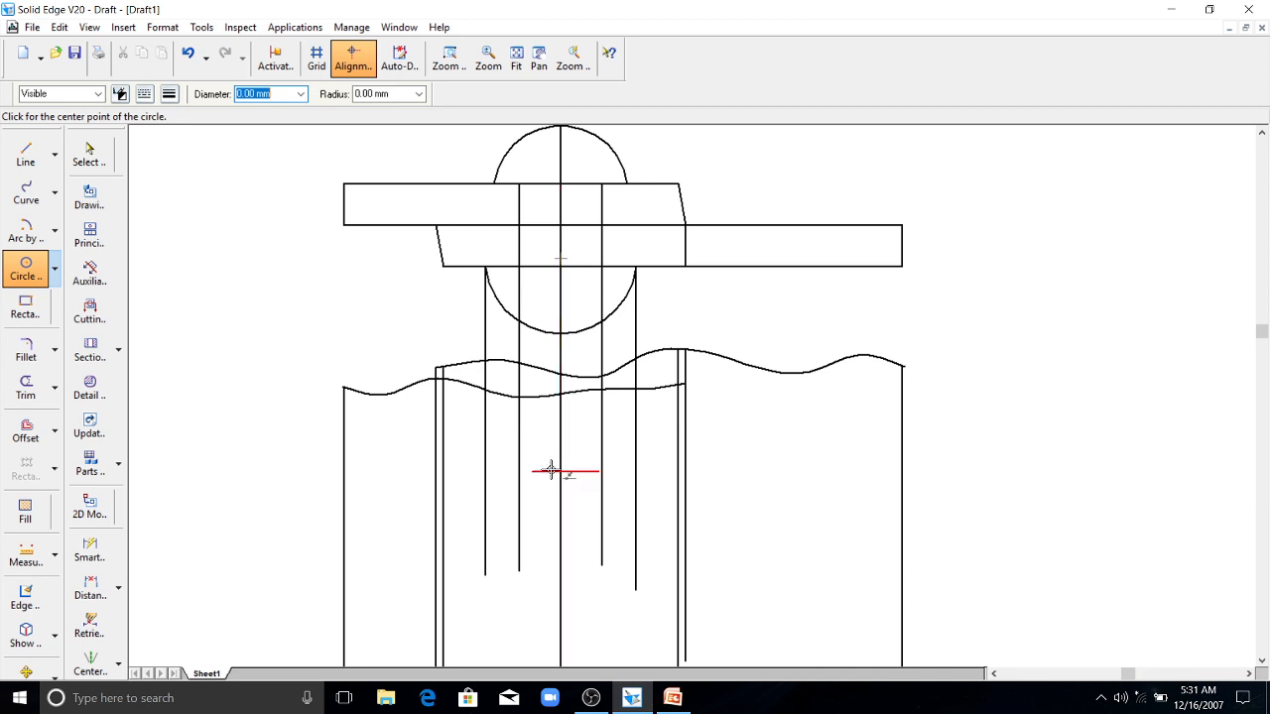
pyautogui.click(562, 471)
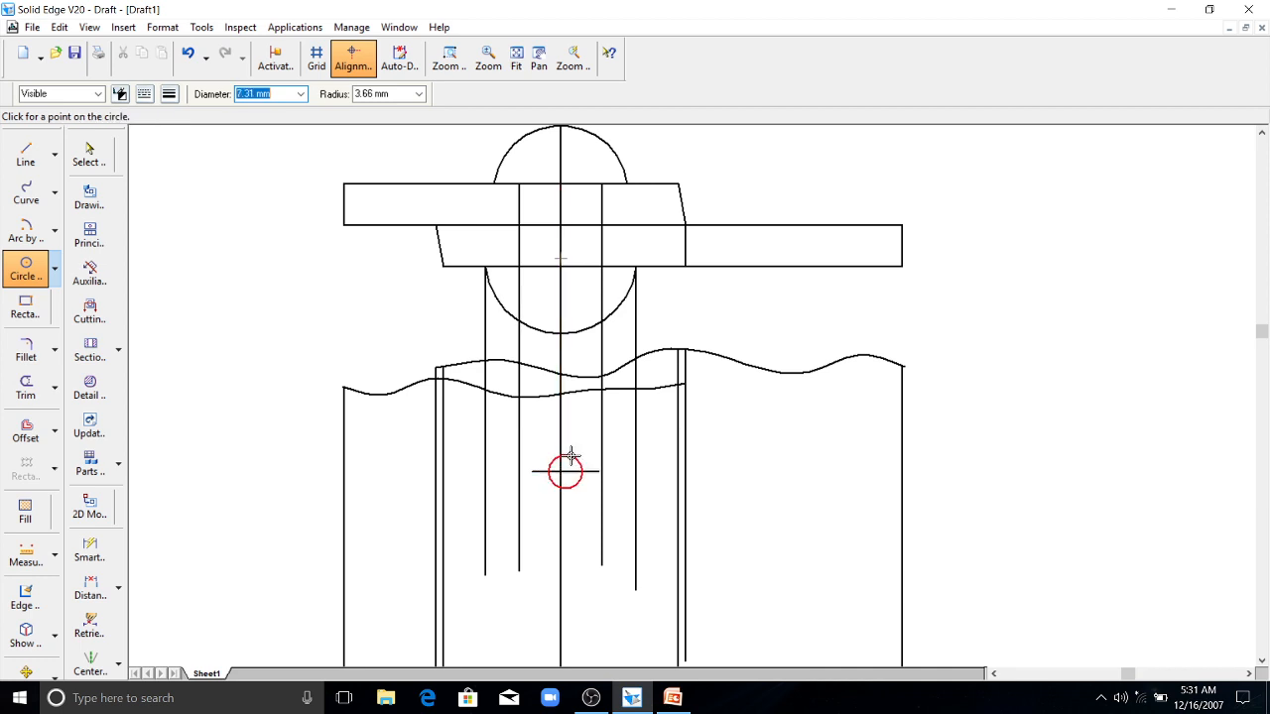
pyautogui.press('Escape')
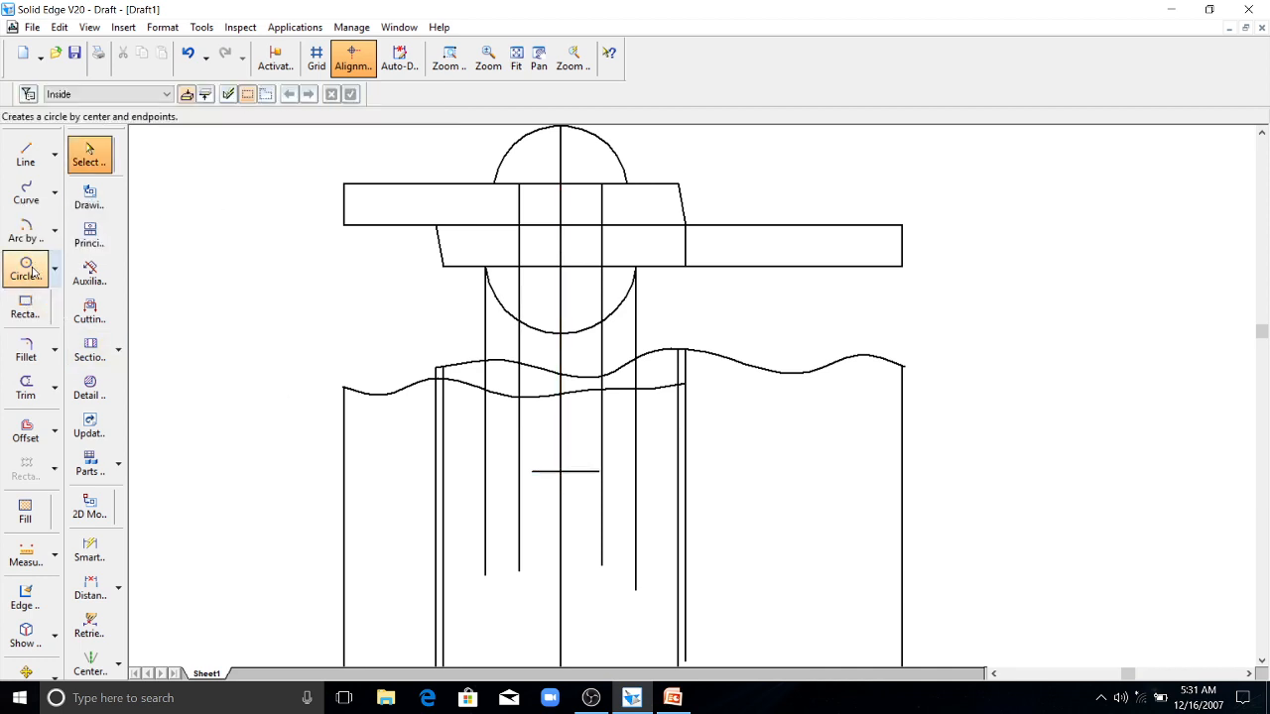
# - Draw an 18 mm diameter circle centred on the short horizontal line, and delete it because it sits off the centre line
pyautogui.click(41, 260)
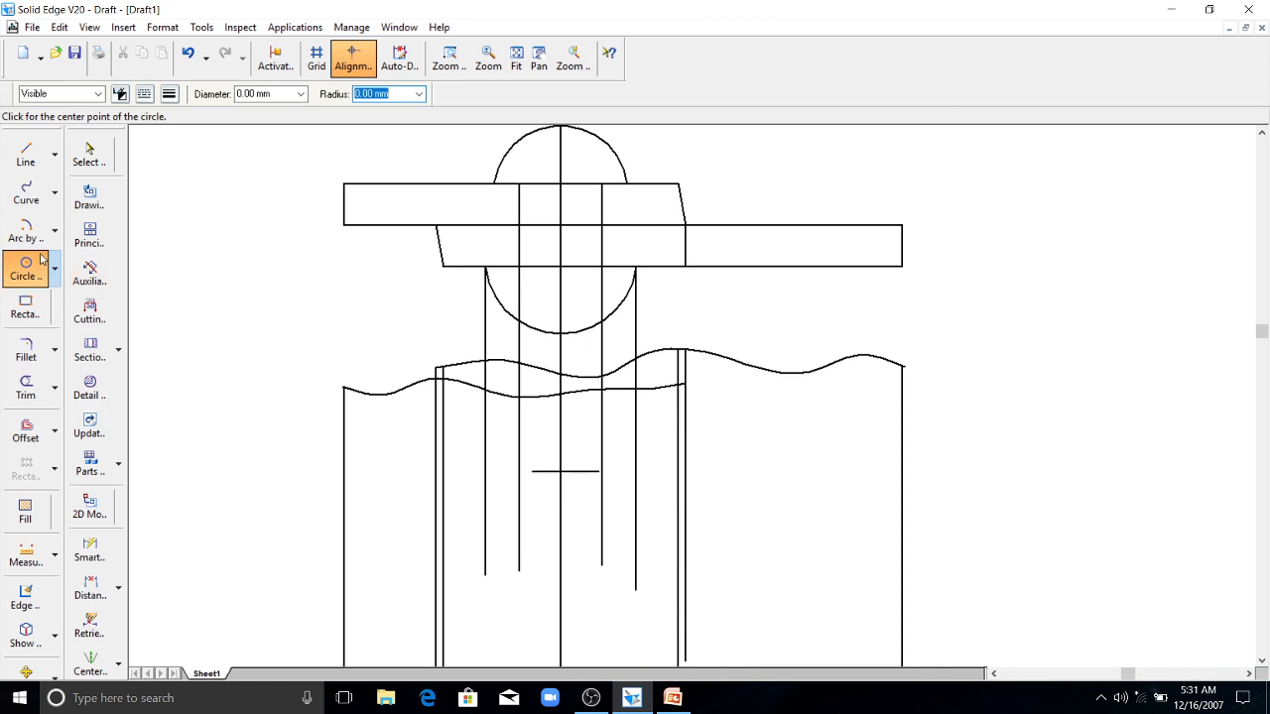
pyautogui.click(561, 471)
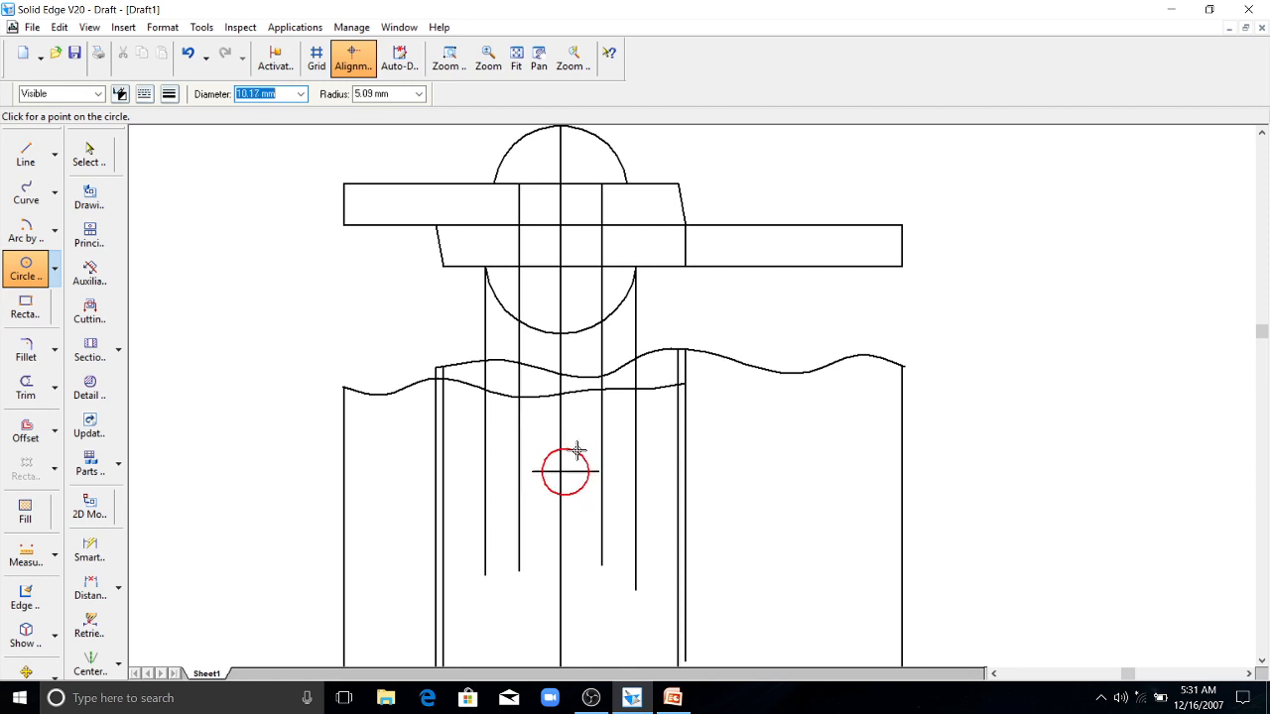
pyautogui.write('18')
pyautogui.press('Return')
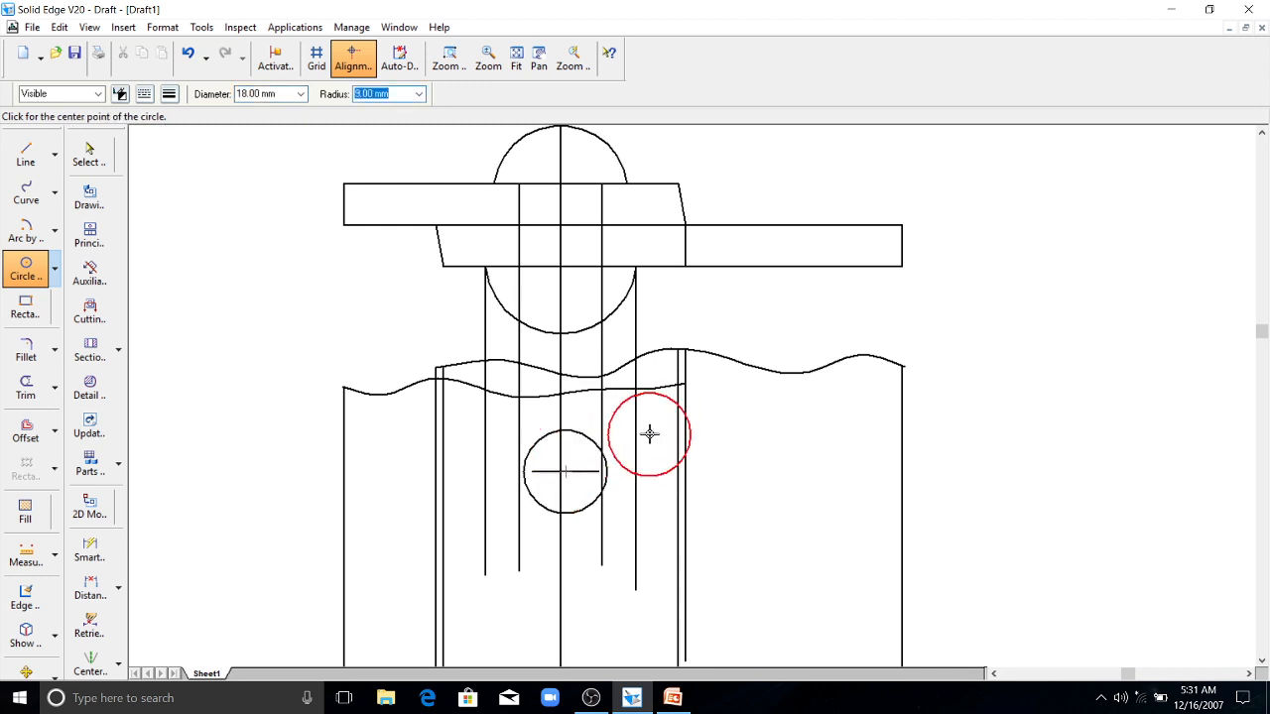
pyautogui.press('Escape')
pyautogui.click(589, 447)
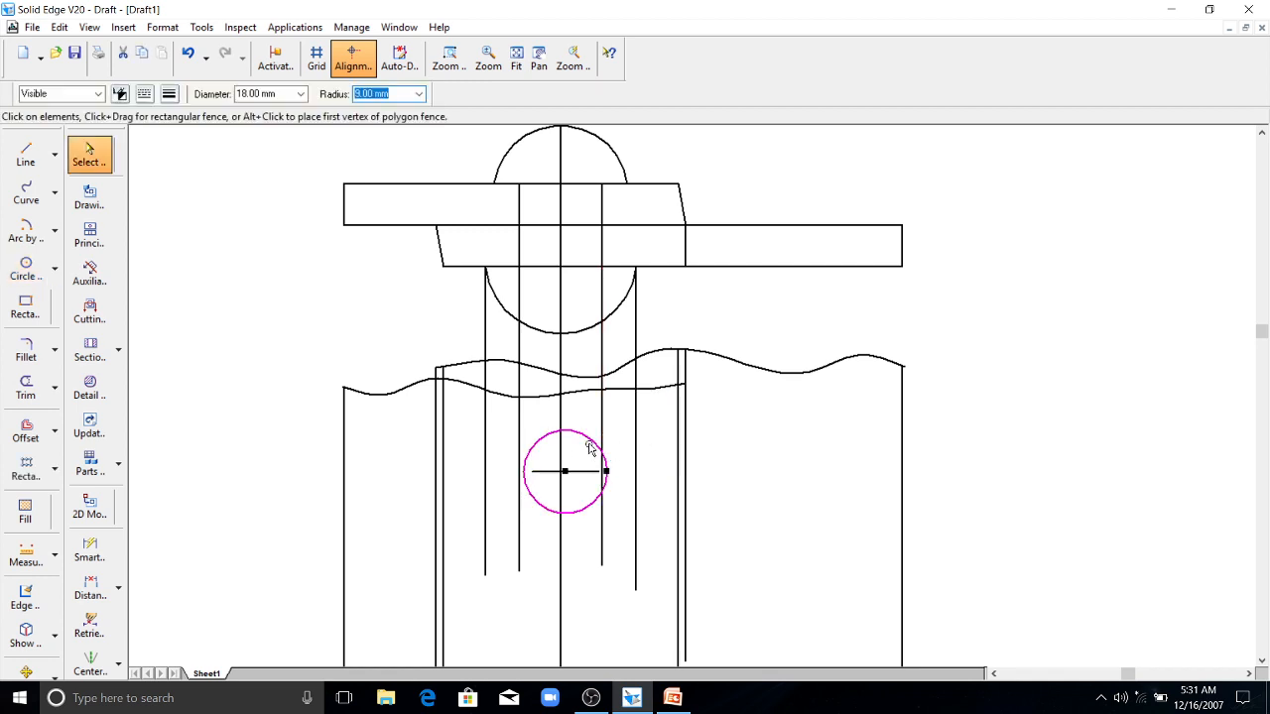
pyautogui.press('Delete')
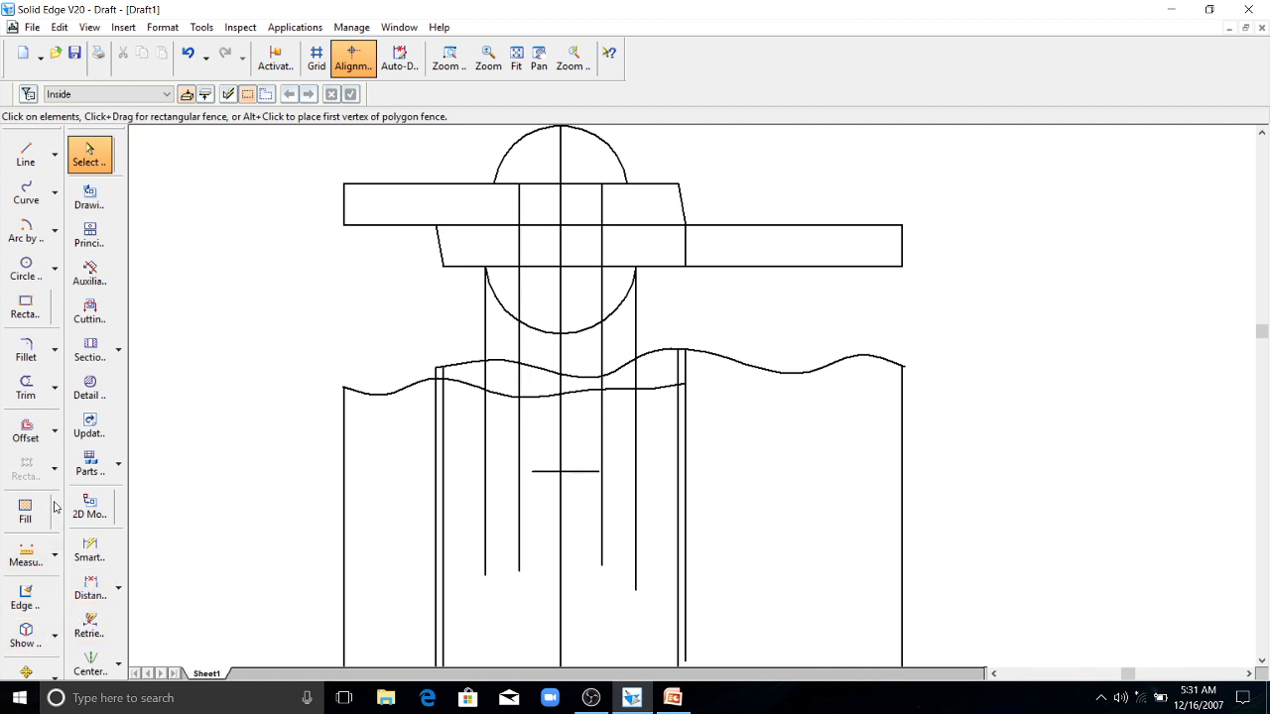
# - Trim the short horizontal line's half right of the centre line and draw an 18 mm circle around its end, touching the shank projection lines
pyautogui.click(26, 387)
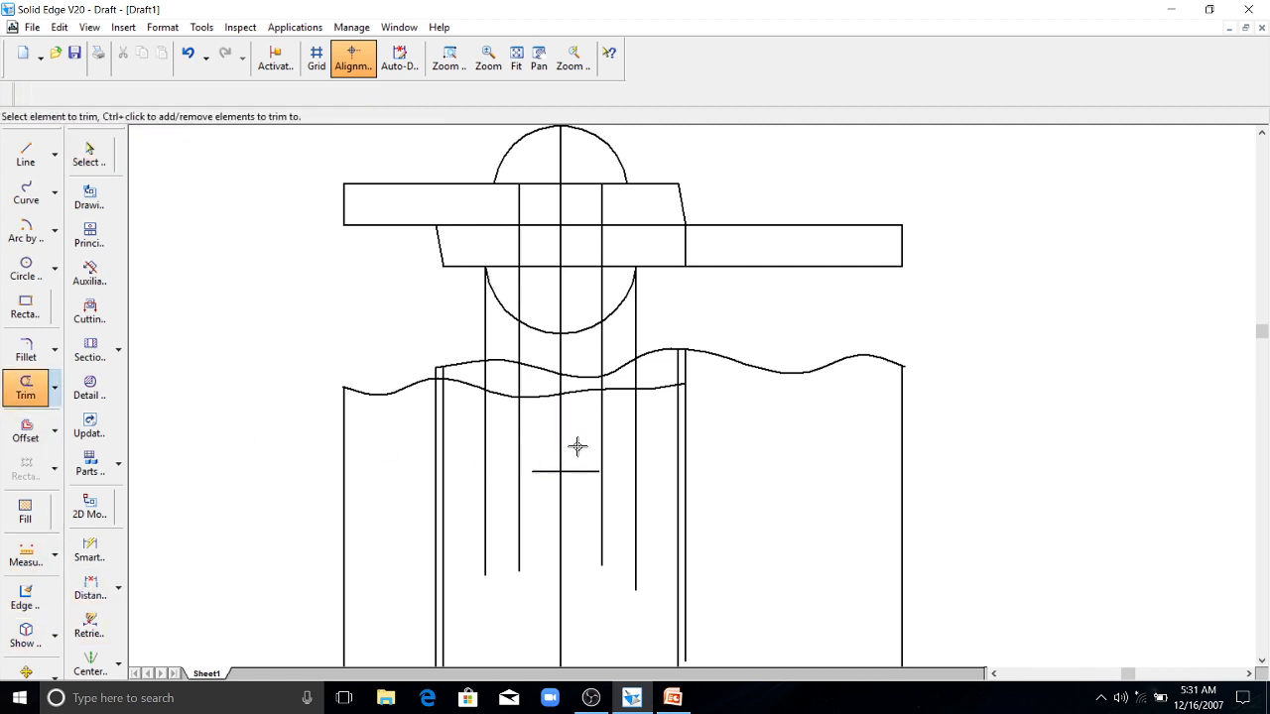
pyautogui.moveTo(578, 446); pyautogui.dragTo(566, 493)
pyautogui.click(25, 268)
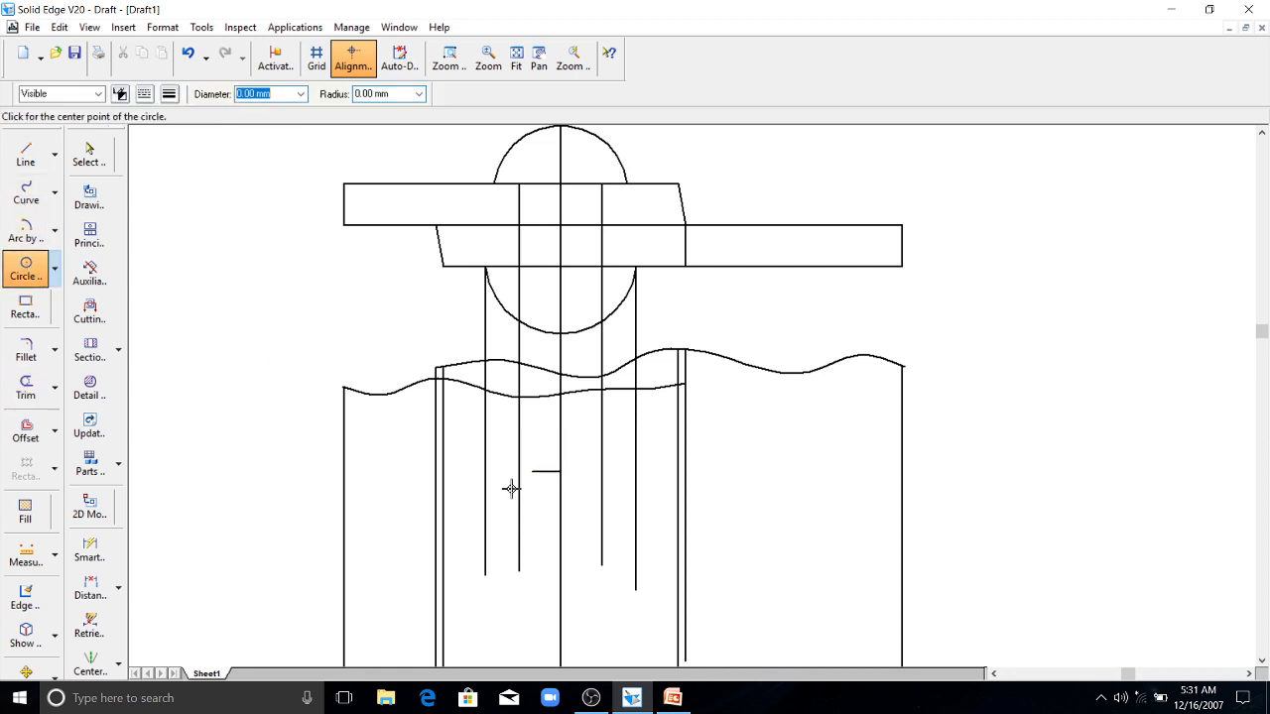
pyautogui.click(560, 471)
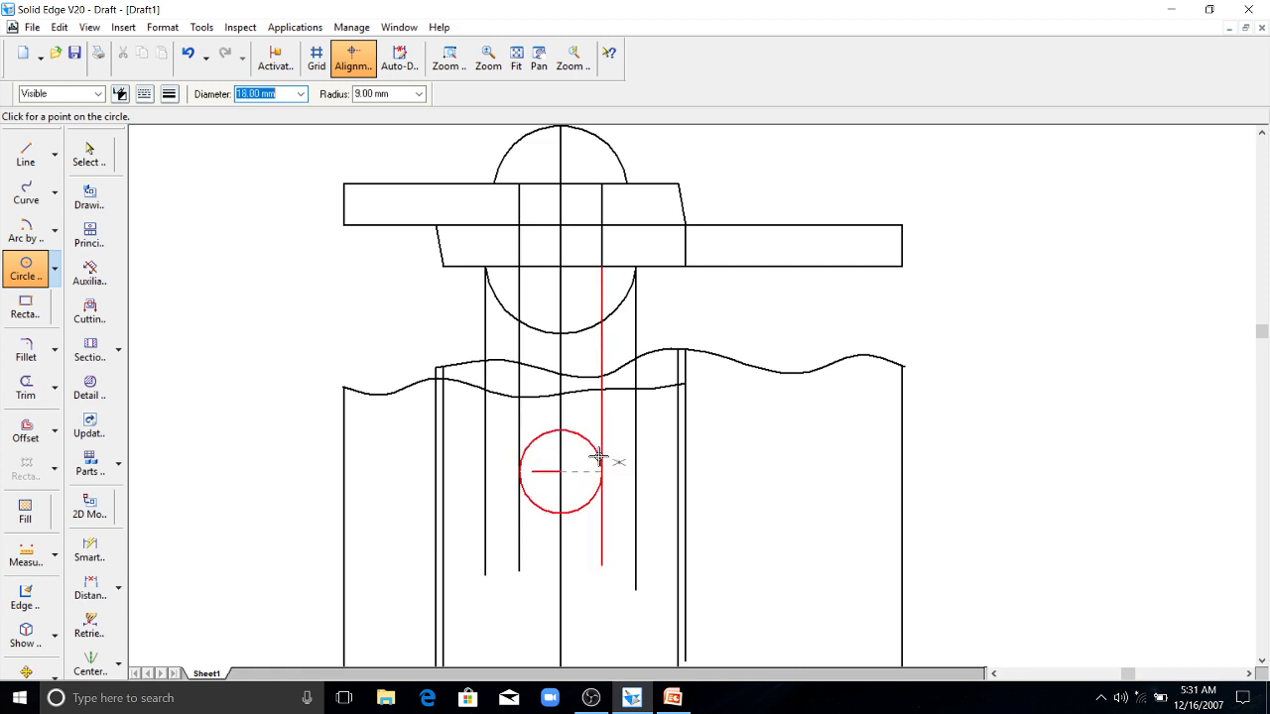
pyautogui.click(598, 456)
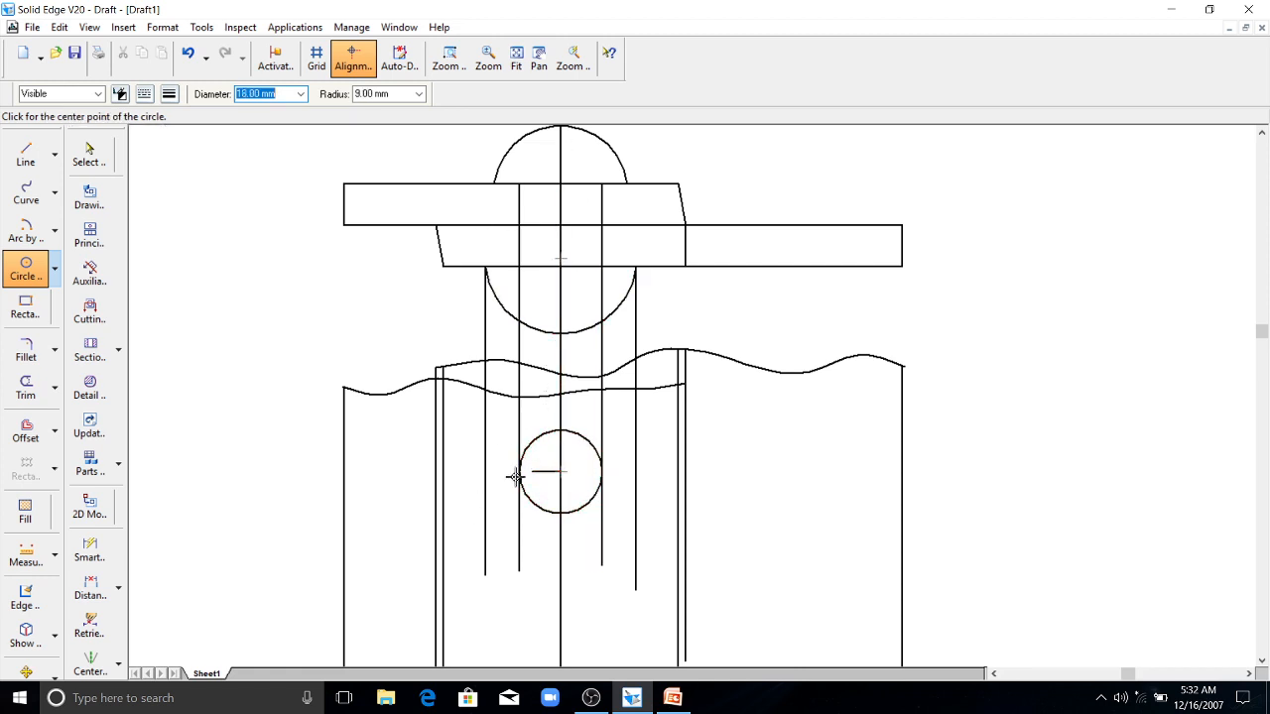
# - Draw a concentric circle about 32.6 mm in diameter that touches the outer projection lines of the lower rivet head
pyautogui.click(26, 268)
pyautogui.click(562, 471)
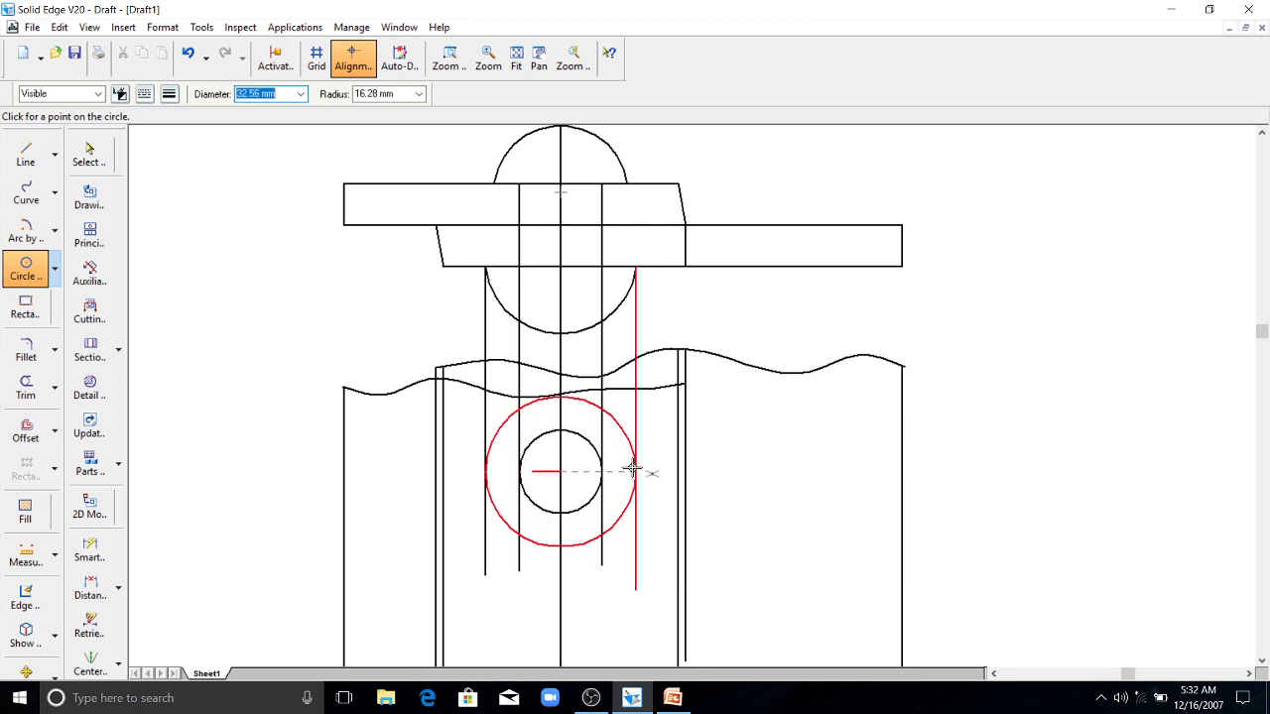
pyautogui.click(633, 469)
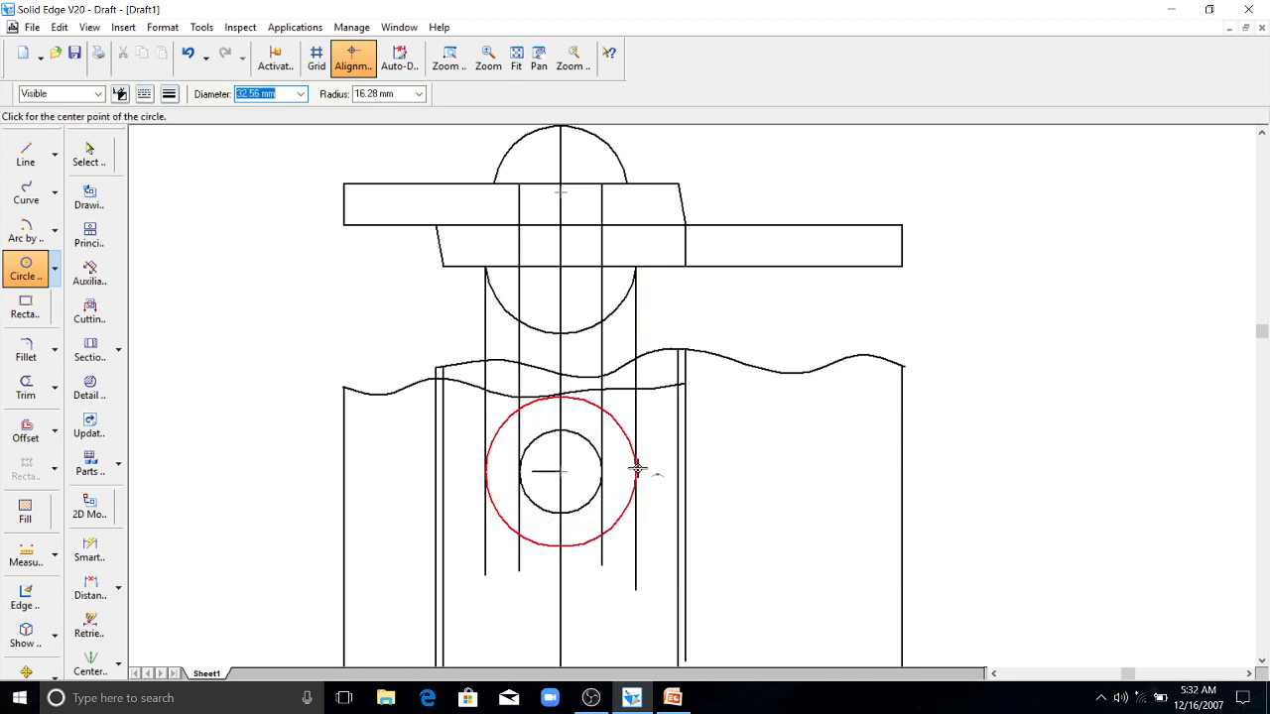
pyautogui.press('Escape')
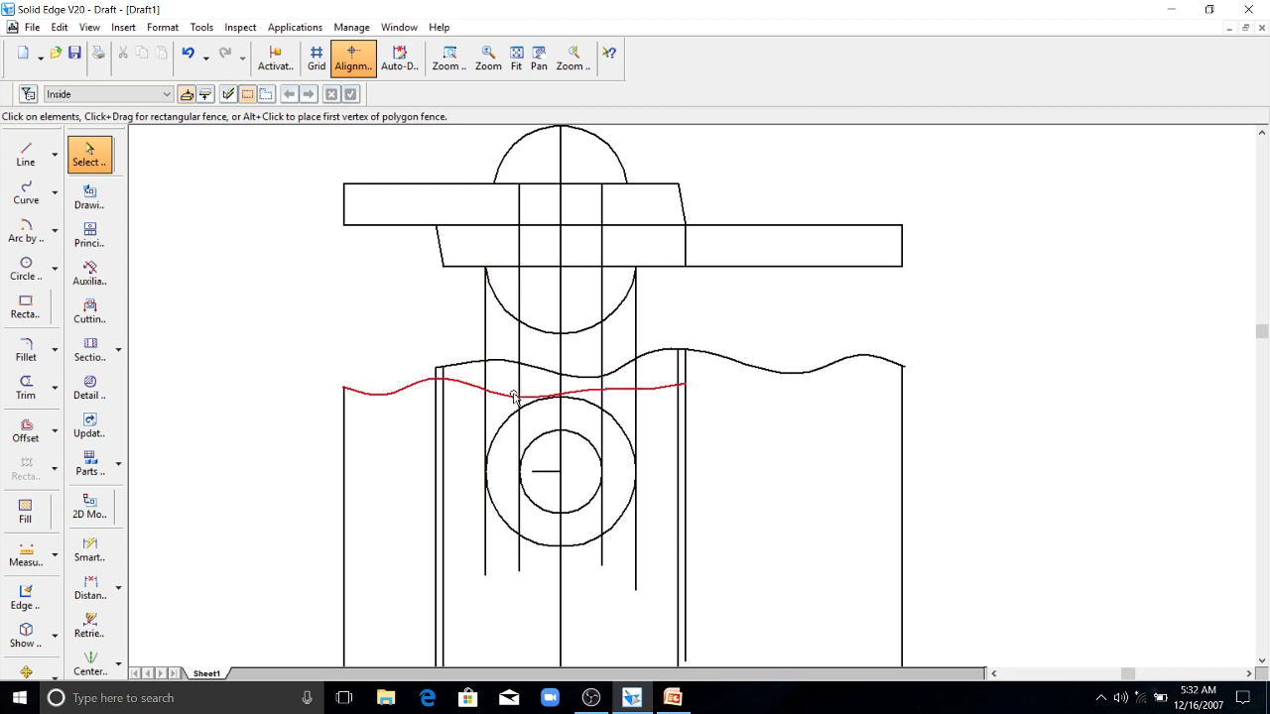
# - Try to move the lower wavy break line upward, away from the outer circle, and undo the move
pyautogui.click(515, 397)
pyautogui.click(494, 398)
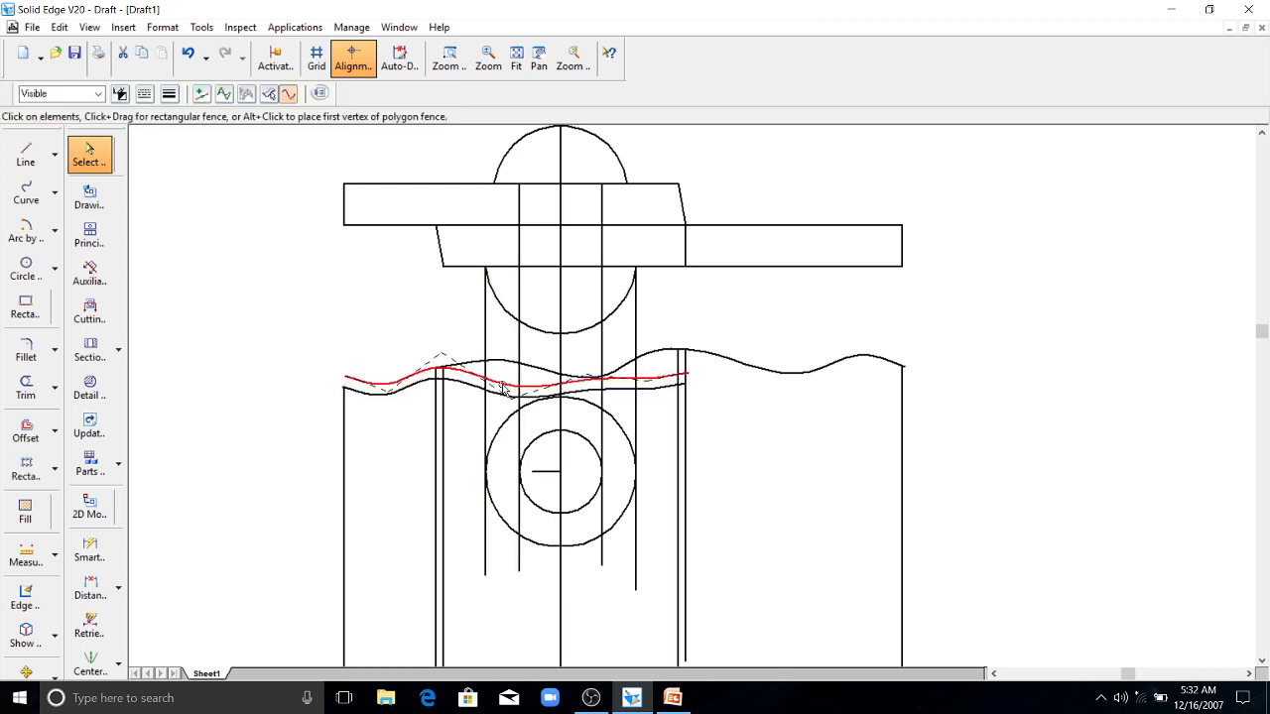
pyautogui.click(506, 390)
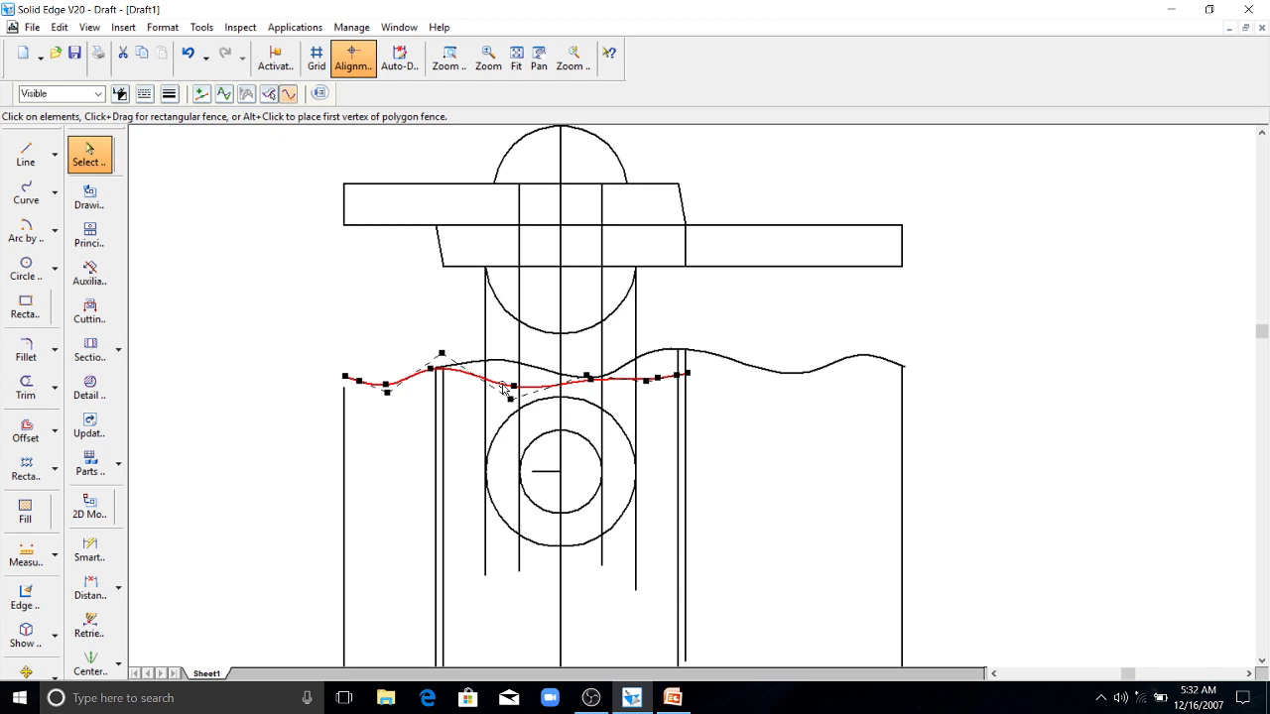
pyautogui.hotkey('ctrl', 'z')
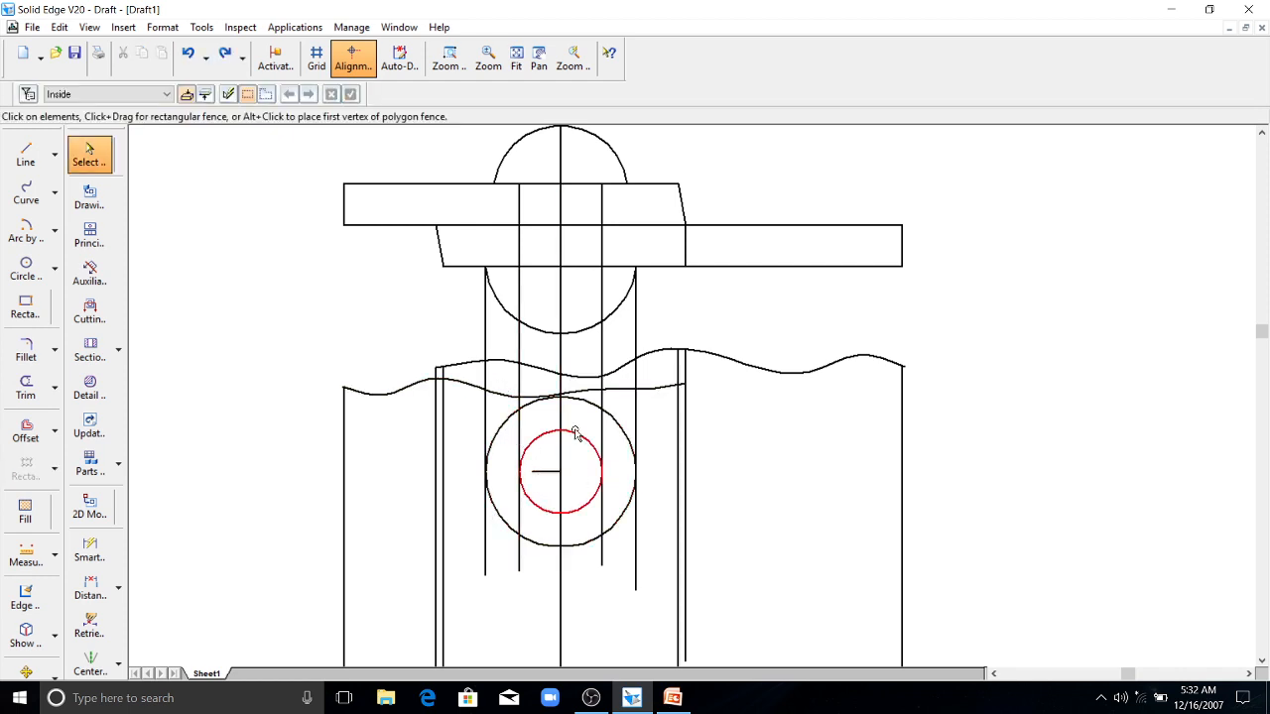
# - Try to move the two rivet circles and their centre mark downward, and undo the displacement of the short horizontal line
pyautogui.click(546, 547)
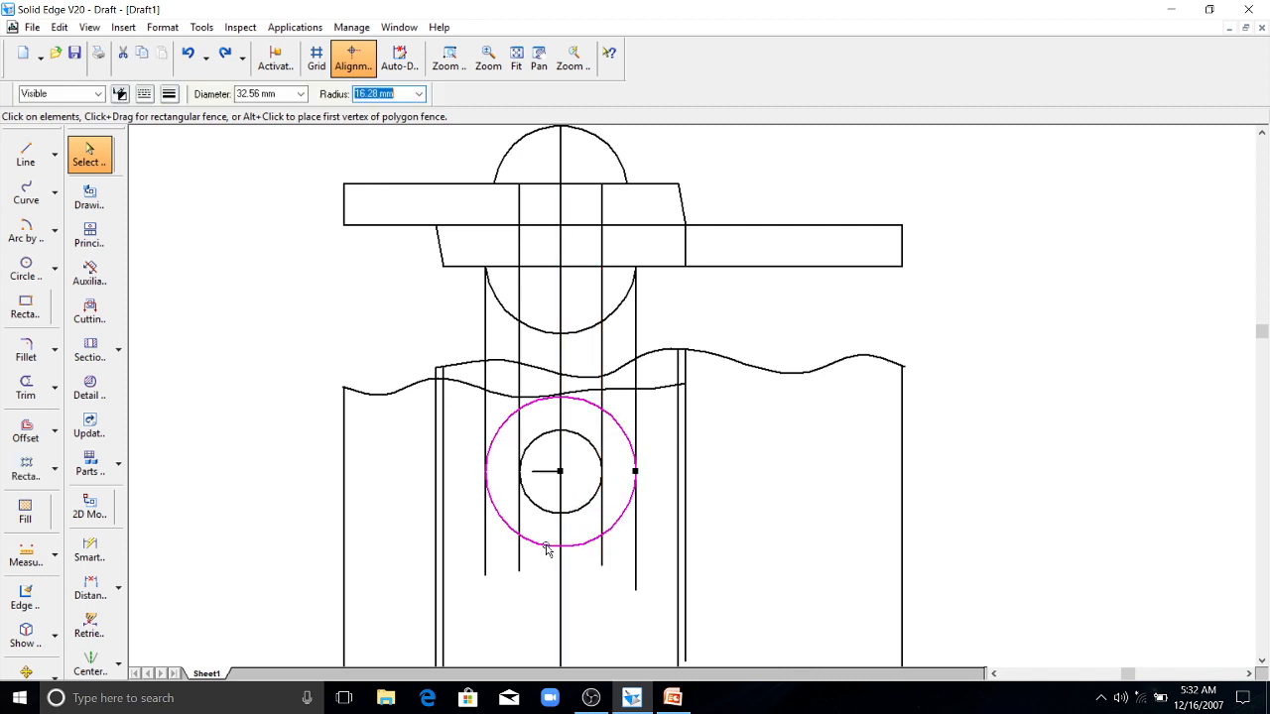
pyautogui.keyDown('shift'); pyautogui.click(541, 447); pyautogui.keyUp('shift')
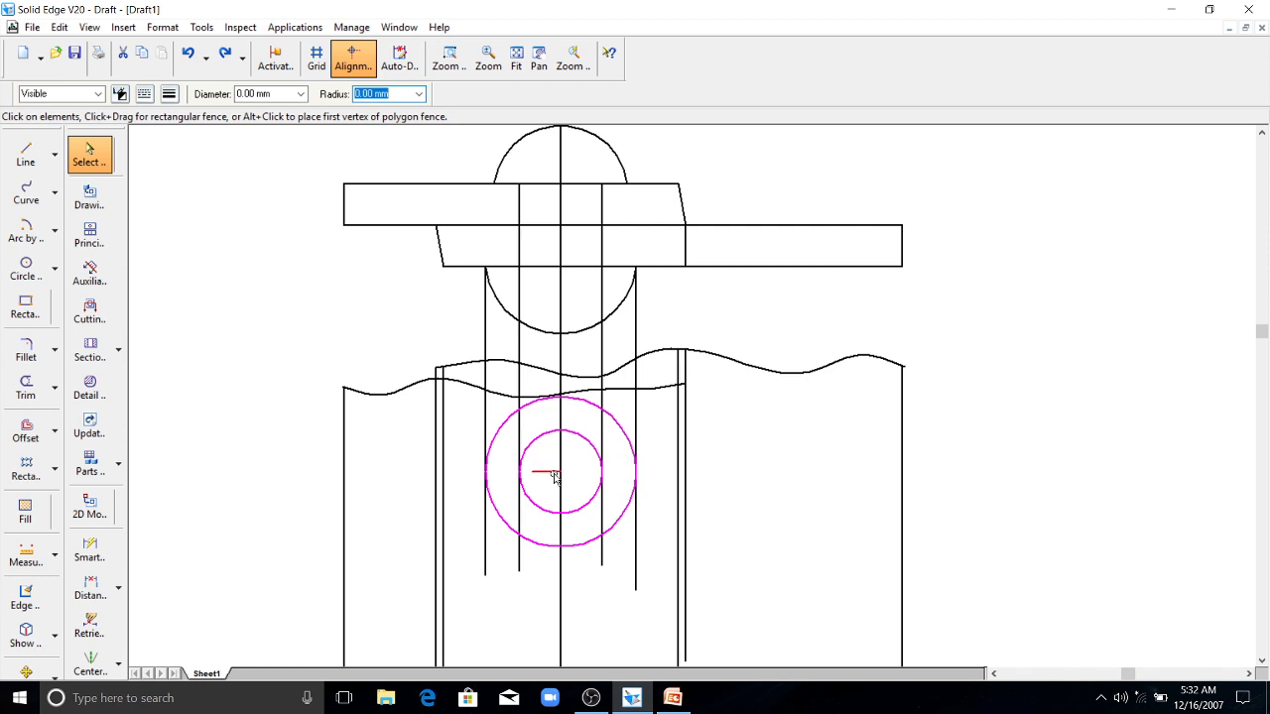
pyautogui.moveTo(554, 472); pyautogui.dragTo(558, 493)
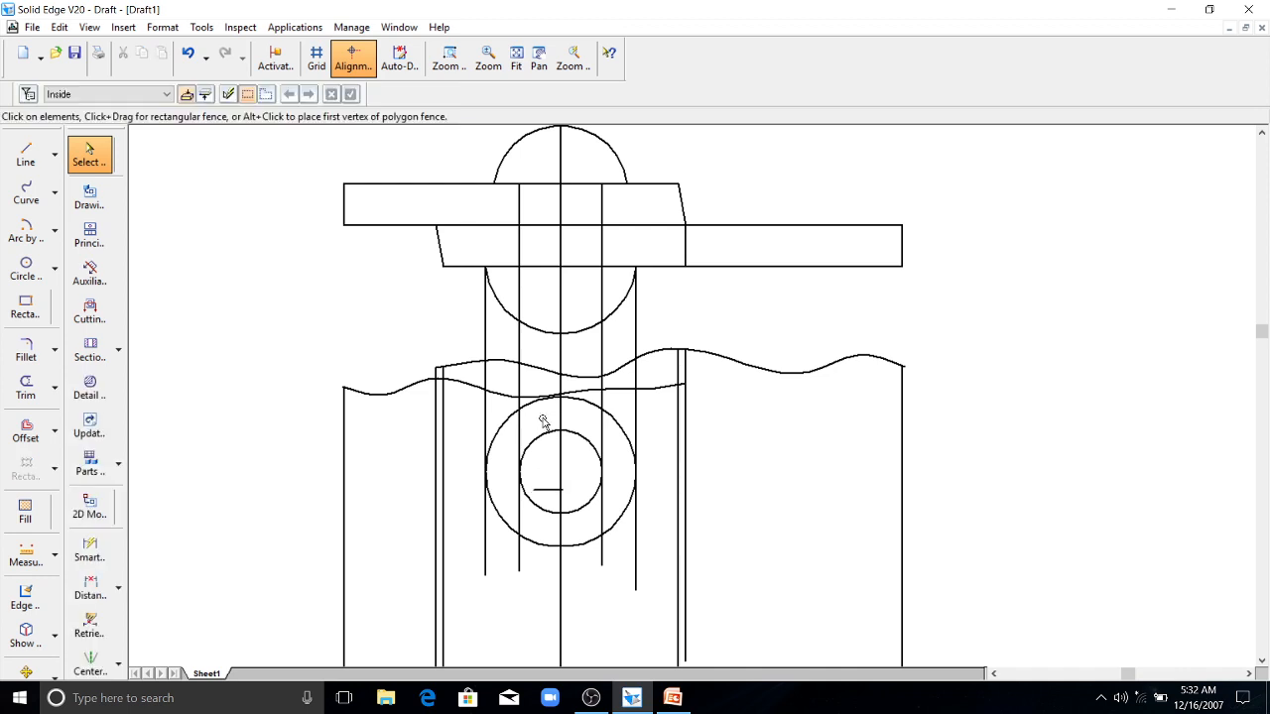
pyautogui.click(517, 395)
pyautogui.press('Delete')
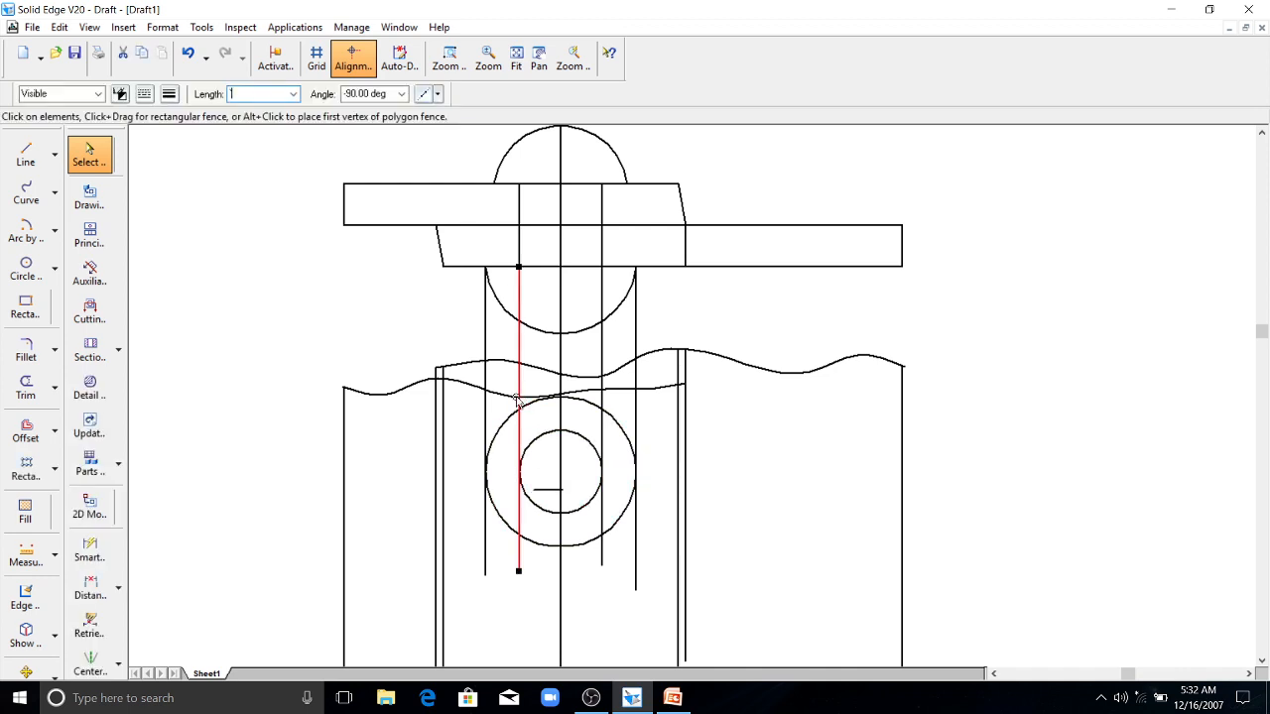
pyautogui.click(542, 420)
pyautogui.click(670, 391)
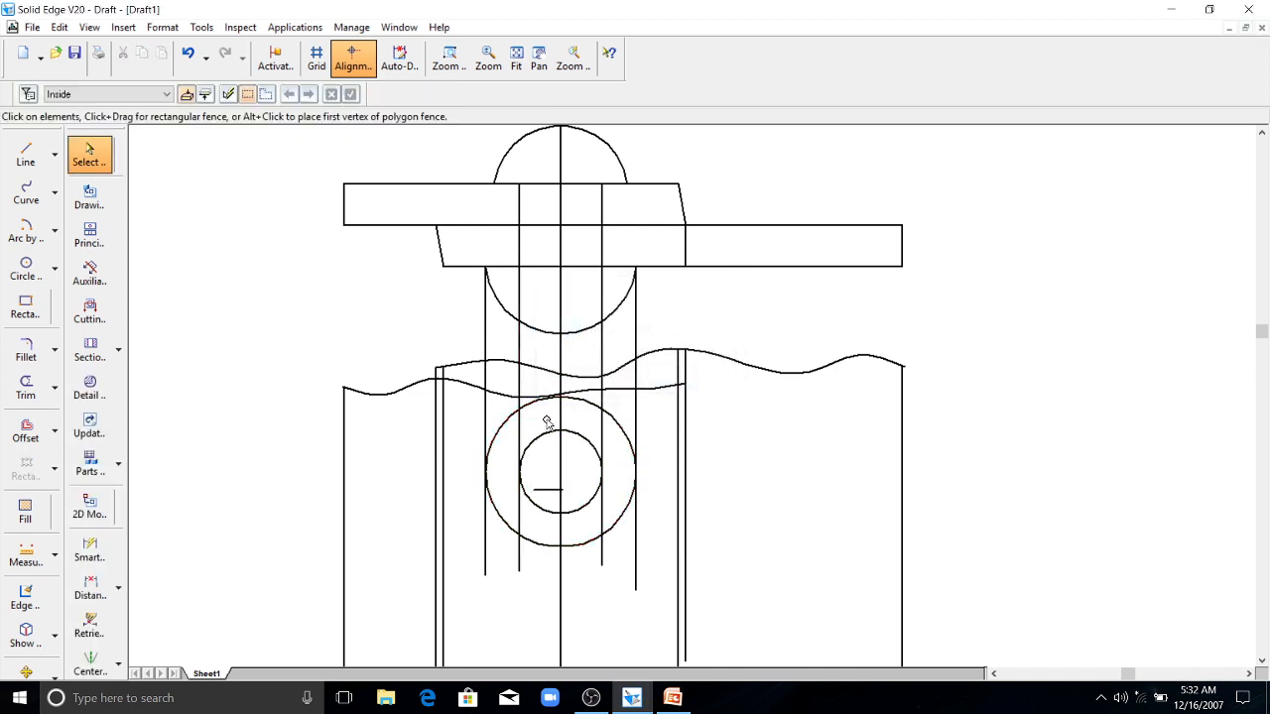
pyautogui.click(549, 434)
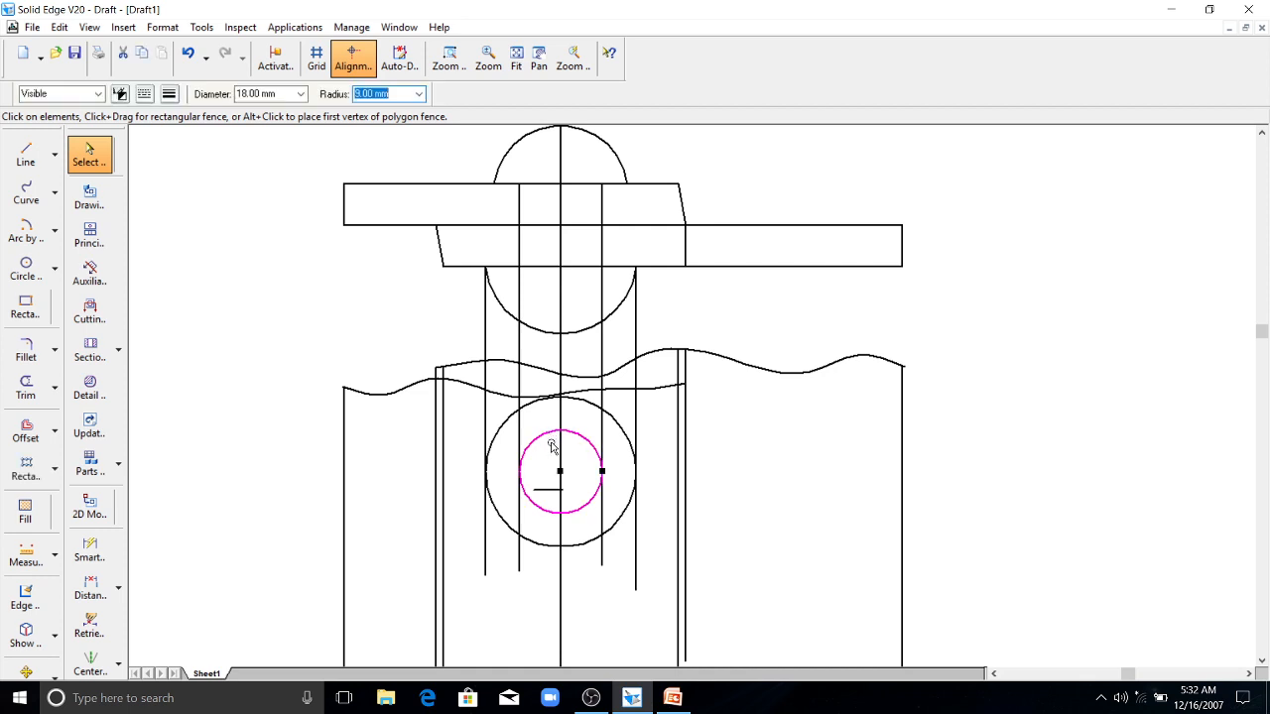
pyautogui.hotkey('ctrl', 'z')
# - Delete the inner and outer rivet circles and the remaining short horizontal line
pyautogui.click(544, 443)
pyautogui.hotkey('ctrl', 'y')
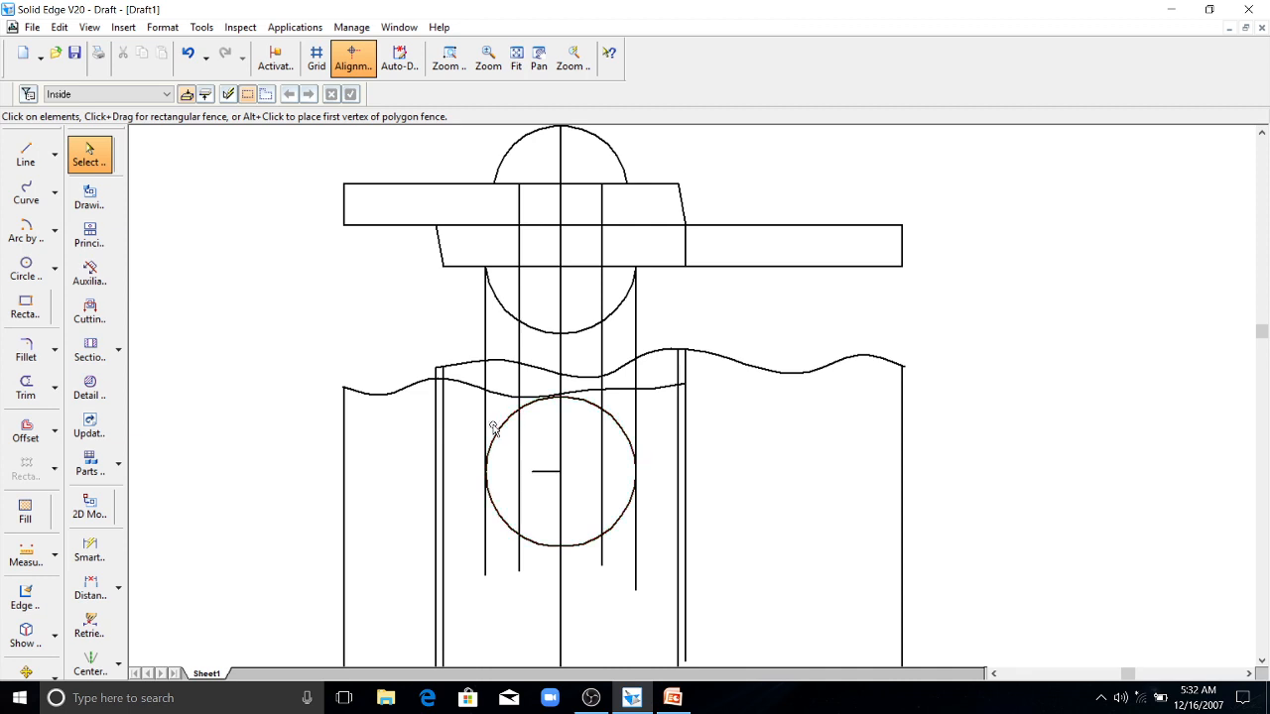
pyautogui.click(501, 433)
pyautogui.press('Delete')
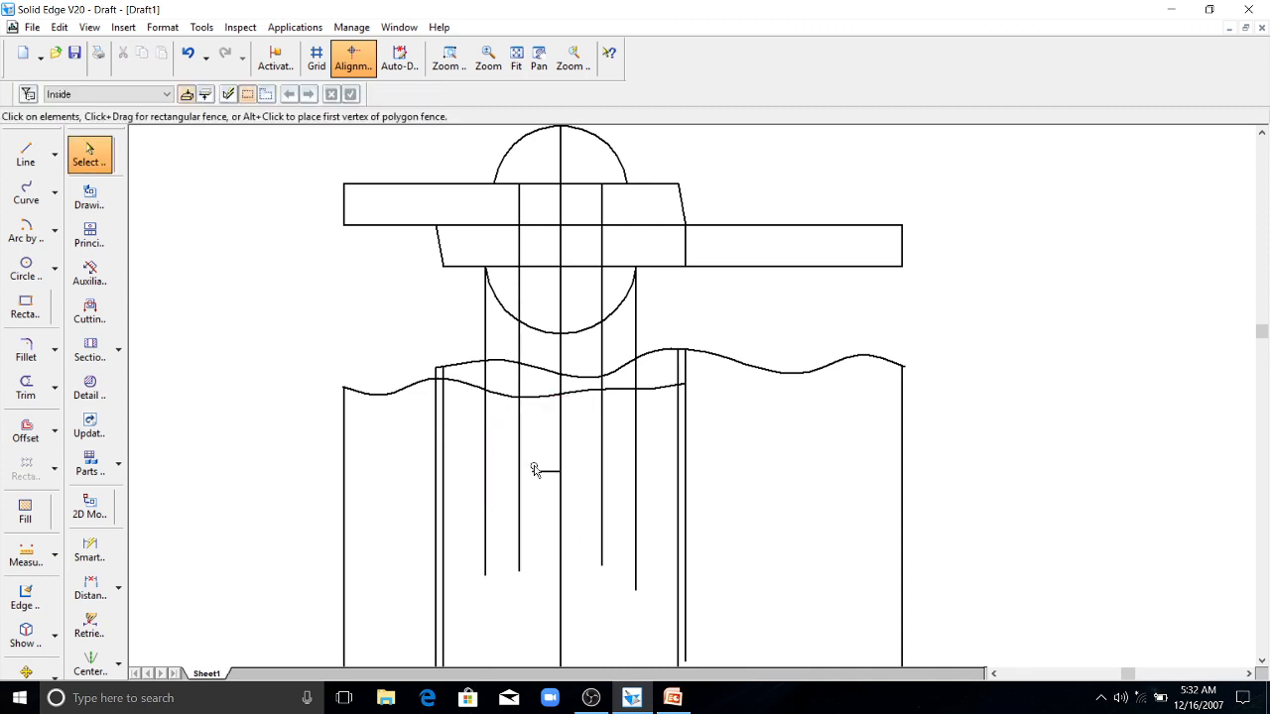
pyautogui.click(536, 471)
pyautogui.press('Delete')
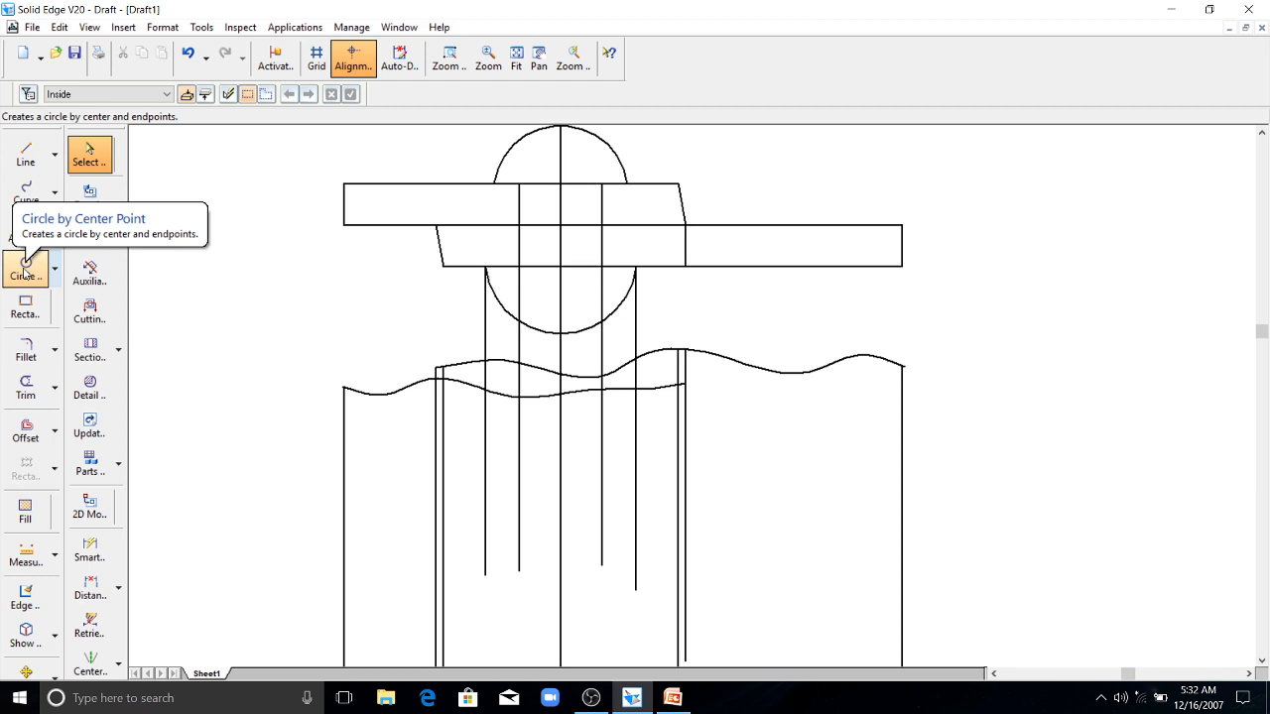
# - Draw a new short horizontal line leftward from the vertical centre line, near the lower ends of the rivet projection lines
pyautogui.click(25, 153)
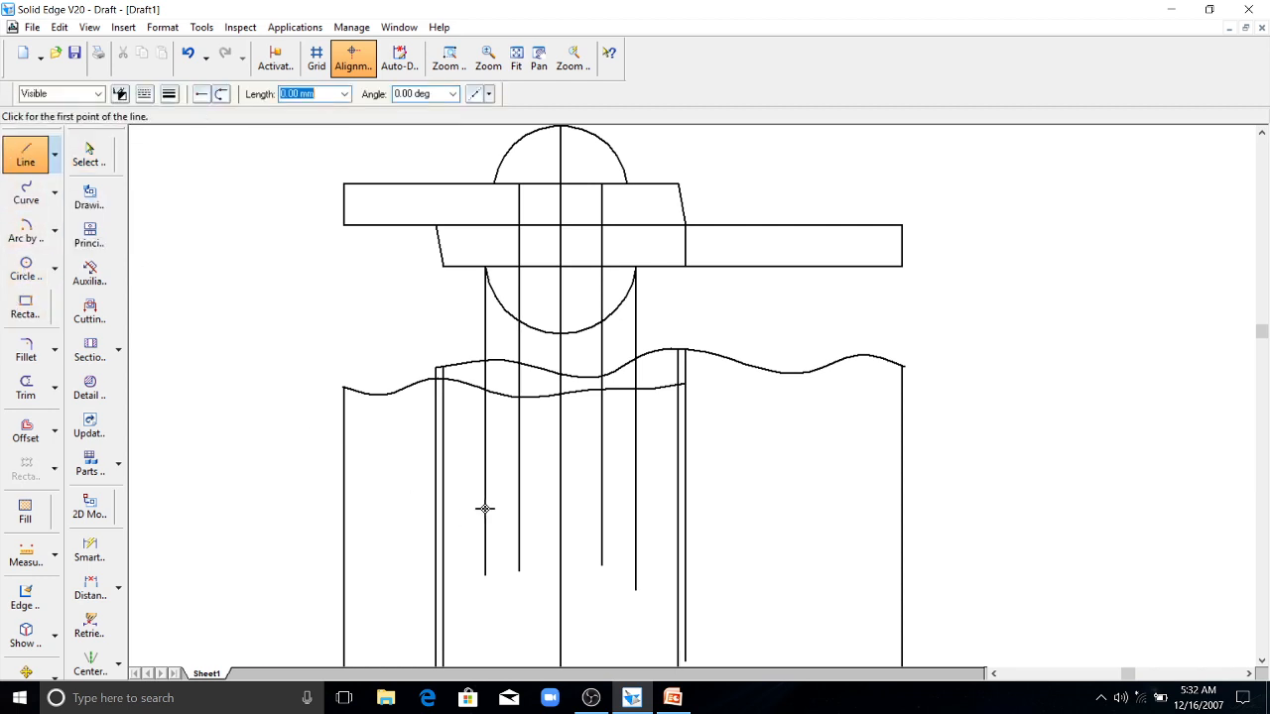
pyautogui.click(560, 538)
pyautogui.click(536, 537)
pyautogui.press('Escape')
# - Draw an 18 mm diameter circle centred where the new short line meets the centre line, touching the shank projection lines
pyautogui.click(26, 267)
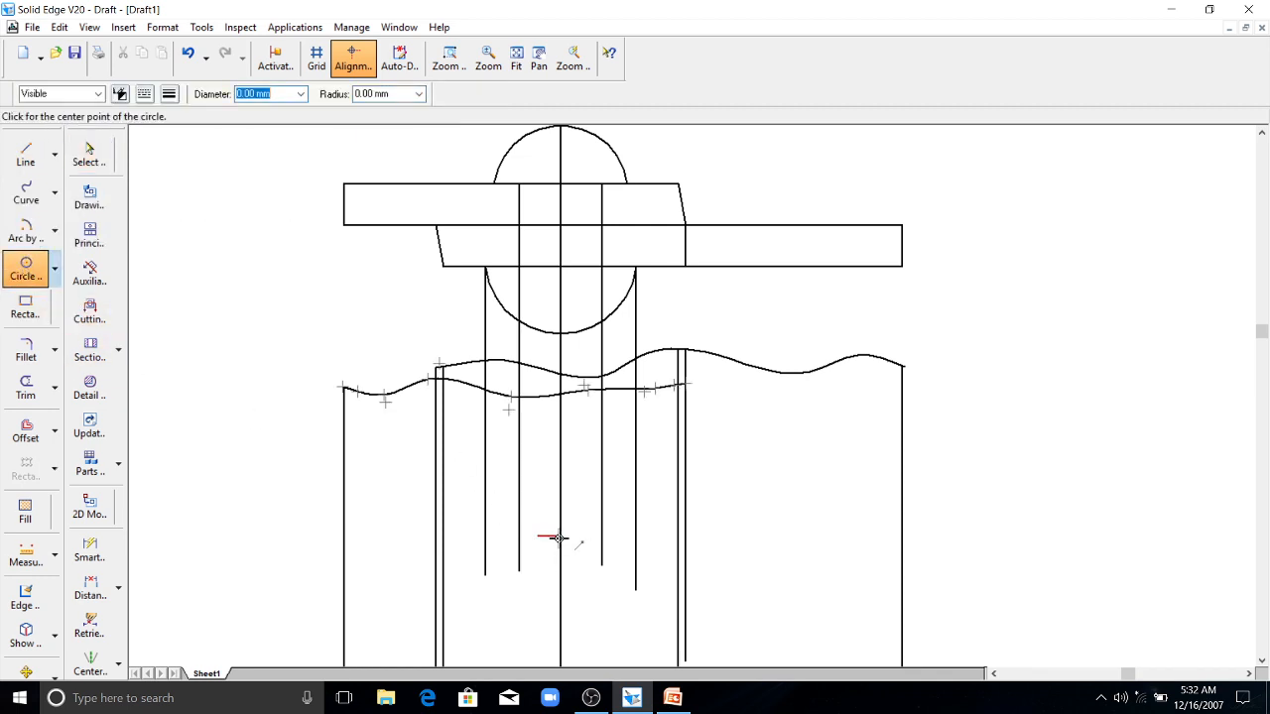
pyautogui.click(560, 536)
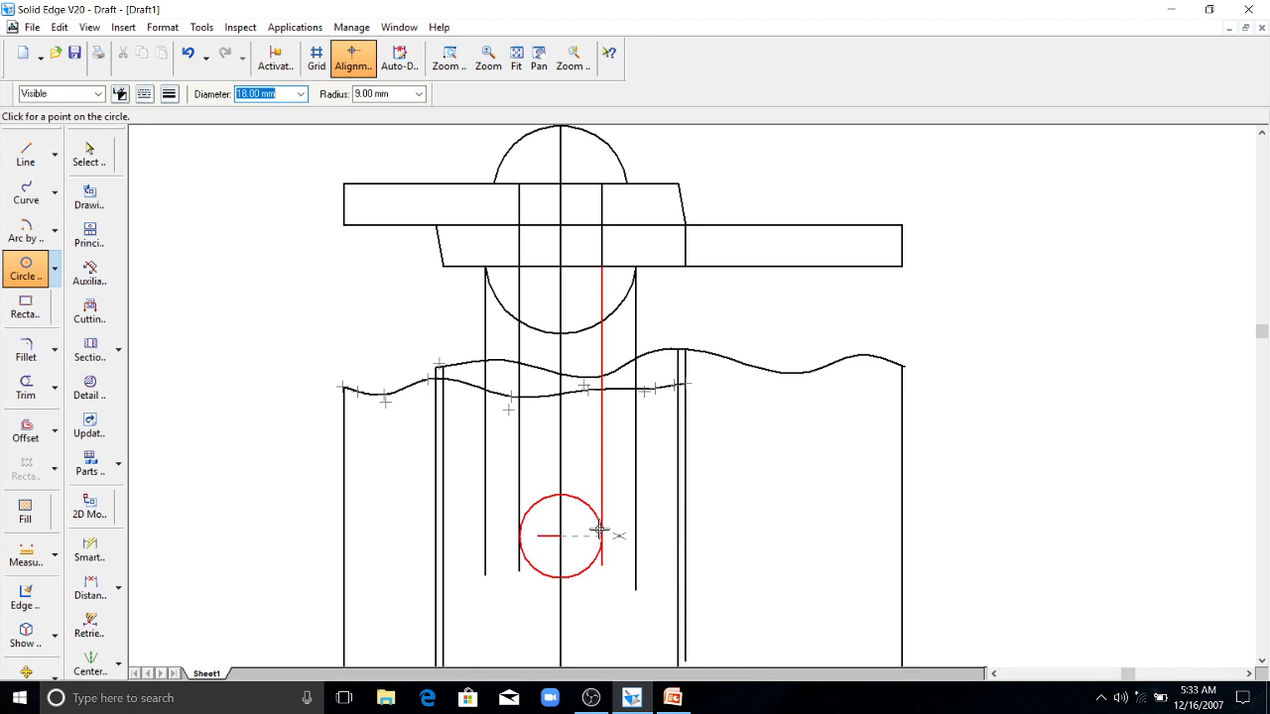
pyautogui.click(599, 529)
pyautogui.press('Escape')
# - Draw a concentric circle about 32.6 mm in diameter around the shank circle, out to the lower head's projection lines
pyautogui.click(36, 270)
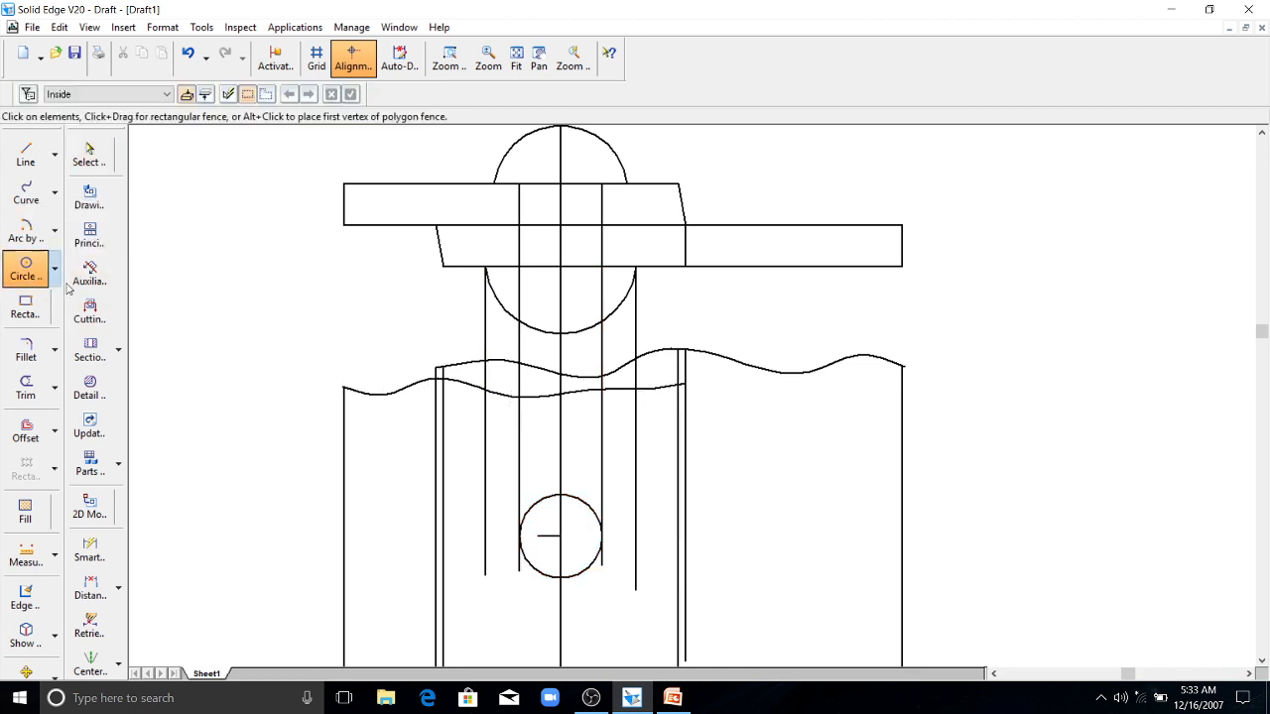
pyautogui.click(560, 537)
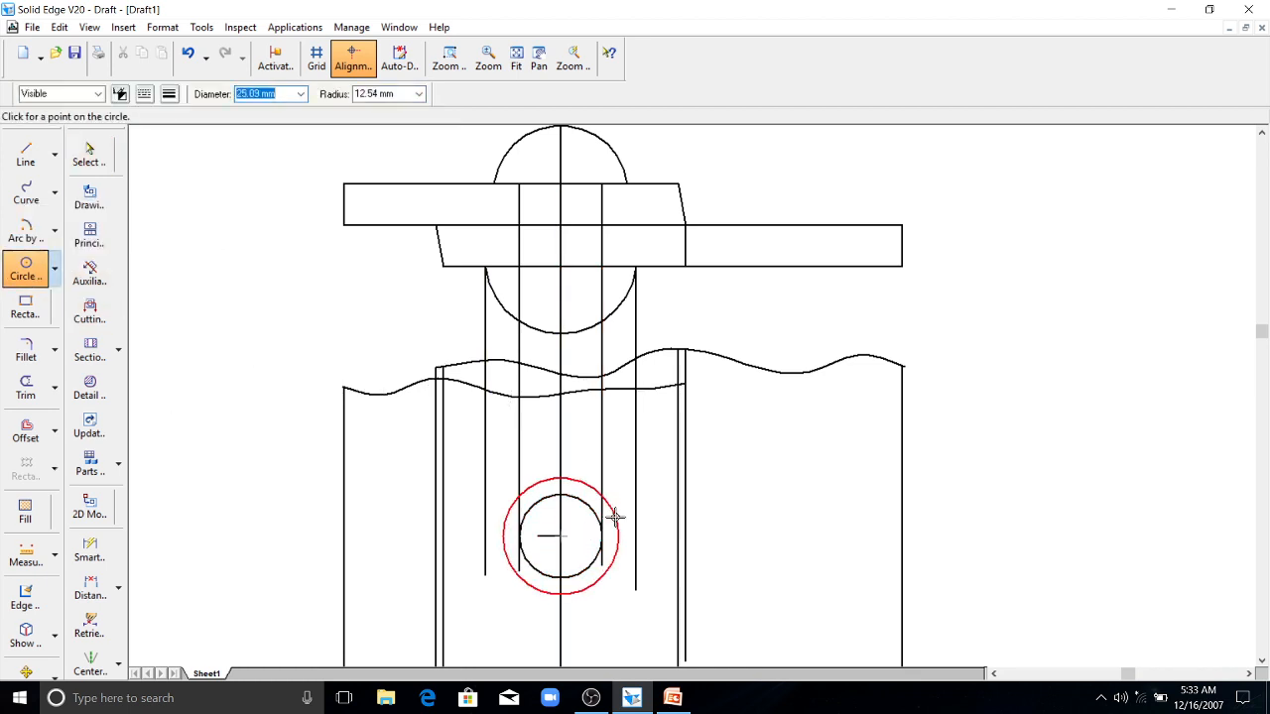
pyautogui.click(635, 526)
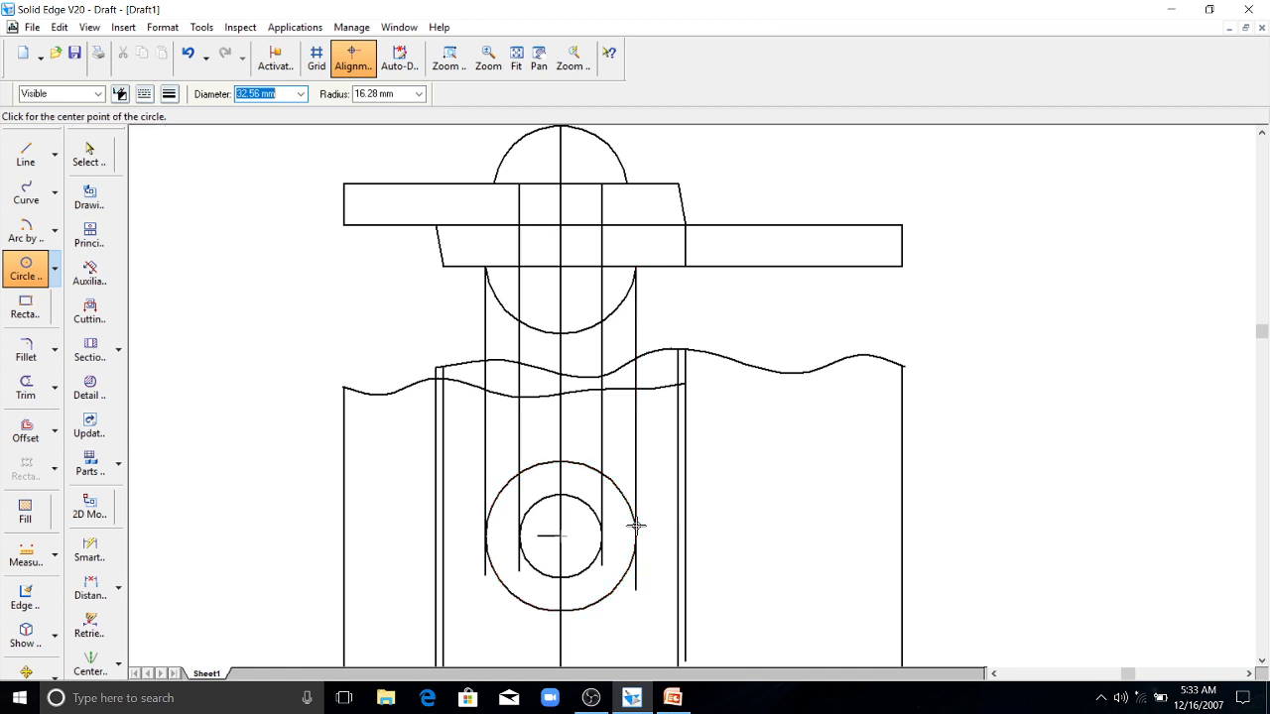
pyautogui.press('Escape')
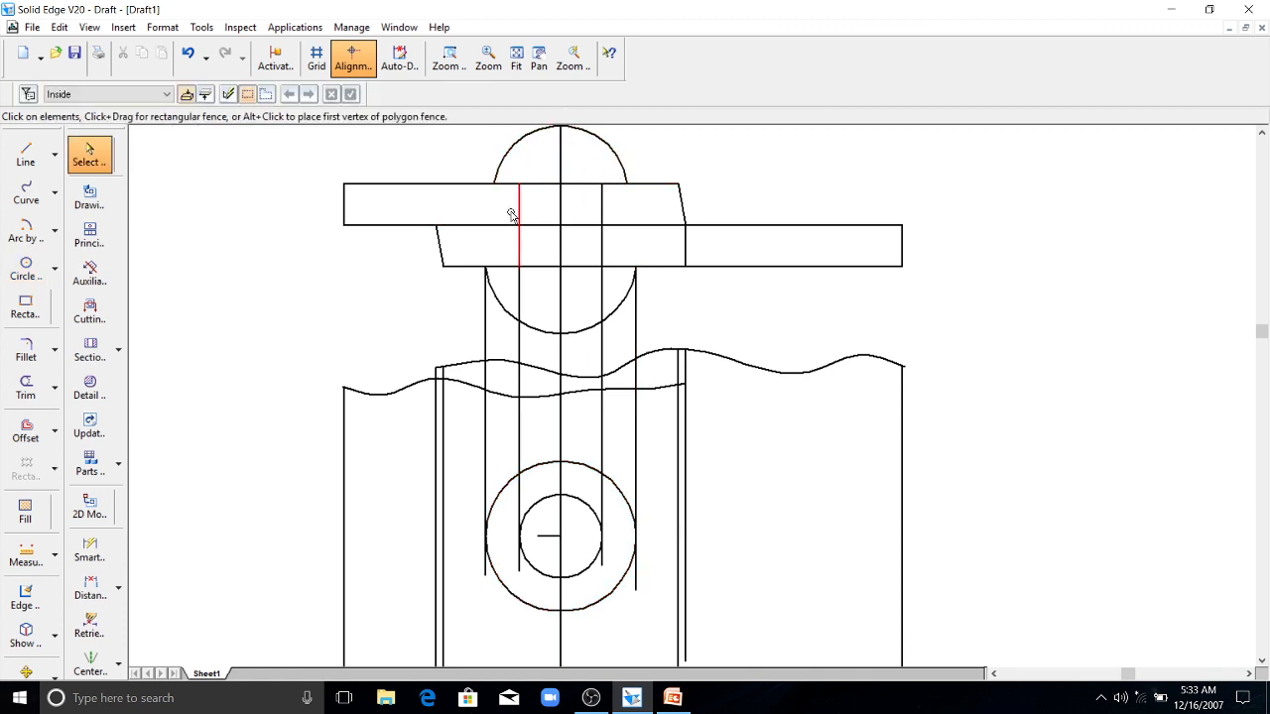
# - Change the 18 mm rivet shank circle in the projected view to a dashed line type
pyautogui.click(538, 508)
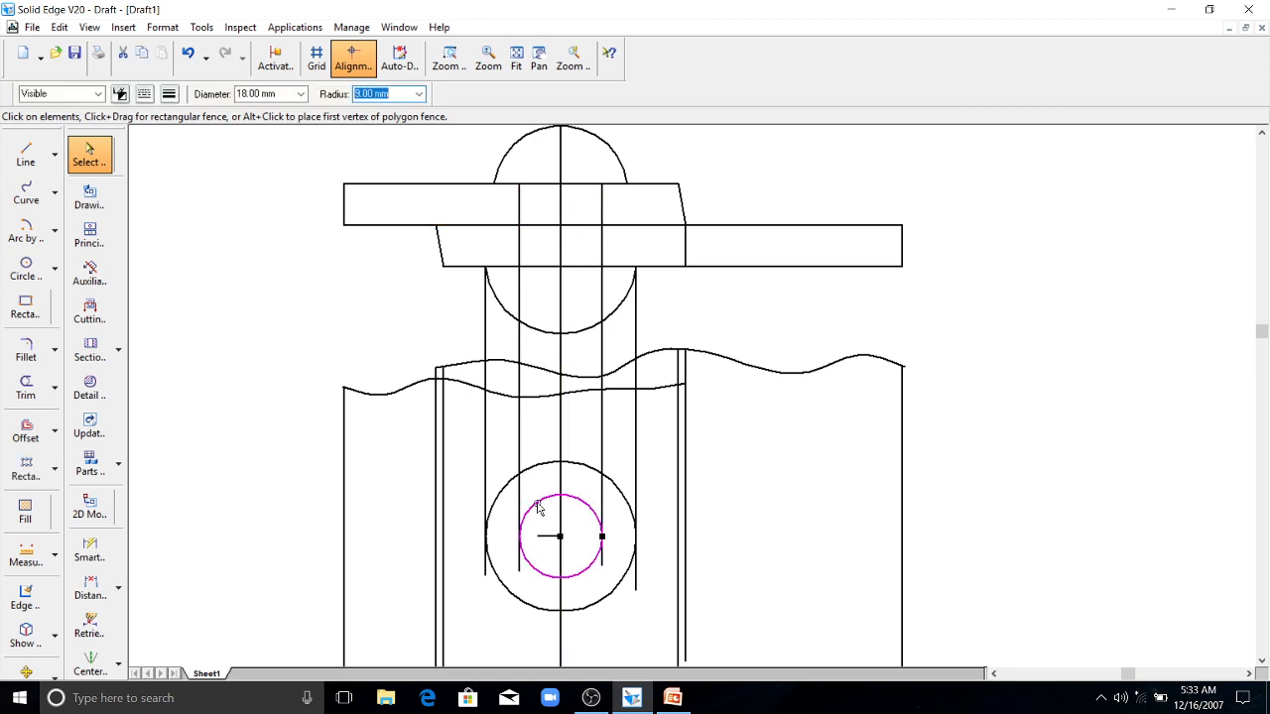
pyautogui.click(145, 95)
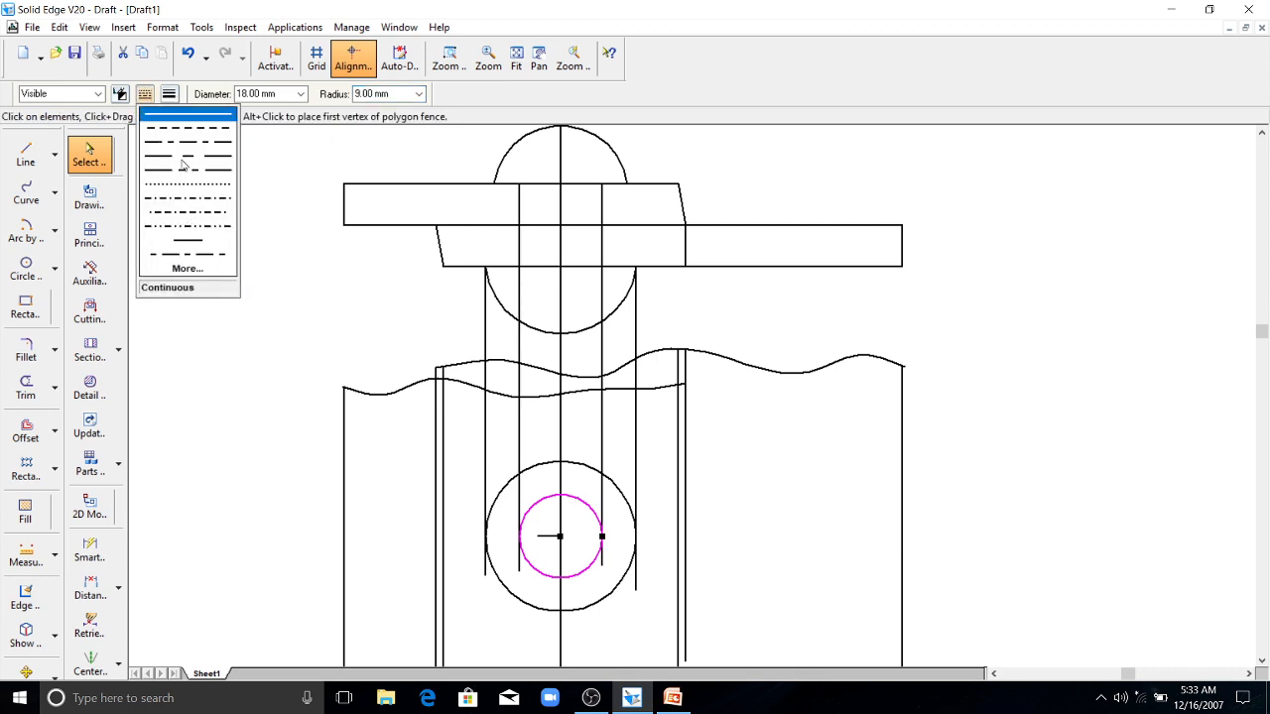
pyautogui.click(180, 129)
pyautogui.click(210, 239)
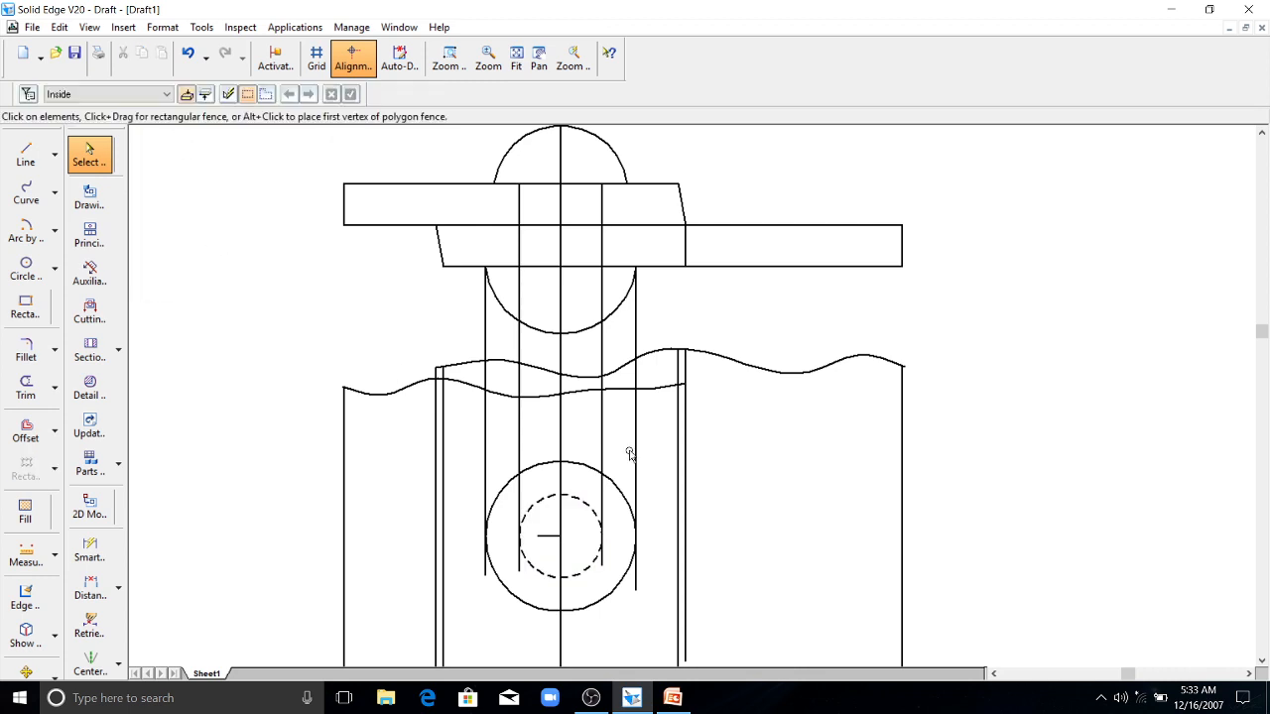
# - Offset the short horizontal line at the rivet circles' centre 54 mm downward to mark the second rivet's centre
pyautogui.scroll(-3, 662, 482)
pyautogui.scroll(-2, 629, 465)
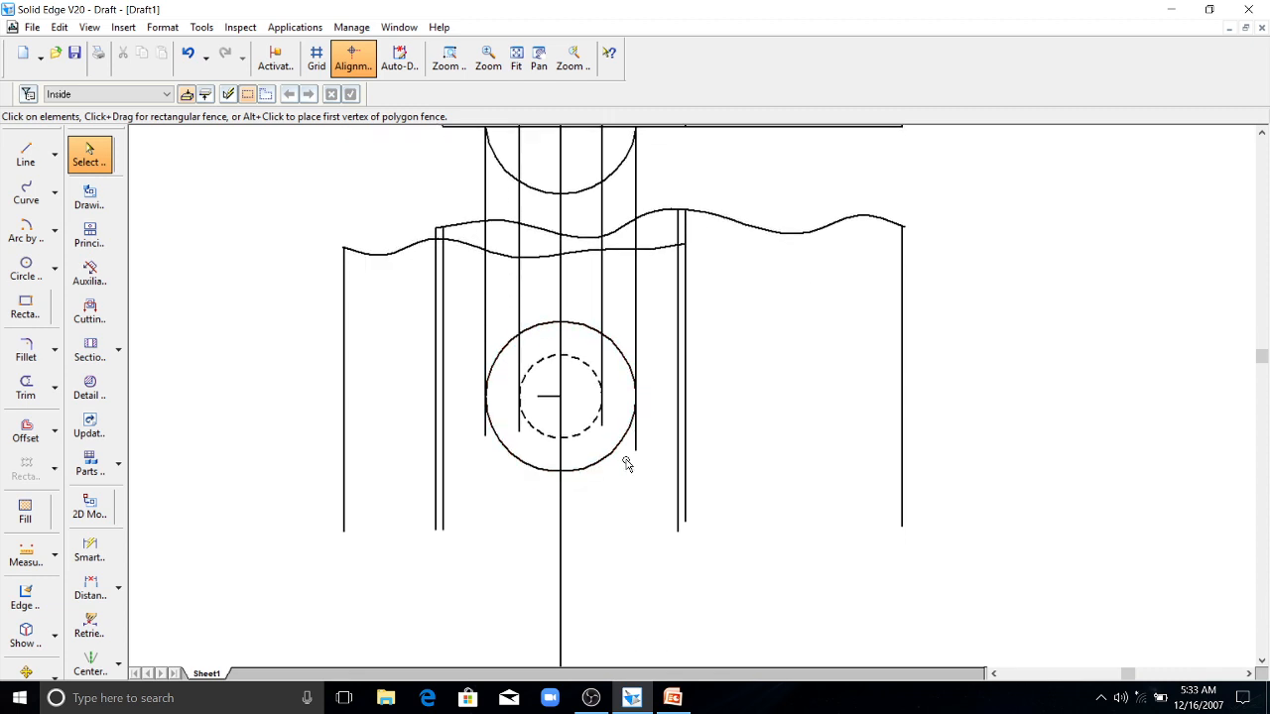
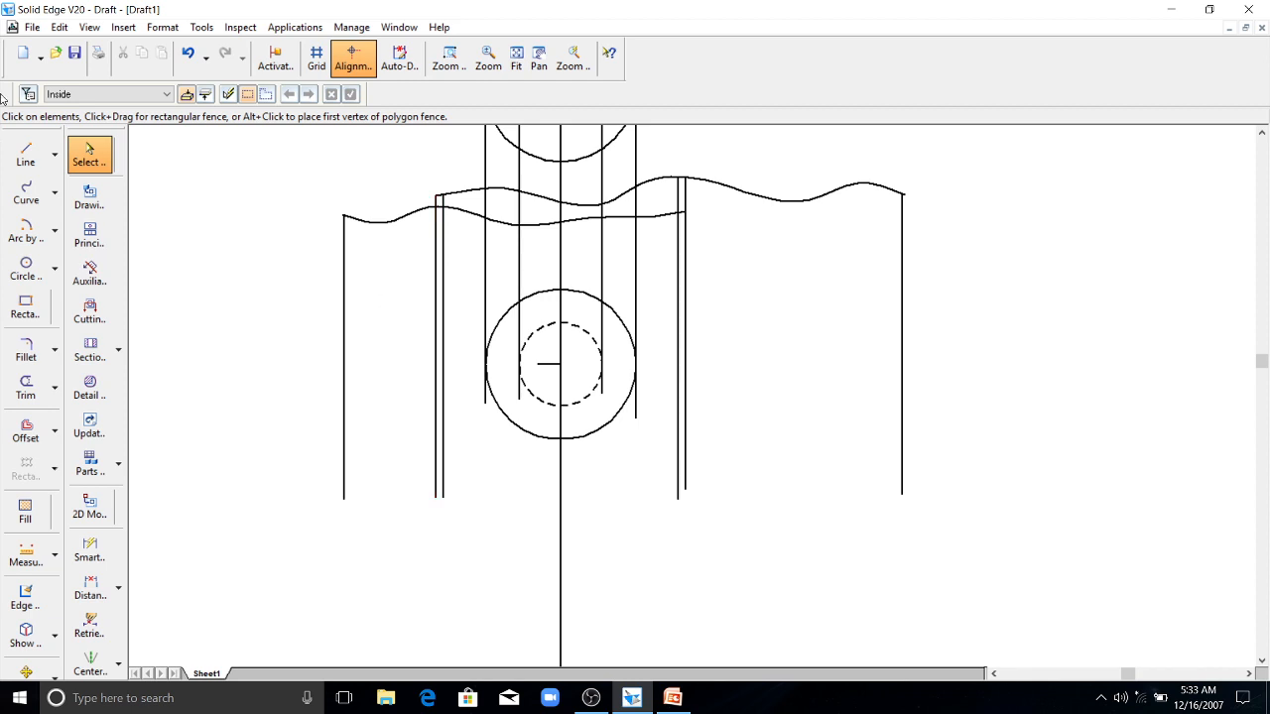
pyautogui.click(26, 154)
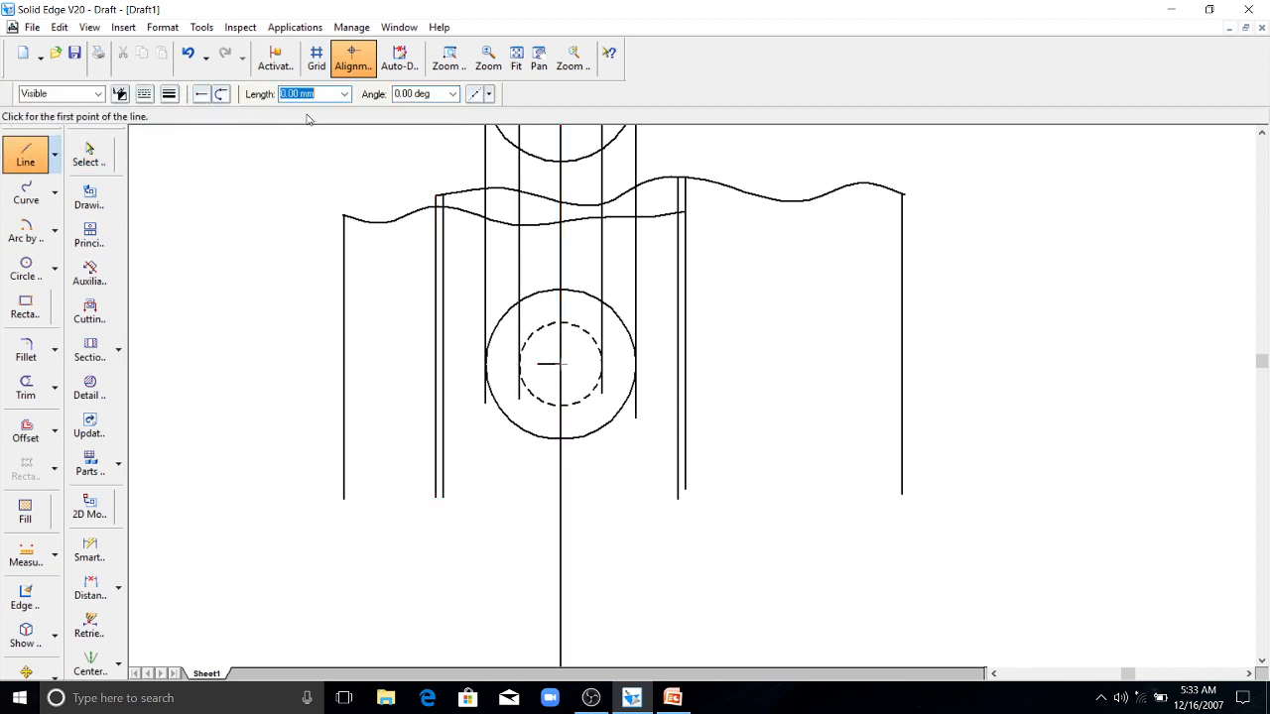
pyautogui.click(26, 432)
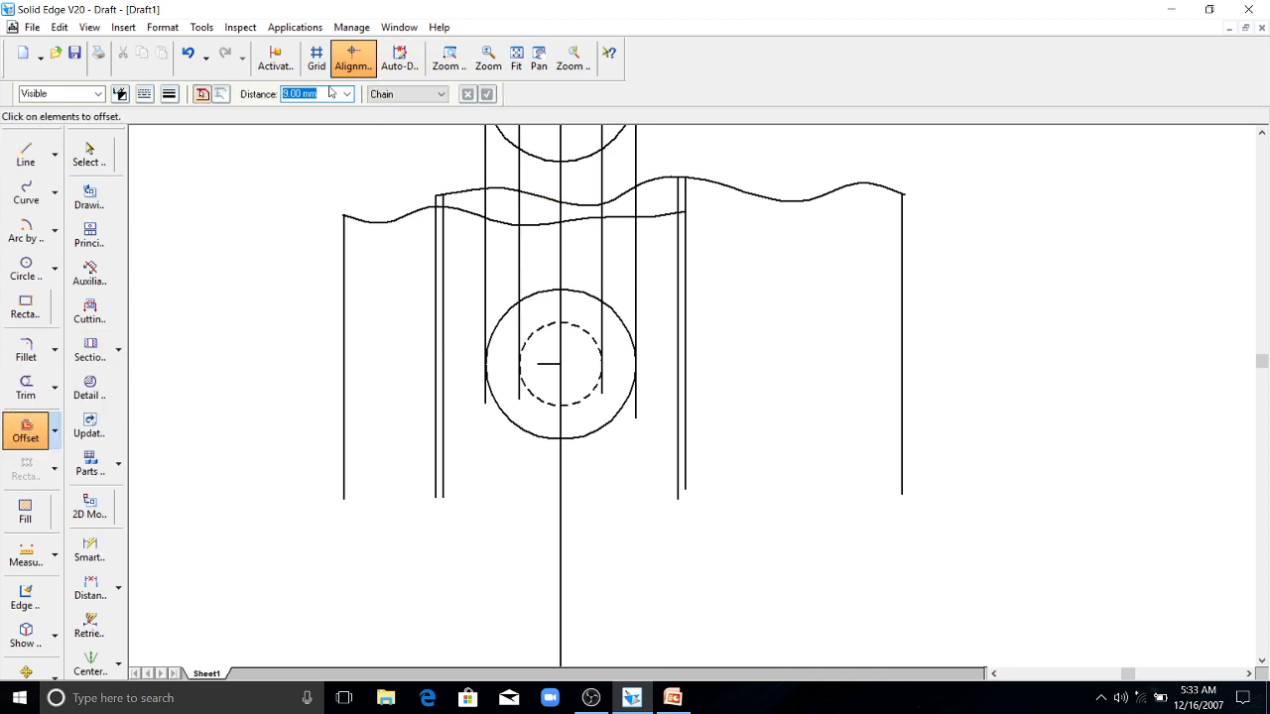
pyautogui.write('54')
pyautogui.press('Return')
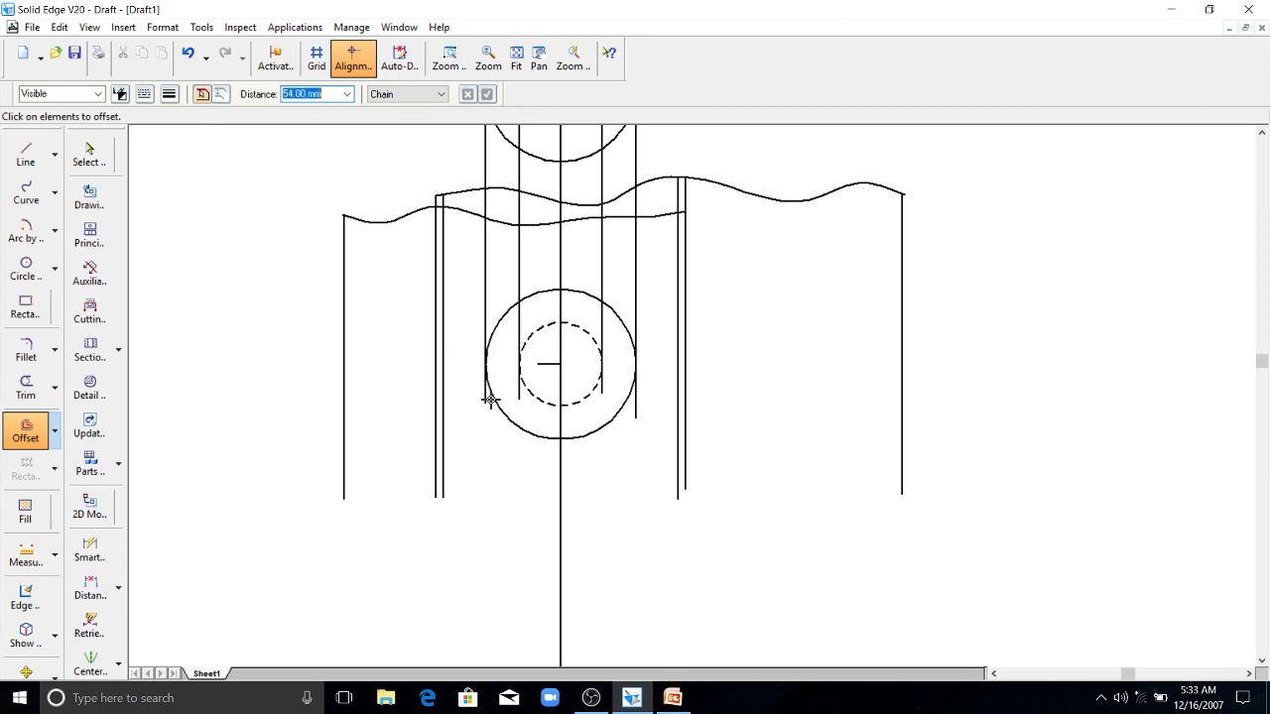
pyautogui.click(546, 366)
pyautogui.rightClick(545, 367)
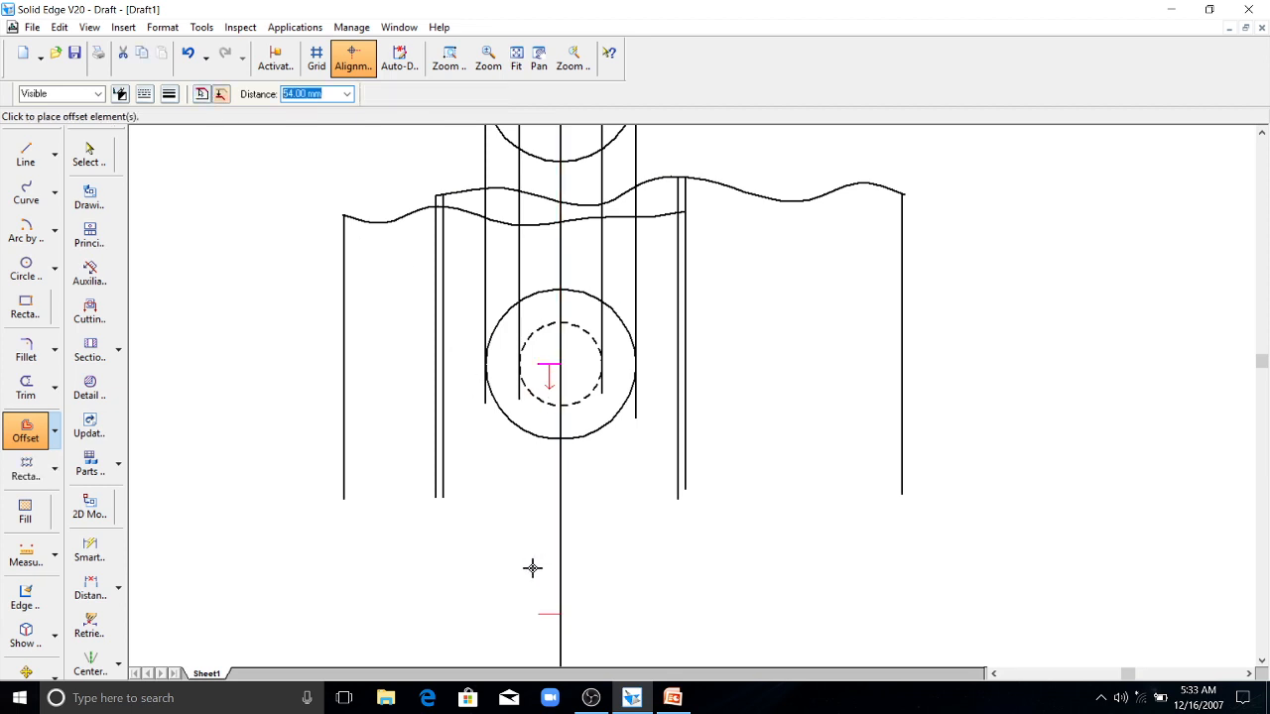
pyautogui.scroll(-3, 605, 437)
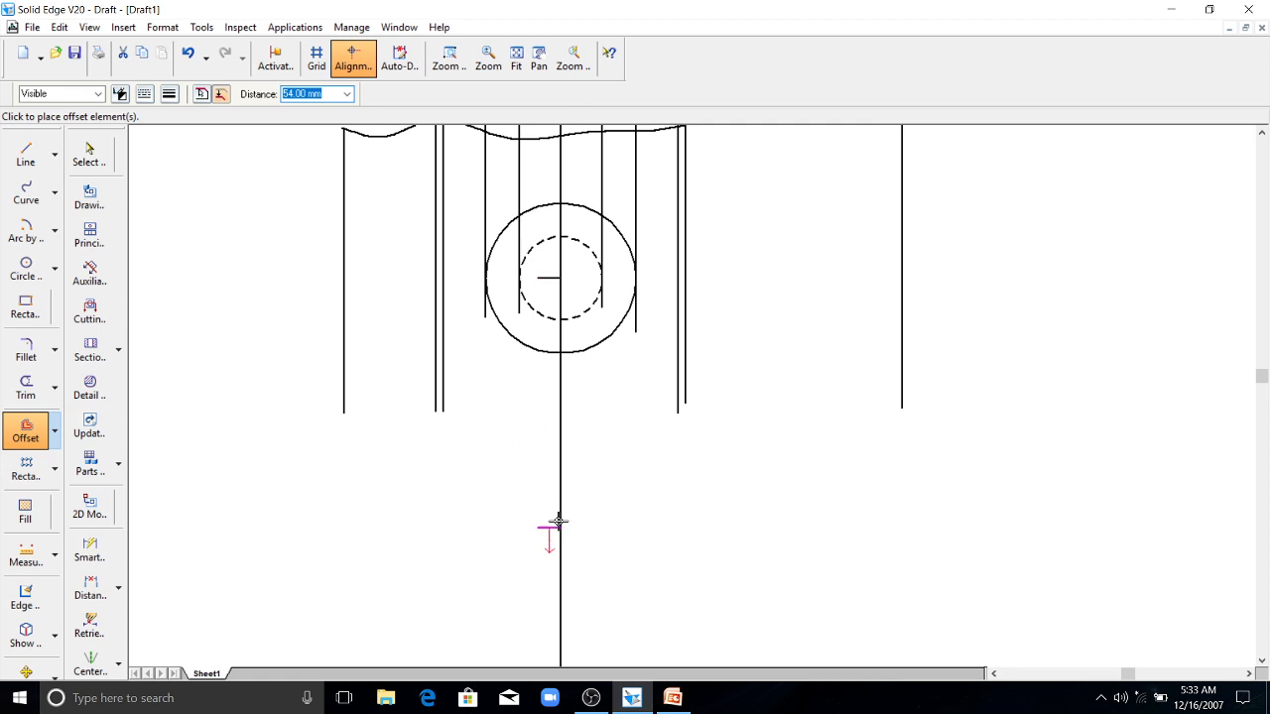
# - Draw an 18 mm diameter circle centred where the offset short line meets the vertical centre line
pyautogui.click(27, 268)
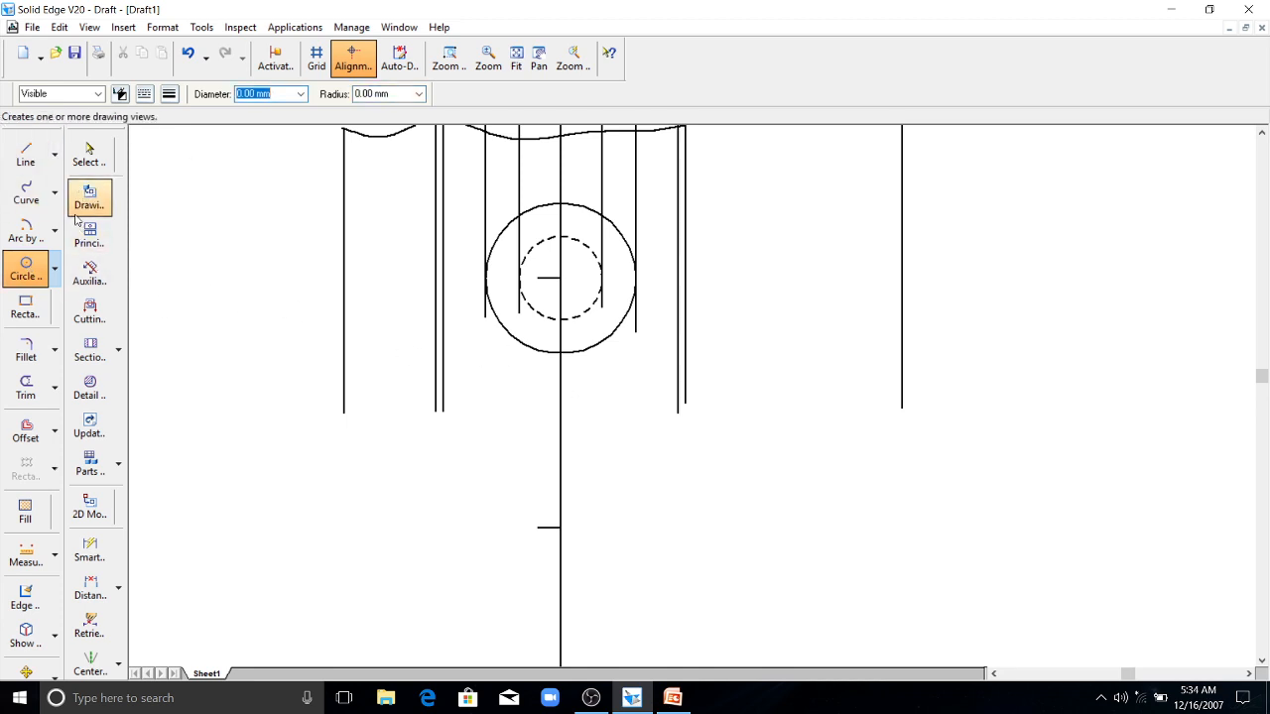
pyautogui.click(561, 528)
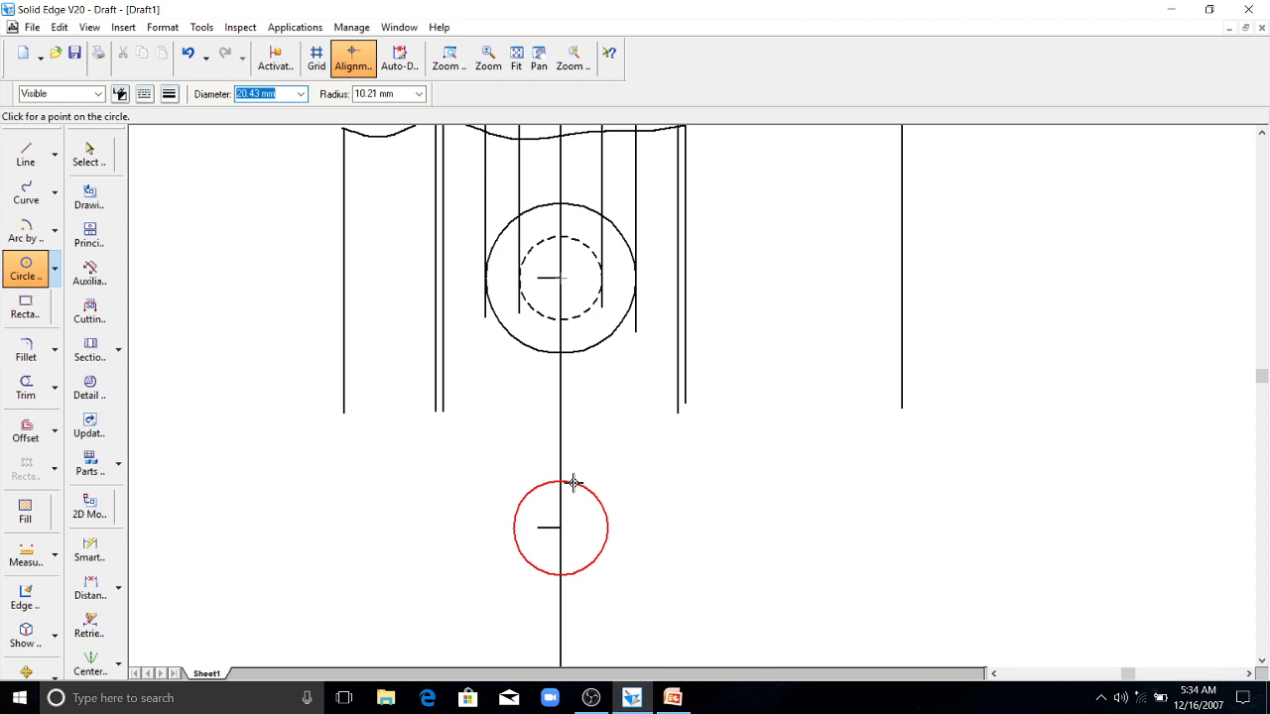
pyautogui.write('18')
pyautogui.press('Return')
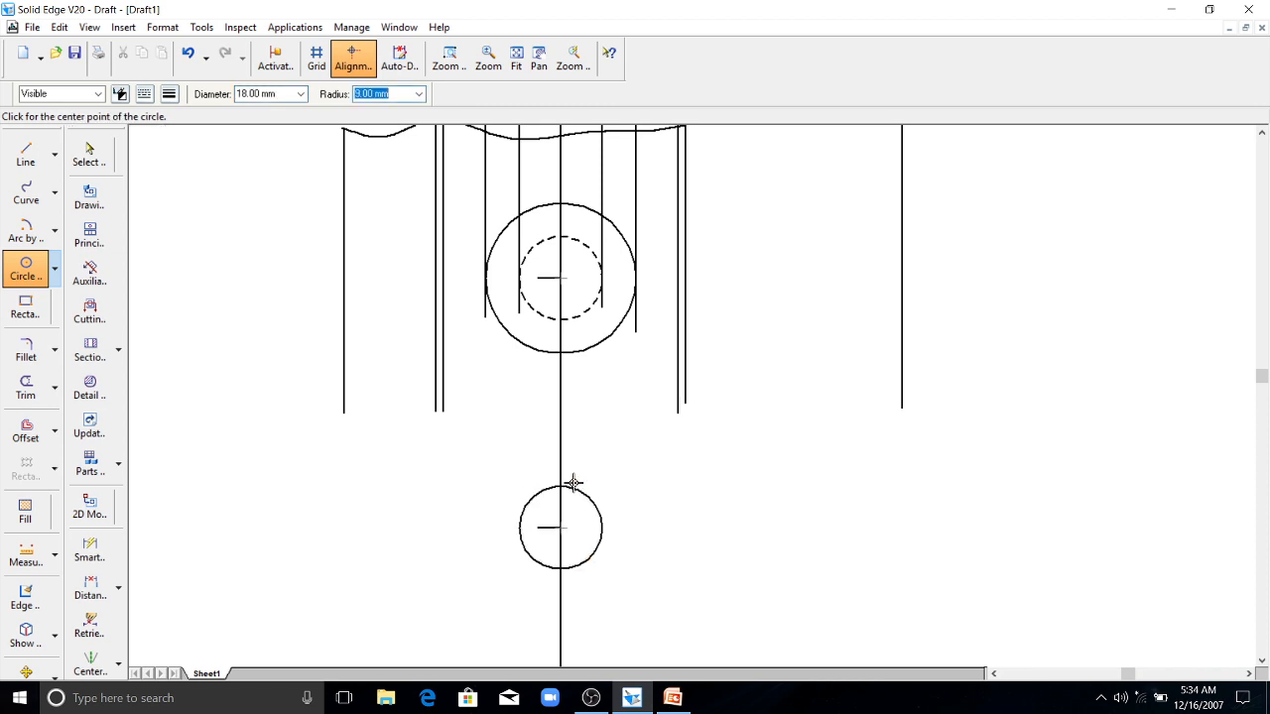
pyautogui.press('Escape')
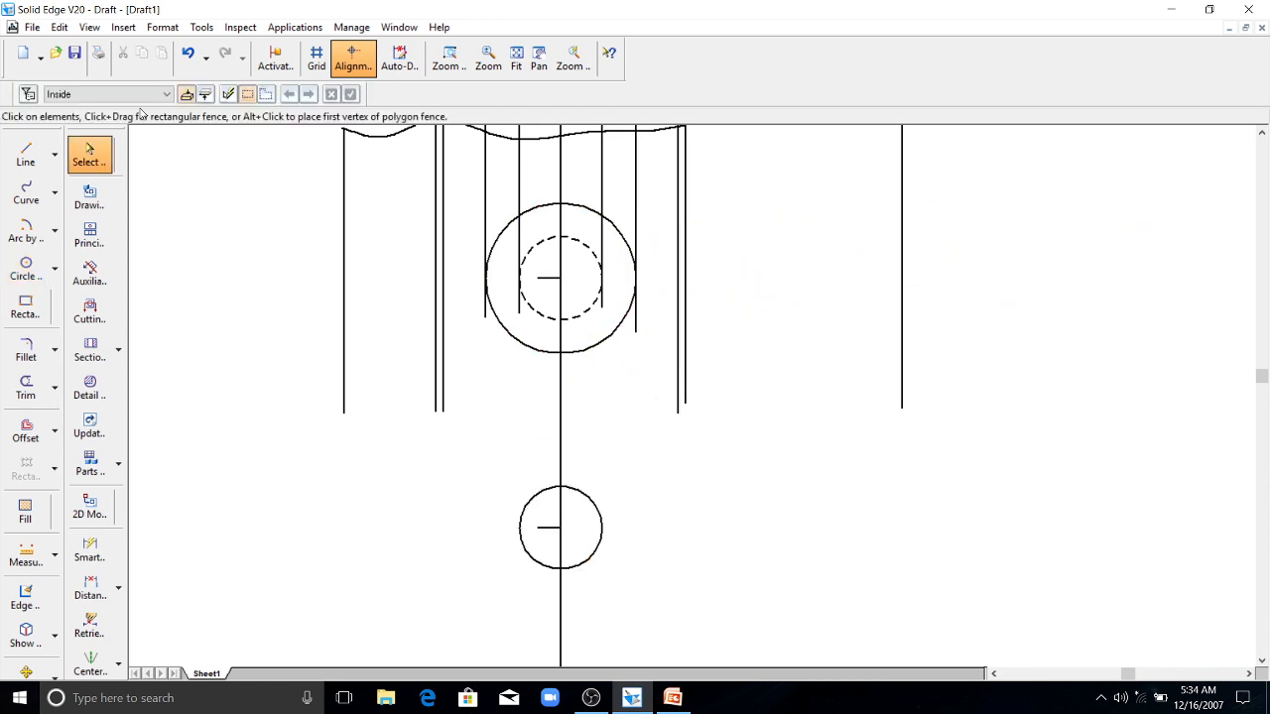
# - Extend both outer rivet-head projection lines vertically downward past the second rivet circle with new lines
pyautogui.click(28, 268)
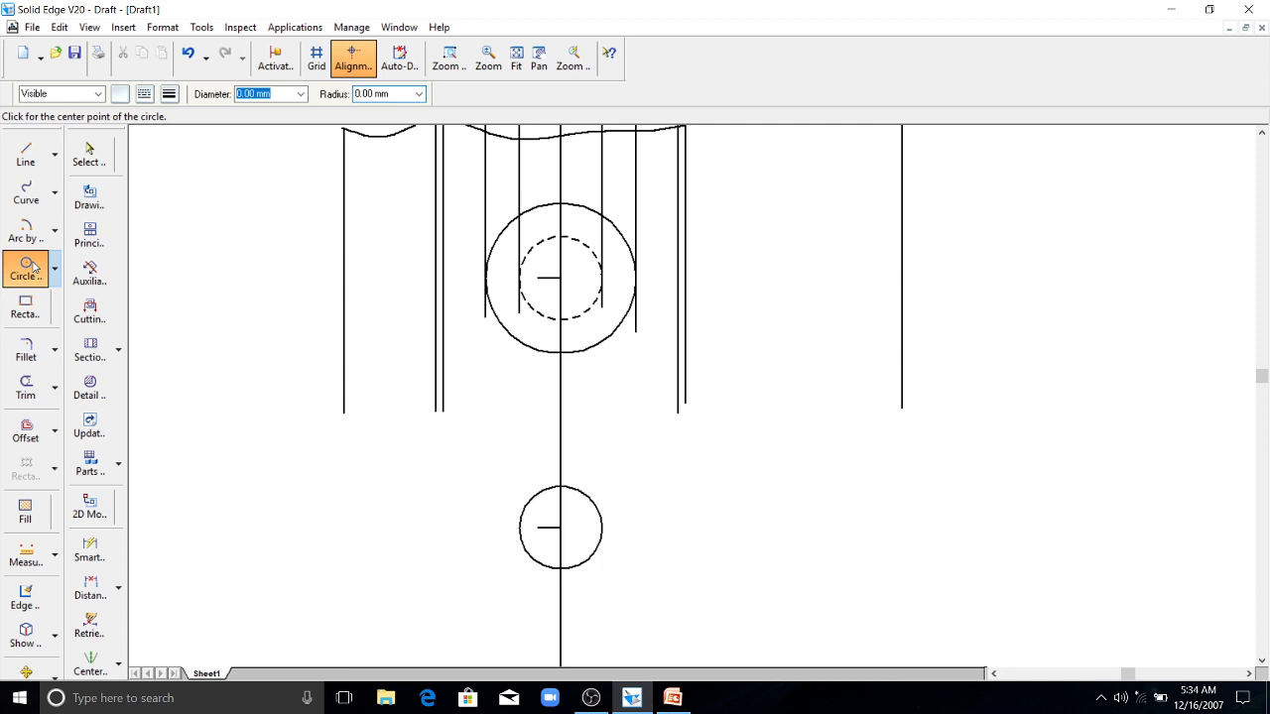
pyautogui.click(26, 154)
pyautogui.click(485, 319)
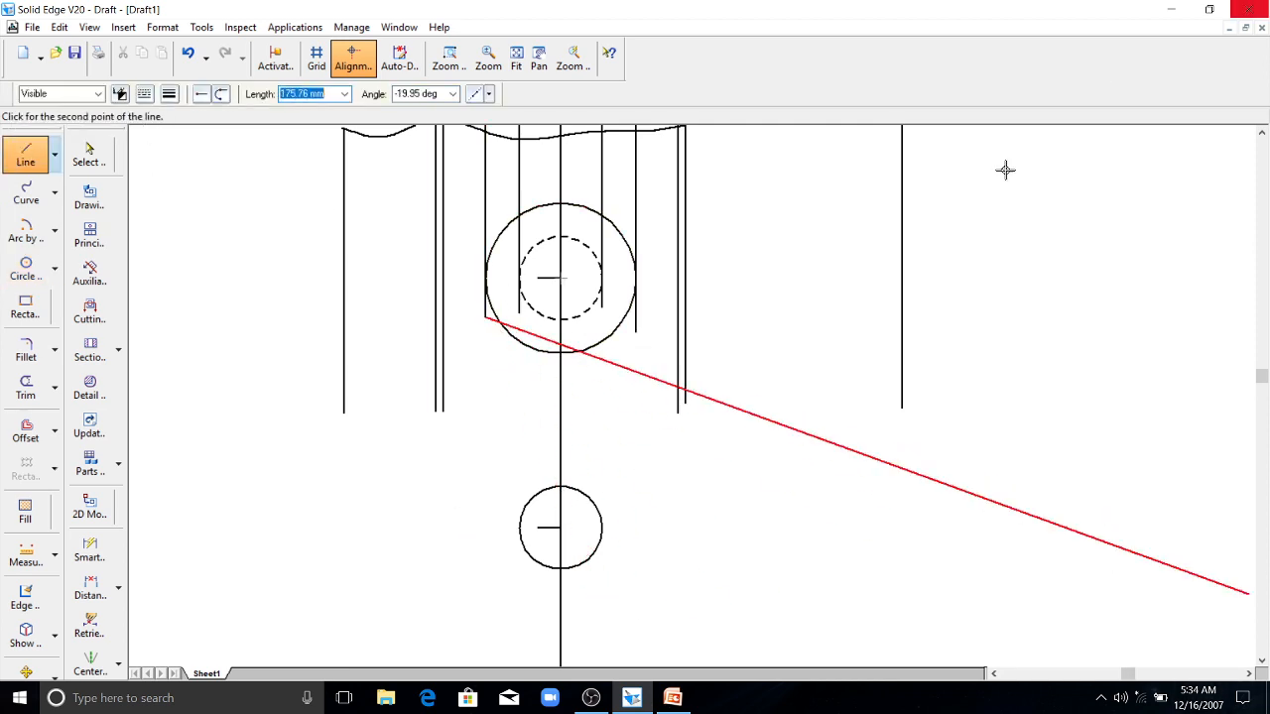
pyautogui.click(486, 633)
pyautogui.press('Escape')
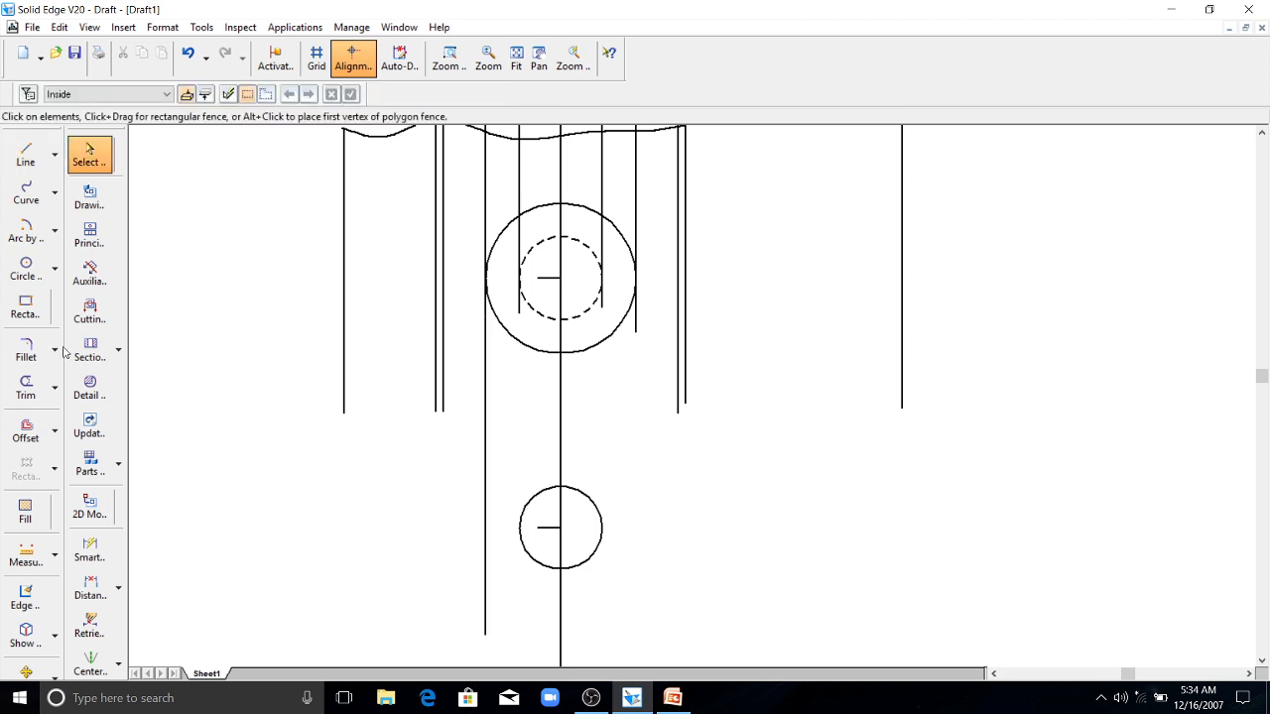
pyautogui.click(26, 159)
pyautogui.click(637, 332)
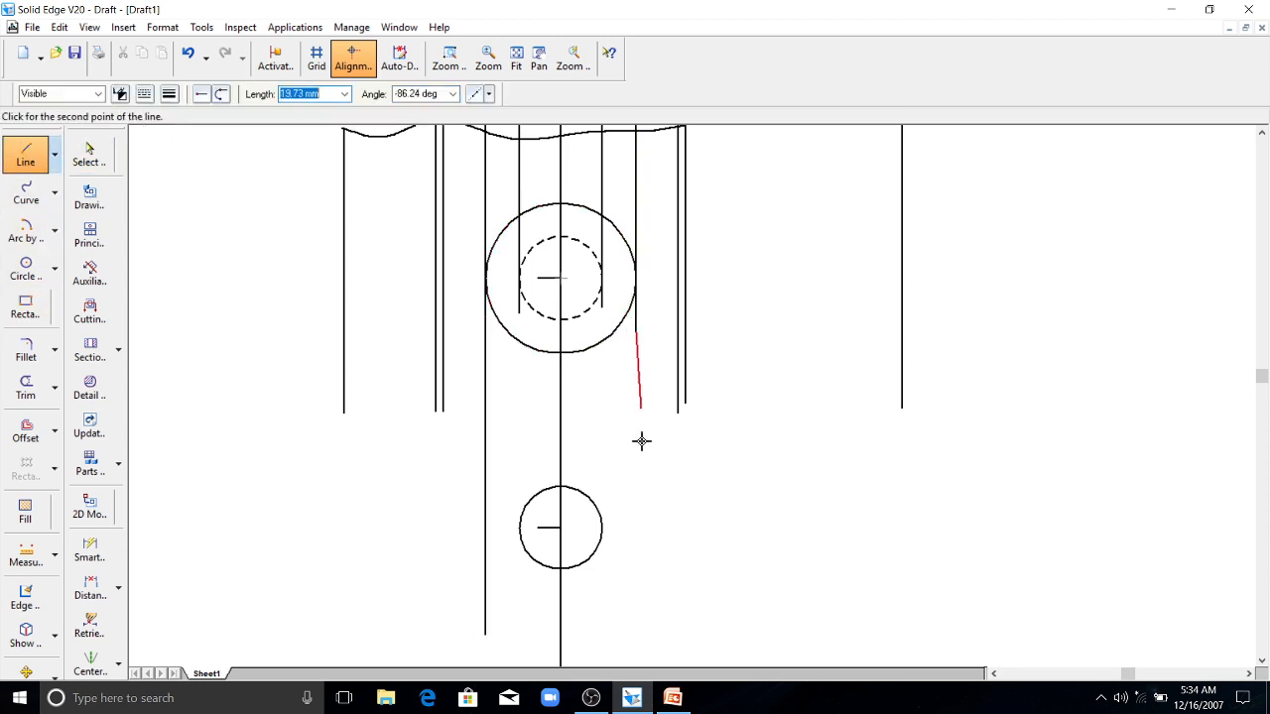
pyautogui.click(637, 649)
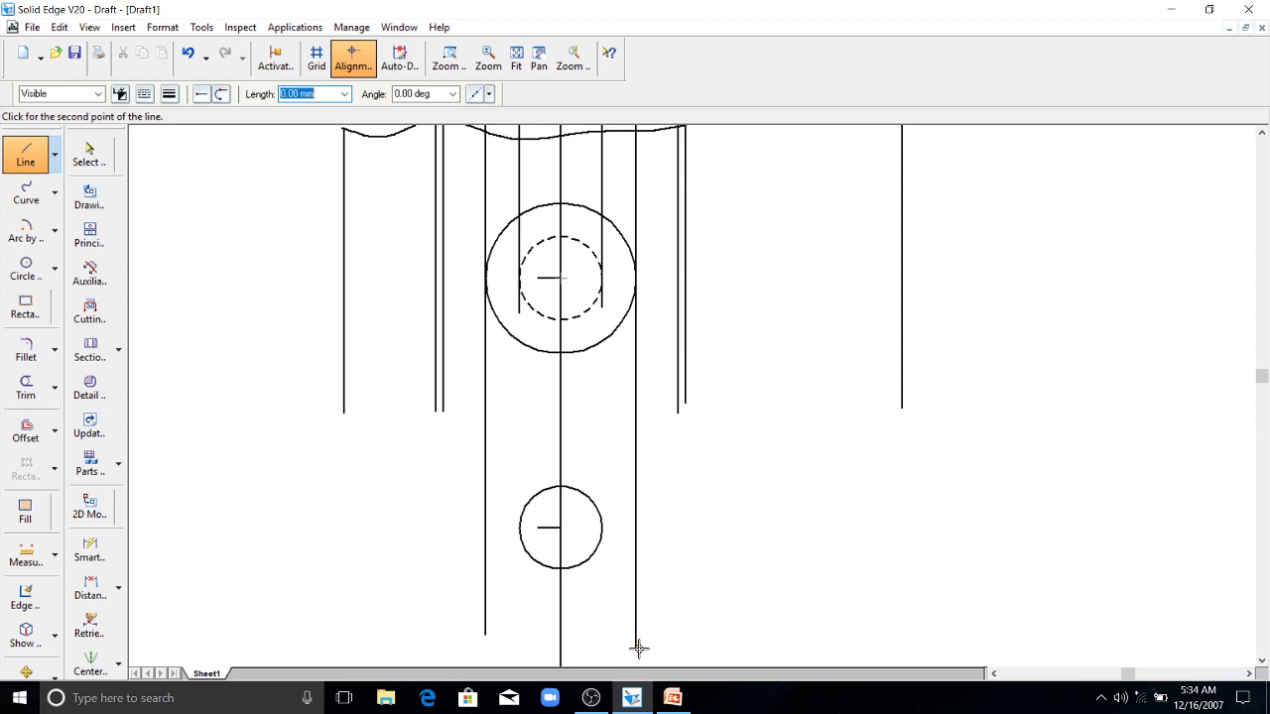
pyautogui.press('Escape')
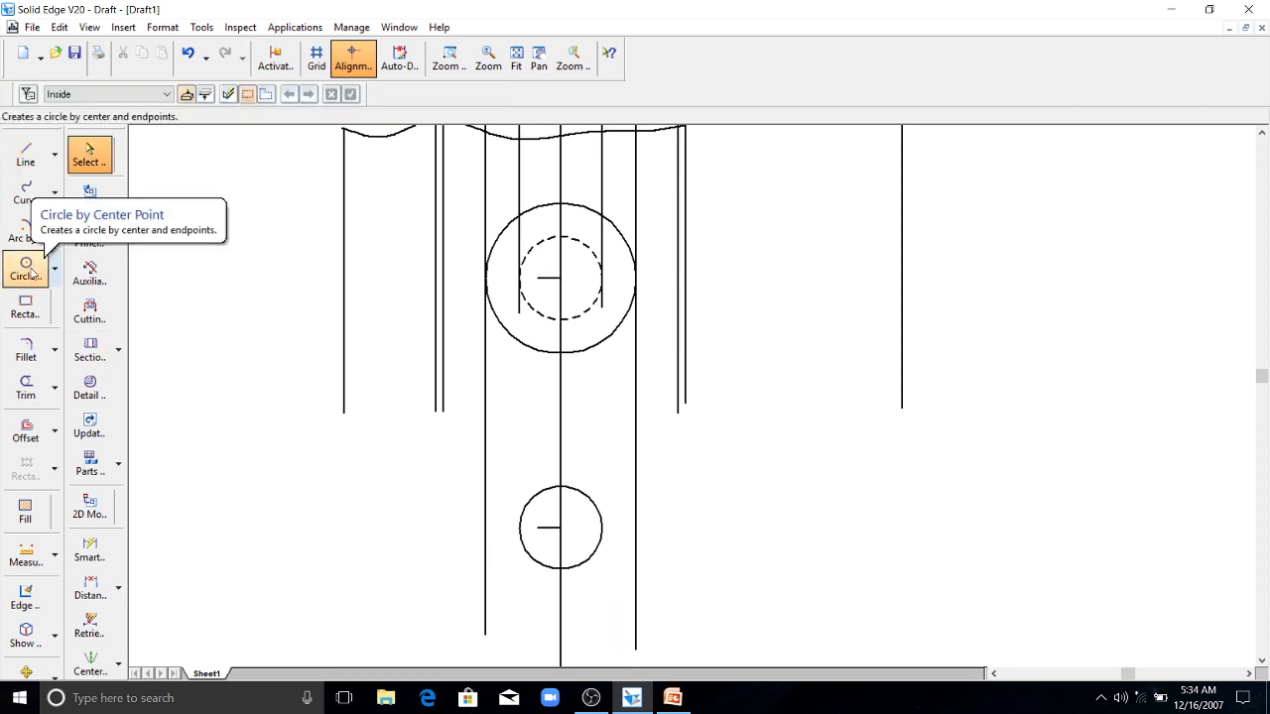
# - Draw a concentric circle about 32.2 mm in diameter around the second rivet's 18 mm circle, out to the extended projection lines
pyautogui.click(30, 272)
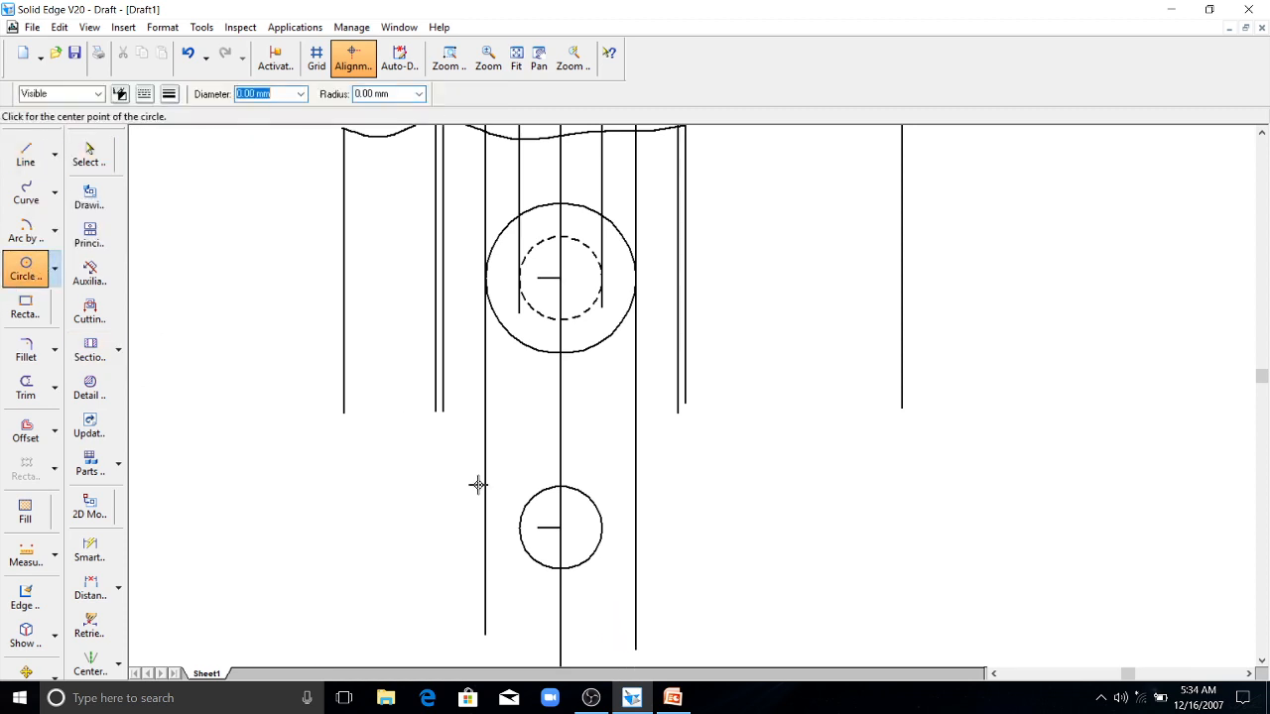
pyautogui.click(560, 526)
pyautogui.click(601, 466)
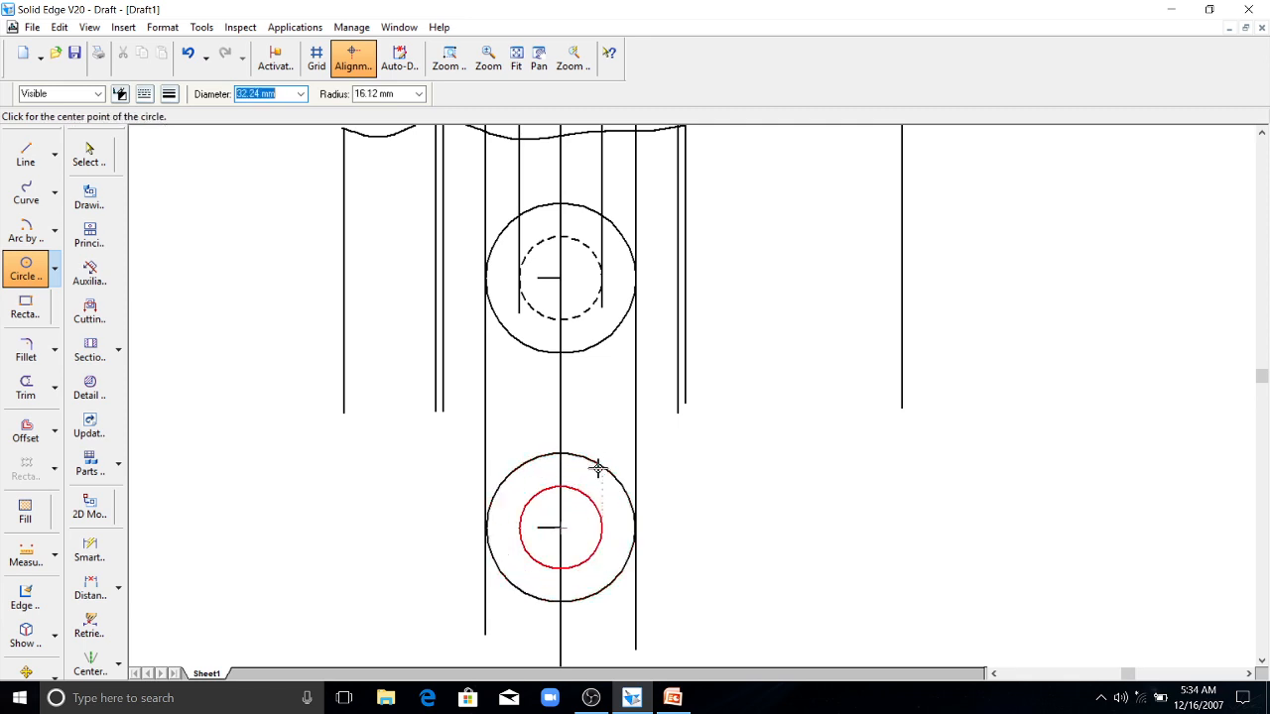
pyautogui.moveTo(1262, 375); pyautogui.dragTo(1262, 431)
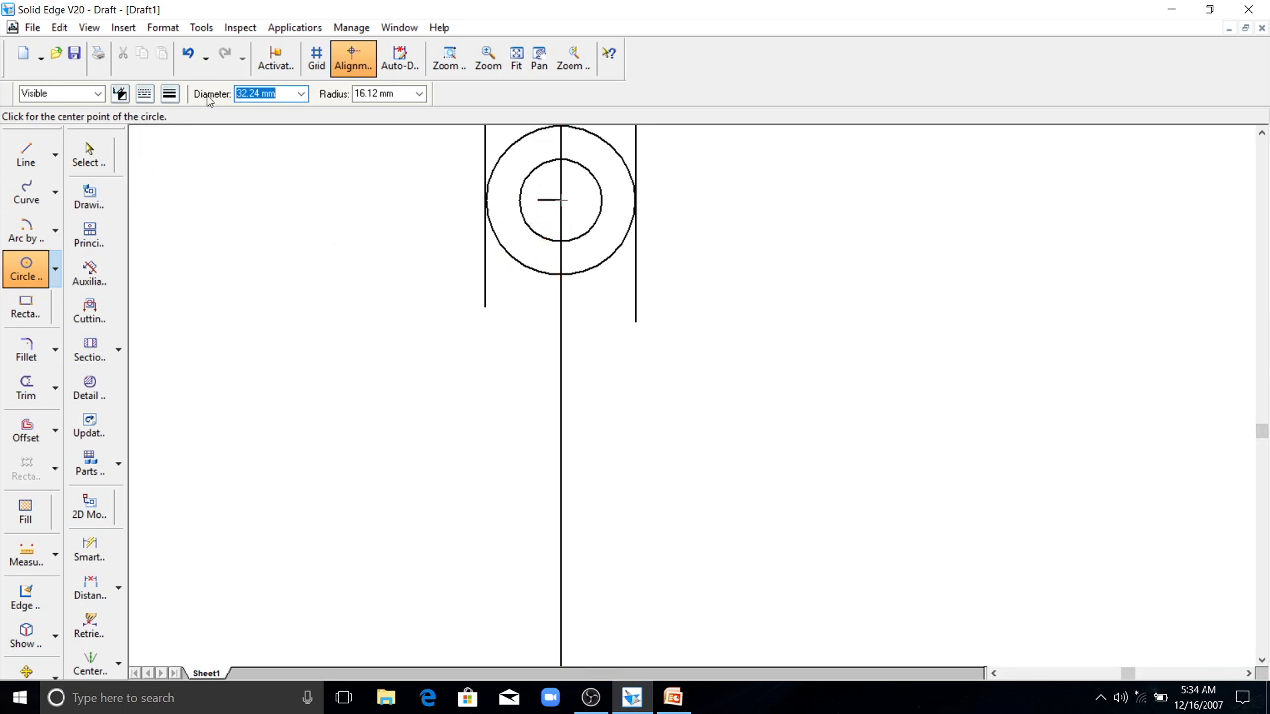
pyautogui.press('Escape')
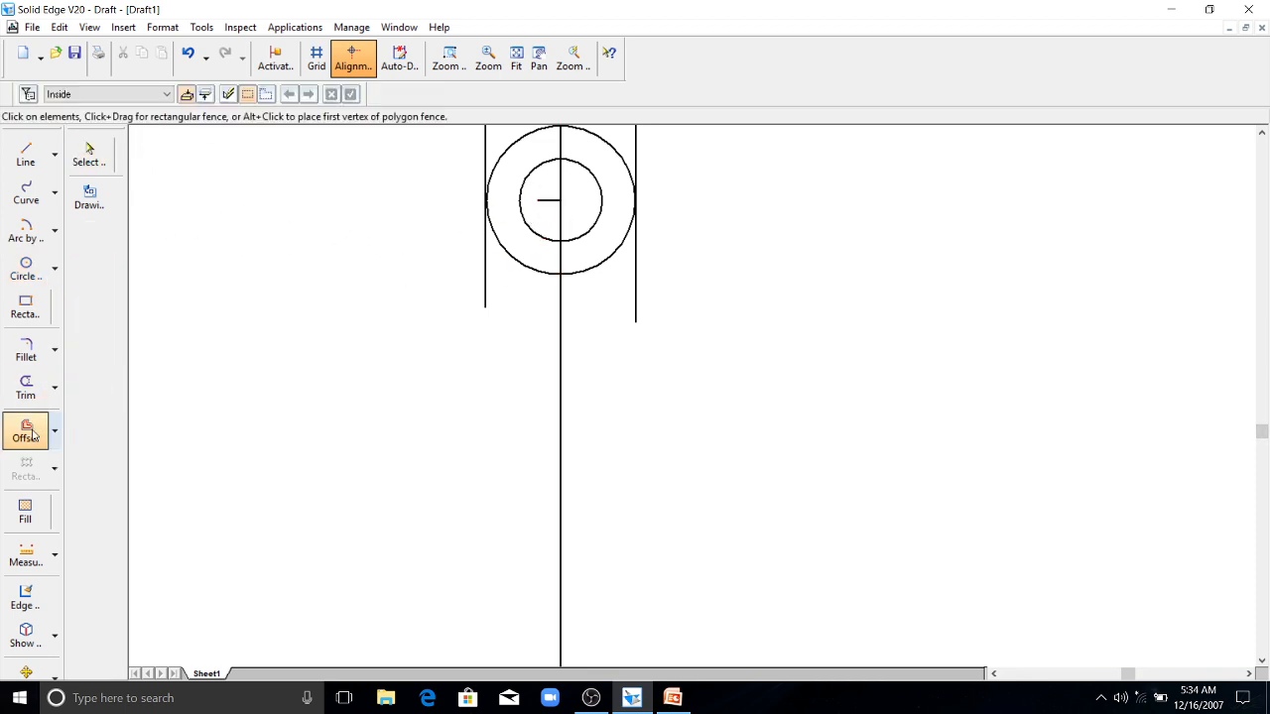
# - Offset the second rivet's short centre line 54 mm downward using Single selection to mark the third rivet's centre
pyautogui.click(26, 432)
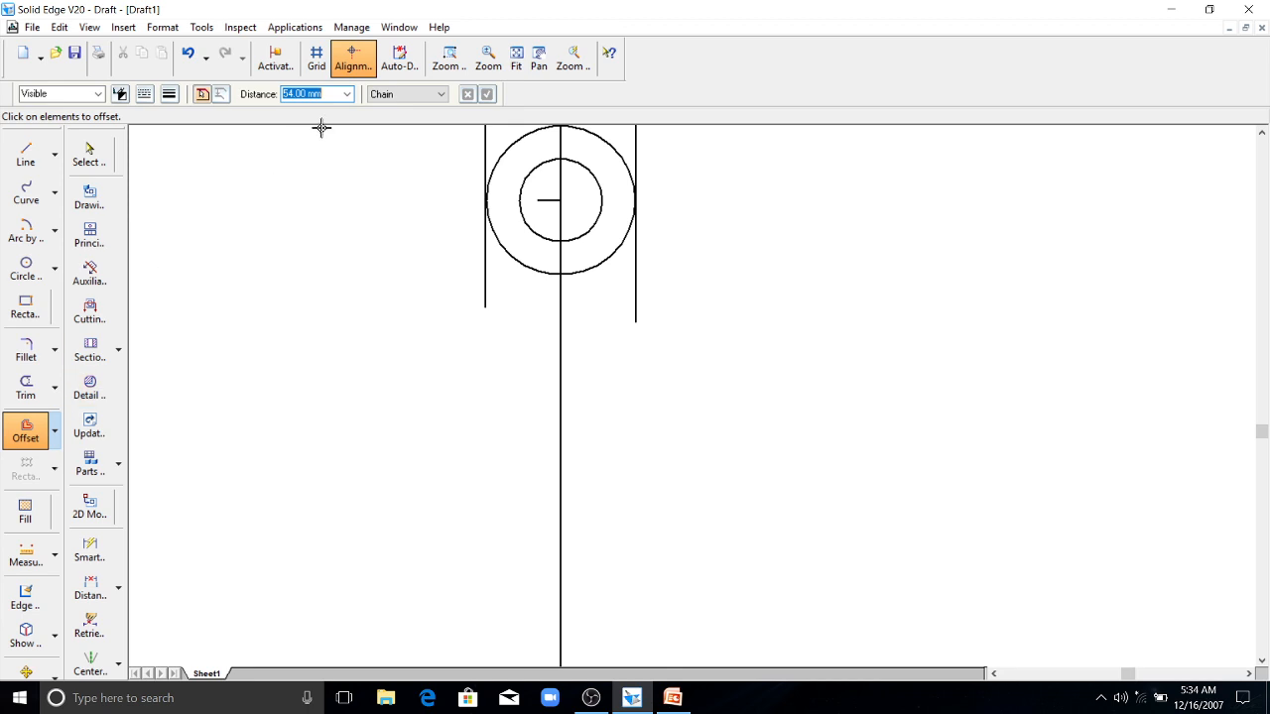
pyautogui.click(441, 95)
pyautogui.click(417, 120)
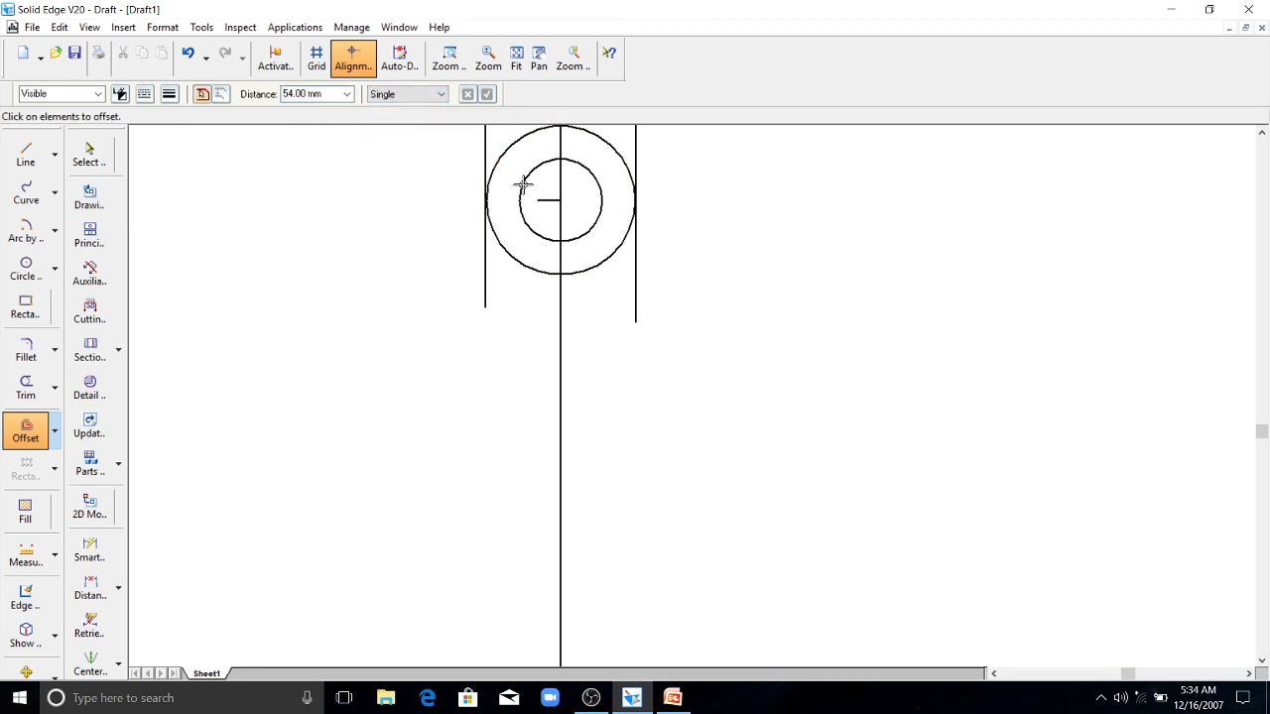
pyautogui.click(546, 202)
pyautogui.rightClick(546, 204)
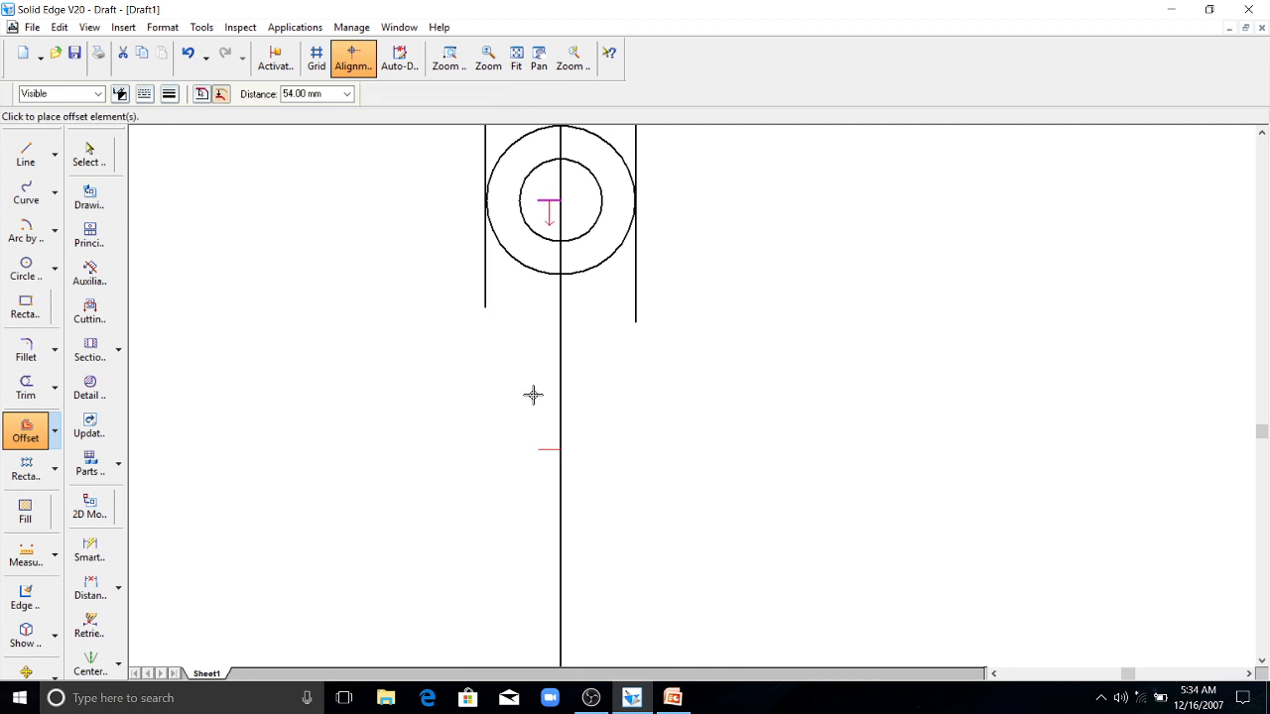
# - Draw an 18 mm diameter circle centred on the vertical centre line at the third rivet's short centre mark
pyautogui.click(26, 268)
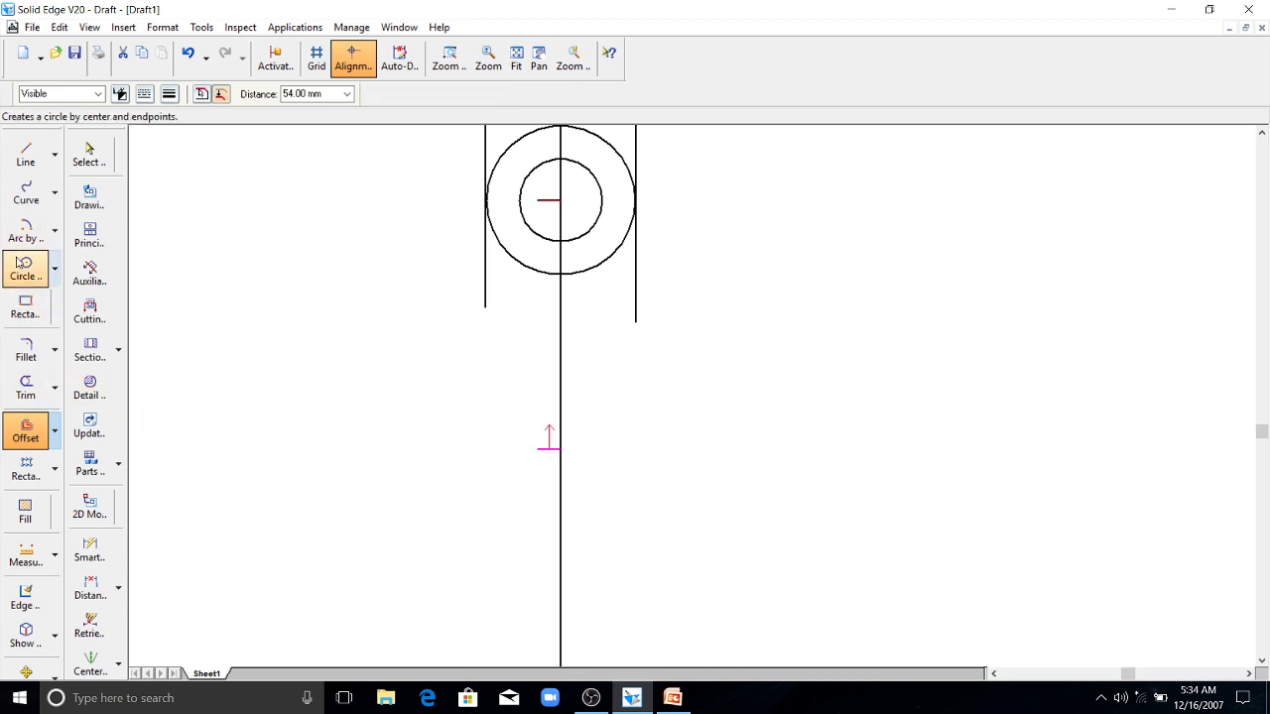
pyautogui.click(560, 449)
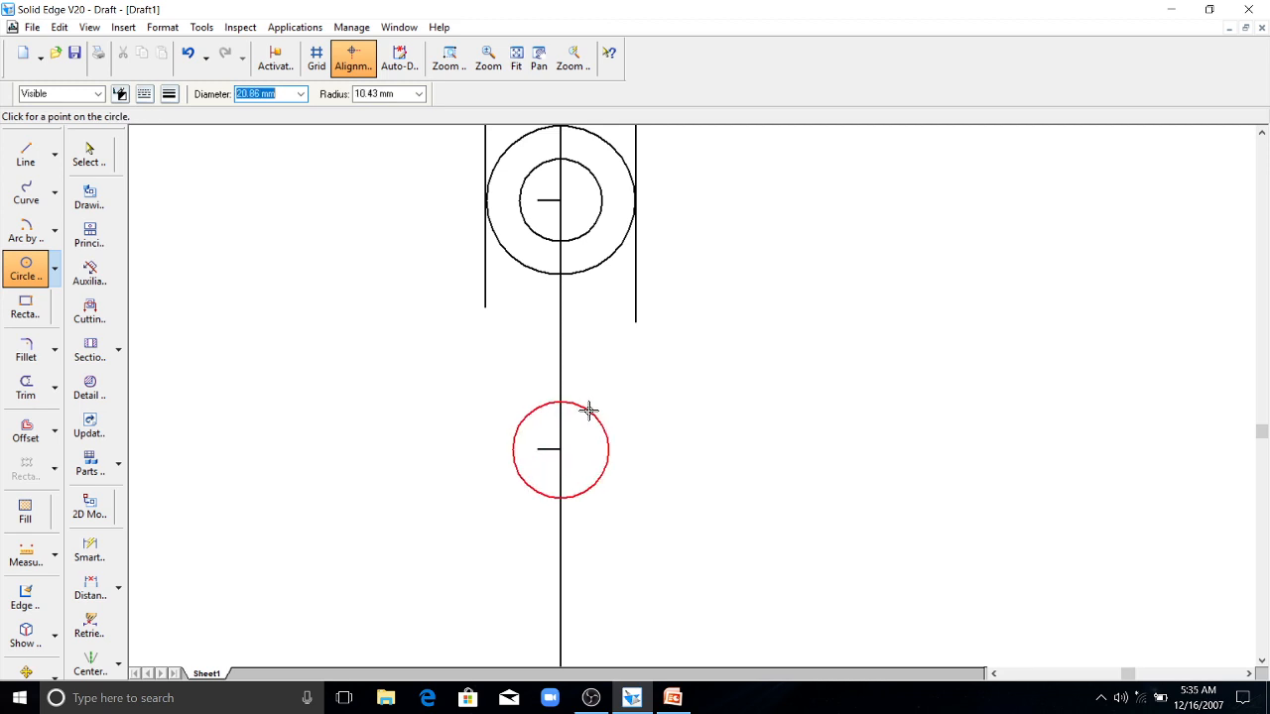
pyautogui.write('18')
pyautogui.press('Return')
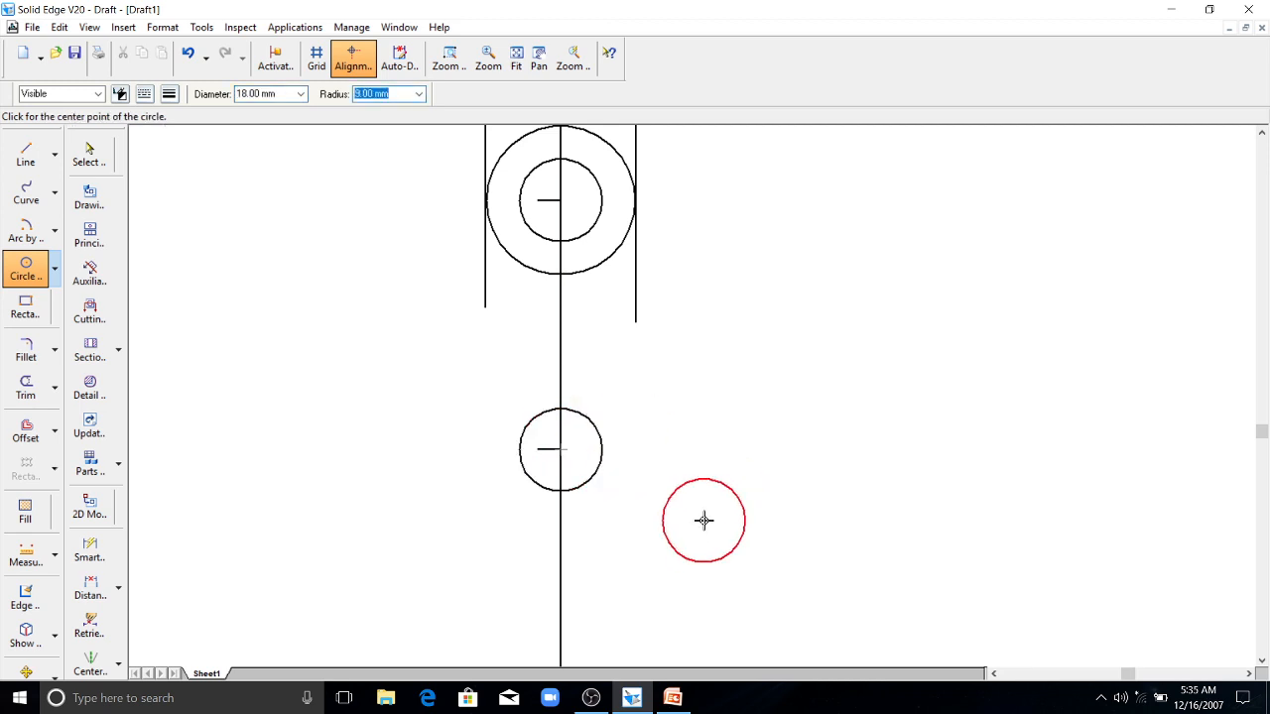
pyautogui.press('Escape')
# - Continue both outer rivet-head projection lines vertically downward past the third rivet circle
pyautogui.click(26, 154)
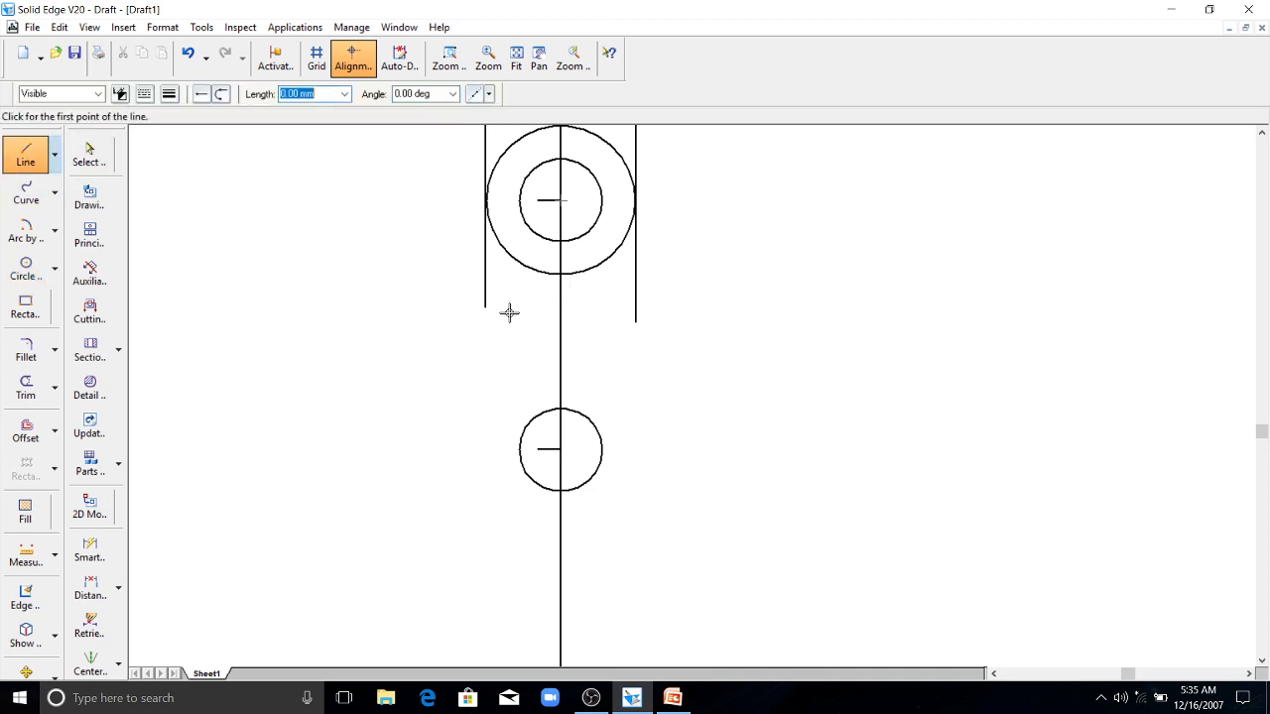
pyautogui.click(485, 306)
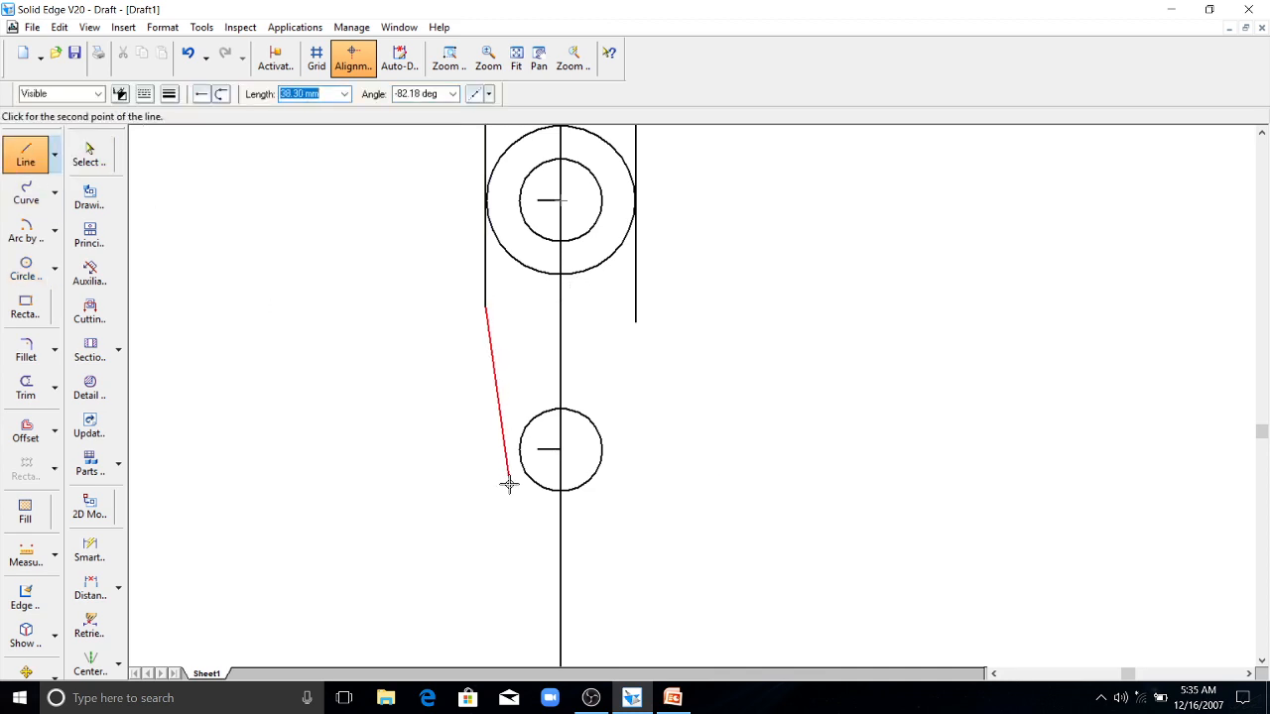
pyautogui.click(485, 544)
pyautogui.press('Escape')
pyautogui.click(26, 154)
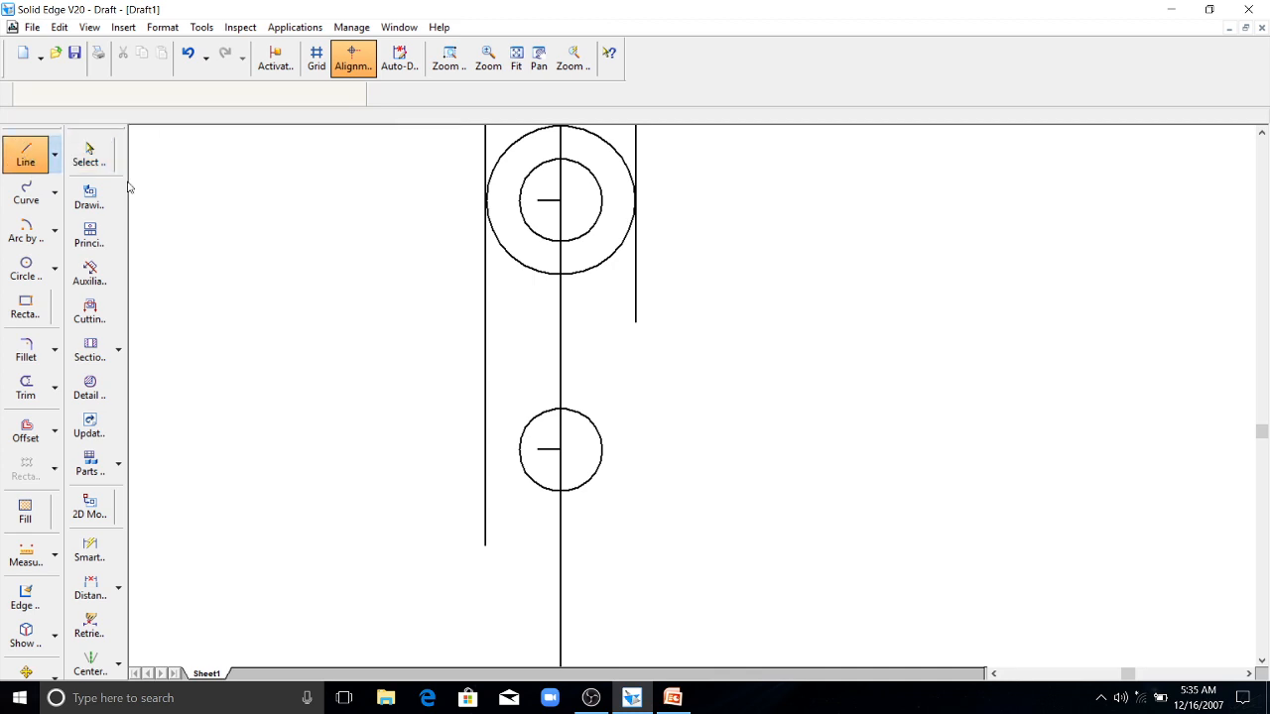
pyautogui.click(636, 319)
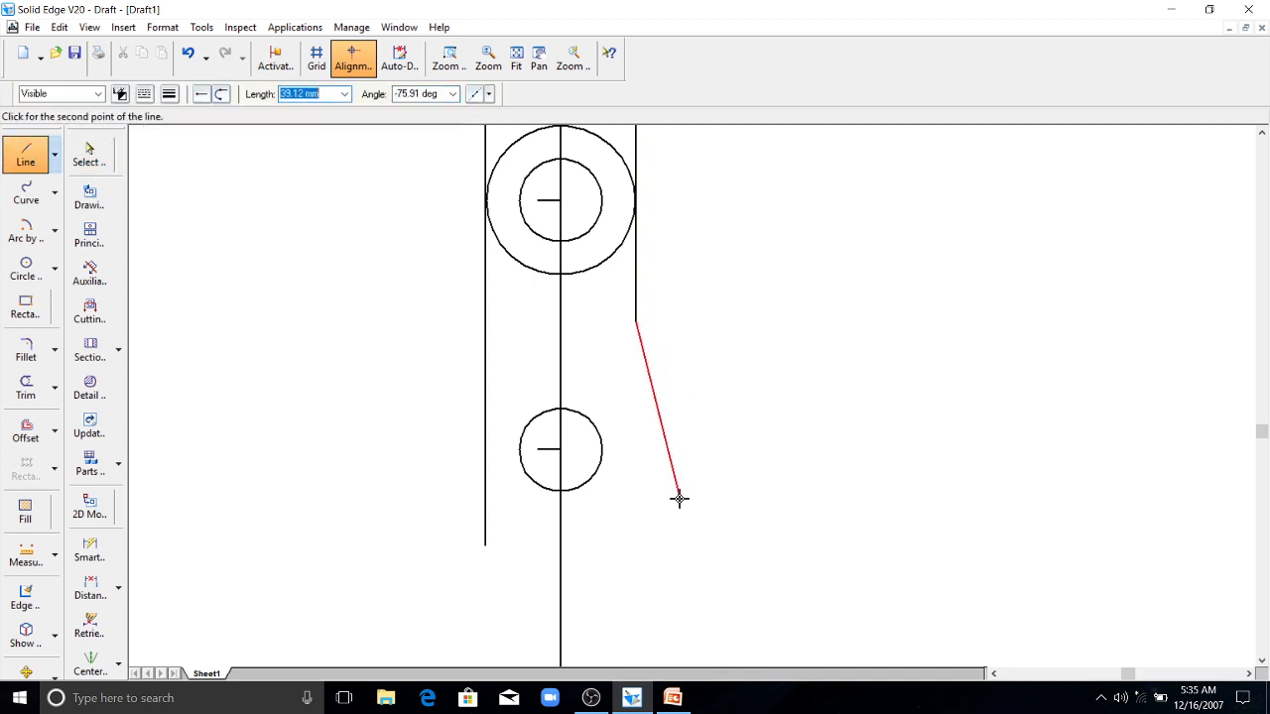
pyautogui.click(636, 581)
pyautogui.press('Escape')
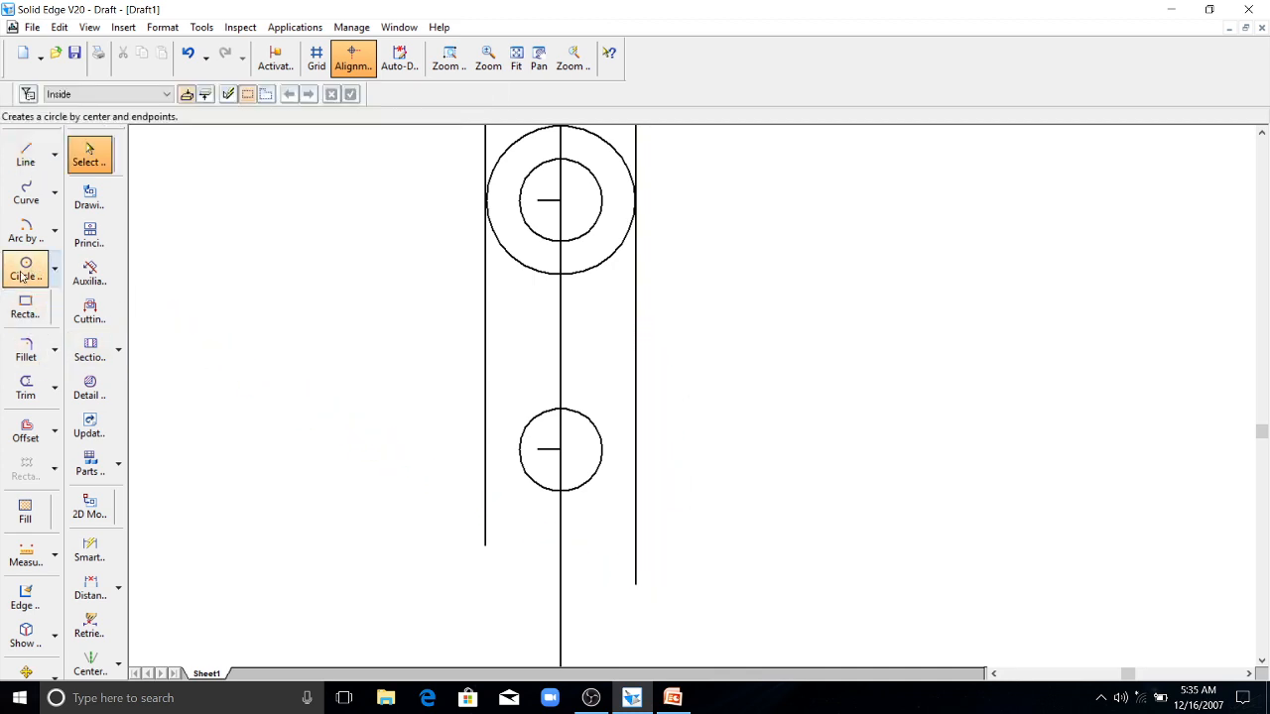
# - Draw a circle concentric with the third rivet's 18 mm circle, reaching out to the outer rivet-head projection line
pyautogui.click(24, 270)
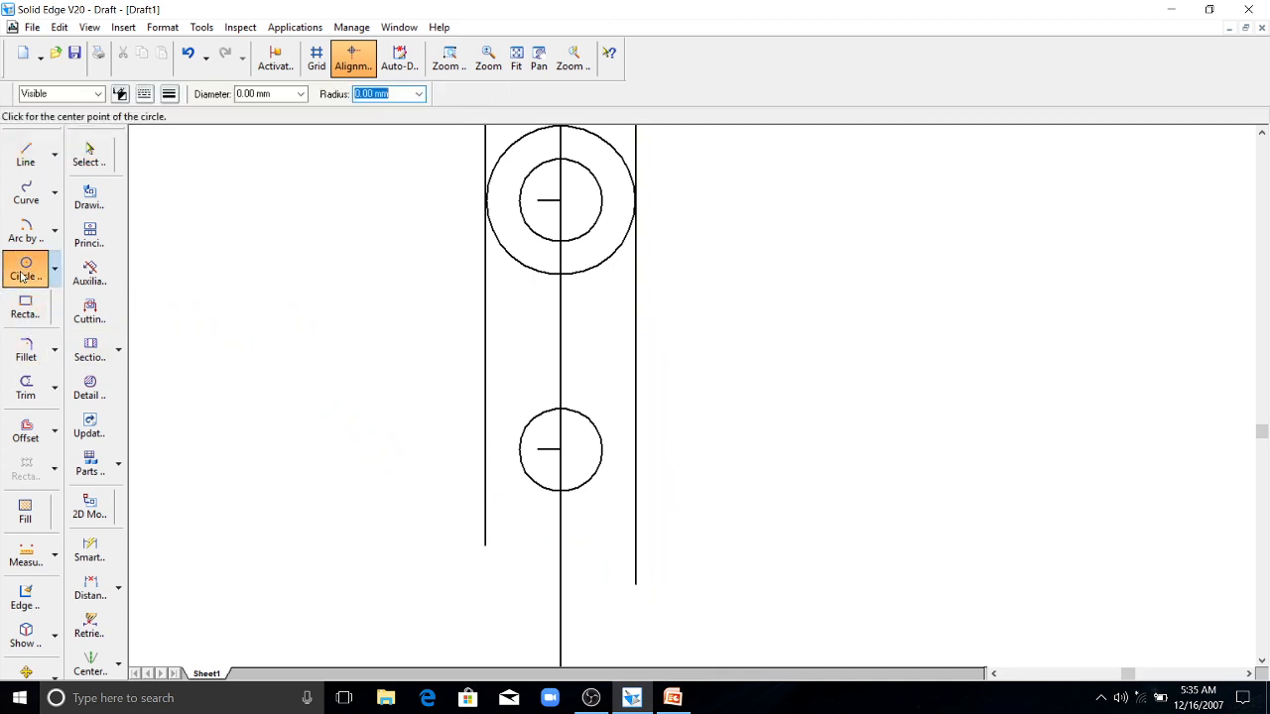
pyautogui.click(560, 449)
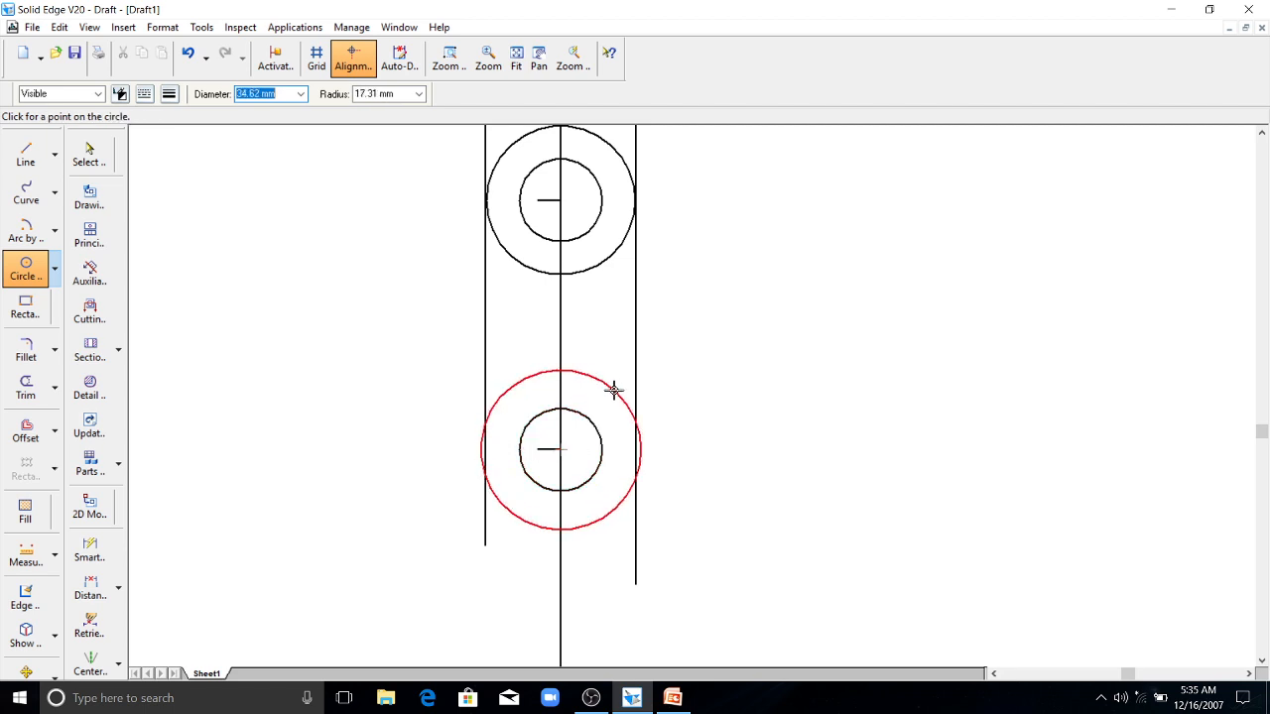
pyautogui.click(635, 447)
pyautogui.press('Escape')
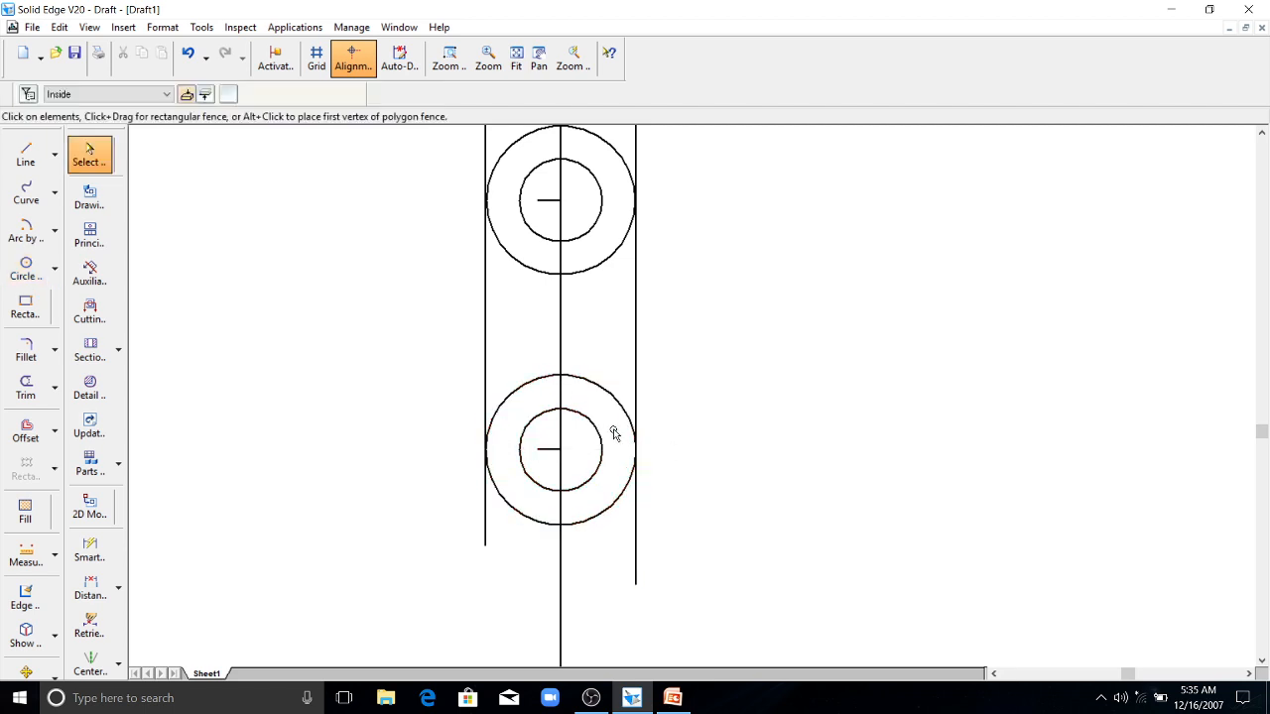
# - Change the line type of the second and third rivets' inner 18 mm circles to dashed
pyautogui.click(583, 422)
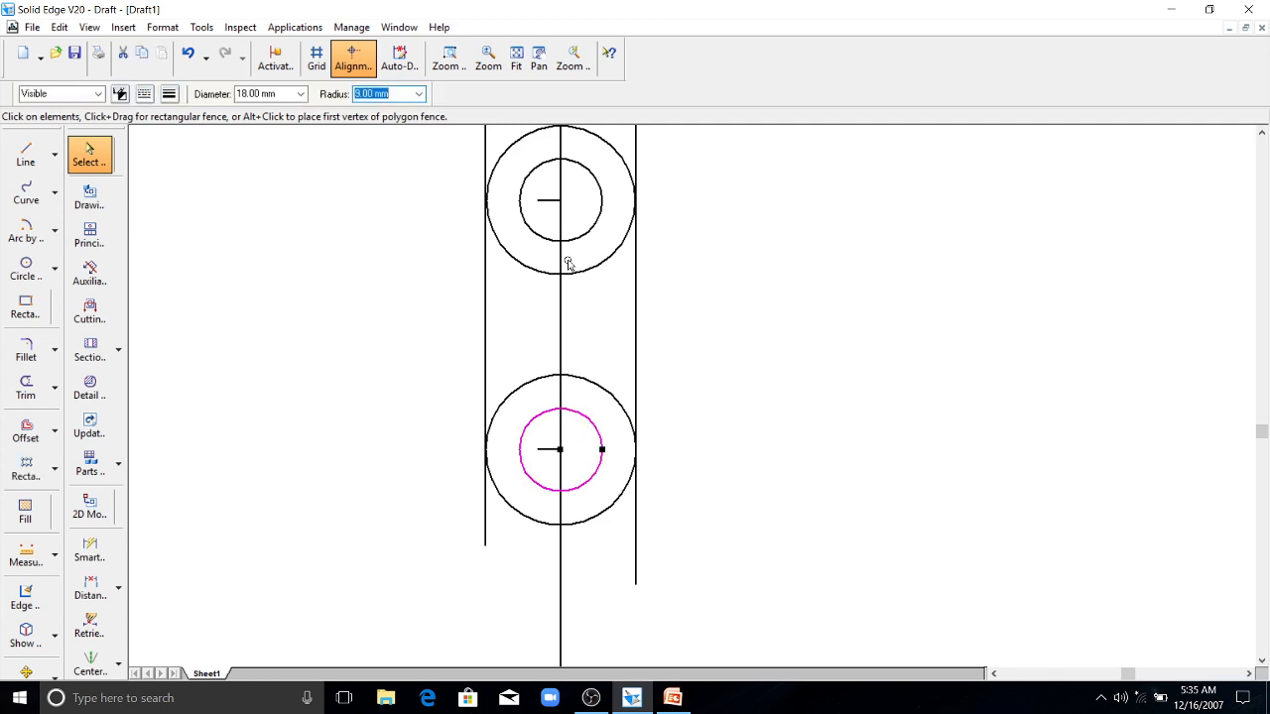
pyautogui.click(144, 94)
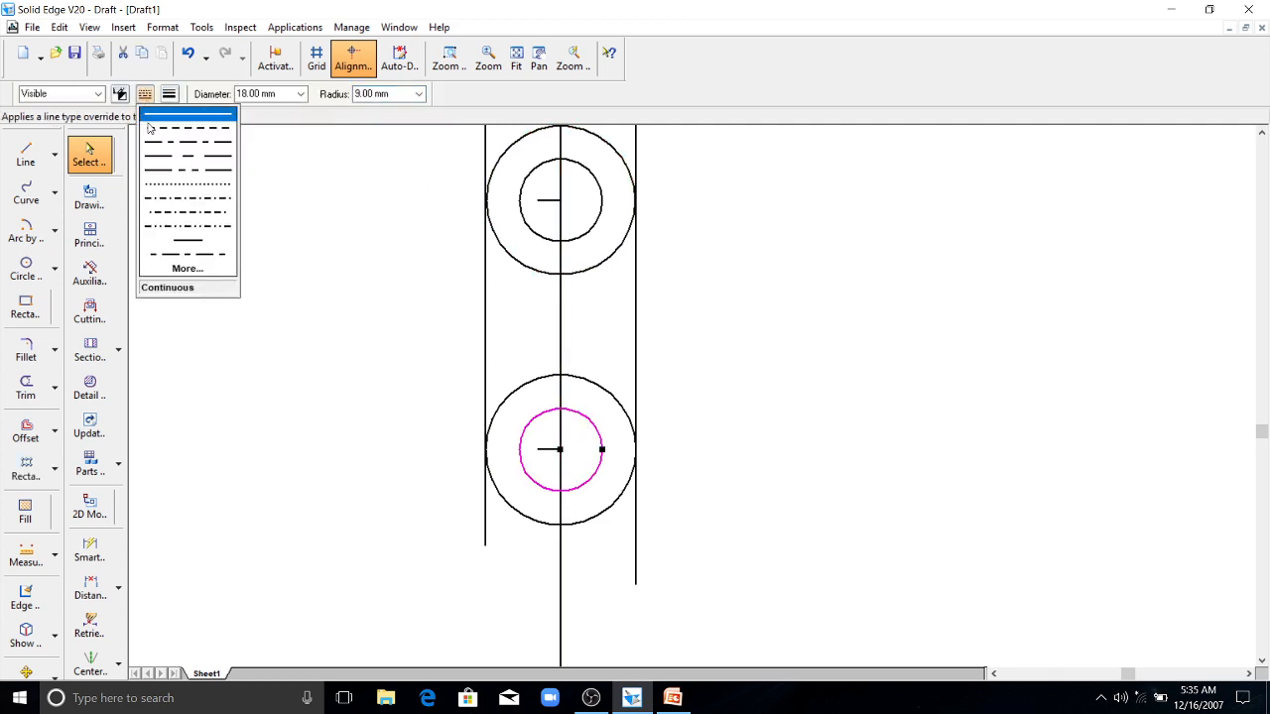
pyautogui.click(188, 126)
pyautogui.click(539, 167)
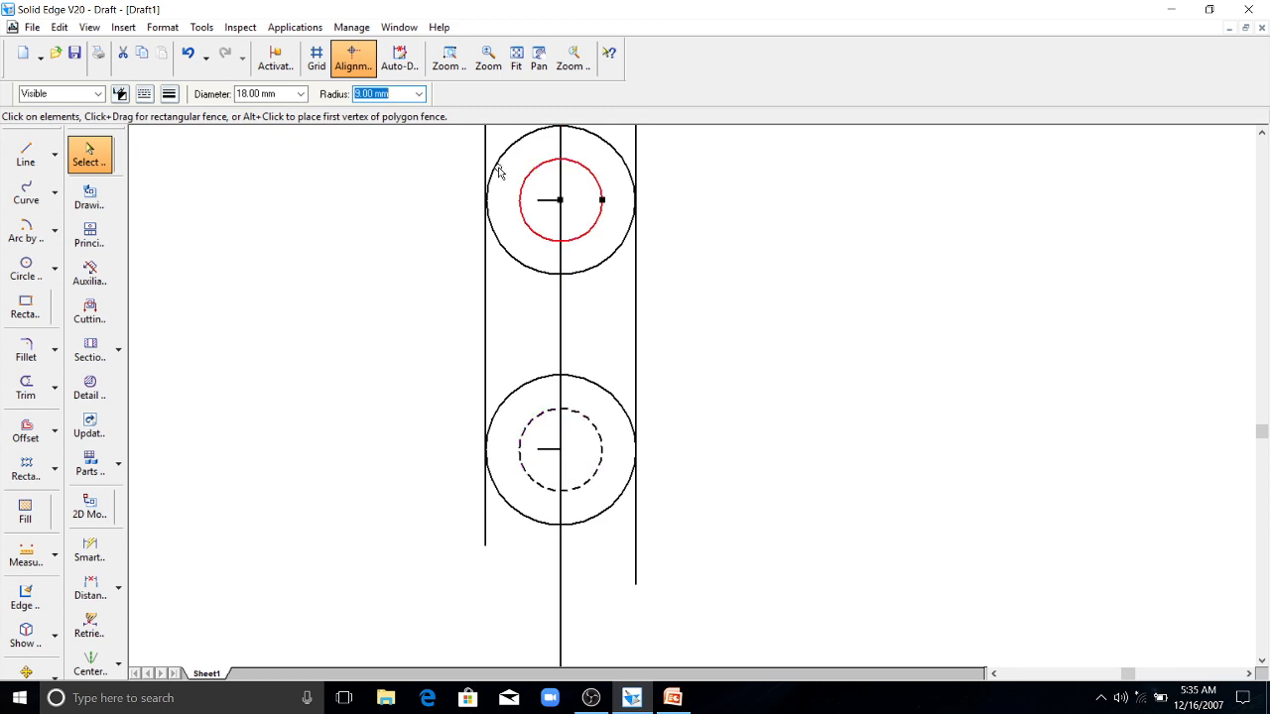
pyautogui.click(144, 94)
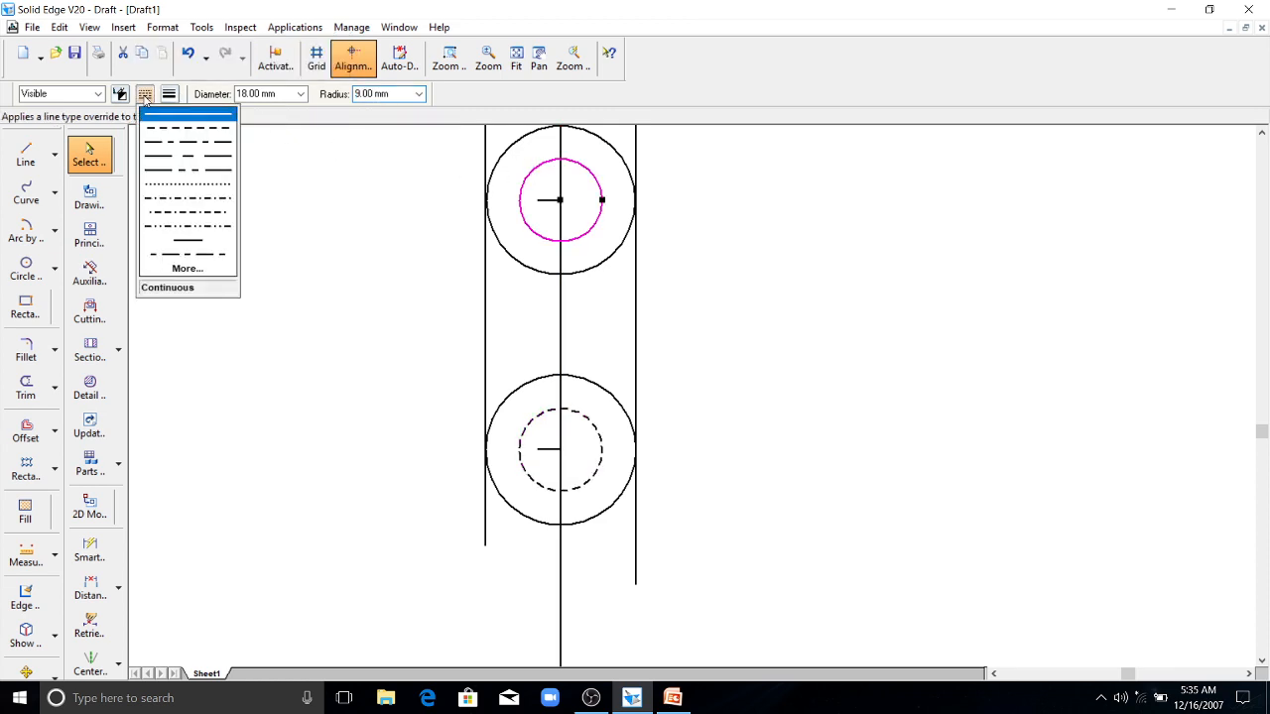
pyautogui.click(184, 130)
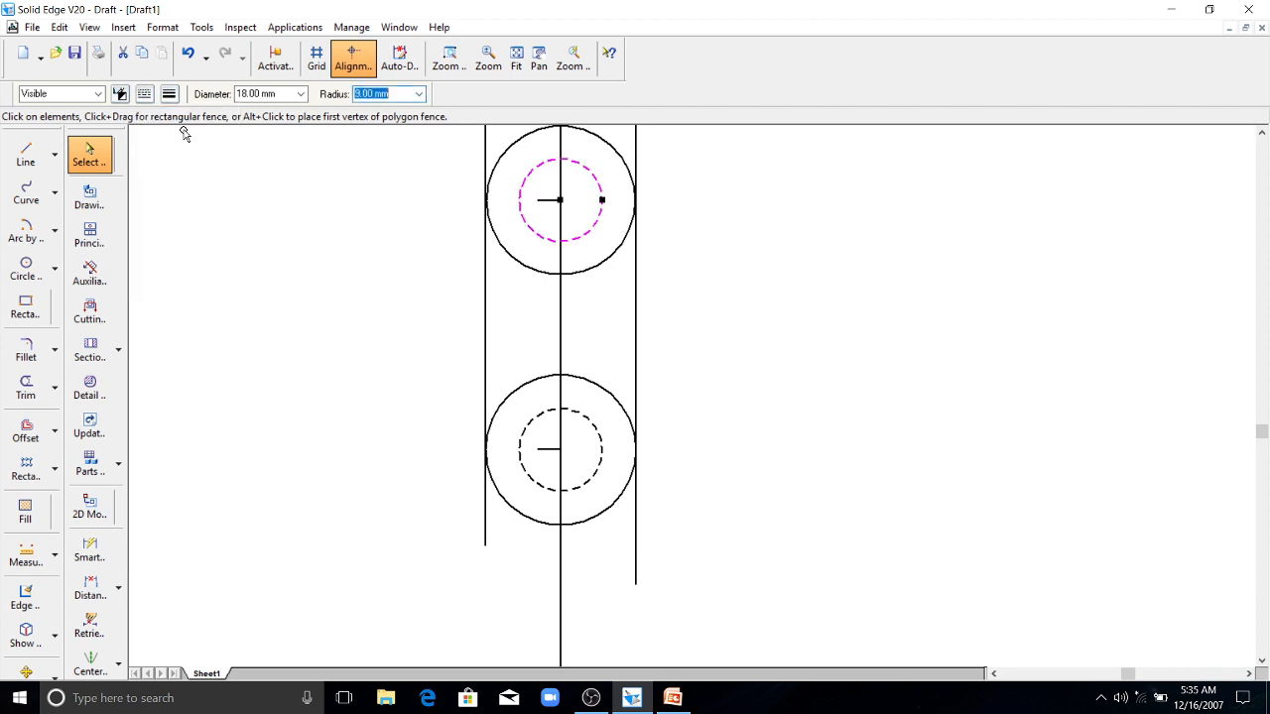
pyautogui.click(499, 261)
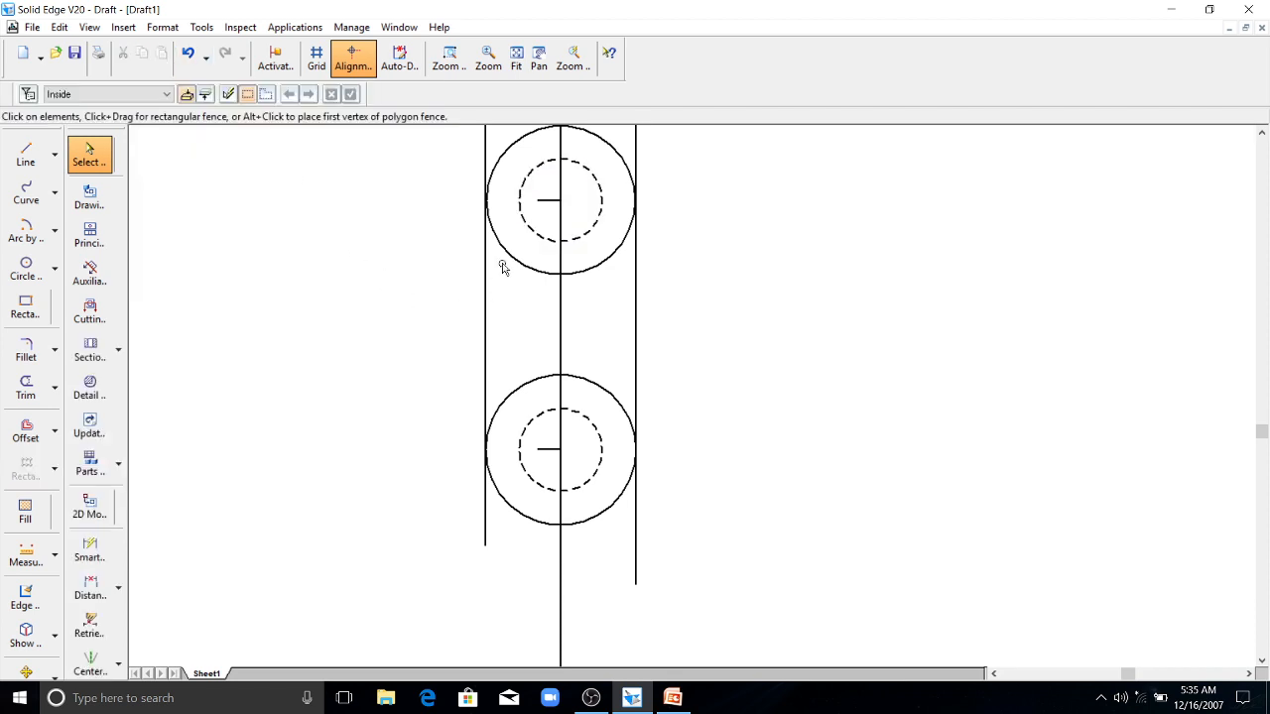
# - Extend the second rivet's short horizontal centre line past both outer projection lines, to about 47 mm long
pyautogui.click(557, 202)
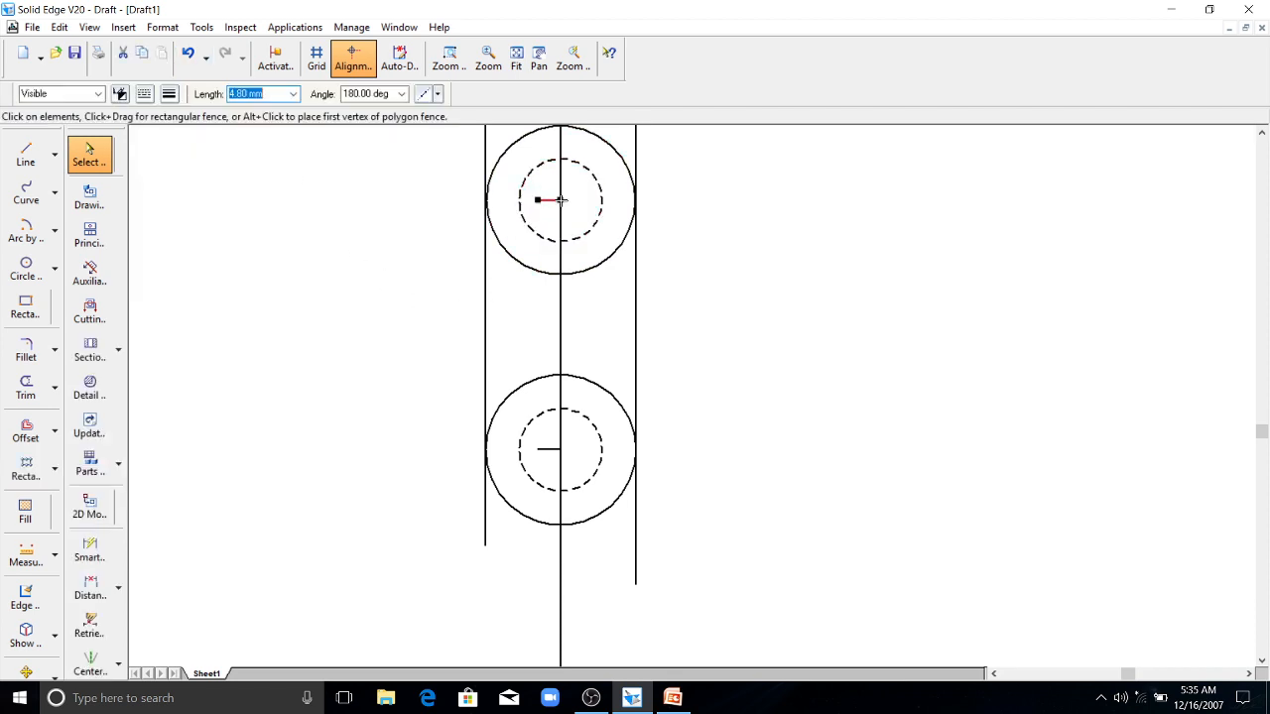
pyautogui.moveTo(560, 199); pyautogui.dragTo(664, 201)
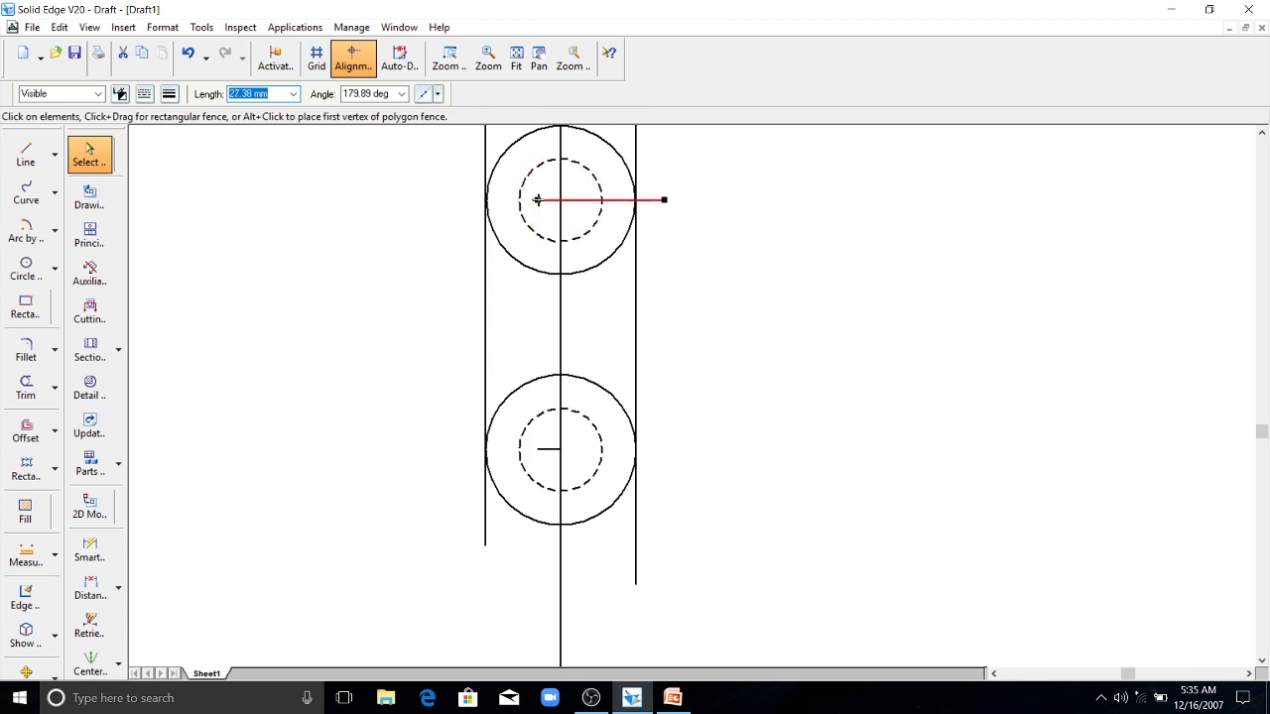
pyautogui.moveTo(537, 200); pyautogui.dragTo(446, 200)
# - Extend the third rivet's short horizontal centre line past both outer projection lines, to about 58 mm long
pyautogui.click(550, 450)
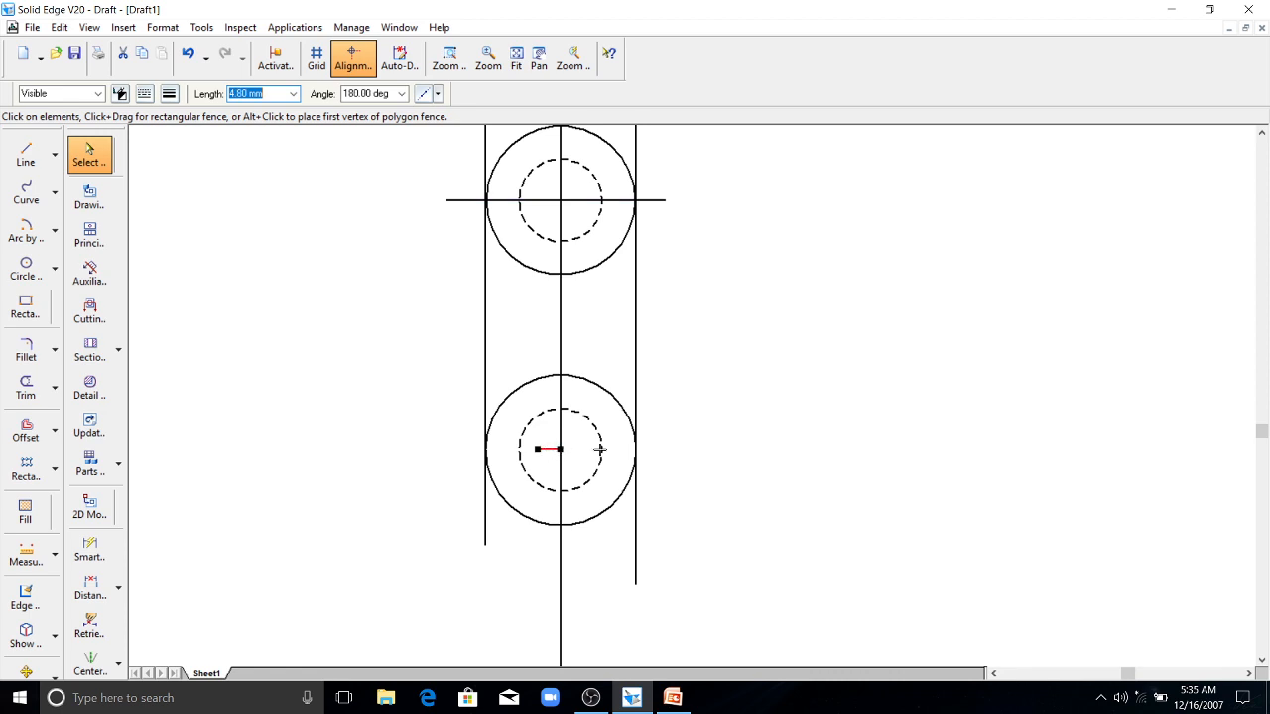
pyautogui.moveTo(599, 449); pyautogui.dragTo(672, 449)
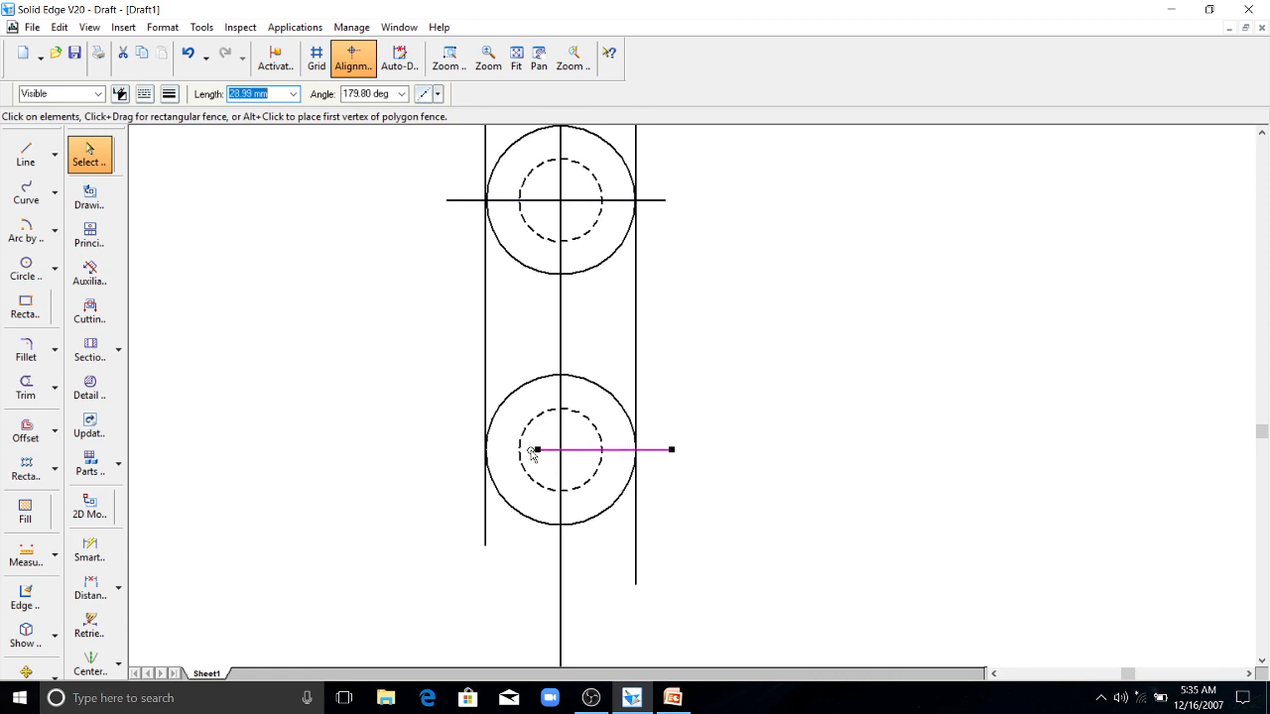
pyautogui.moveTo(536, 449); pyautogui.dragTo(436, 451)
pyautogui.scroll(3, 513, 413)
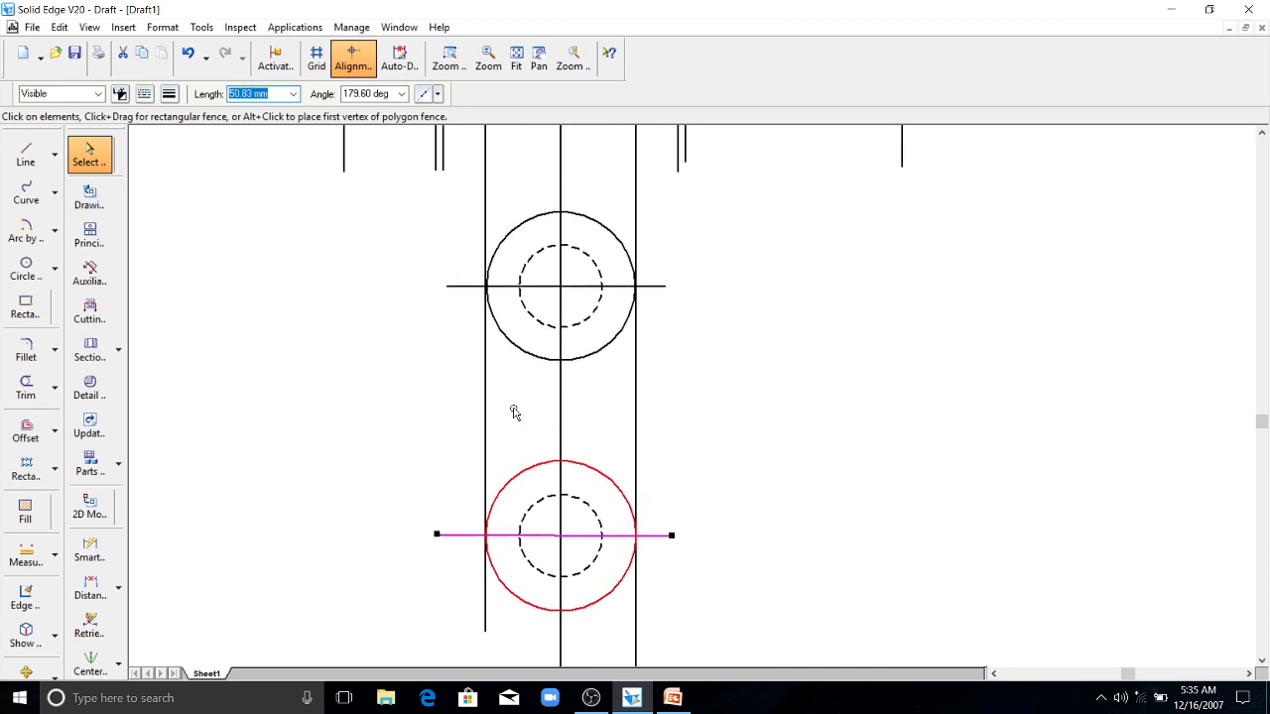
pyautogui.scroll(-1, 513, 414)
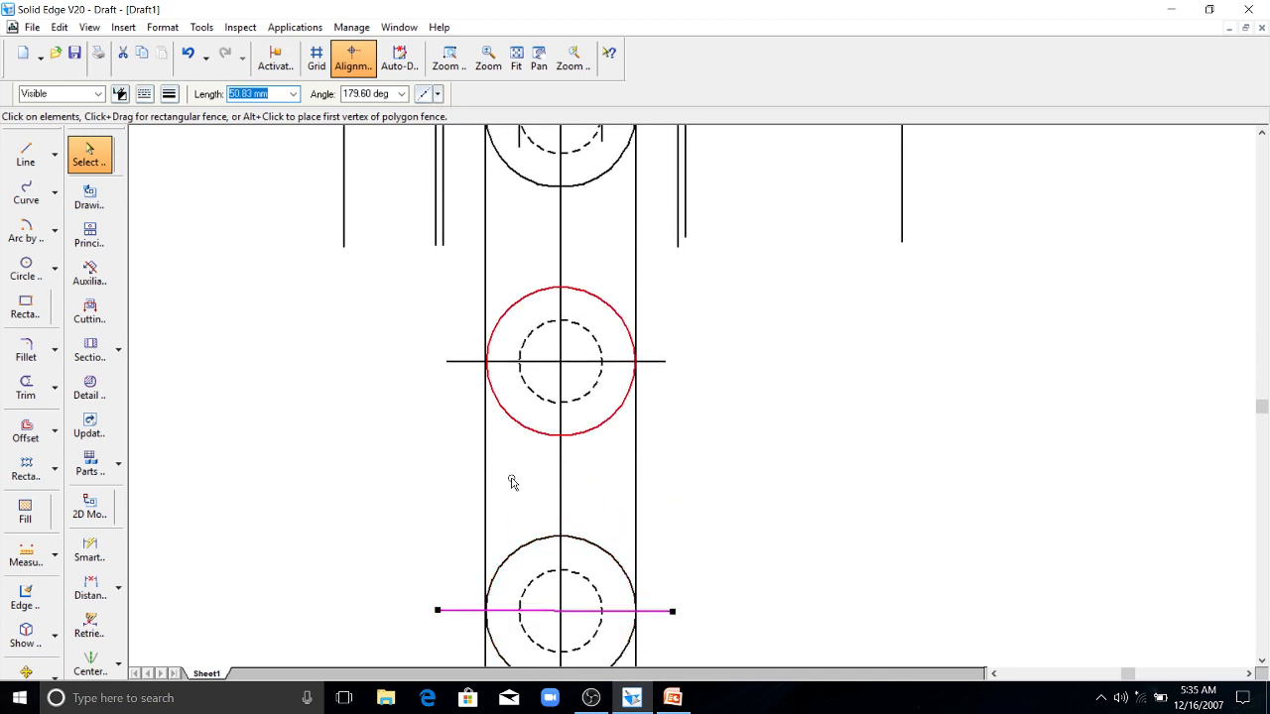
pyautogui.hotkey('ctrl', 'z')
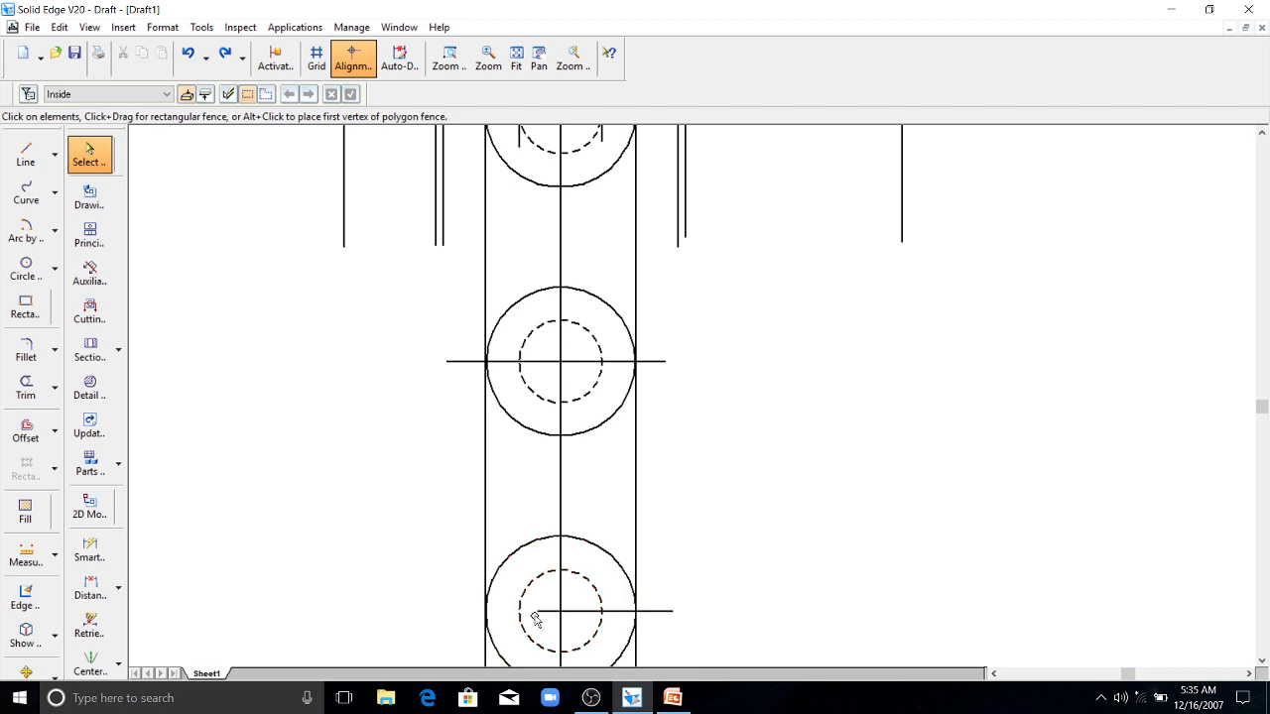
pyautogui.moveTo(516, 615); pyautogui.dragTo(403, 611)
pyautogui.scroll(-1, 771, 344)
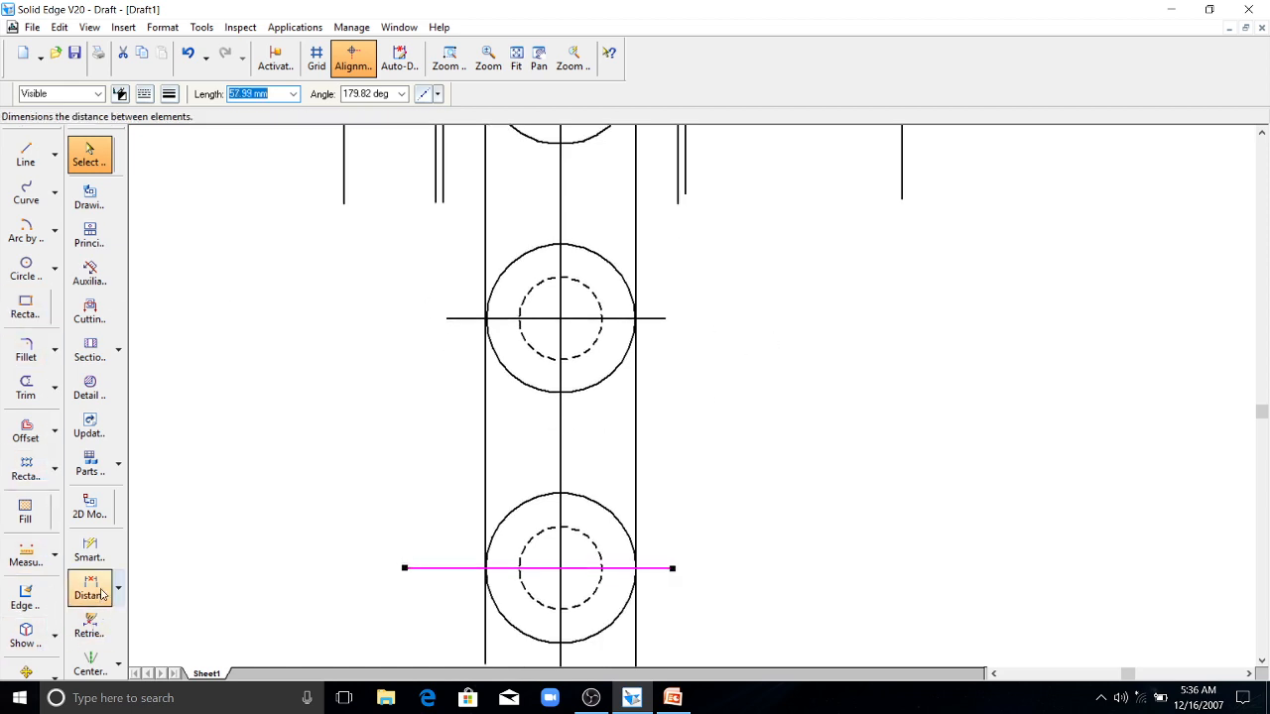
# - Dimension the vertical distance between the second and third rivets' horizontal centre lines with Smart Dimension
pyautogui.click(89, 550)
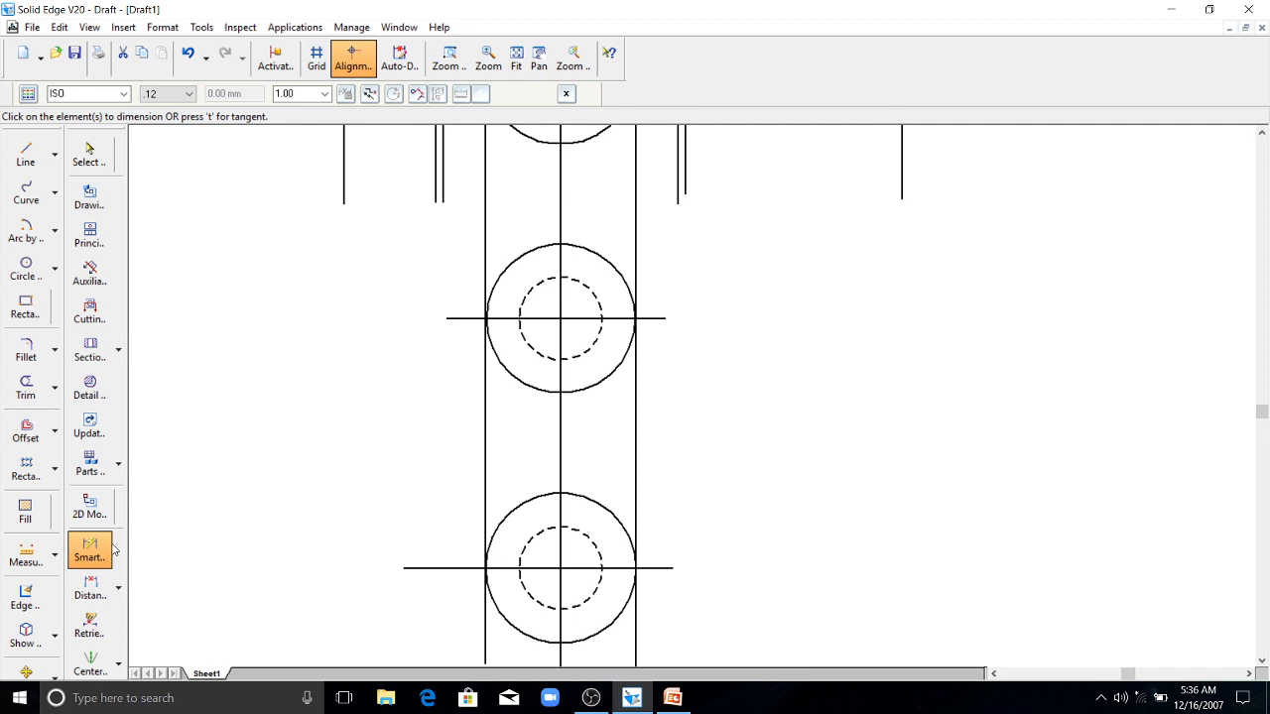
pyautogui.click(512, 319)
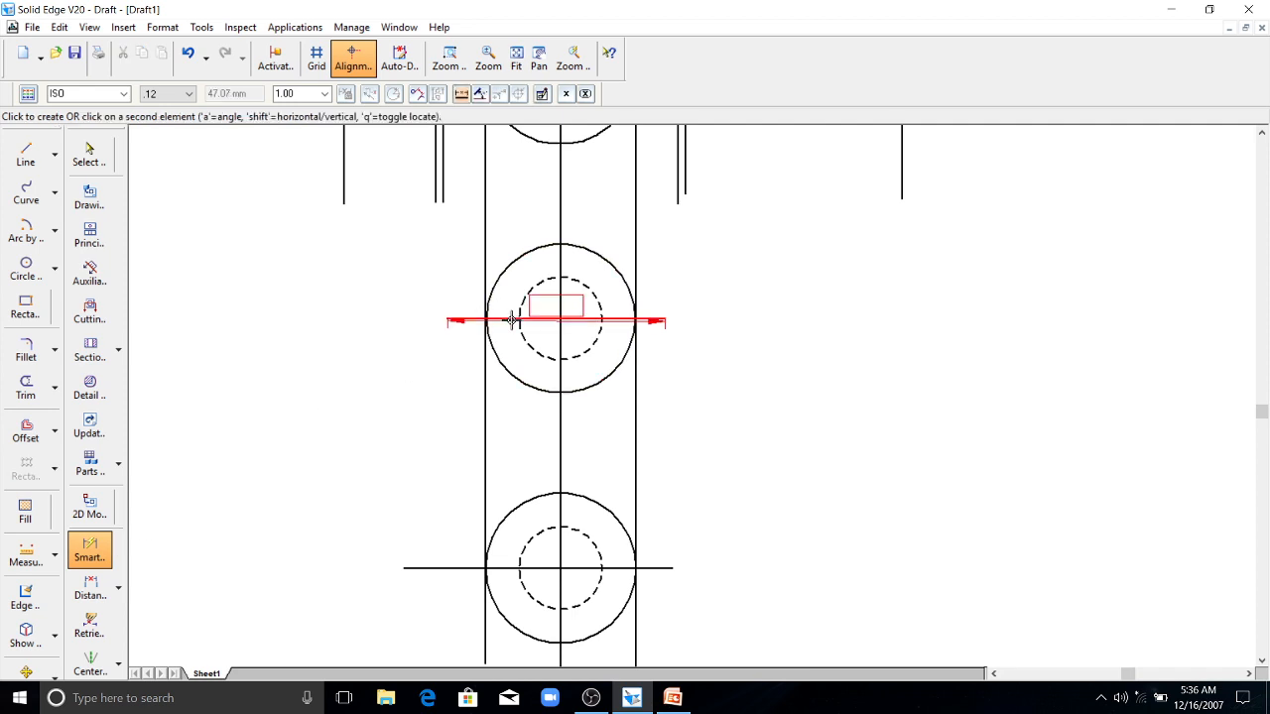
pyautogui.click(500, 569)
pyautogui.click(731, 510)
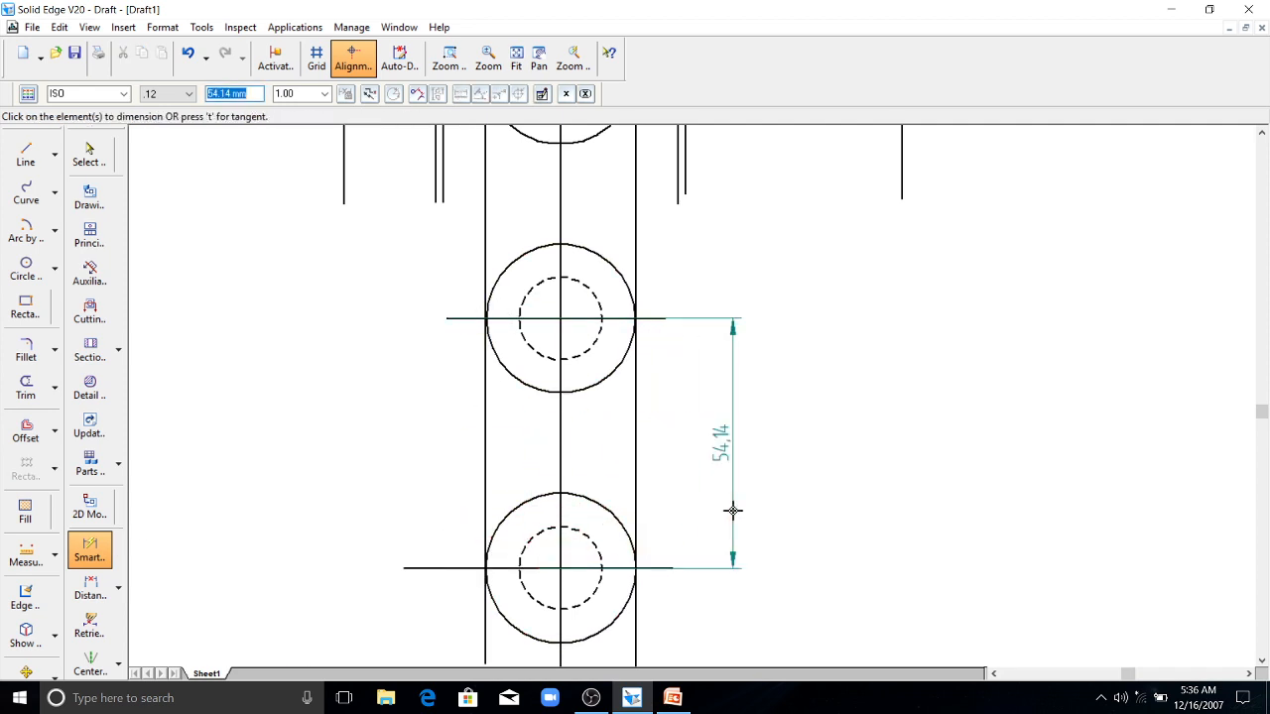
# - Undo the pitch dimension and the extensions of the second and third rivets' horizontal centre lines
pyautogui.hotkey('ctrl', 'z')
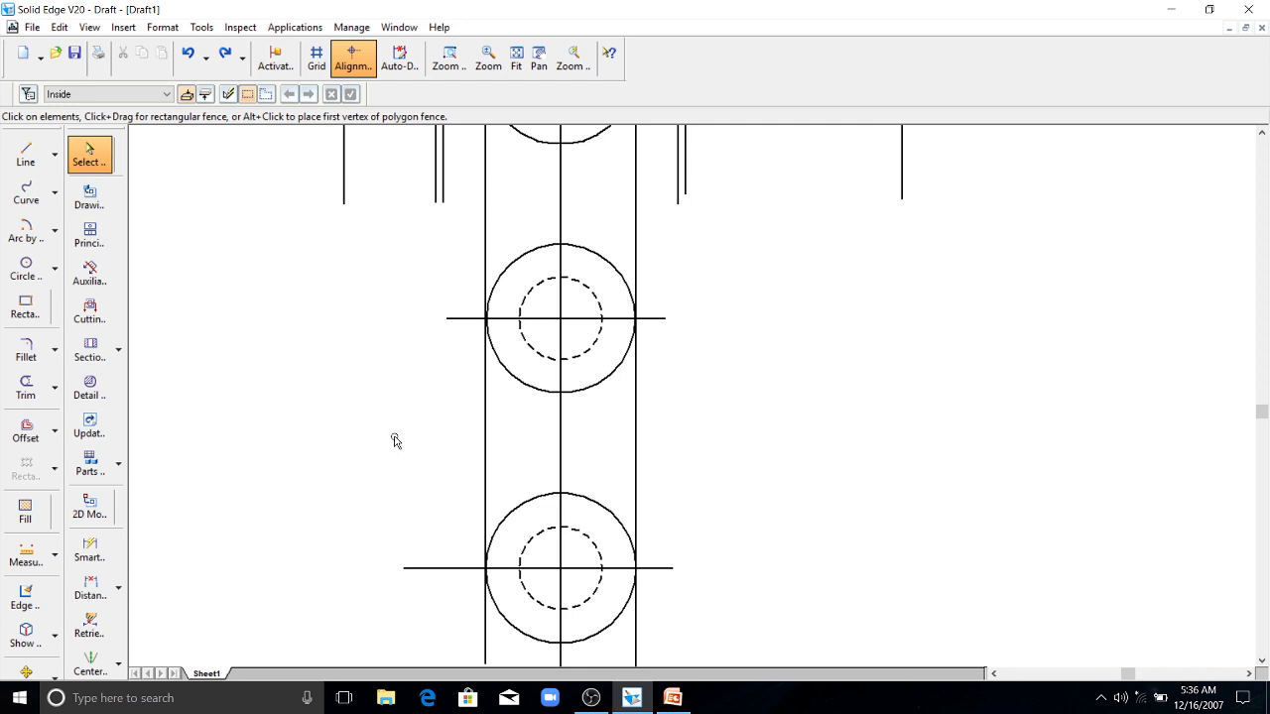
pyautogui.hotkey('ctrl', 'z')
pyautogui.hotkey('ctrl', 'z')
# - Fill the upper plate's section on both sides of the rivet shank with Normal hatching at 45° and 3.17 mm spacing
pyautogui.scroll(3, 683, 428)
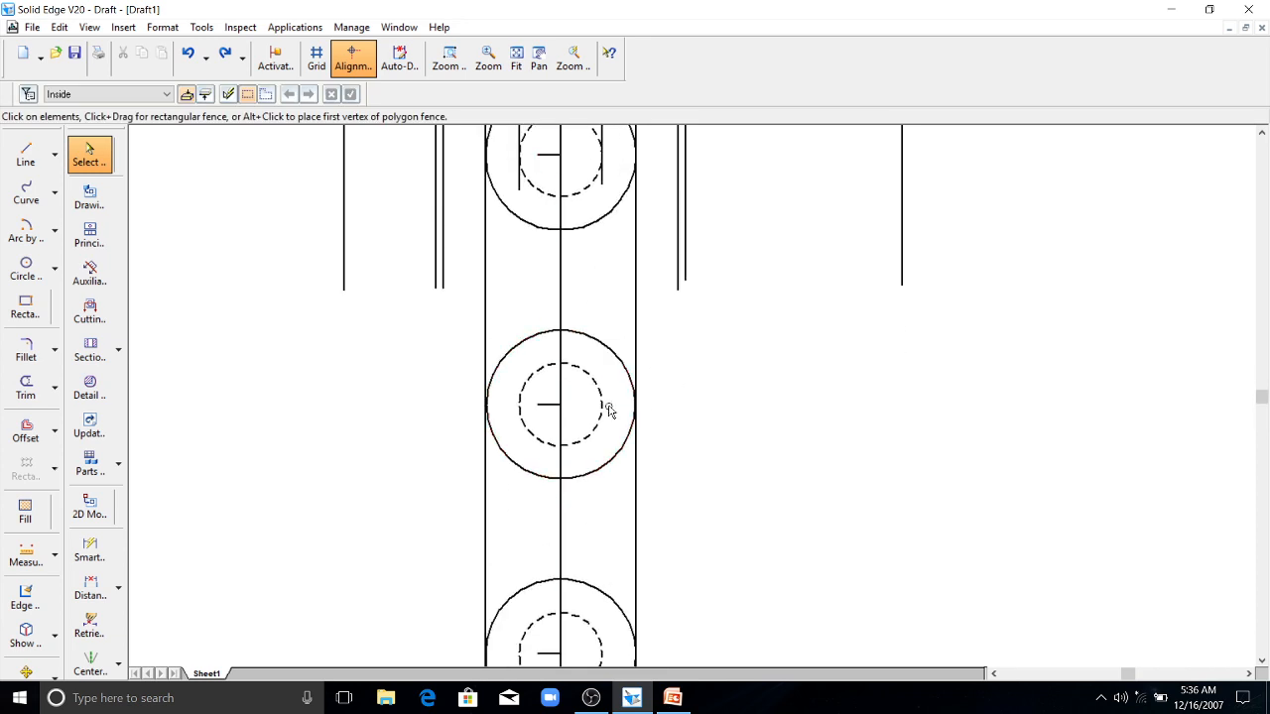
pyautogui.scroll(3, 609, 411)
pyautogui.scroll(1, 609, 411)
pyautogui.scroll(-3, 586, 430)
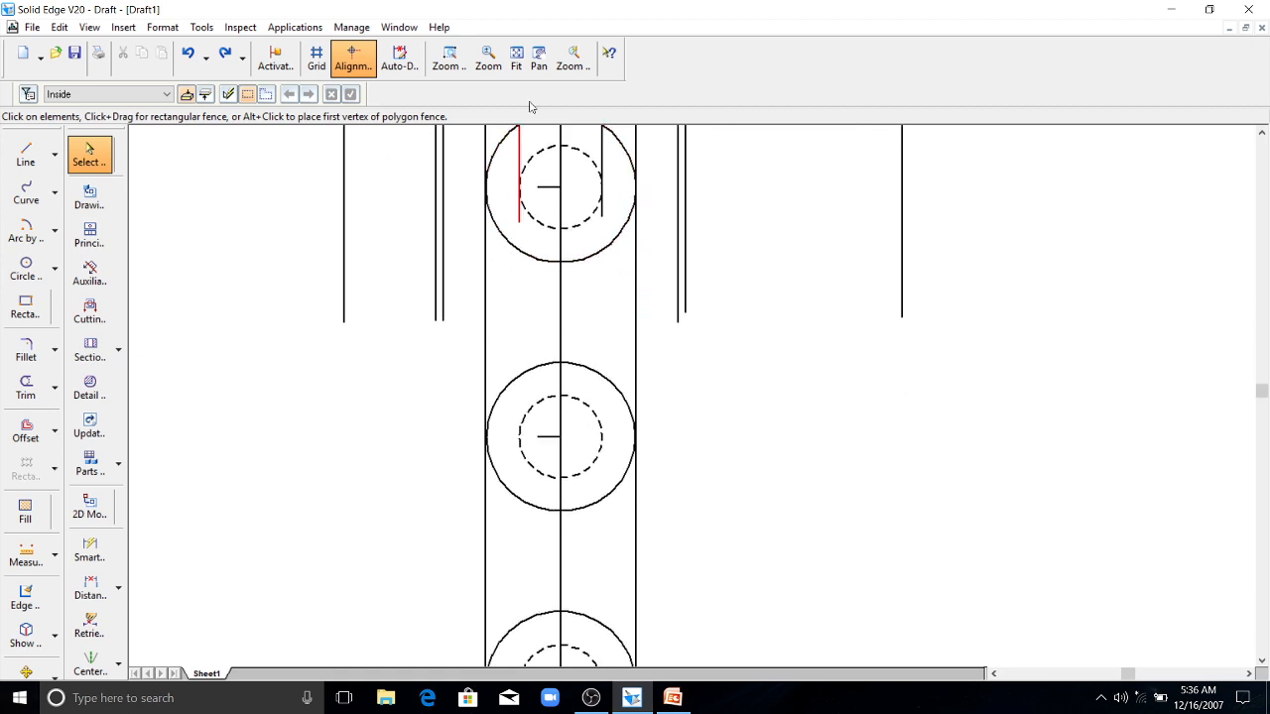
pyautogui.click(515, 62)
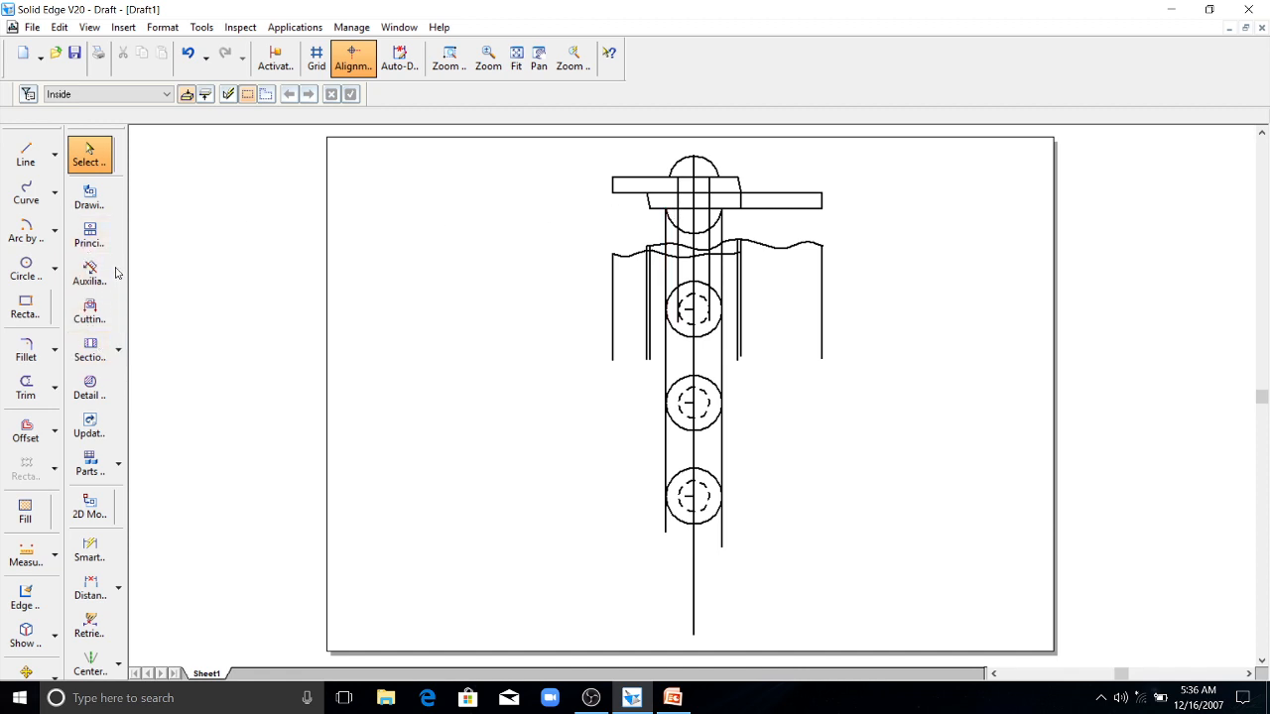
pyautogui.click(27, 510)
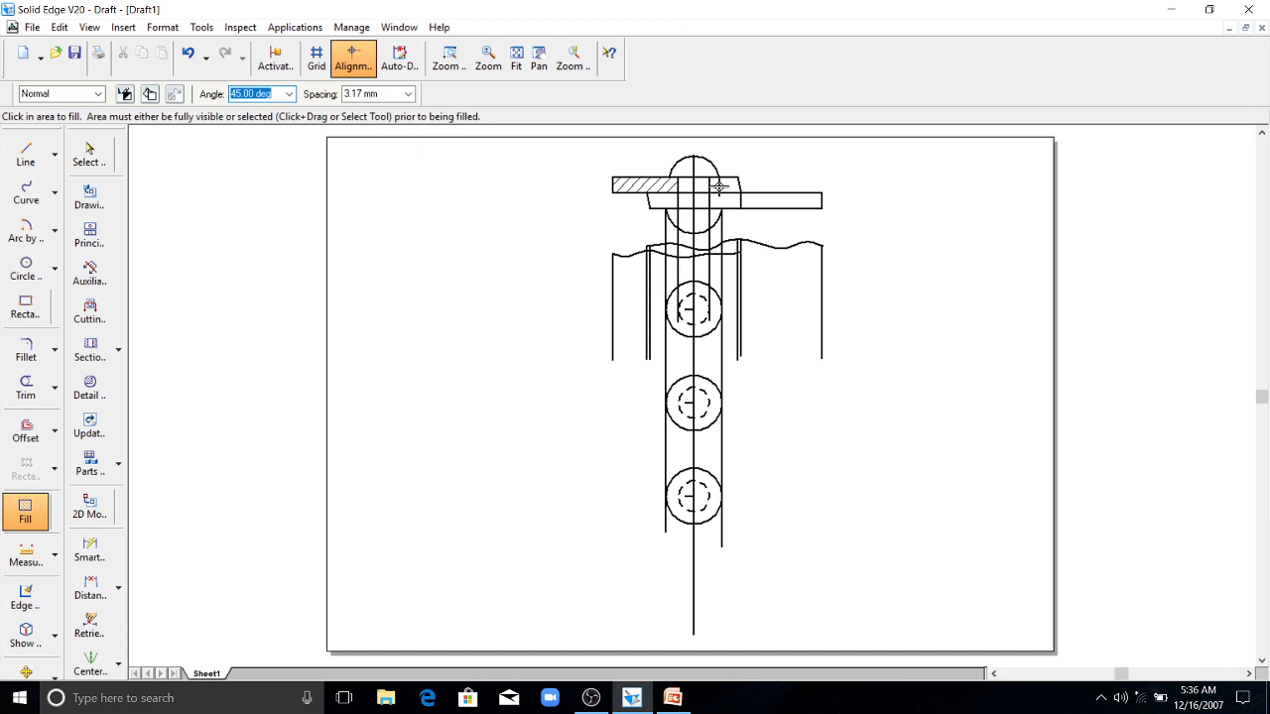
pyautogui.click(719, 187)
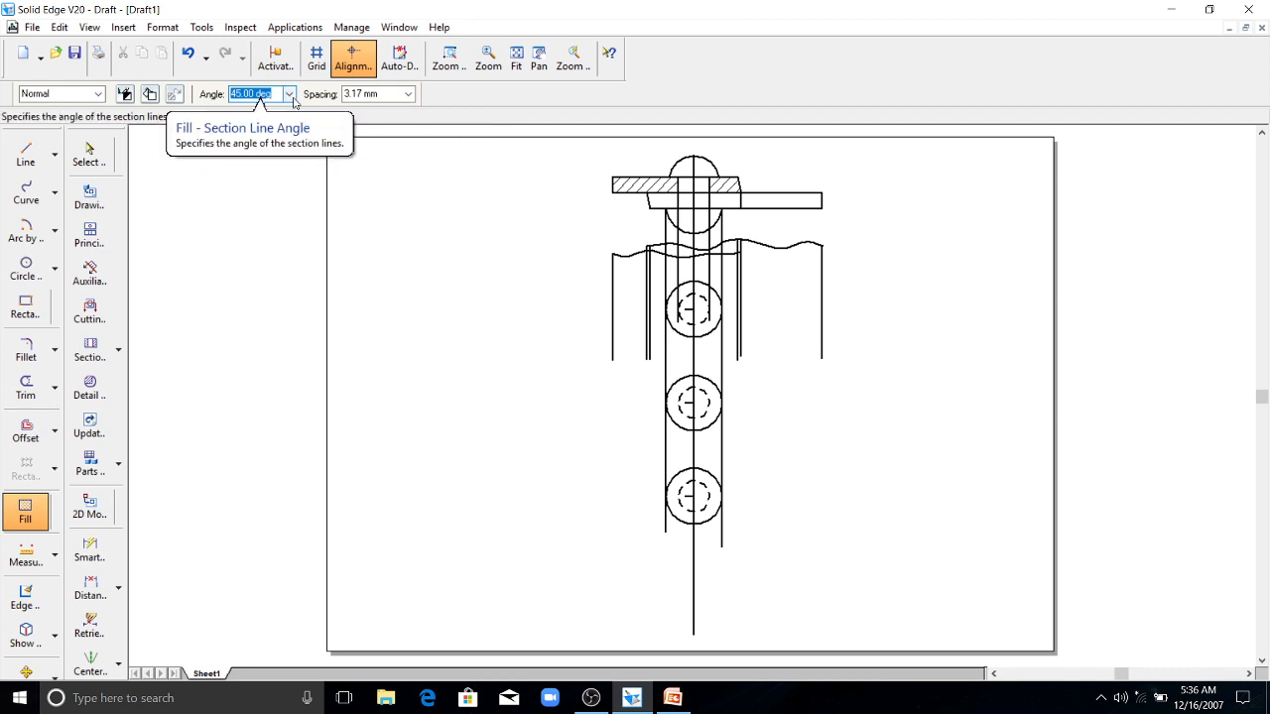
# - Set the fill angle to -45° and hatch the lower plate's section just right of the rivet shank
pyautogui.click(234, 93)
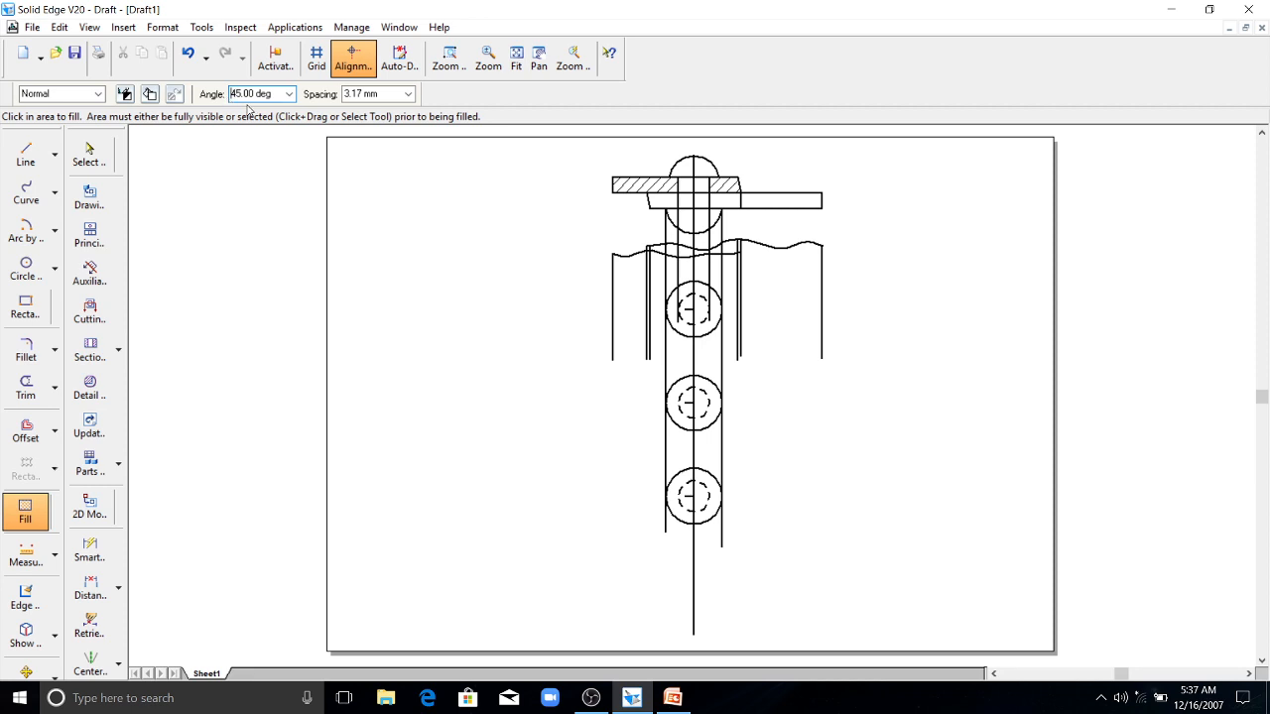
pyautogui.click(659, 200)
pyautogui.write('-')
pyautogui.press('Tab')
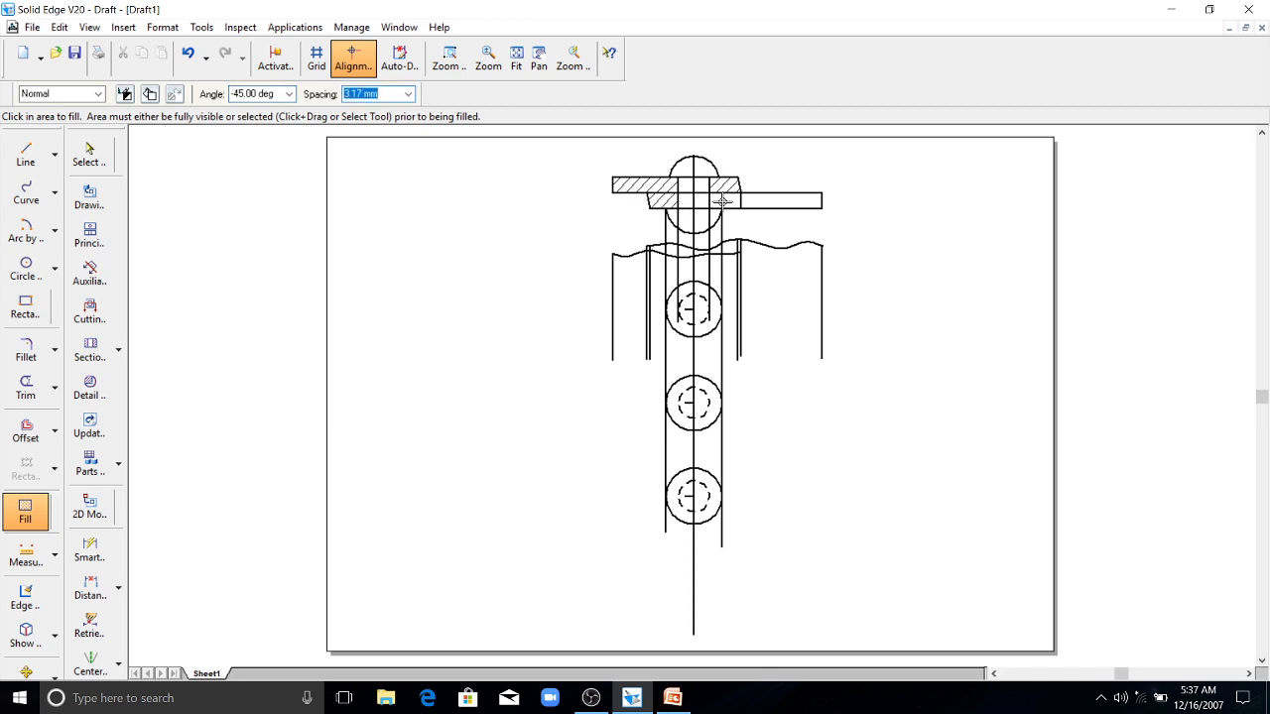
pyautogui.press('Escape')
# - Replace the 45° hatch in the lower plate left of the rivet shank with a -45° fill
pyautogui.click(663, 202)
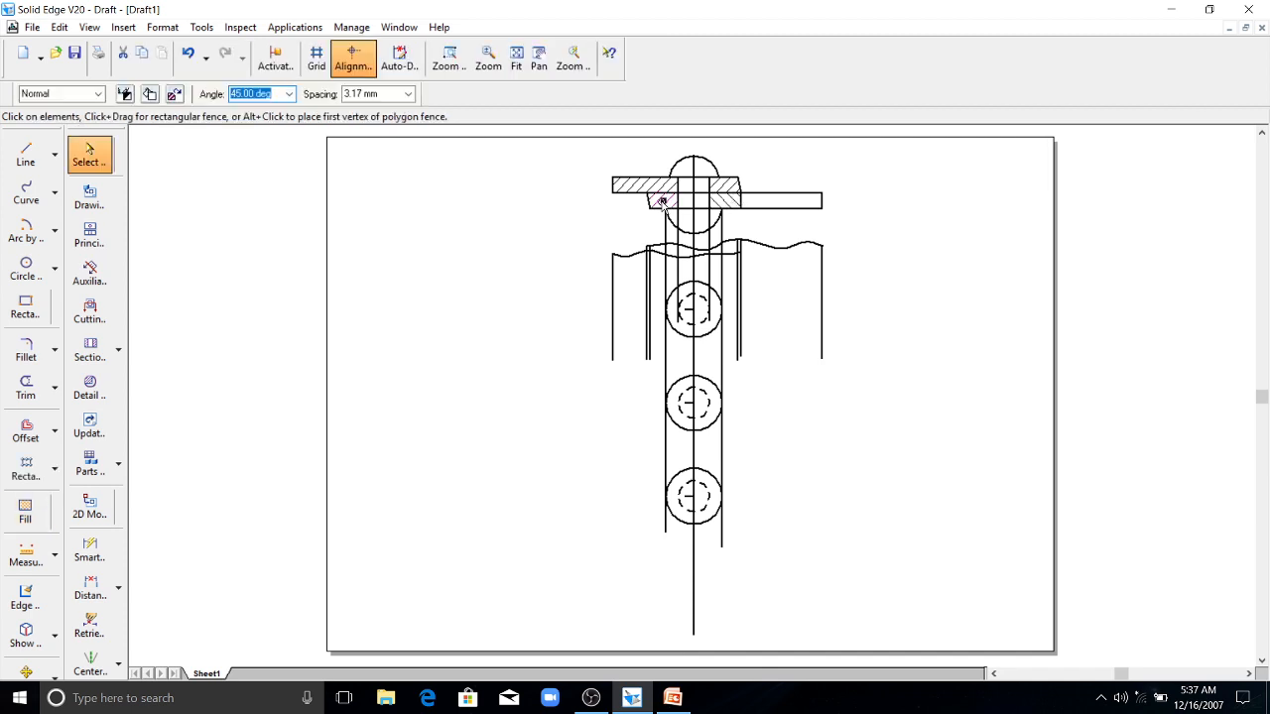
pyautogui.press('Escape')
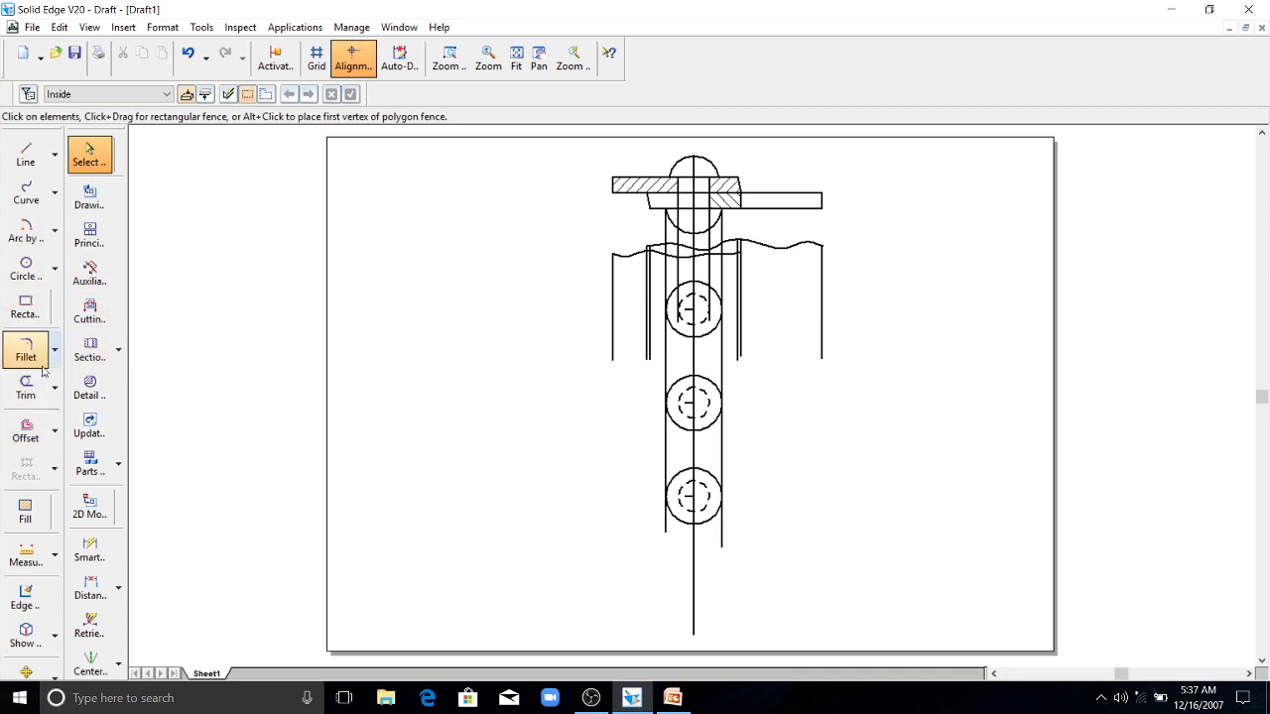
pyautogui.click(25, 511)
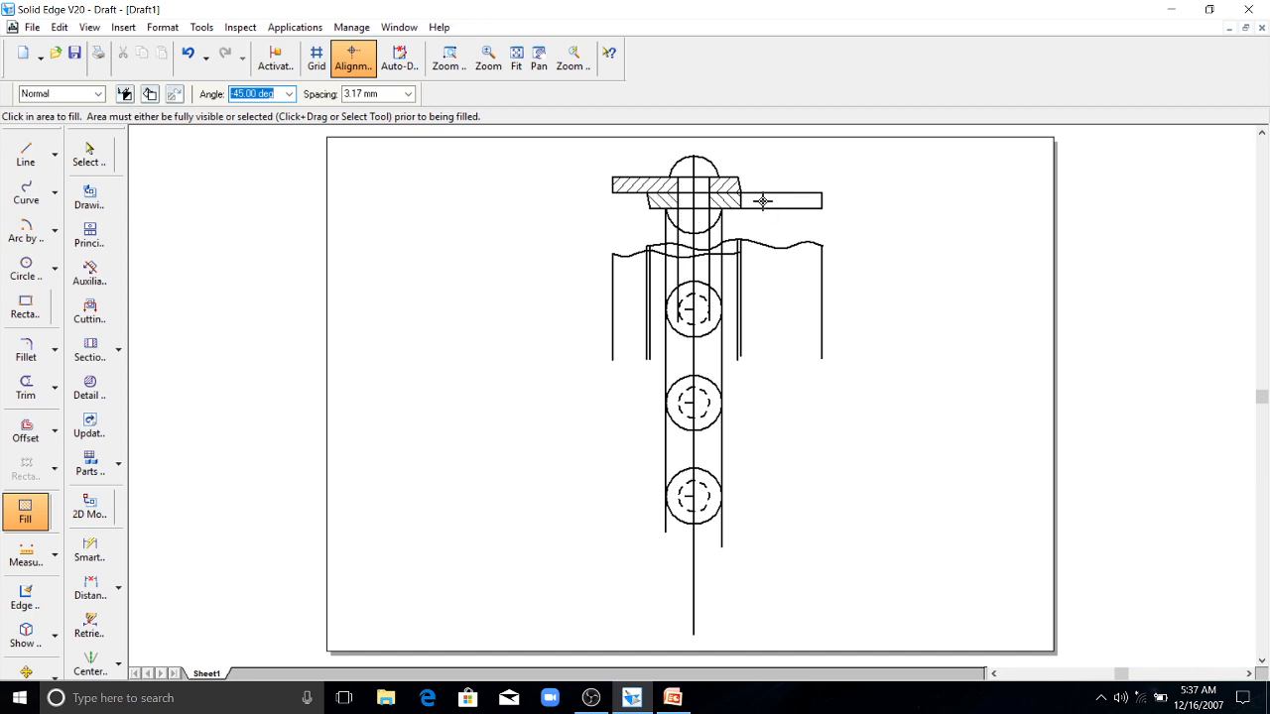
pyautogui.press('Escape')
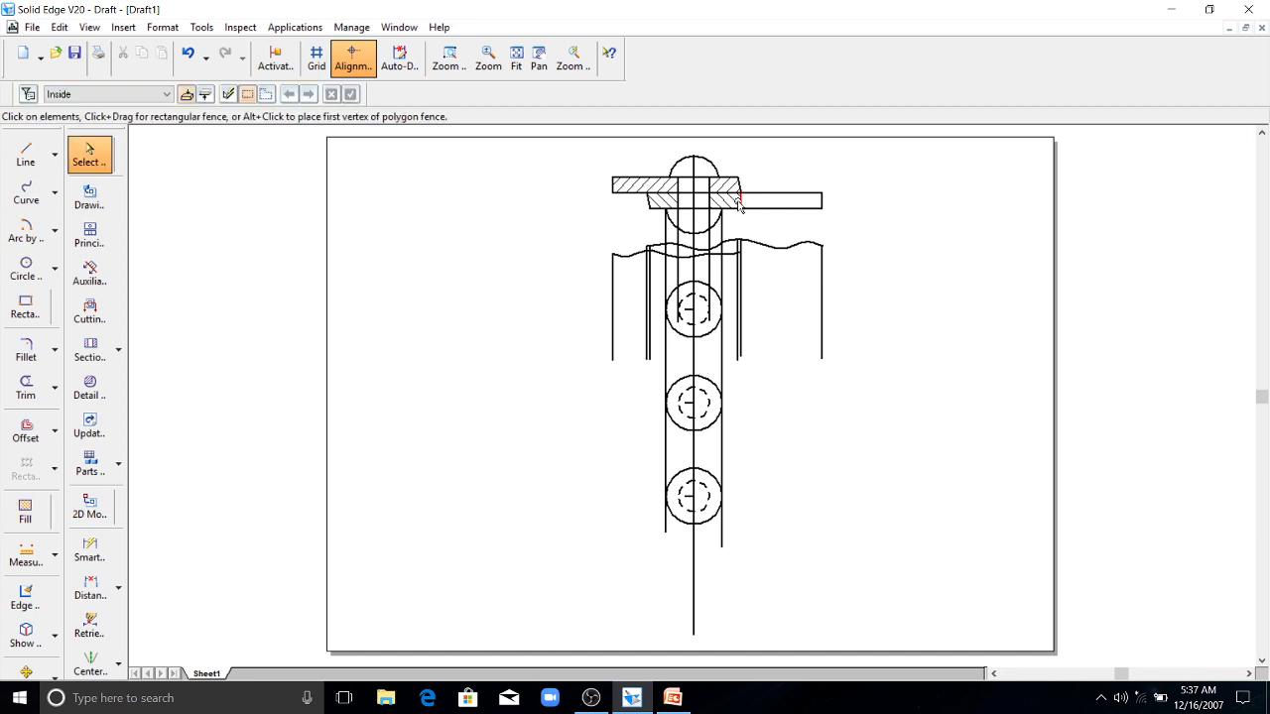
# - Remove the dividing line and partial hatch right of the rivet shank in the lower plate, then fill the whole right portion with Normal hatching at -45°
pyautogui.click(740, 207)
pyautogui.press('Escape')
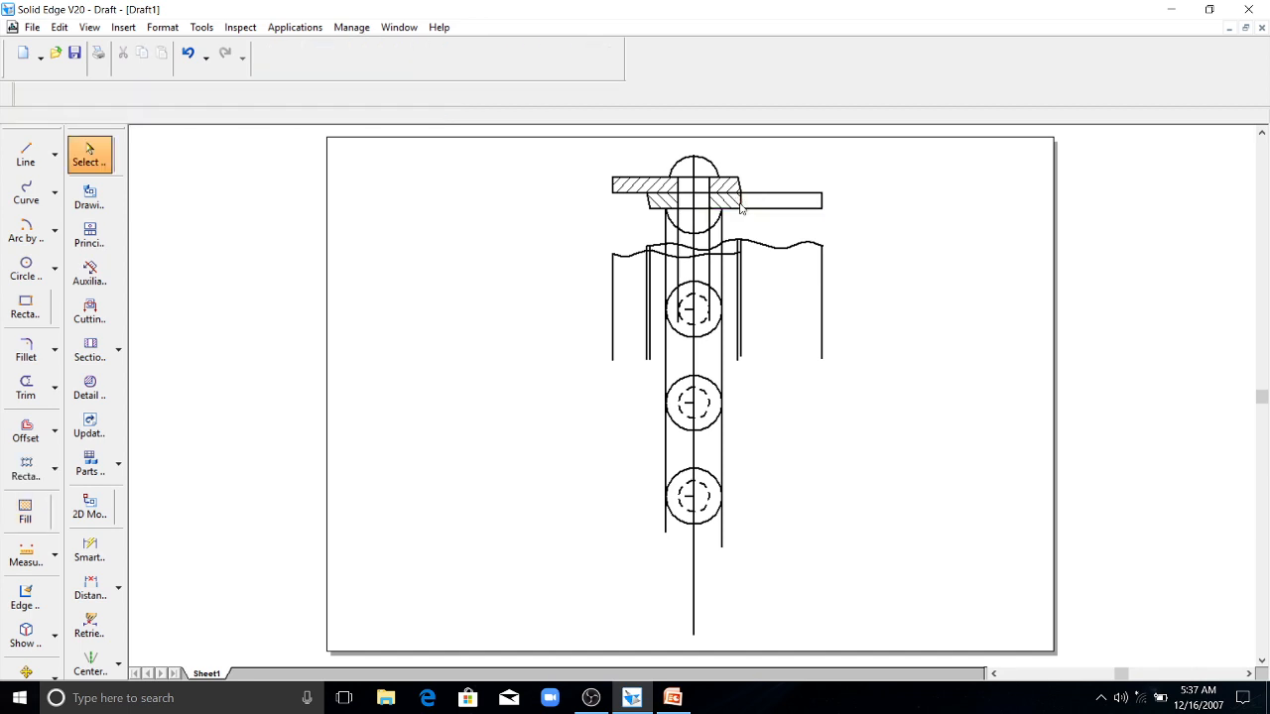
pyautogui.click(740, 200)
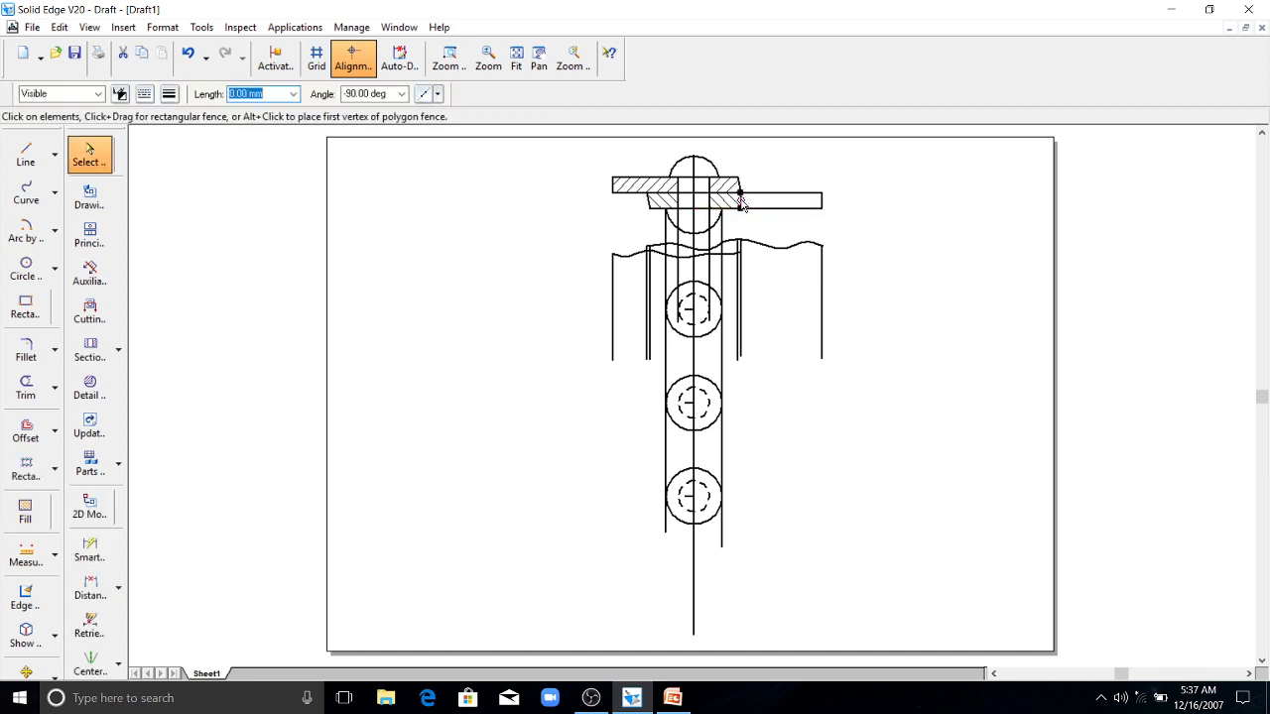
pyautogui.click(737, 203)
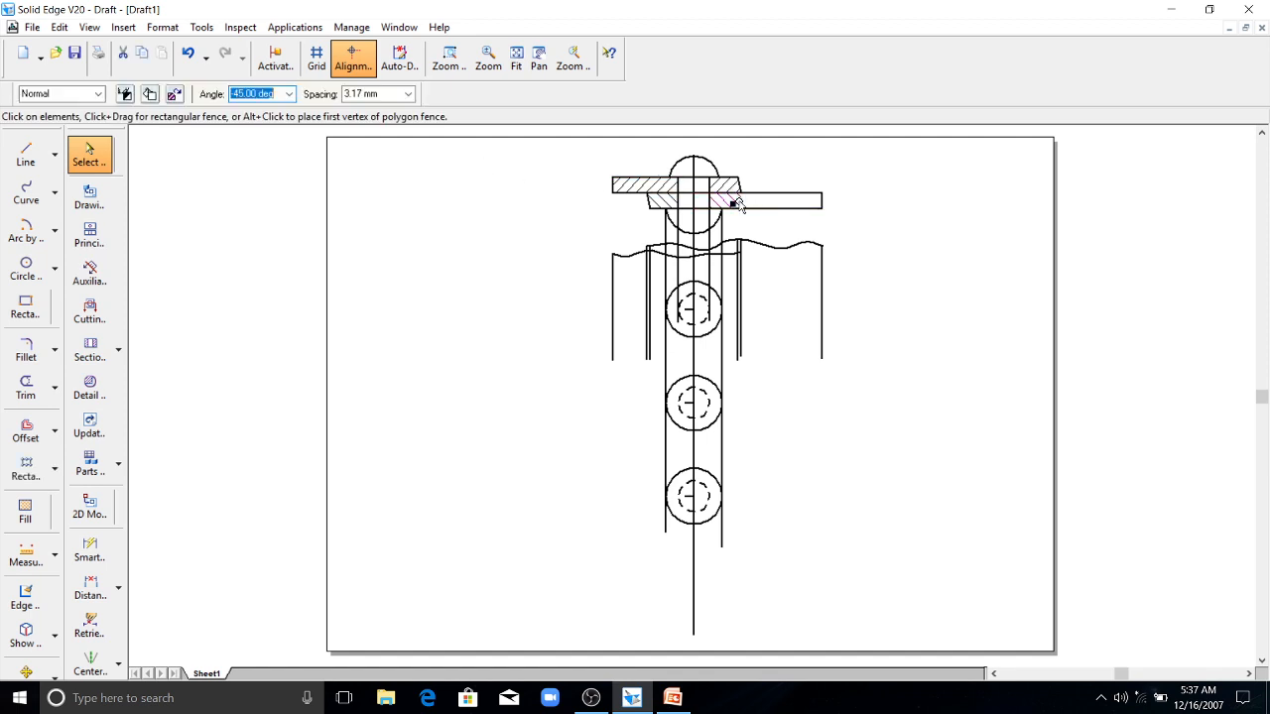
pyautogui.press('Escape')
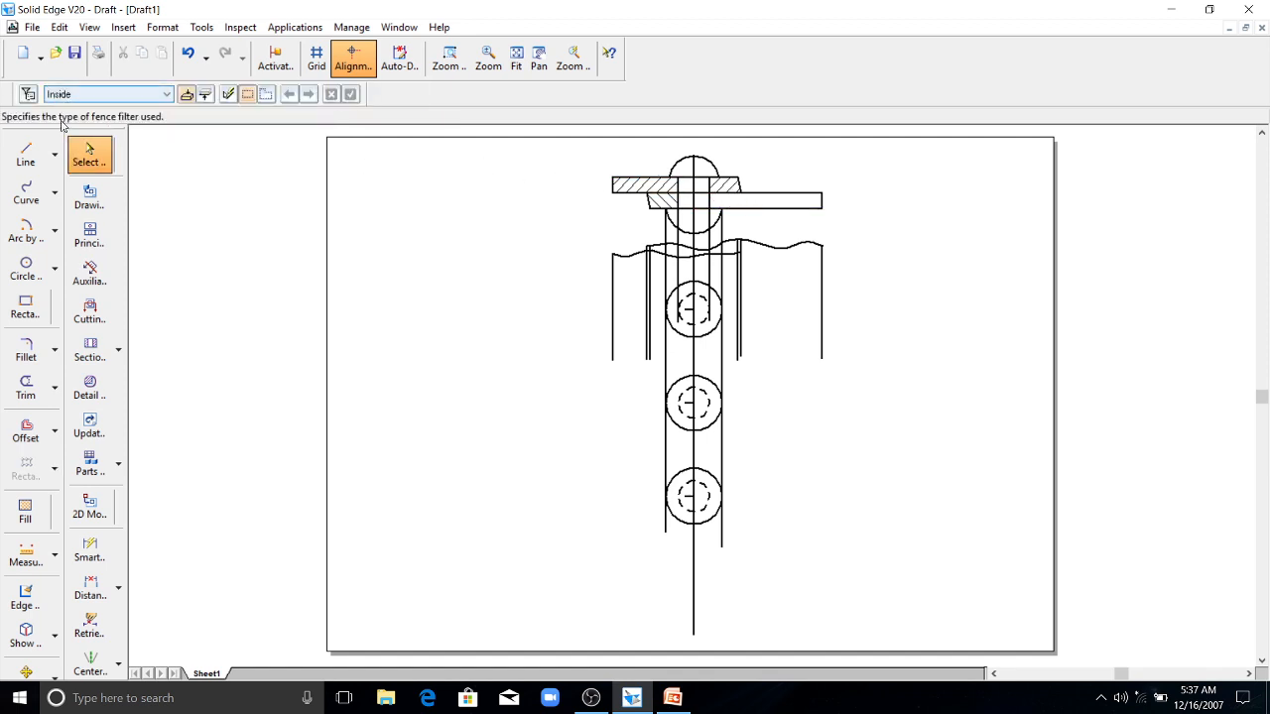
pyautogui.click(25, 511)
pyautogui.click(757, 200)
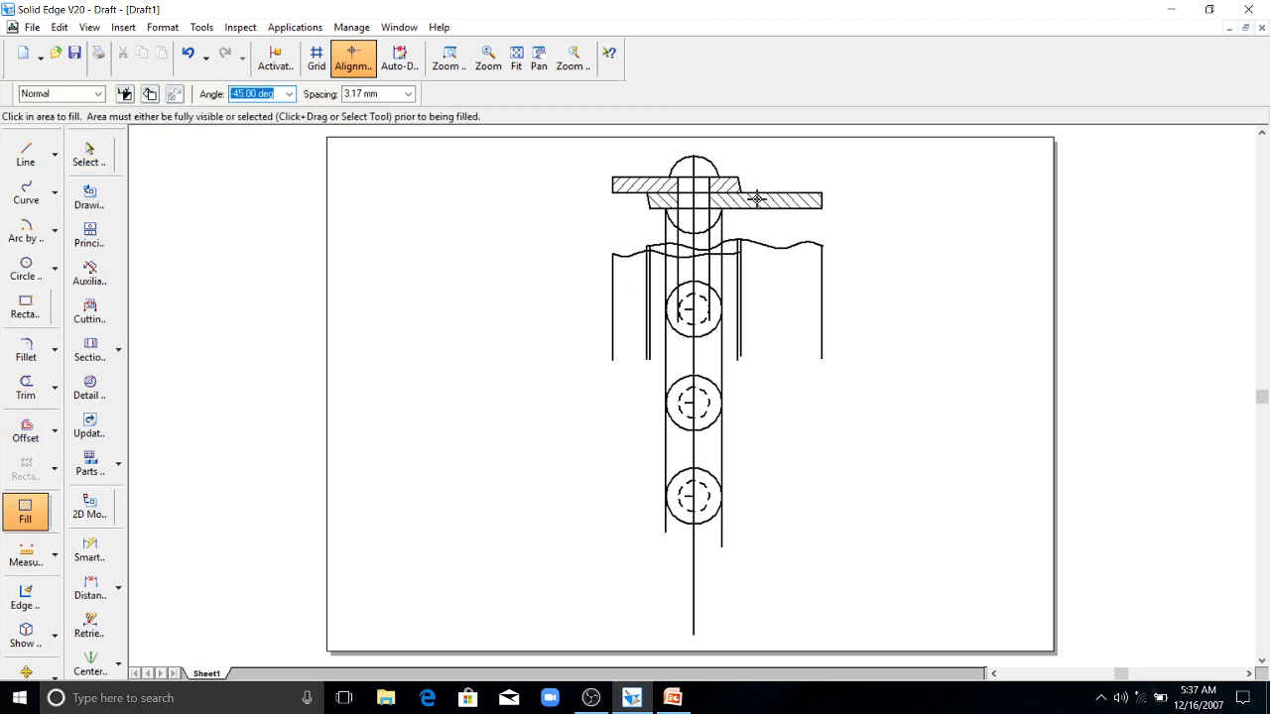
pyautogui.press('Escape')
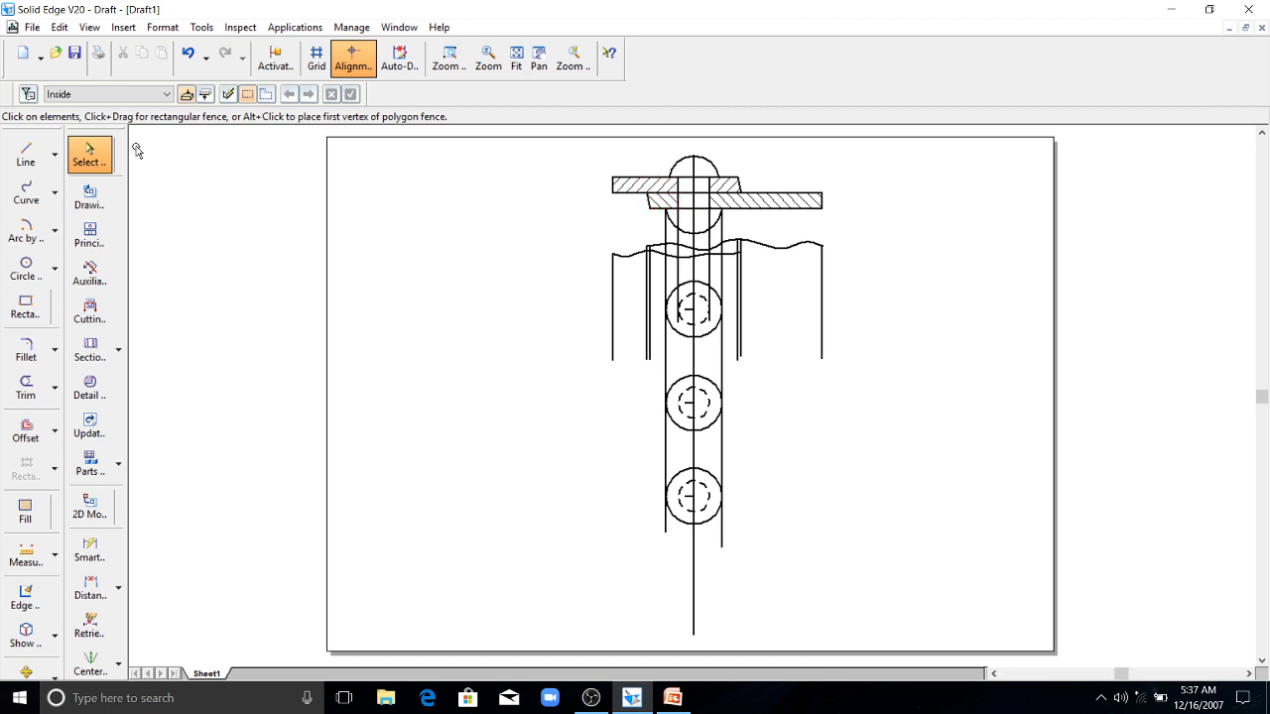
# - Draw a vertical line extending the upper plate's outer left edge in the projected view down below the third rivet
pyautogui.click(27, 149)
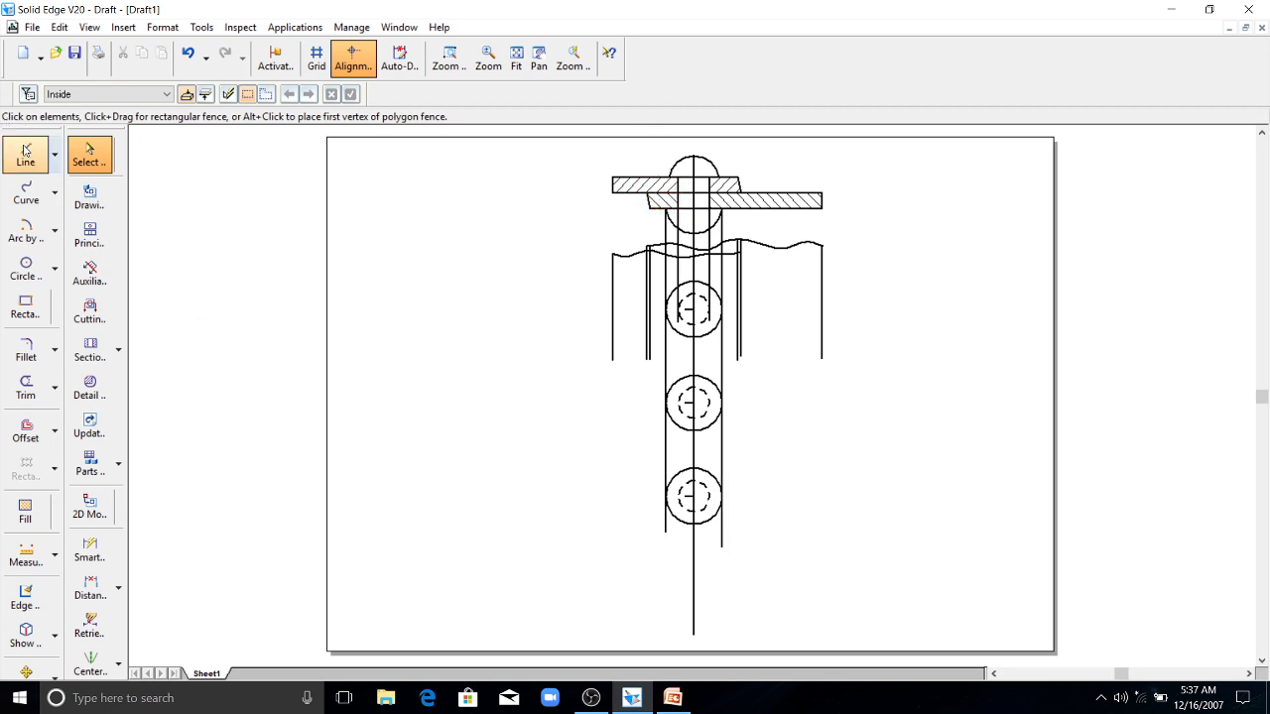
pyautogui.click(612, 359)
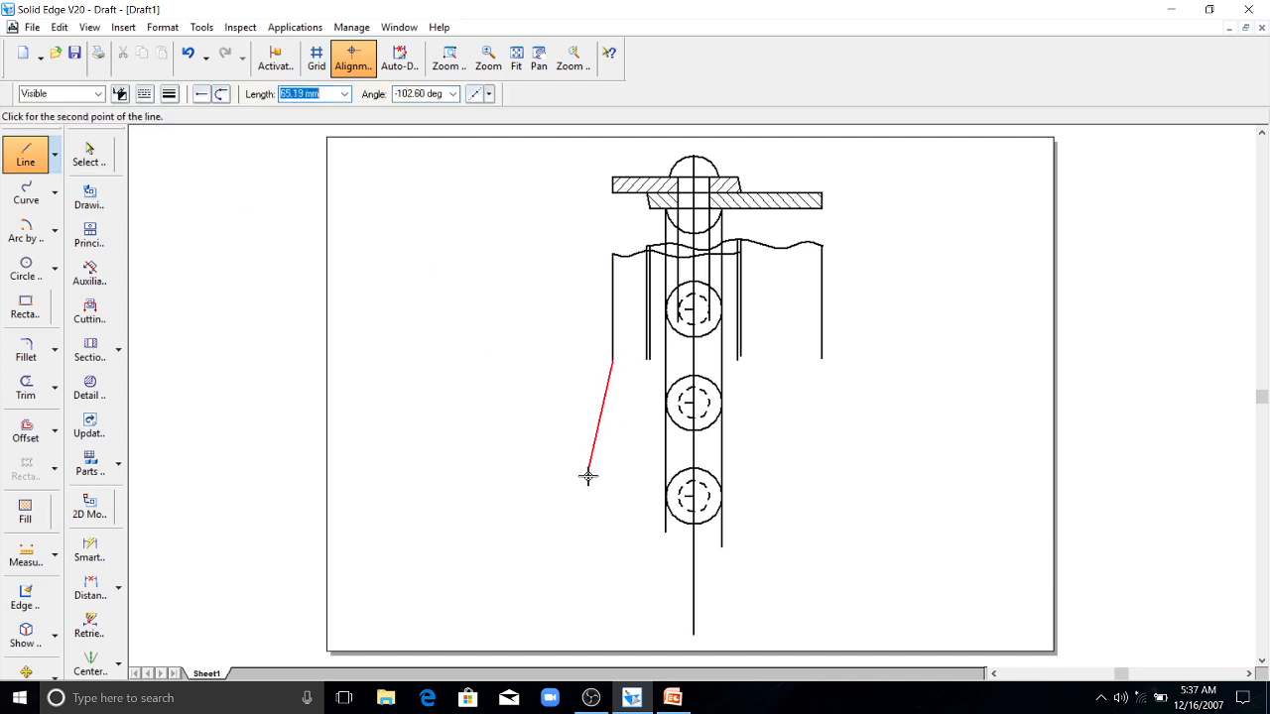
pyautogui.click(612, 576)
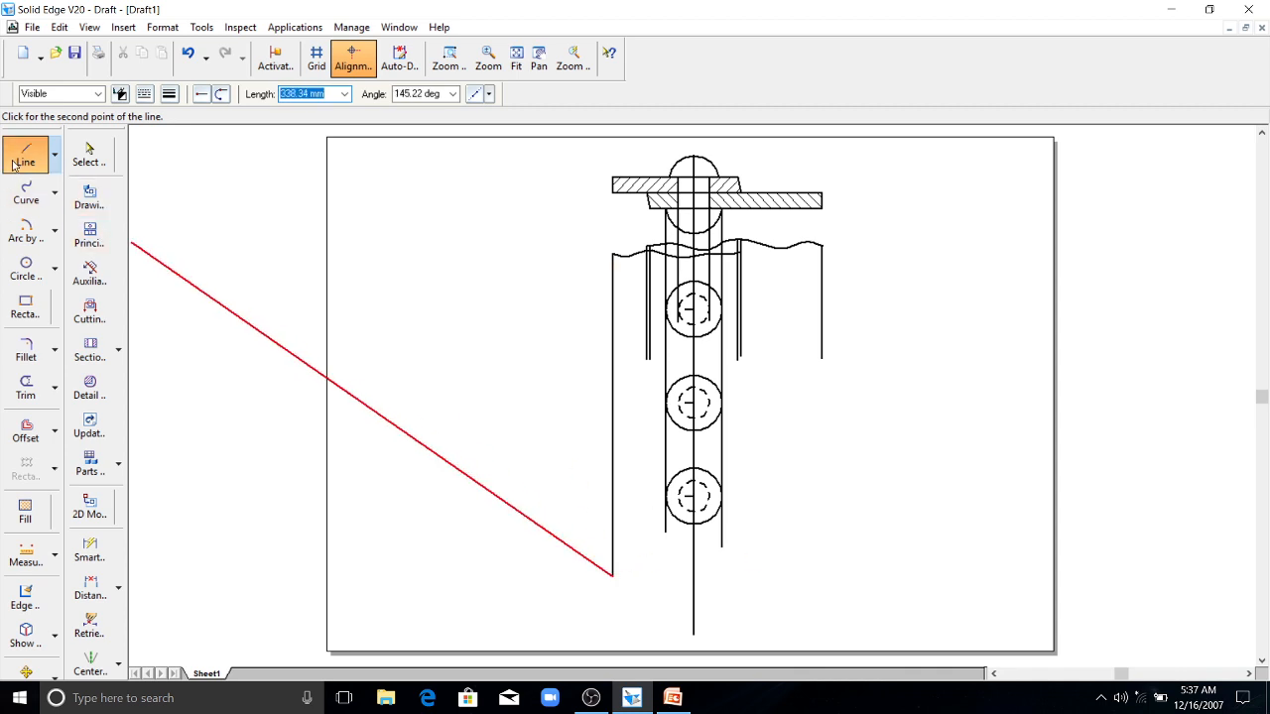
# - Draw a wavy break curve from the lower end of the left edge across to beyond the right overlap edge lines
pyautogui.click(26, 192)
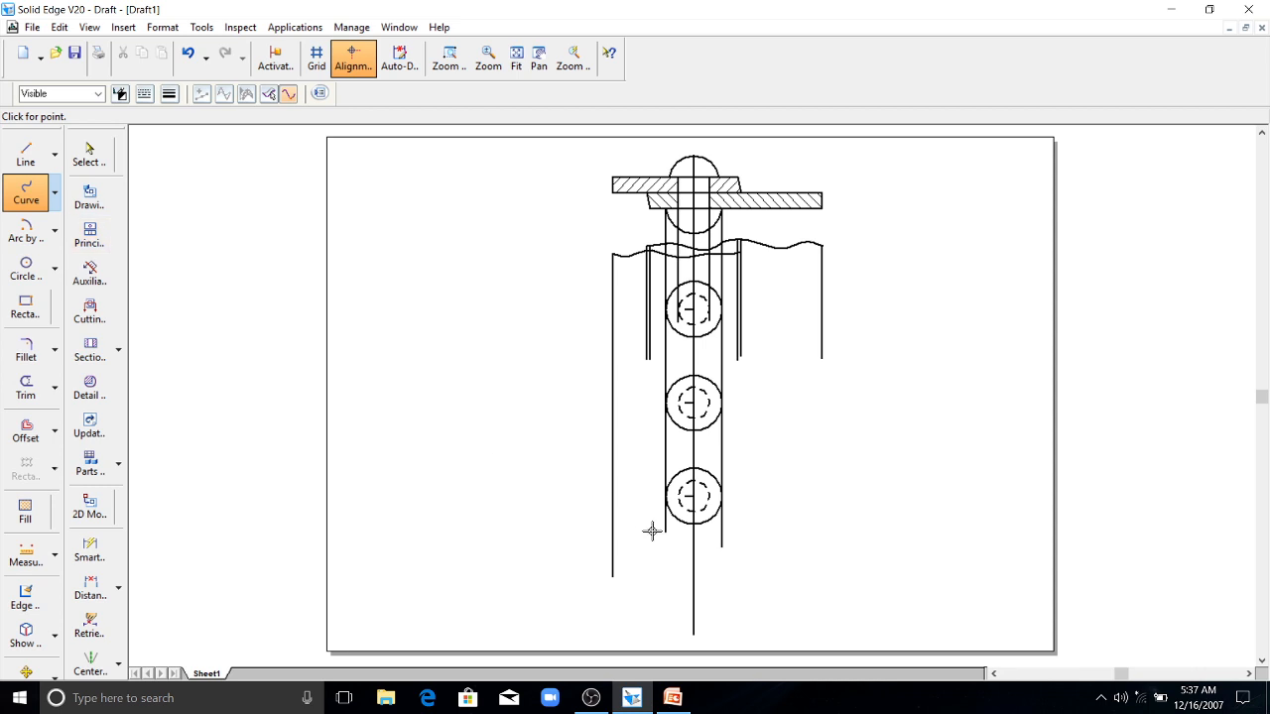
pyautogui.click(612, 575)
pyautogui.click(692, 575)
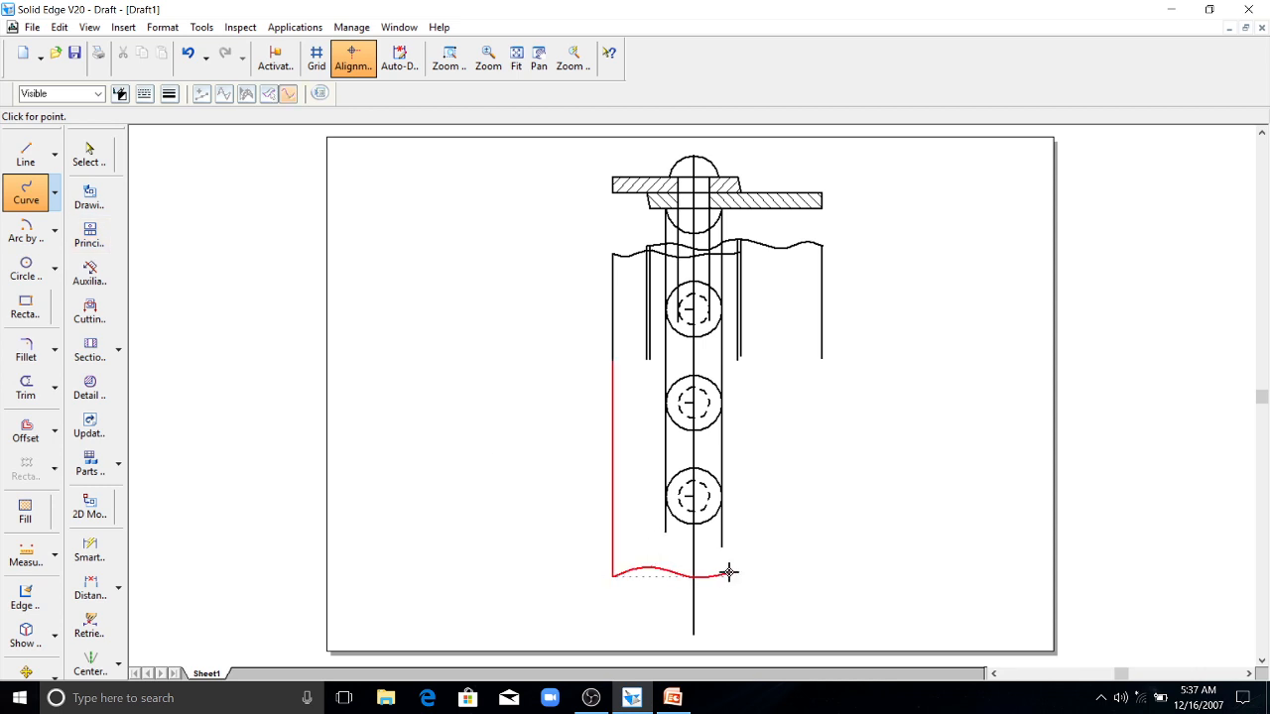
pyautogui.click(729, 572)
pyautogui.click(780, 572)
pyautogui.click(780, 574)
pyautogui.click(786, 572)
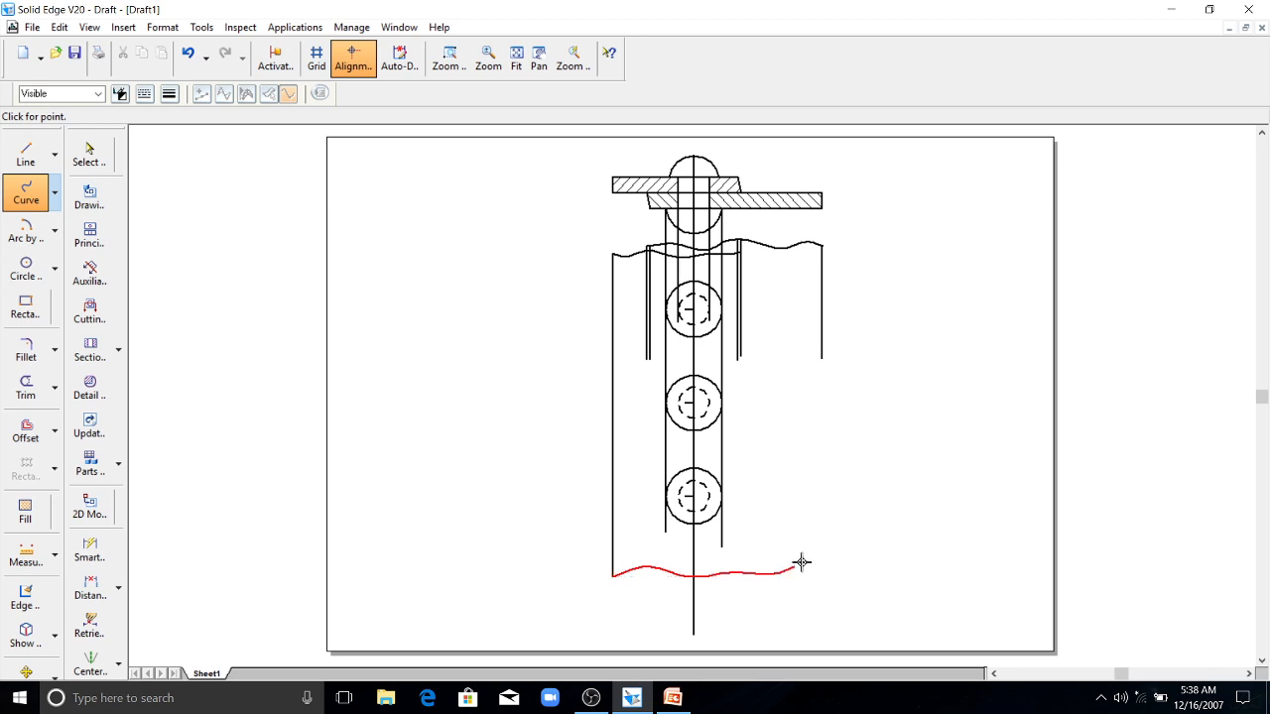
# - Extend the two right overlap edge lines of the projected view down to the wavy break curve with Extend to Next
pyautogui.click(22, 159)
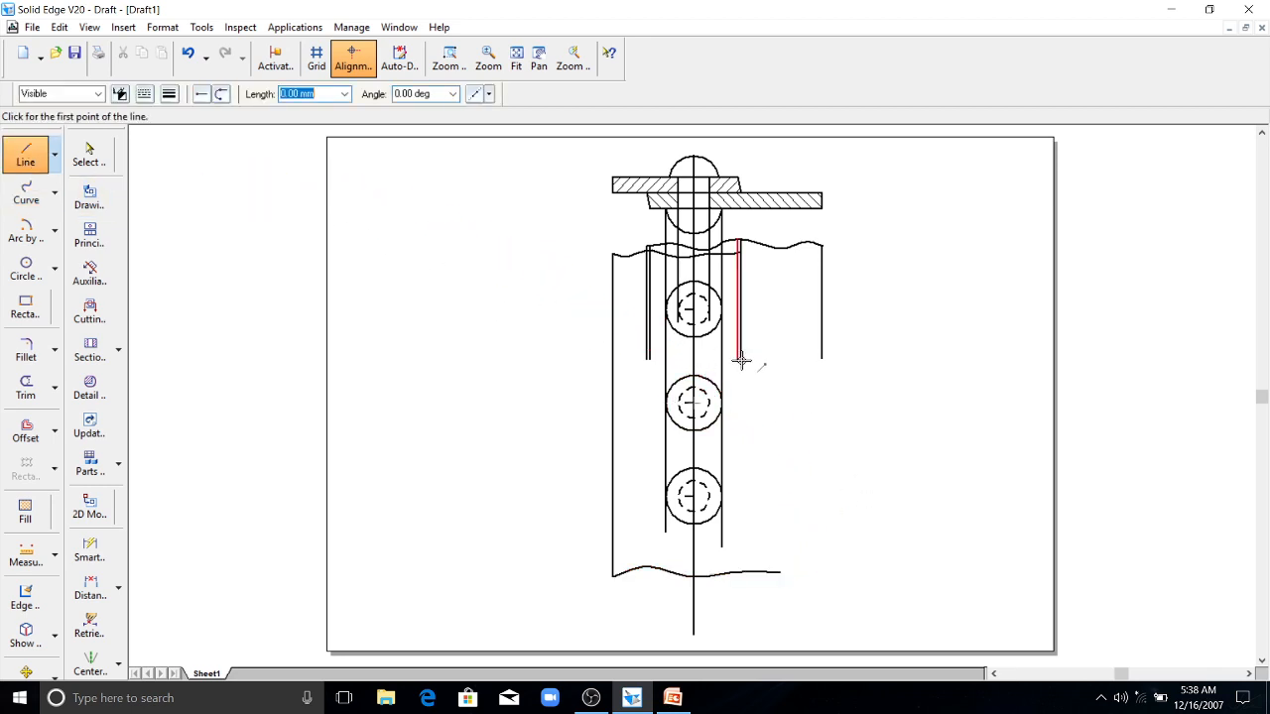
pyautogui.click(55, 388)
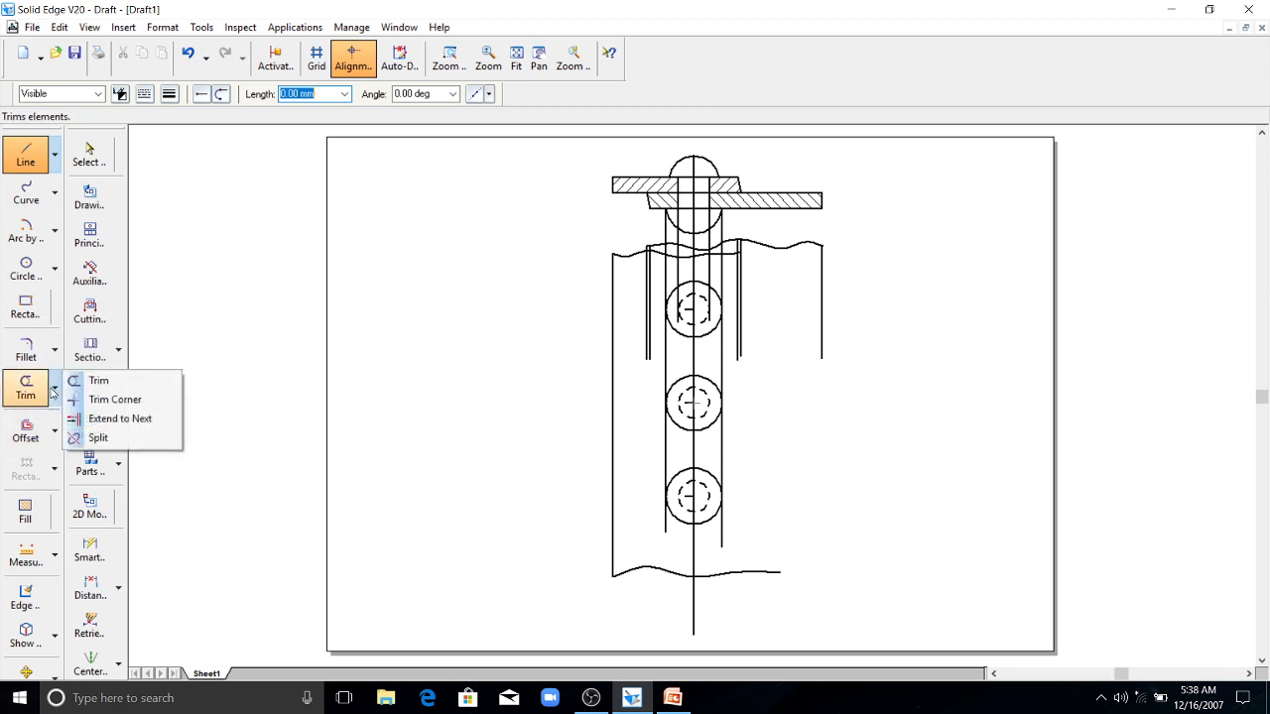
pyautogui.click(120, 418)
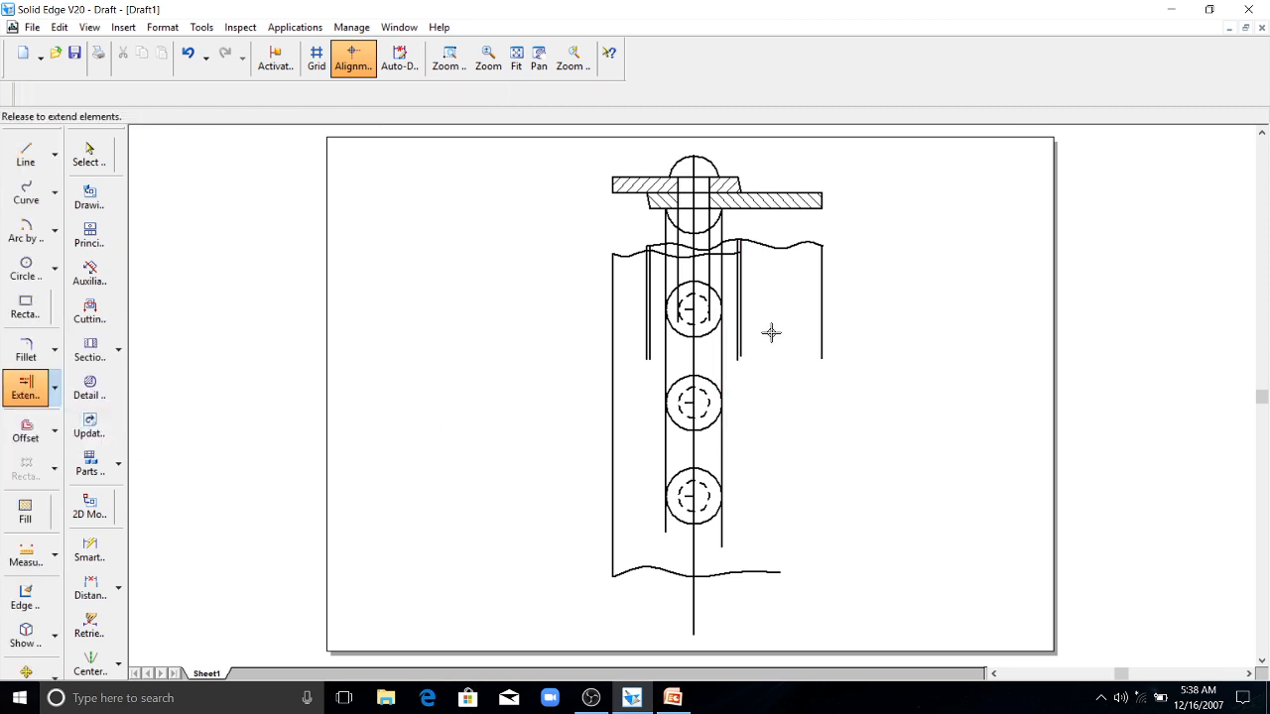
pyautogui.click(736, 338)
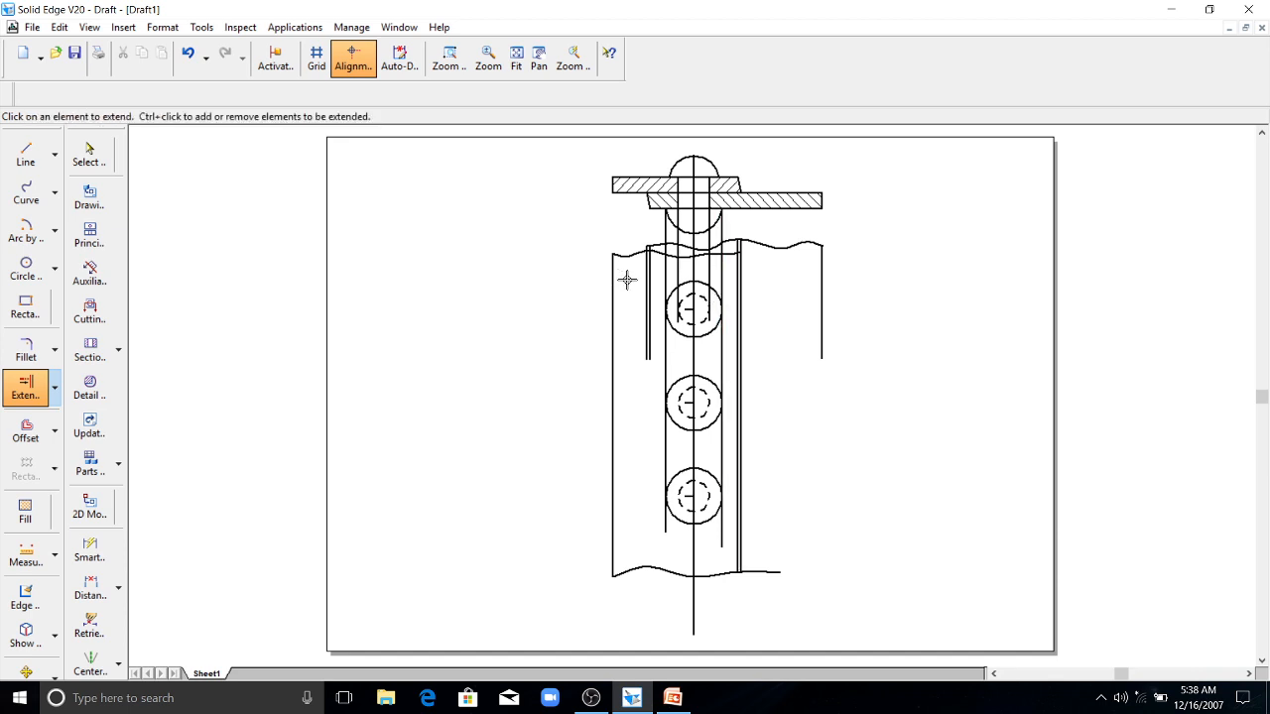
pyautogui.click(719, 268)
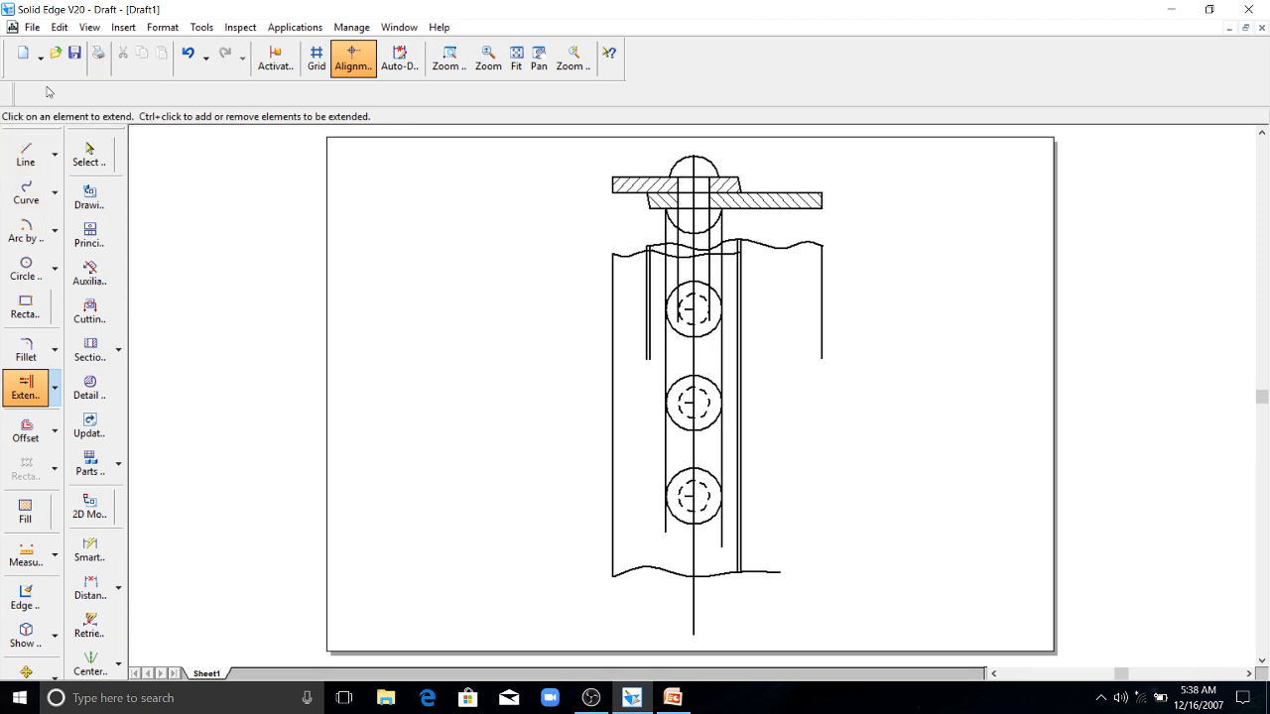
# - Extend the lower plate's outer right edge below the first break curve and draw a second wavy break curve from its end past the left overlap edges
pyautogui.click(26, 153)
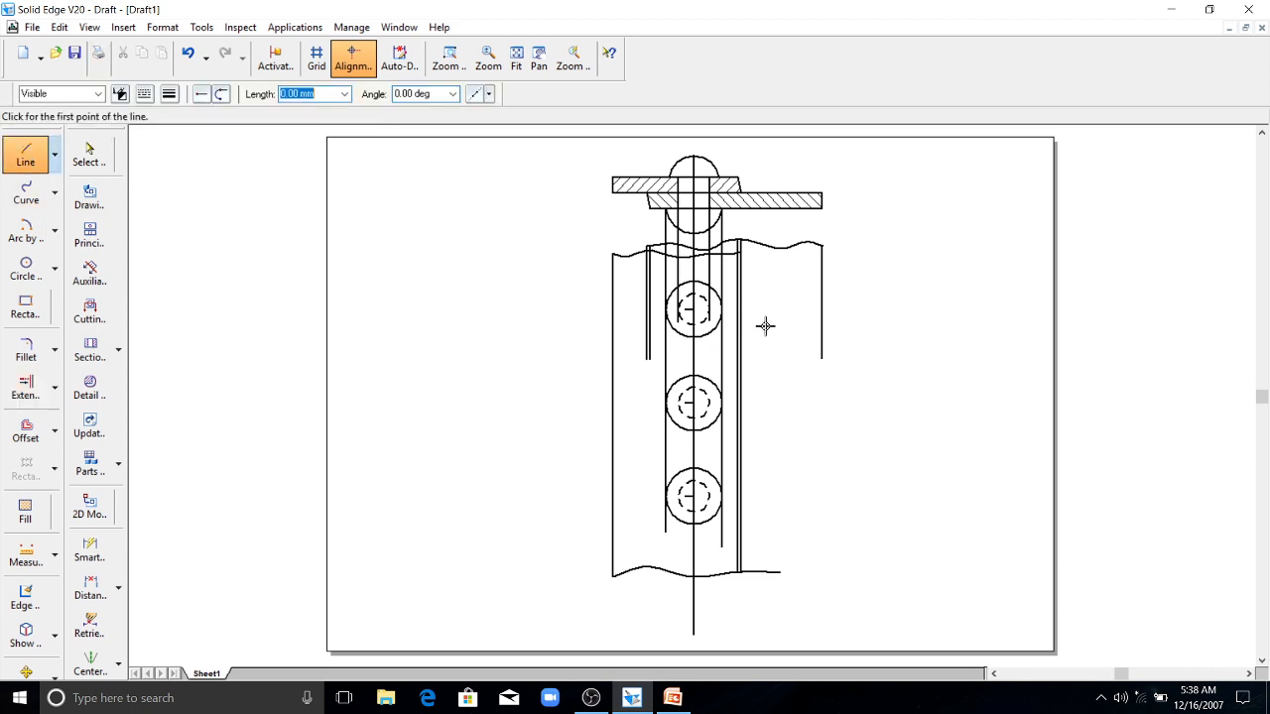
pyautogui.click(822, 359)
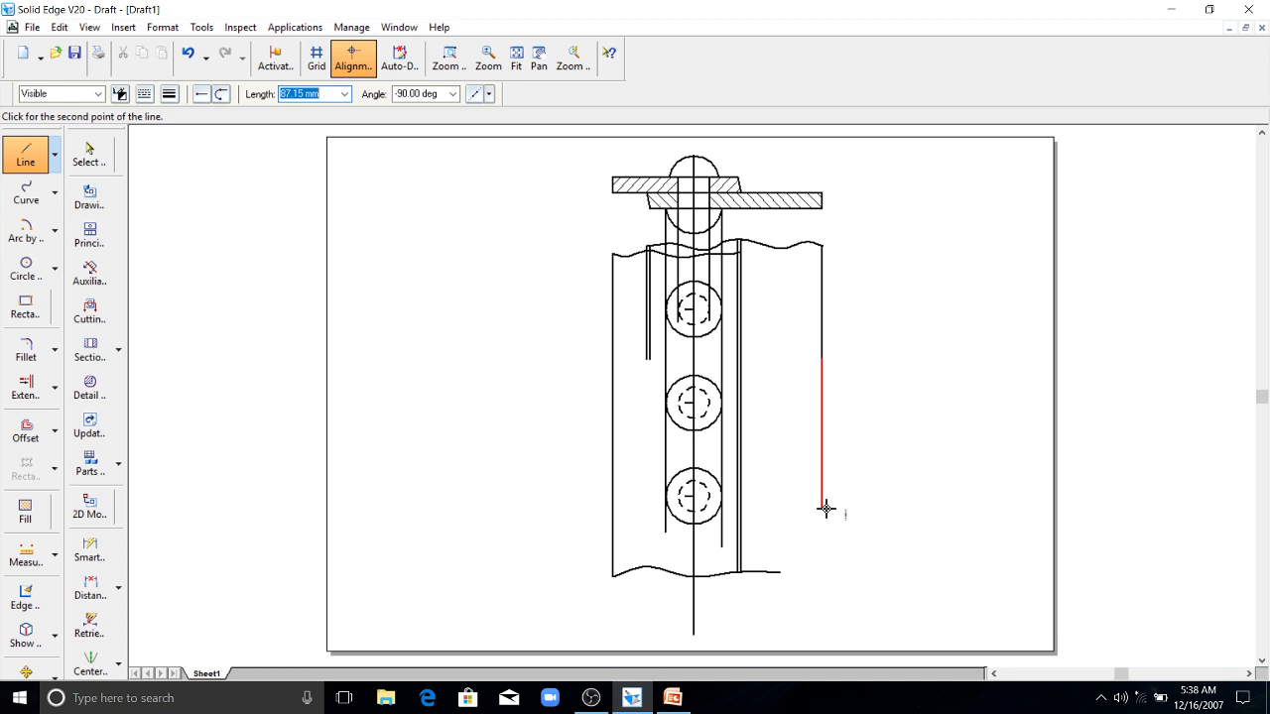
pyautogui.click(821, 615)
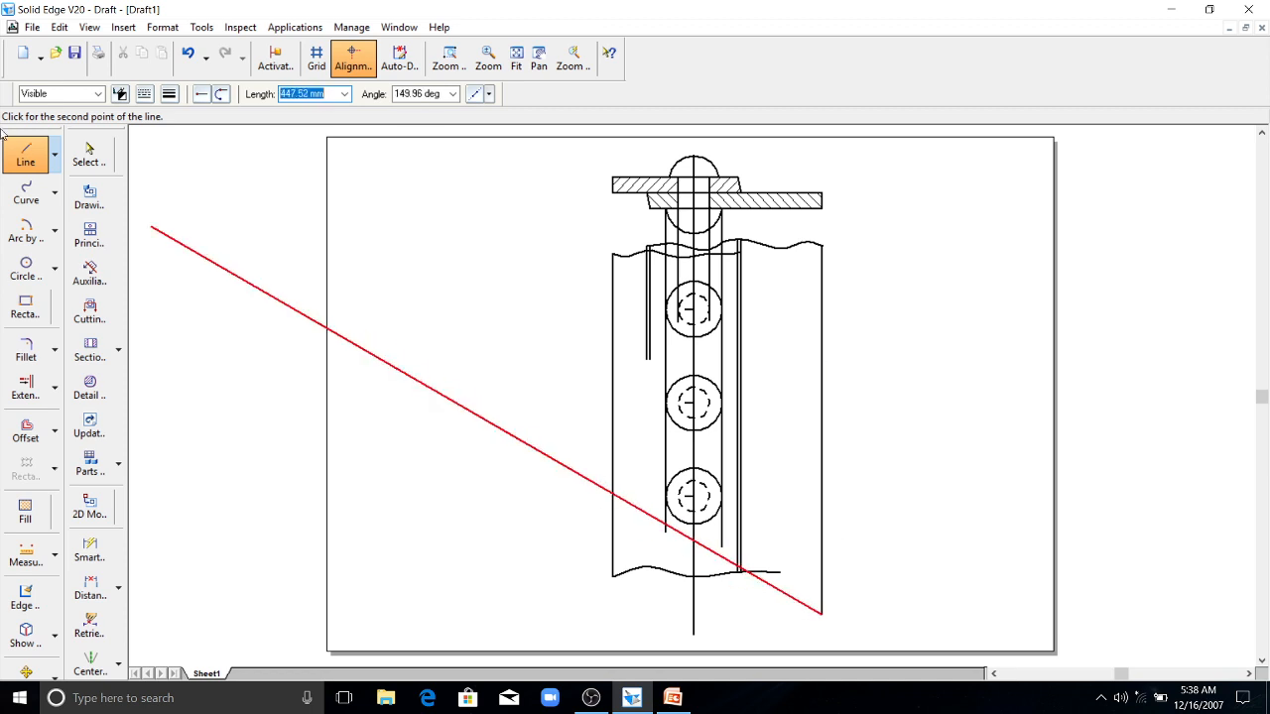
pyautogui.click(26, 190)
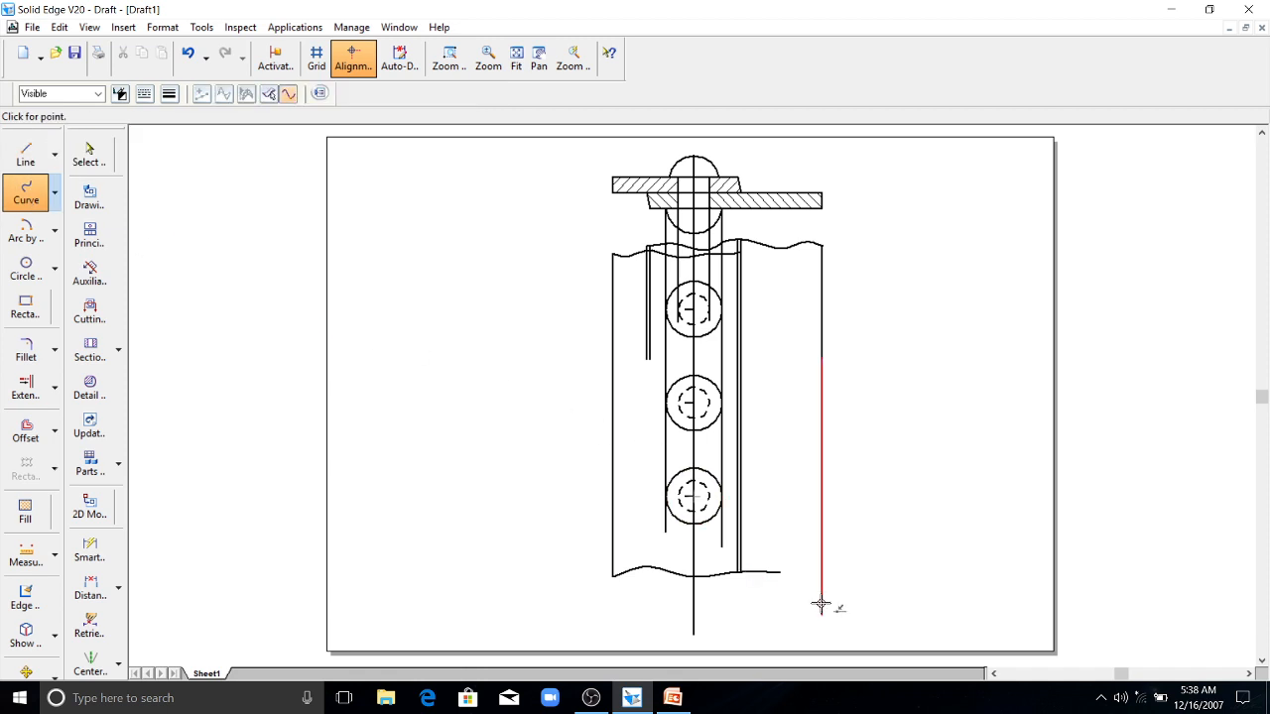
pyautogui.moveTo(812, 605)
pyautogui.mouseDown()
pyautogui.moveTo(600, 604)
pyautogui.moveTo(627, 601)
pyautogui.moveTo(327, 403)
pyautogui.moveTo(654, 593)
pyautogui.moveTo(624, 593)
pyautogui.moveTo(635, 605)
pyautogui.mouseUp()
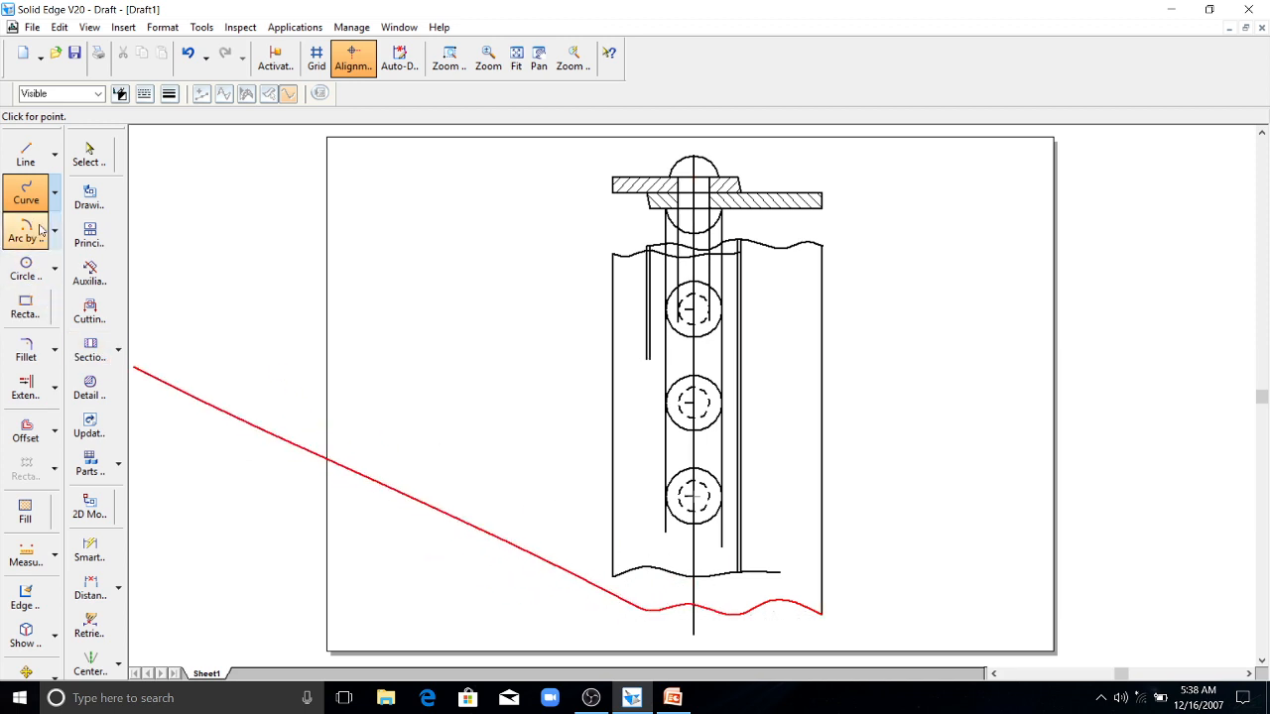
# - Extend the two left overlap edge lines of the projected view down to the lower break curve
pyautogui.click(27, 387)
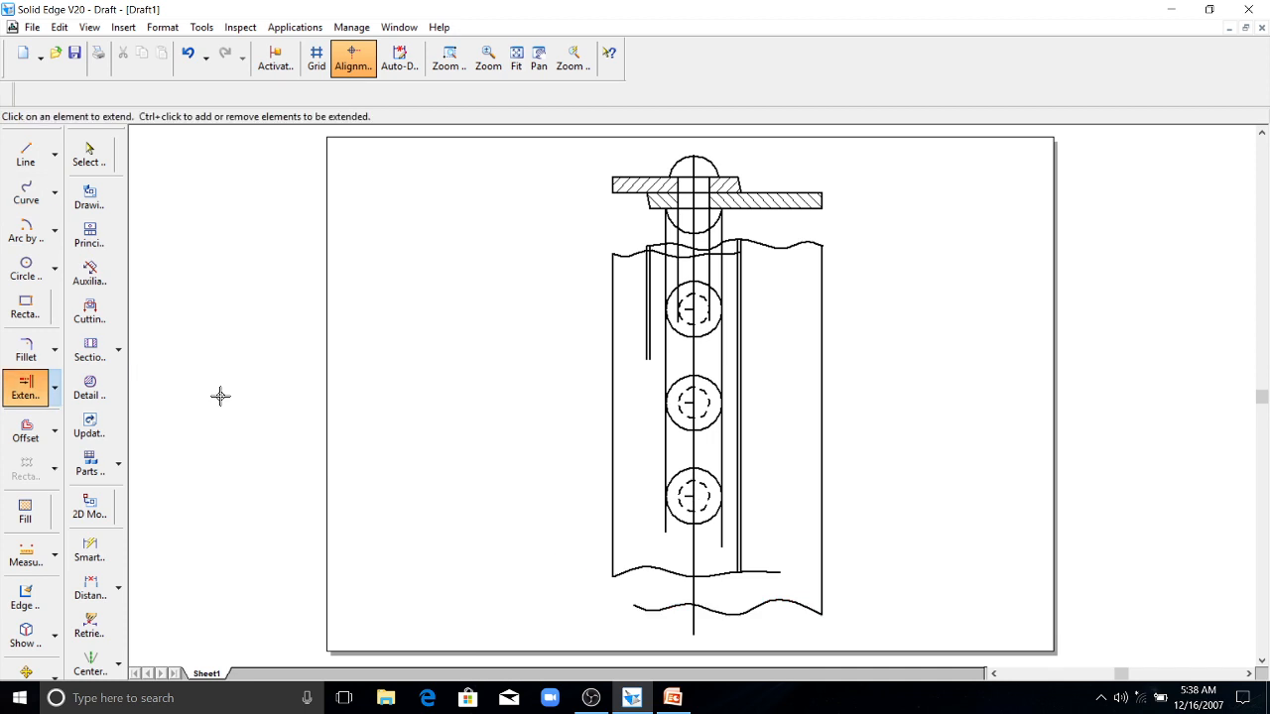
pyautogui.click(649, 340)
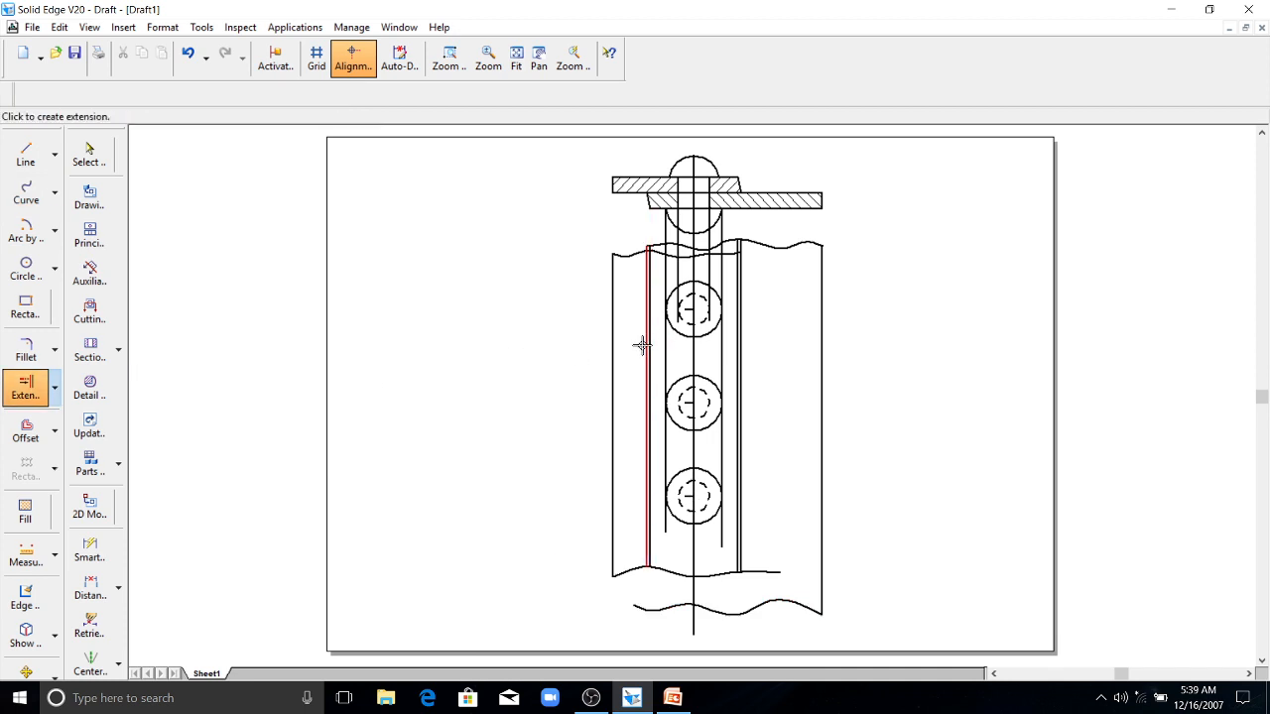
pyautogui.click(642, 484)
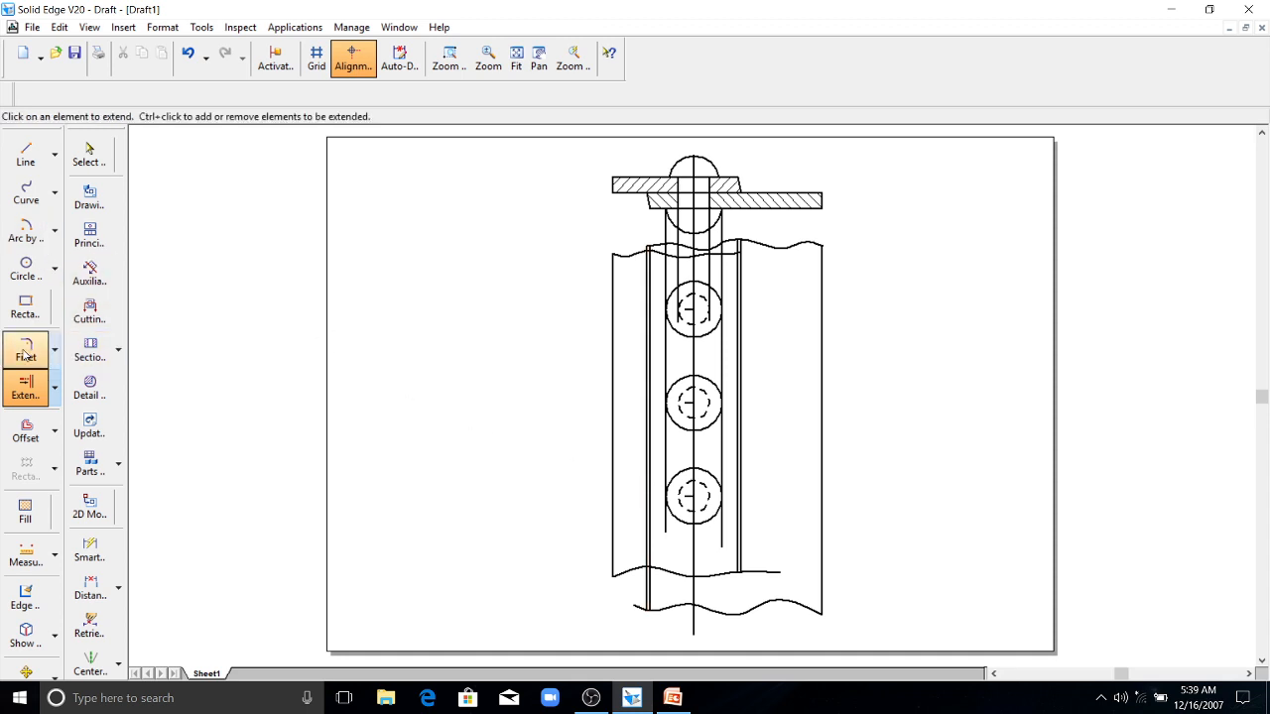
# - Trim the ends of both bottom break curves that overhang the overlap edge lines
pyautogui.click(52, 440)
pyautogui.click(55, 388)
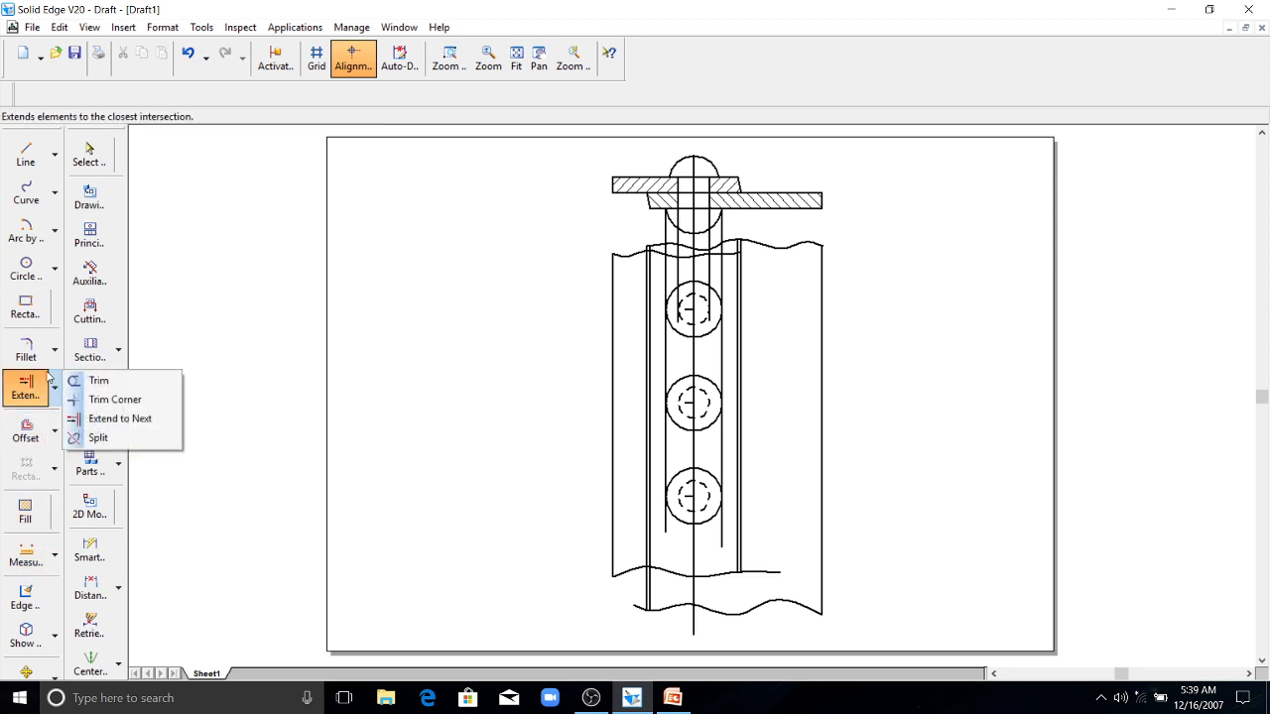
pyautogui.click(91, 381)
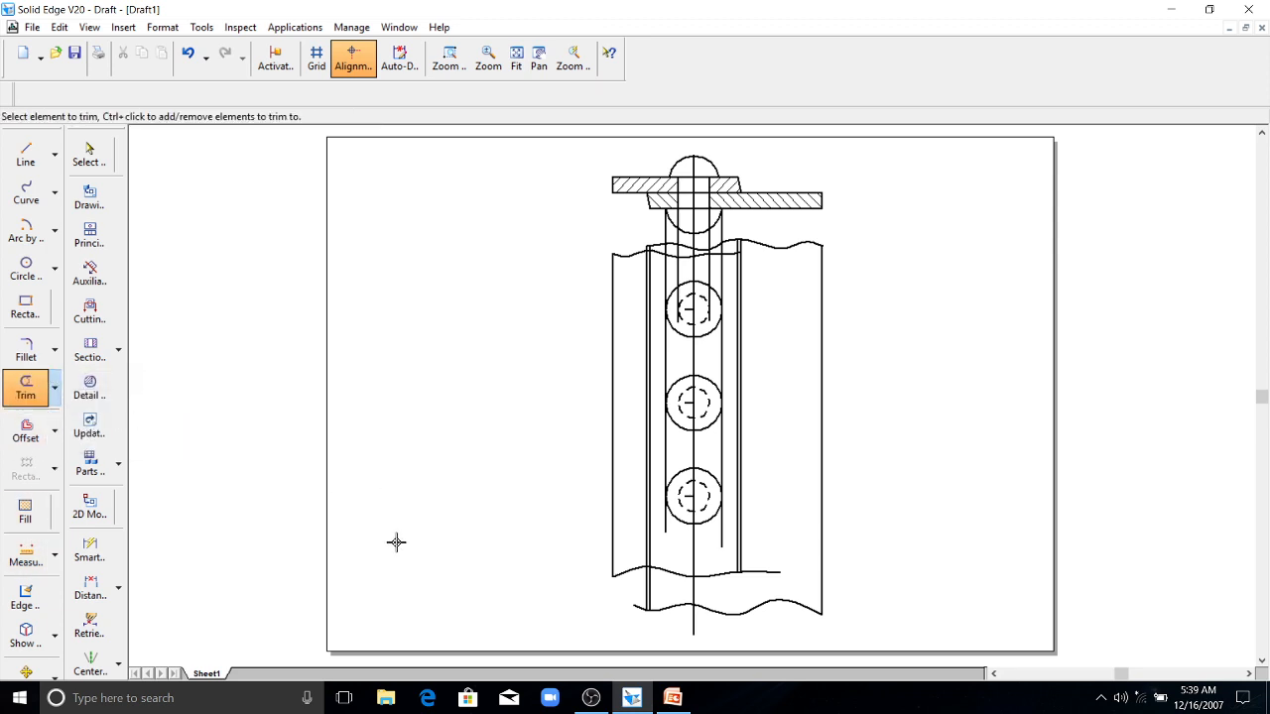
pyautogui.click(636, 607)
pyautogui.click(760, 571)
pyautogui.press('Escape')
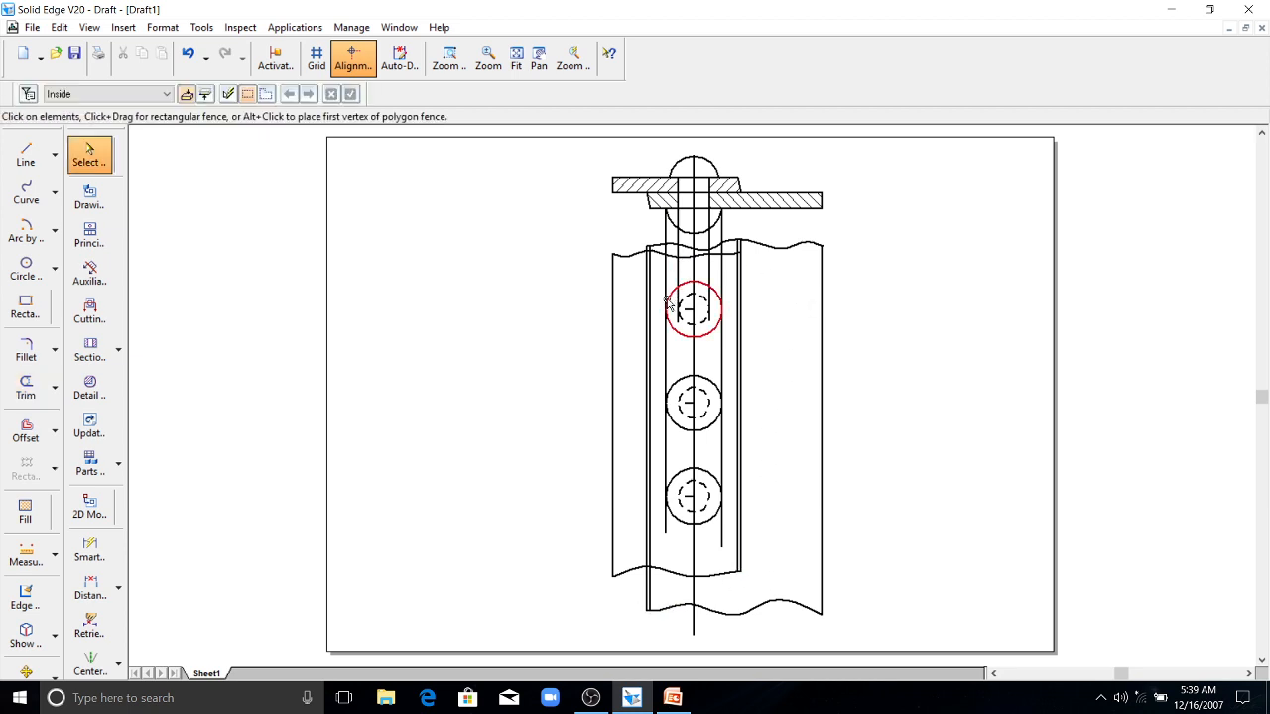
# - Delete the rivet-head projection lines on both sides from the sectional view down past the second rivet
pyautogui.click(666, 281)
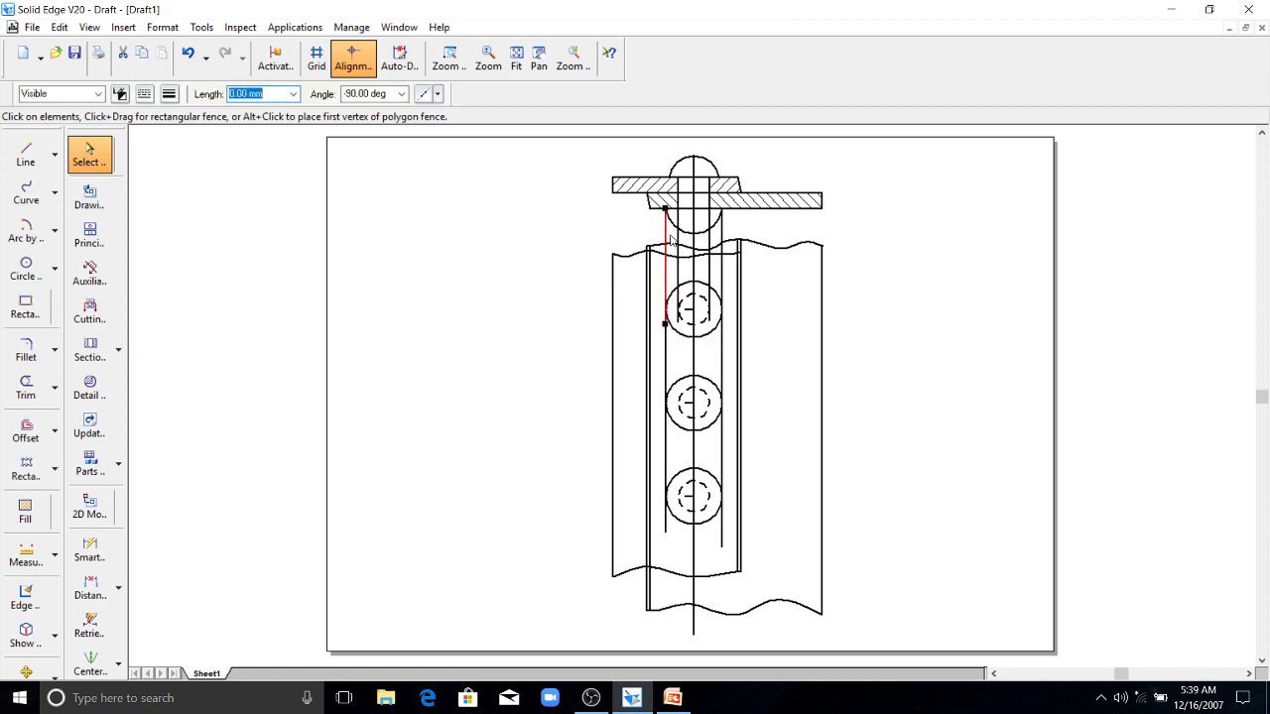
pyautogui.moveTo(670, 239); pyautogui.dragTo(721, 235)
pyautogui.click(723, 229)
pyautogui.press('Delete')
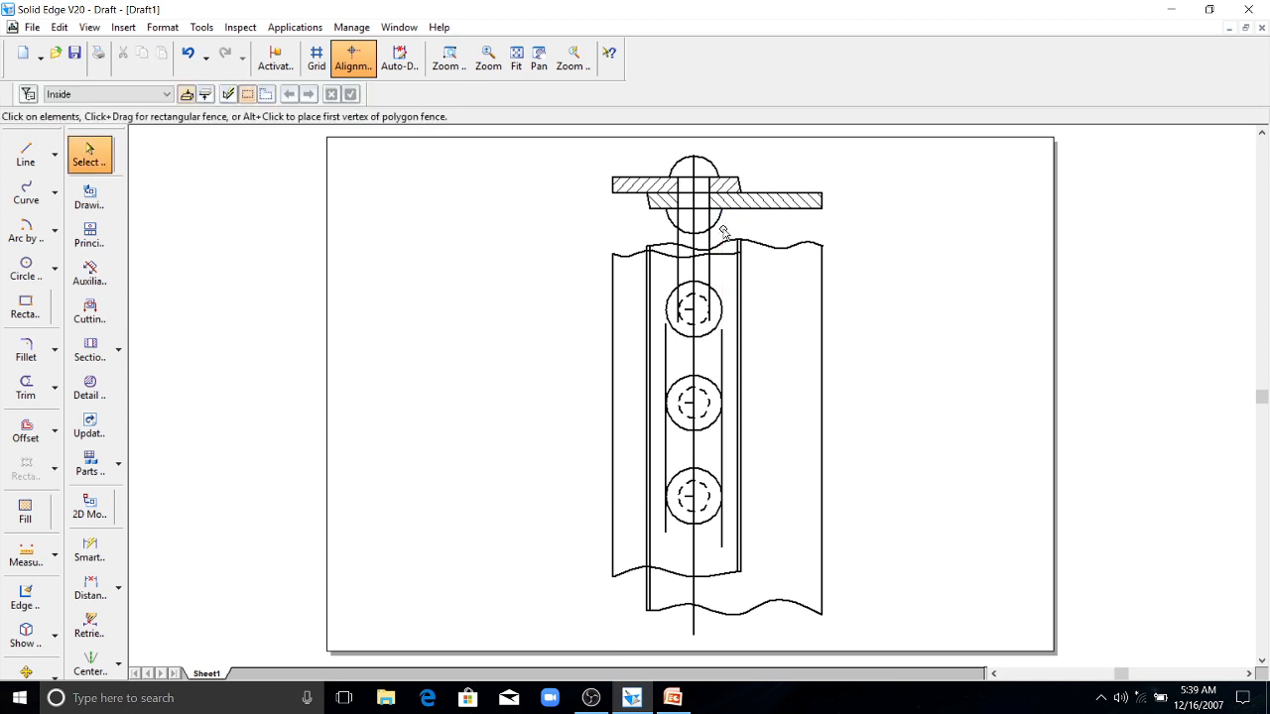
pyautogui.click(721, 348)
pyautogui.press('Delete')
pyautogui.click(666, 357)
pyautogui.press('Delete')
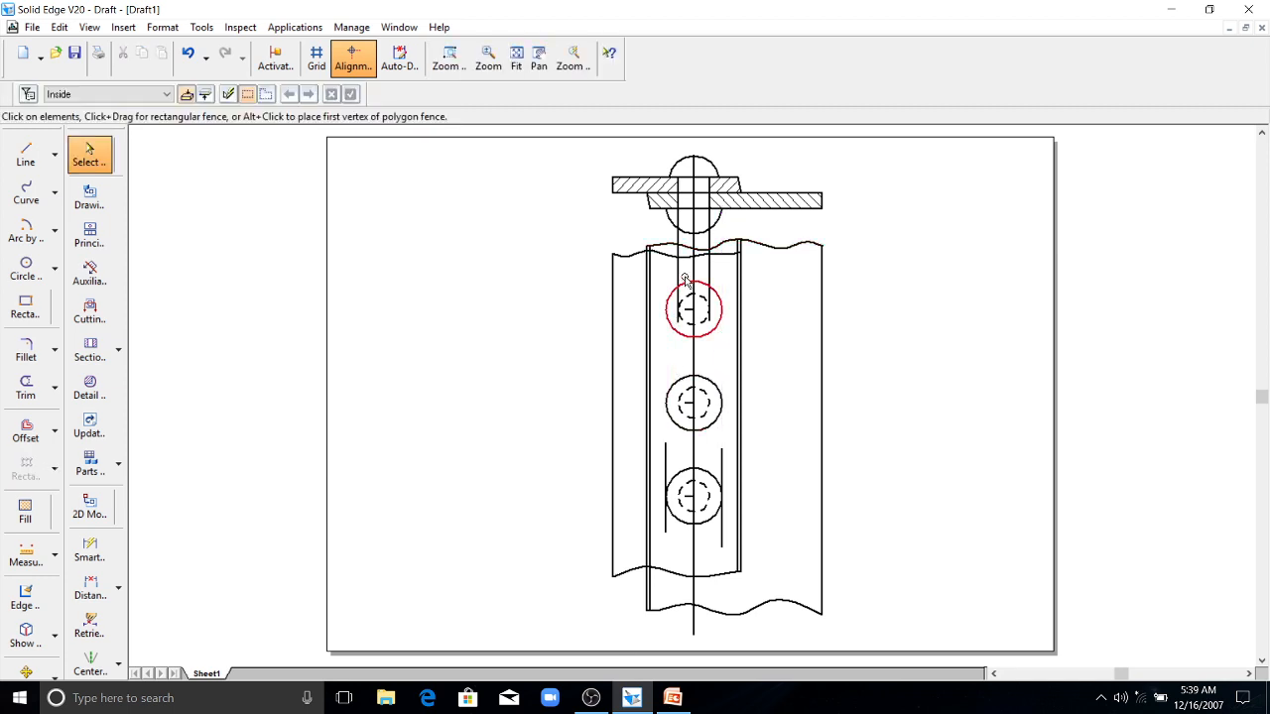
# - Delete the left shank projection line above the first rivet and the two head projection lines beside the third rivet
pyautogui.click(679, 277)
pyautogui.press('Delete')
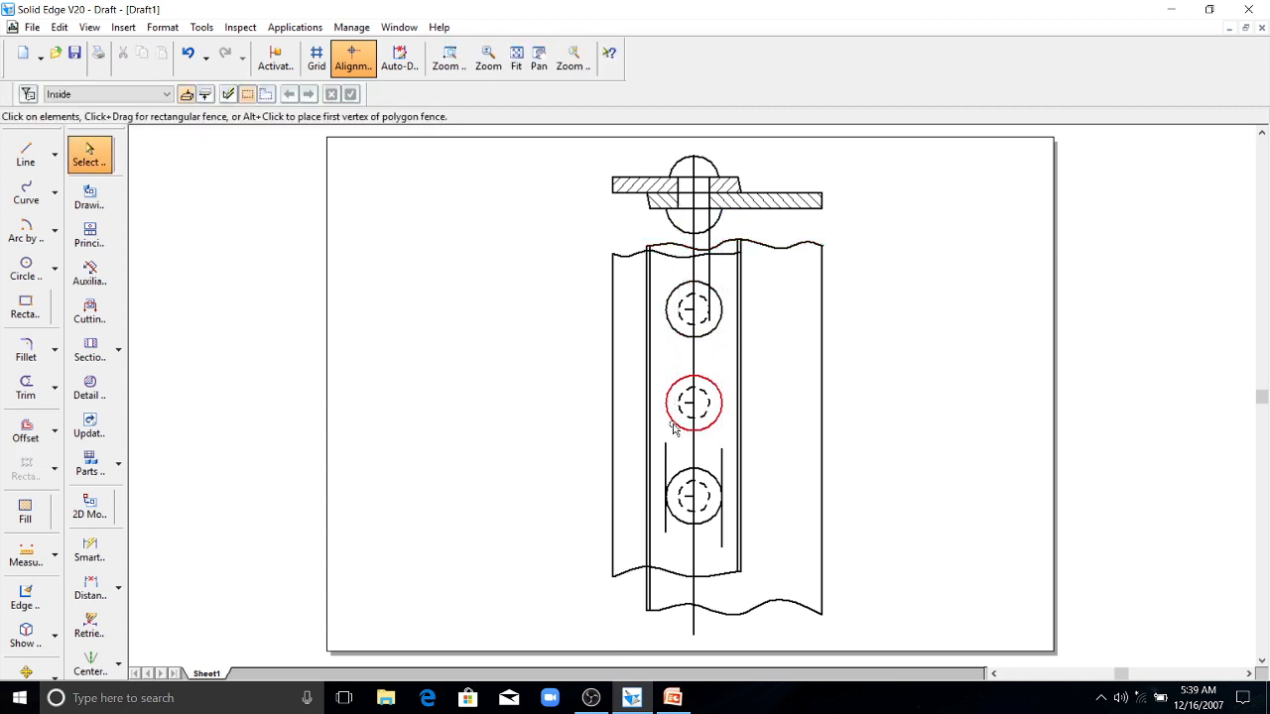
pyautogui.click(666, 471)
pyautogui.press('Delete')
pyautogui.click(721, 477)
pyautogui.press('Delete')
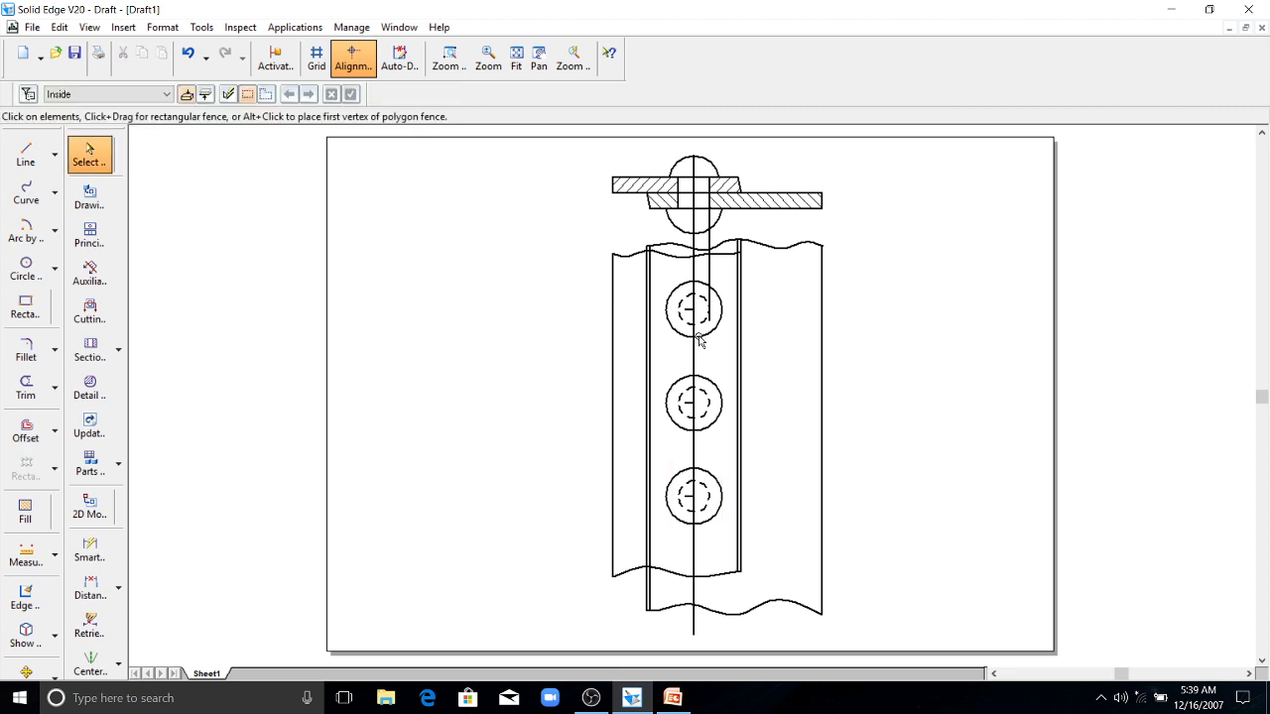
# - Delete the remaining shank projection line running from the section to the first rivet
pyautogui.click(712, 285)
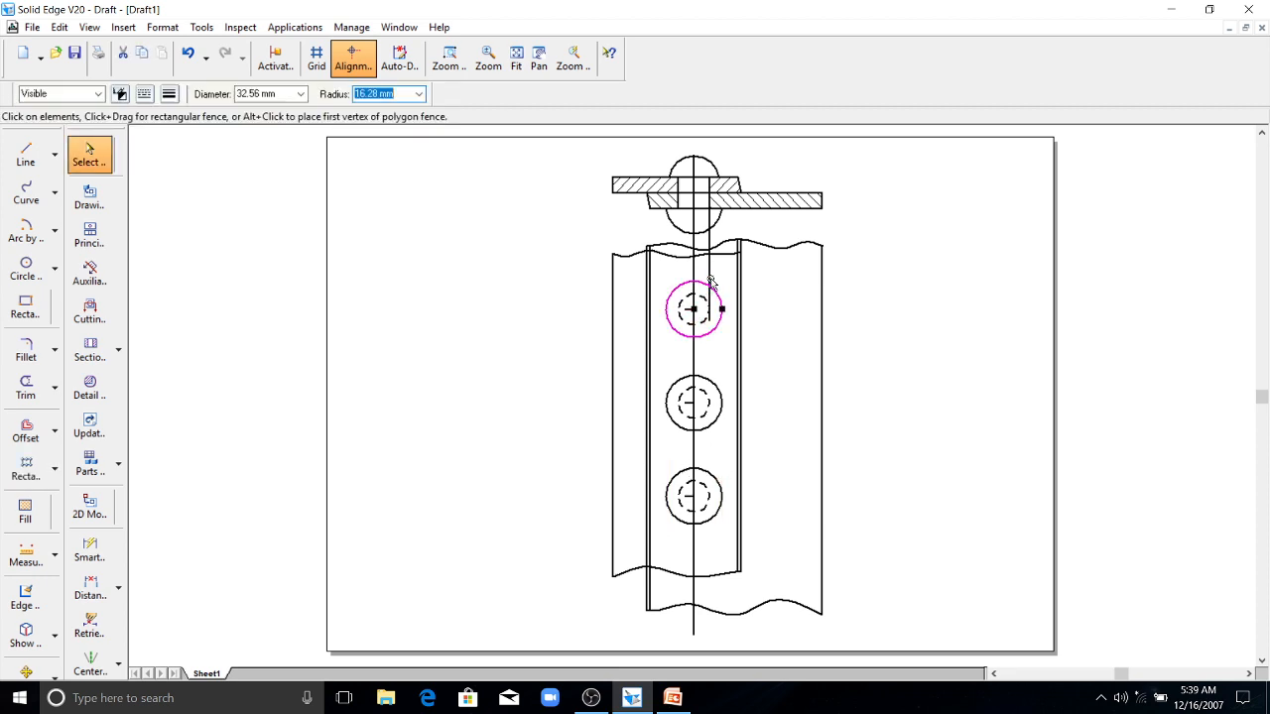
pyautogui.click(712, 279)
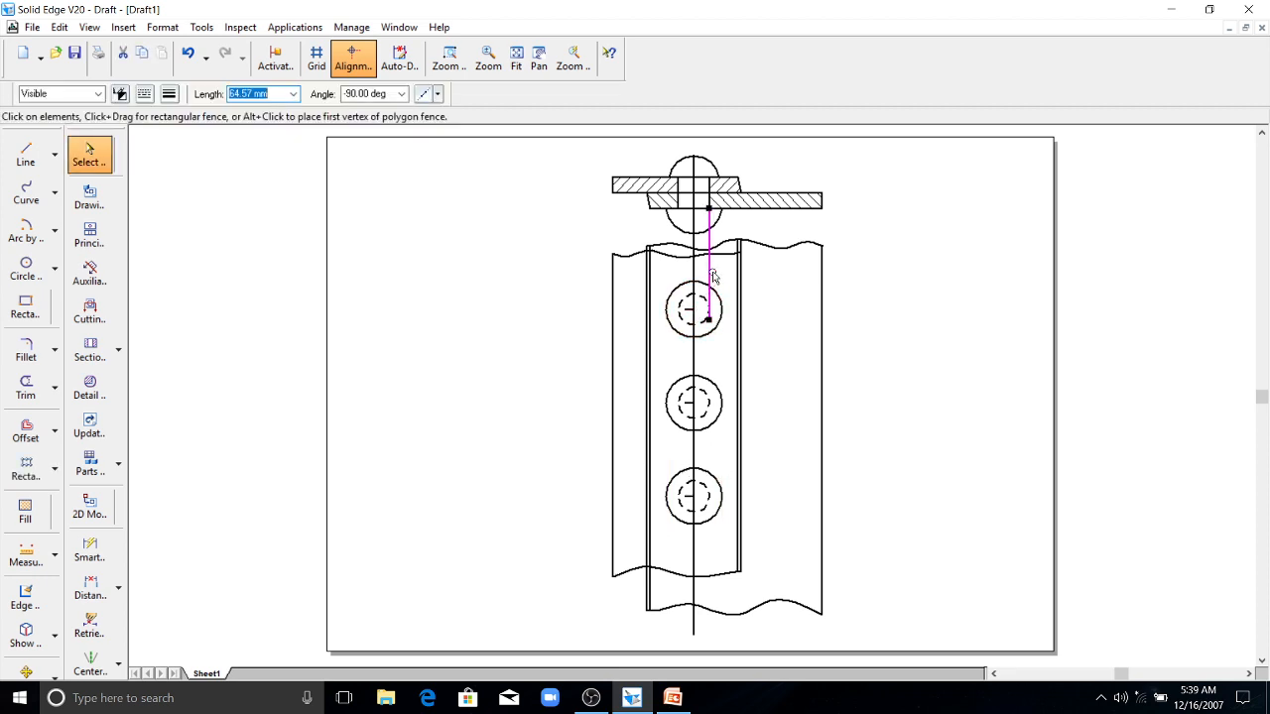
pyautogui.press('Delete')
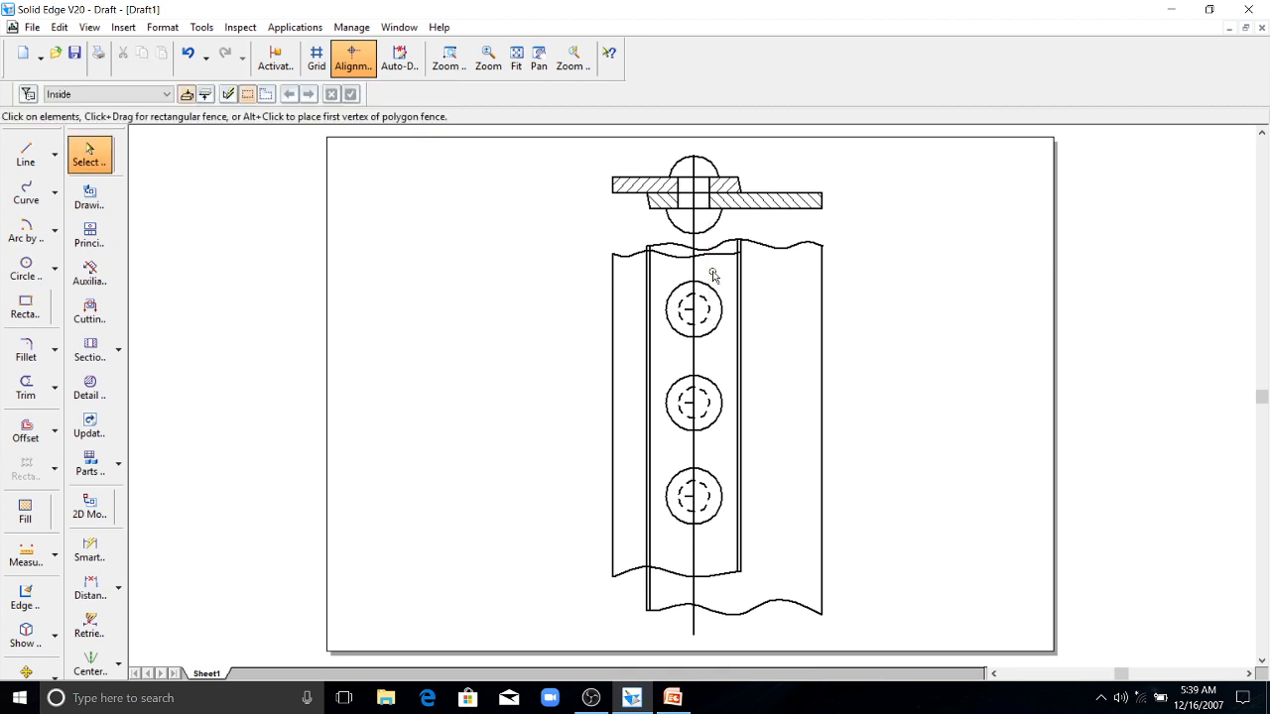
# - Change the long vertical rivet centreline through both views to a dash-dot line type
pyautogui.click(694, 357)
pyautogui.click(145, 93)
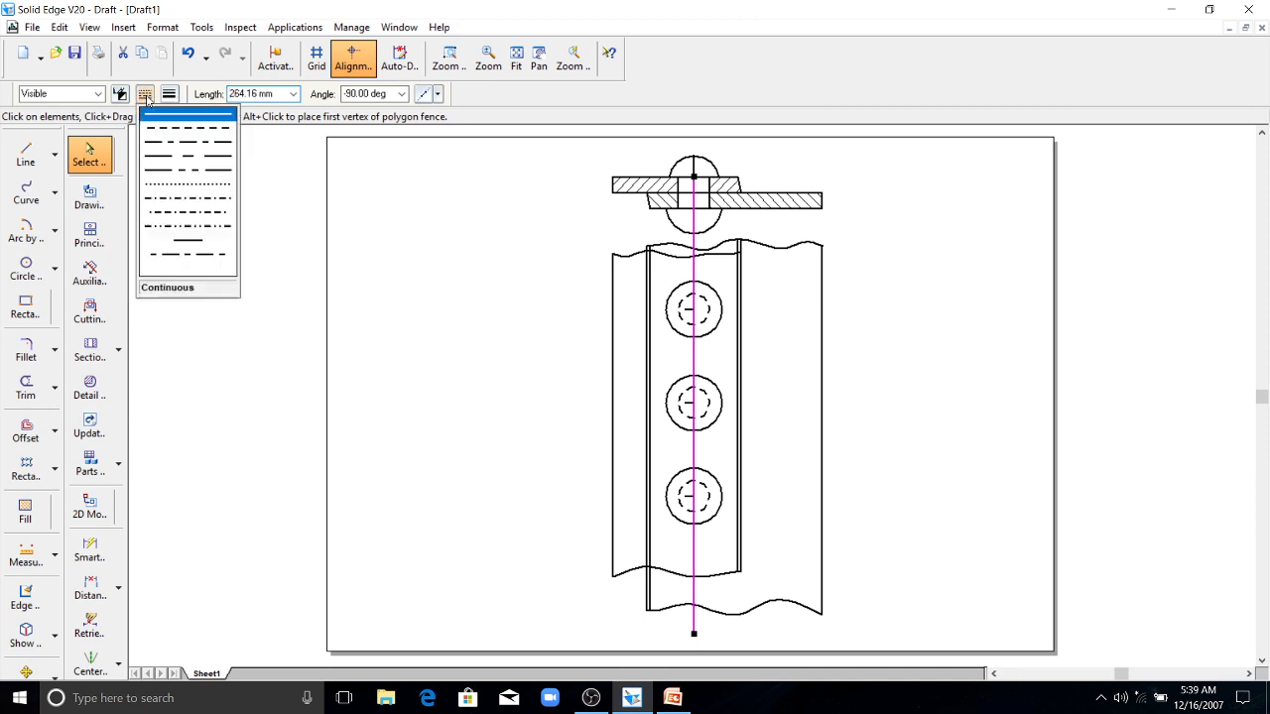
pyautogui.click(182, 146)
pyautogui.click(360, 313)
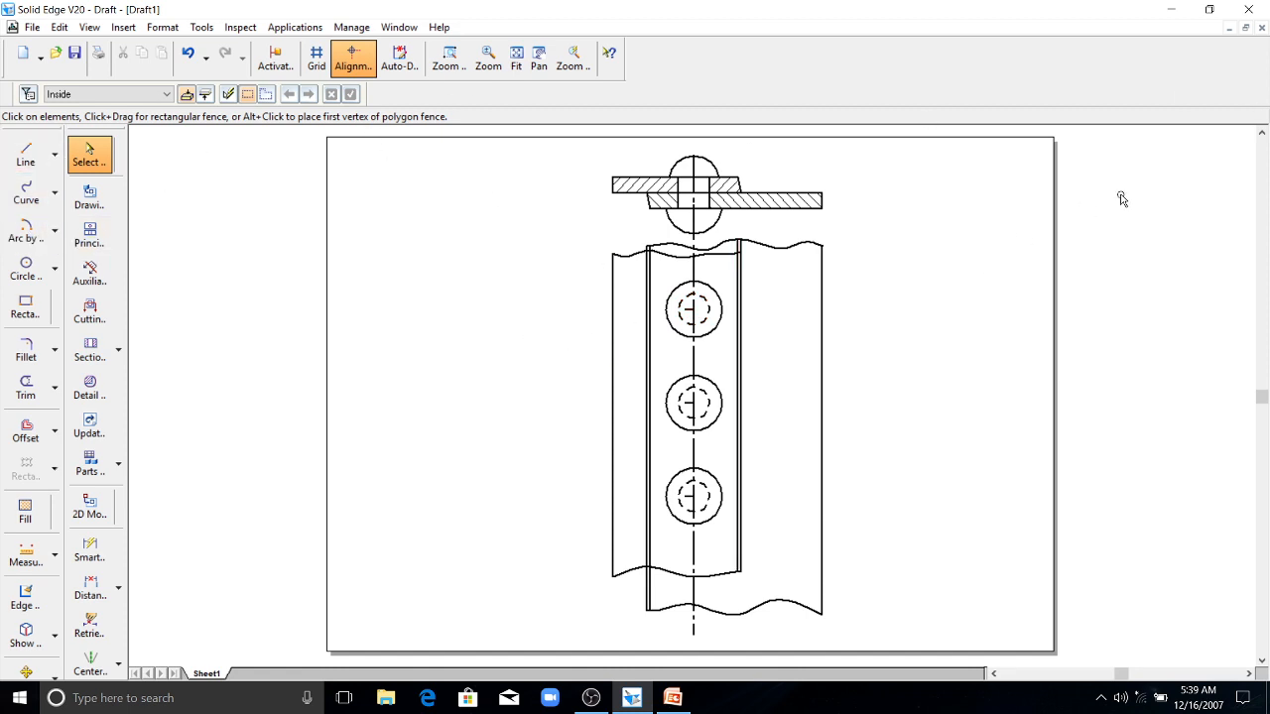
# - Dimension the horizontal distance from the rivet centreline to the upper plate's bevelled edge, placing it above the section
pyautogui.moveTo(1260, 400); pyautogui.dragTo(1261, 377)
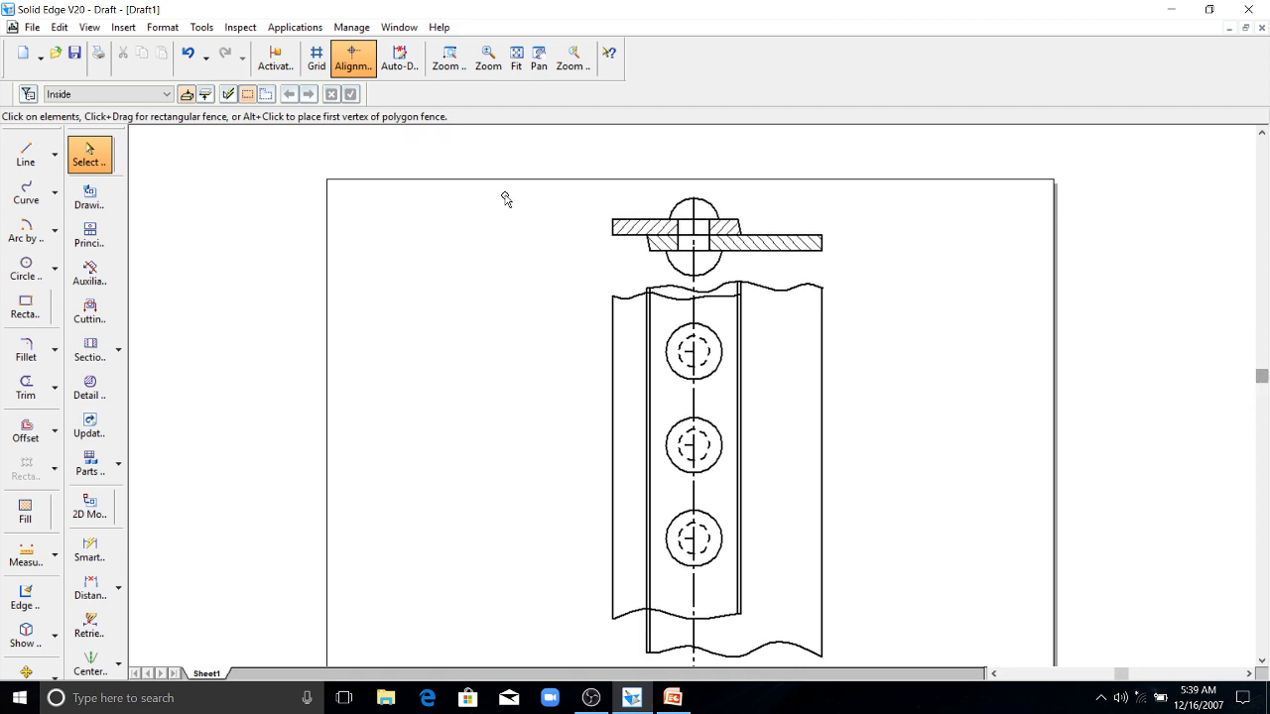
pyautogui.click(88, 549)
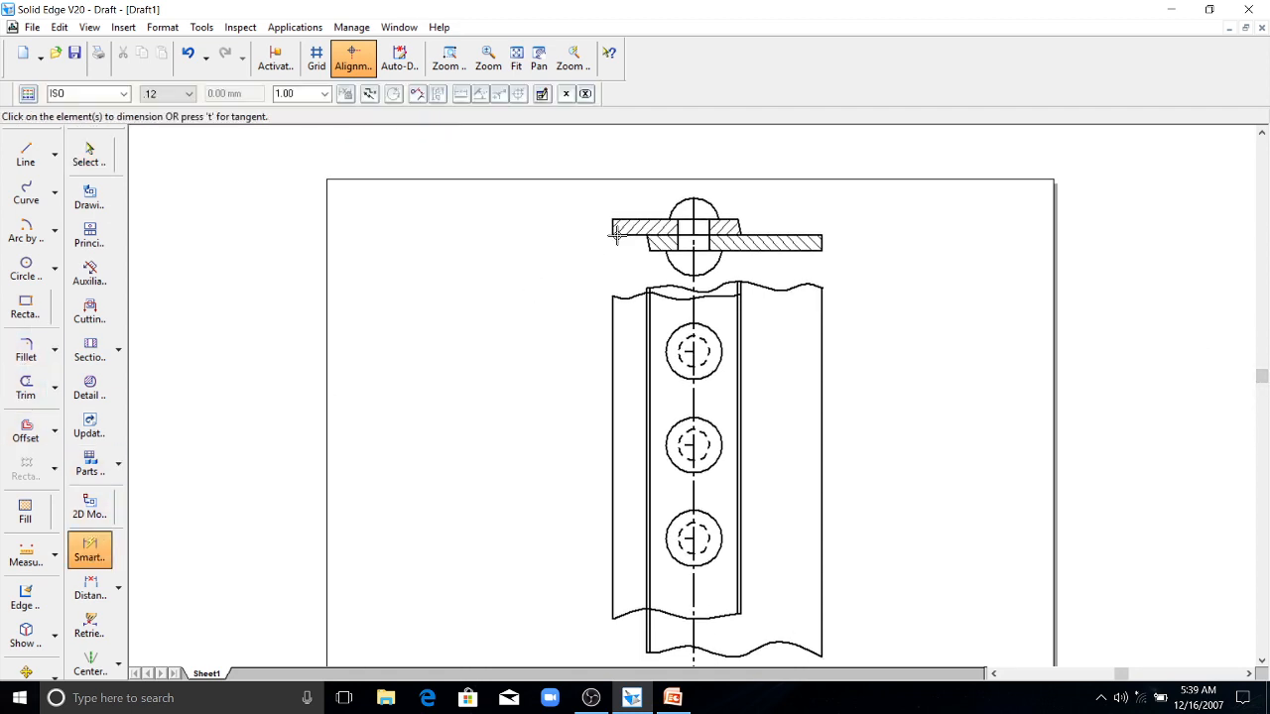
pyautogui.click(694, 207)
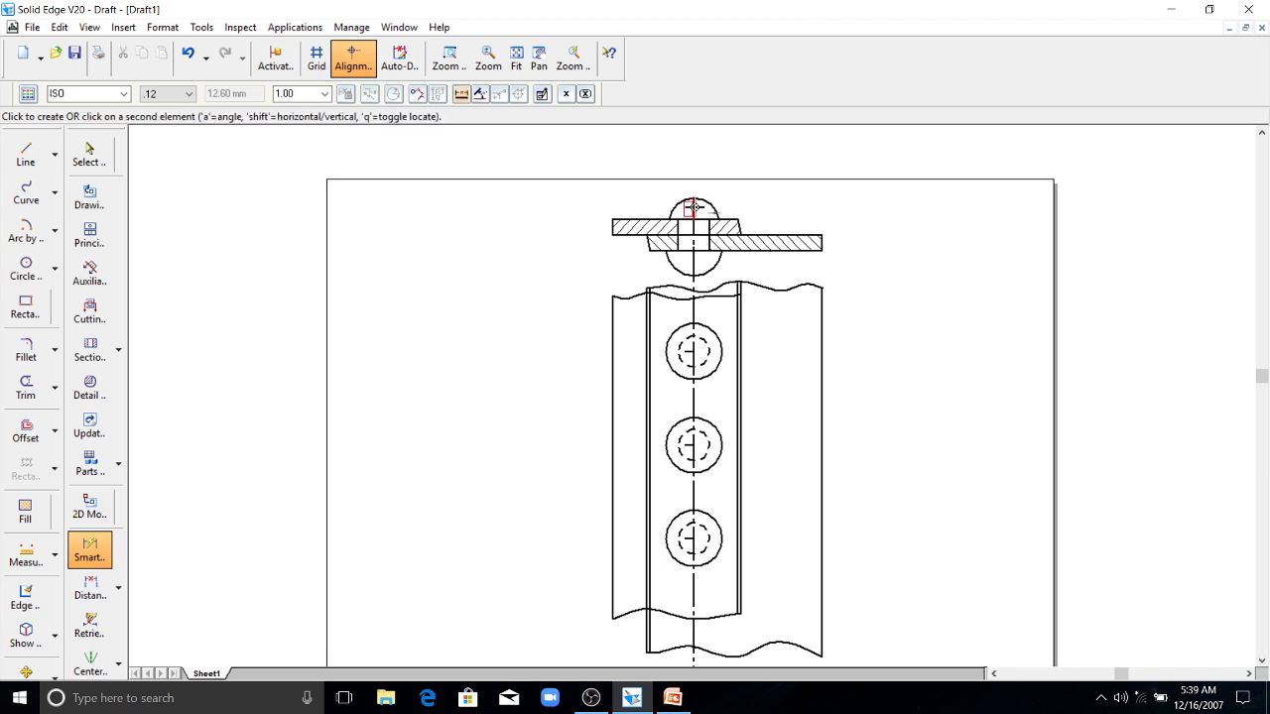
pyautogui.click(742, 235)
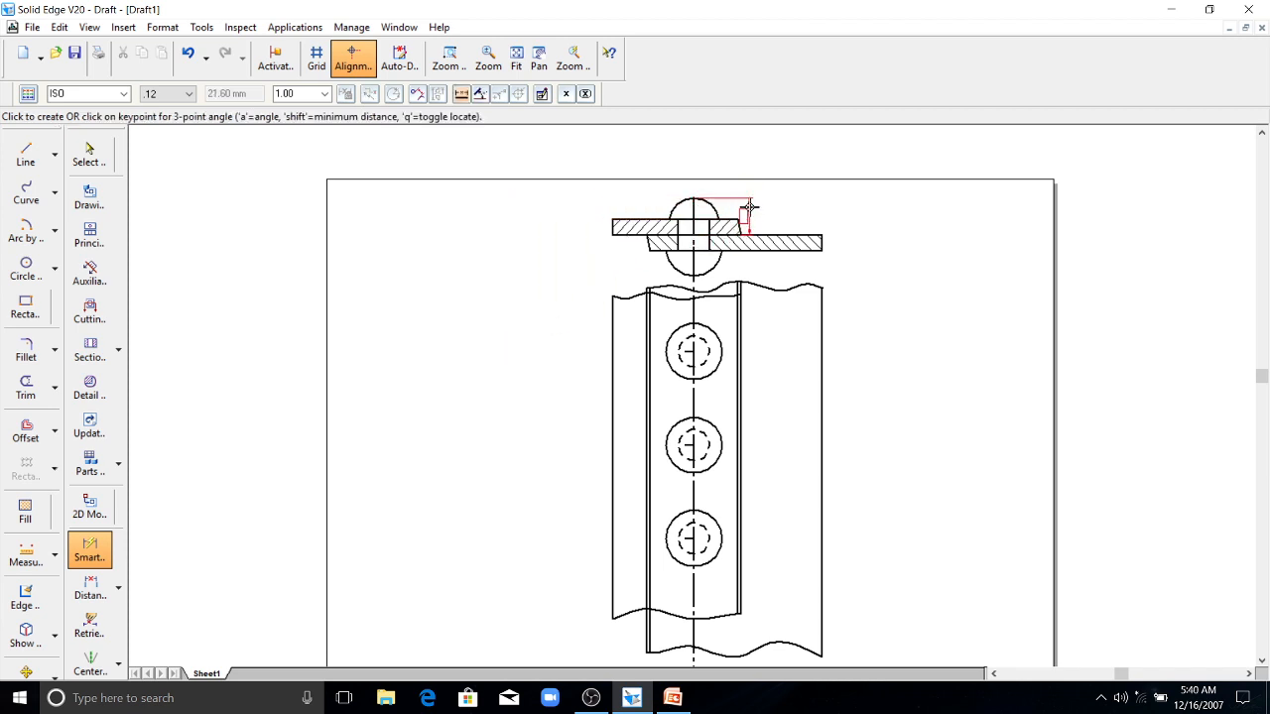
pyautogui.click(725, 154)
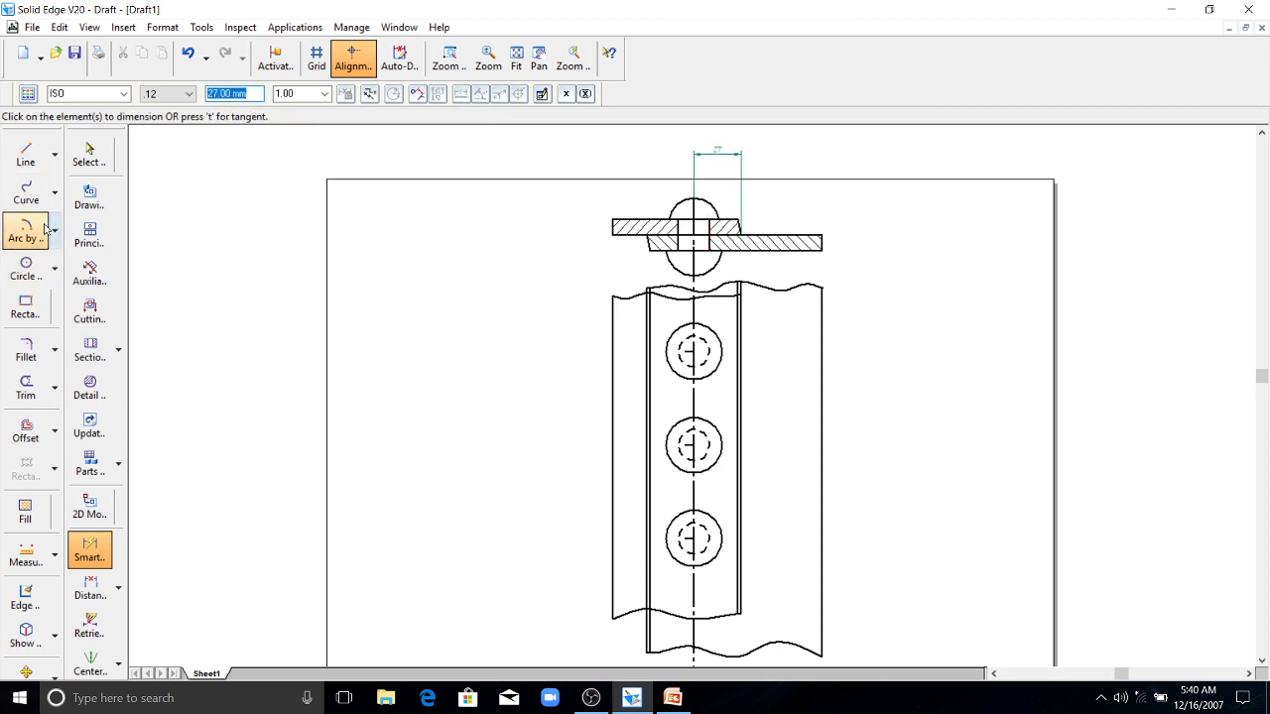
# - Dimension the upper plate's thickness at its outer end, placing the dimension beside the section
pyautogui.click(101, 555)
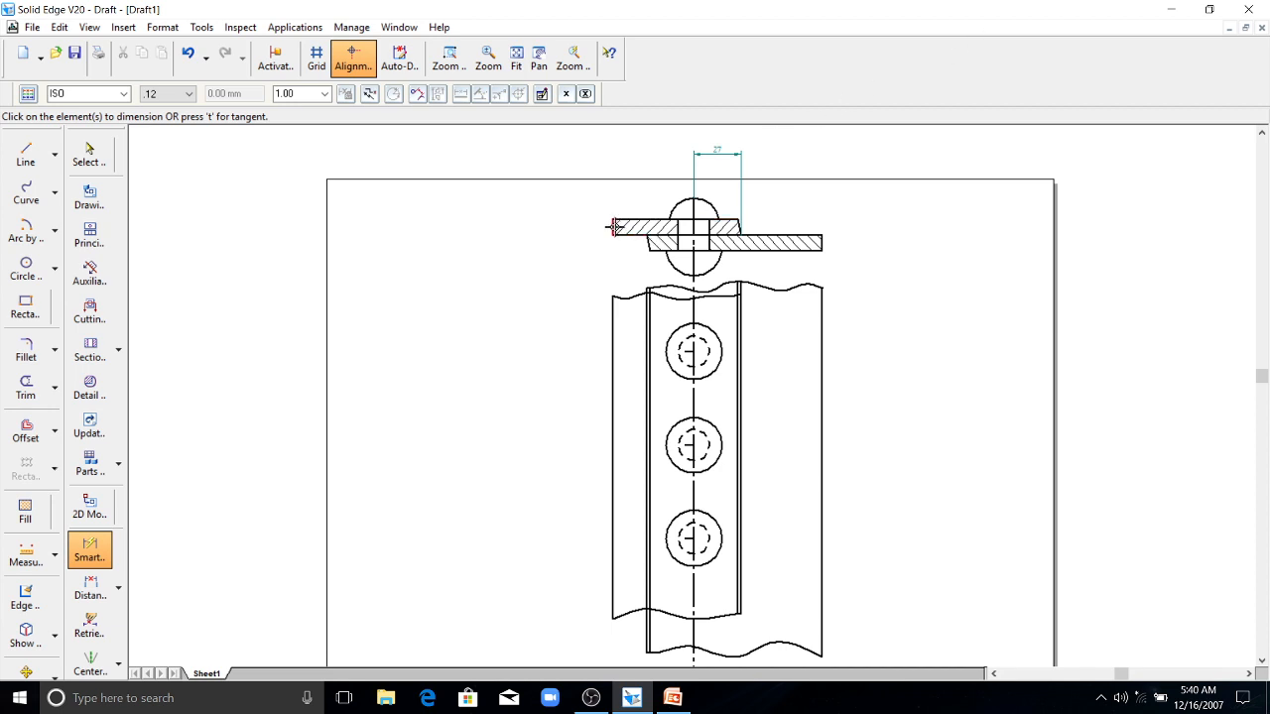
pyautogui.click(612, 228)
pyautogui.click(586, 221)
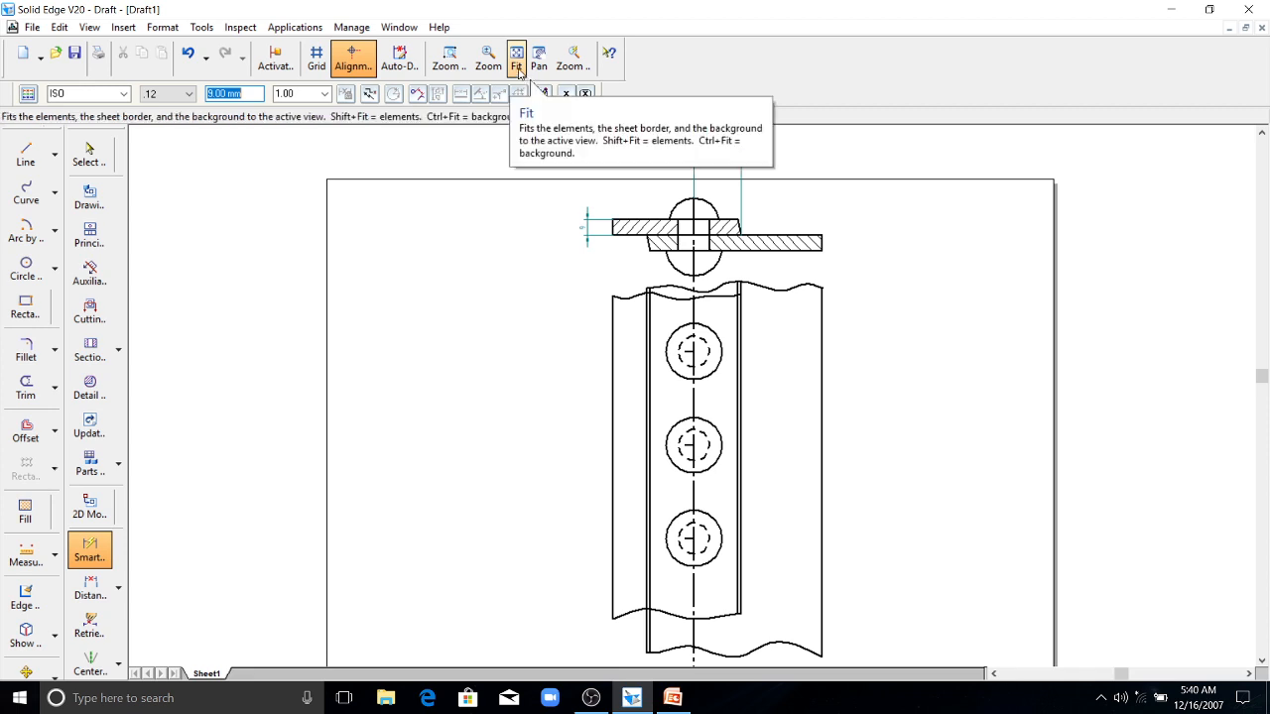
# - Dimension the rivet shank's diameter between its two vertical edges in the section, placing it in the lower head
pyautogui.click(488, 59)
pyautogui.moveTo(627, 217); pyautogui.dragTo(623, 249)
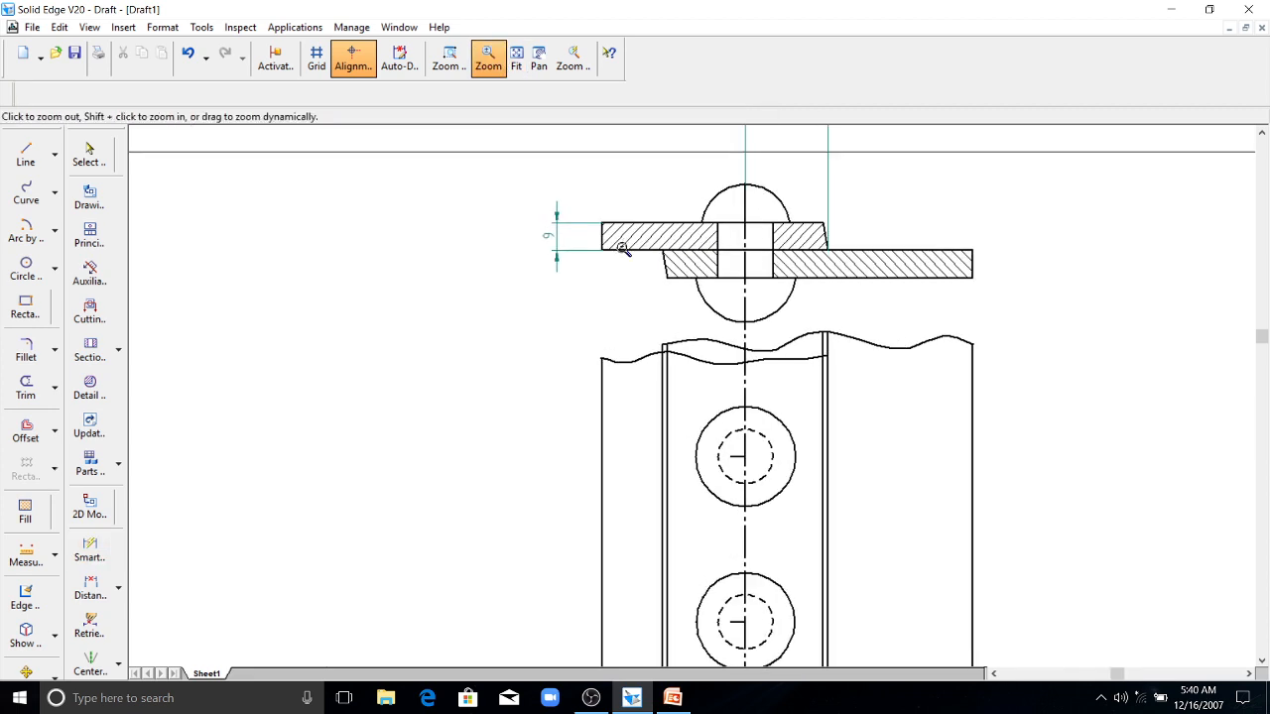
pyautogui.scroll(2, 630, 255)
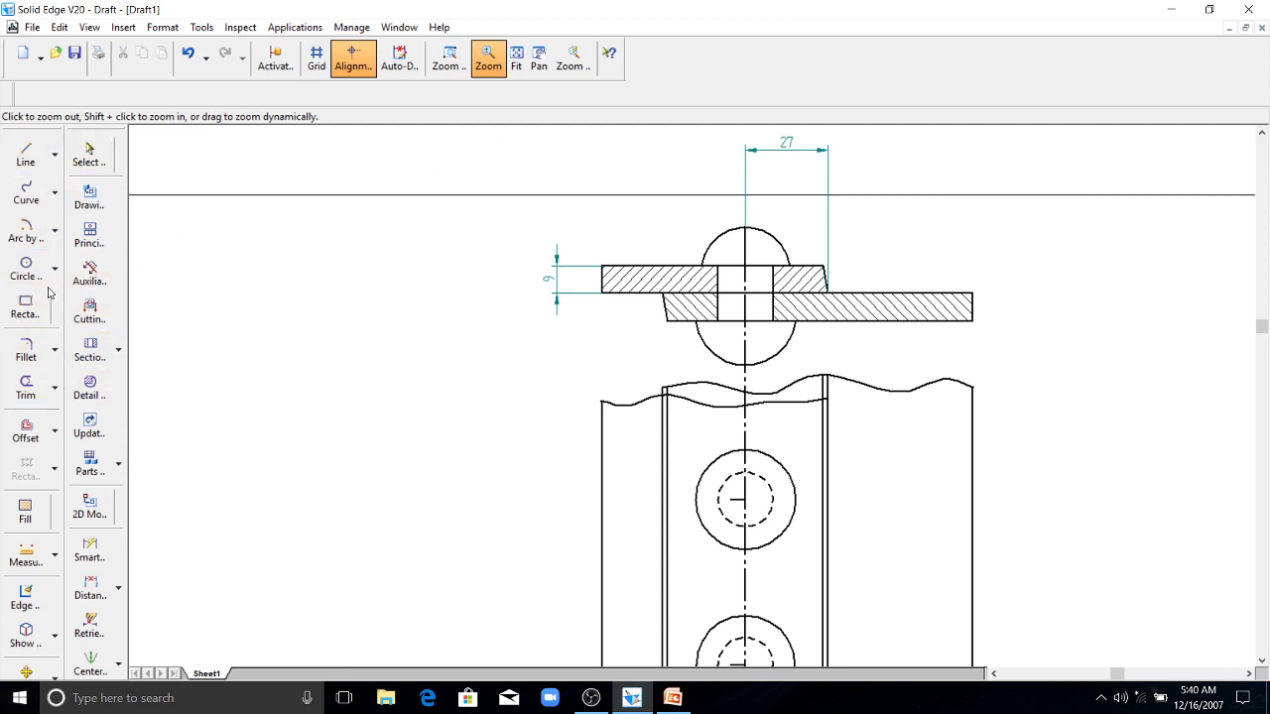
pyautogui.click(89, 549)
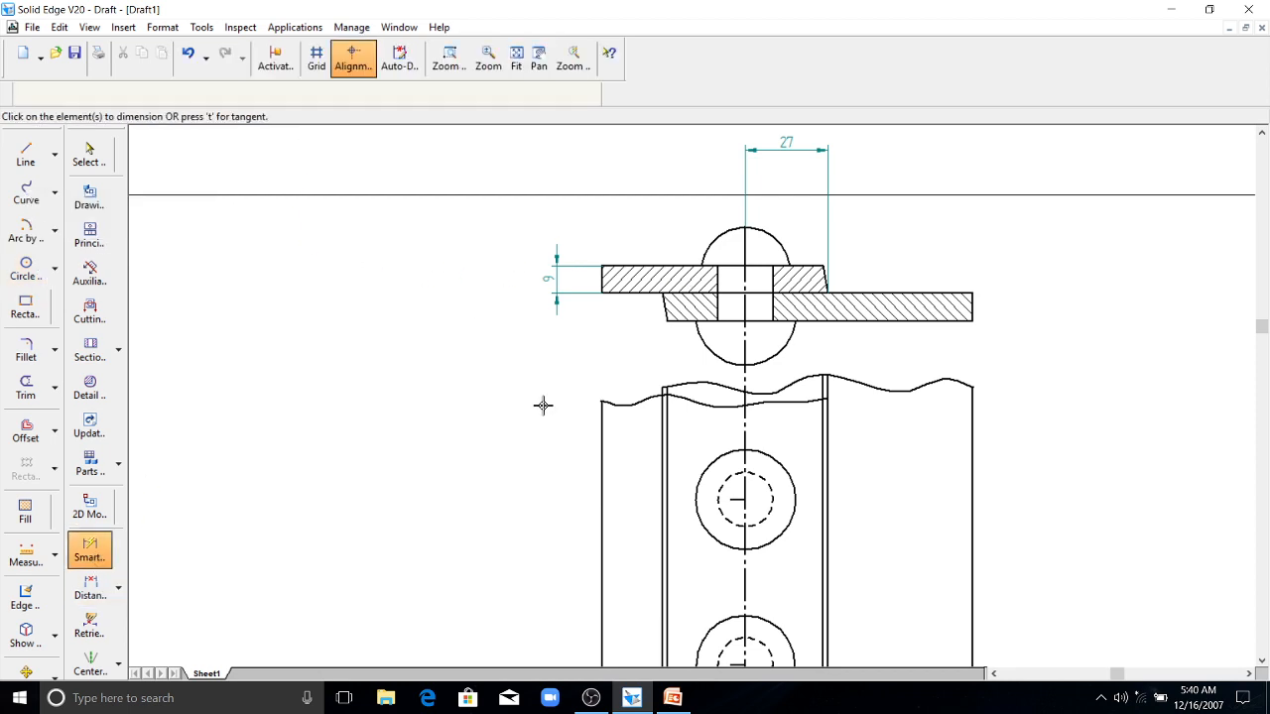
pyautogui.click(721, 302)
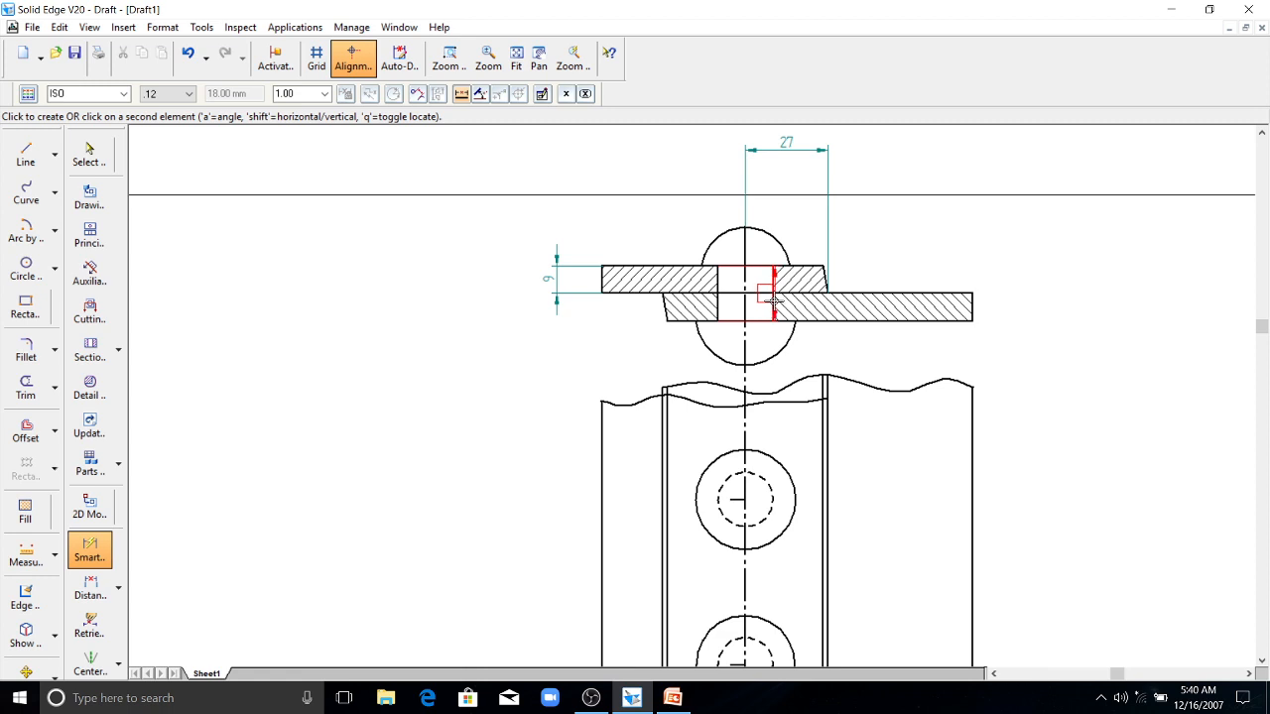
pyautogui.click(772, 300)
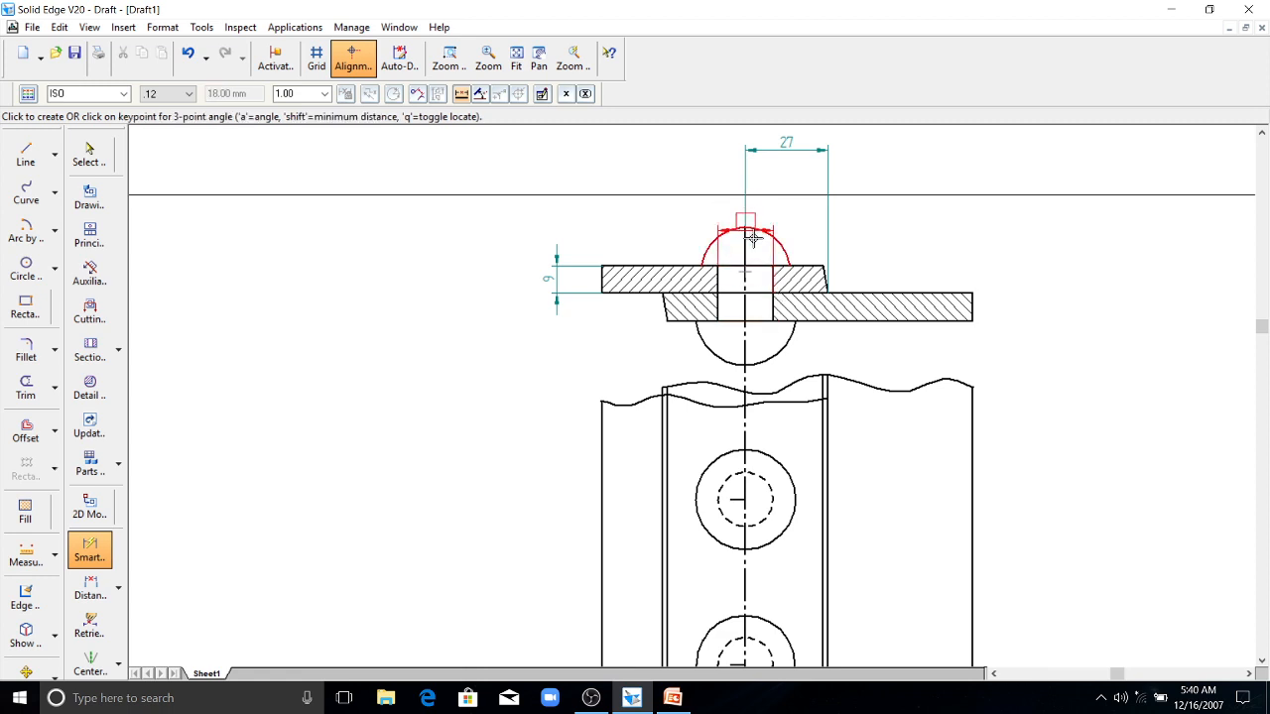
pyautogui.click(745, 341)
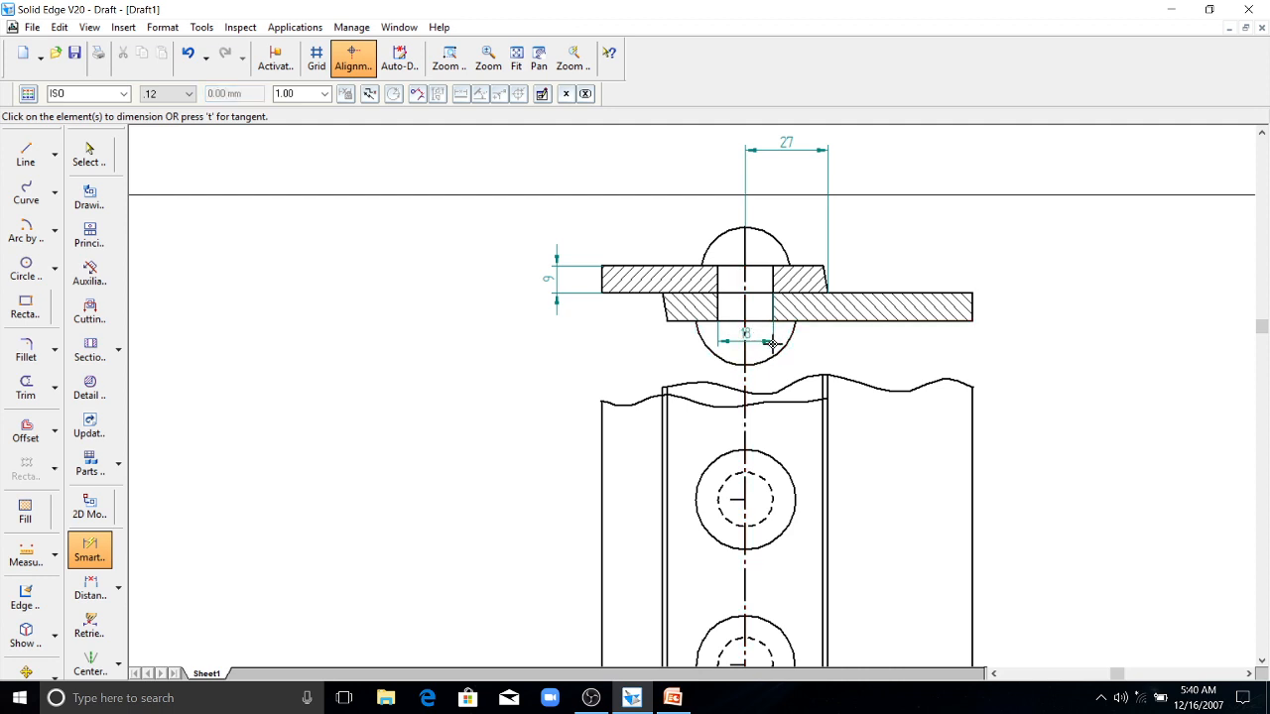
# - Move the shank diameter dimension out of the lower head to just above the upper rivet head
pyautogui.press('Escape')
pyautogui.click(770, 335)
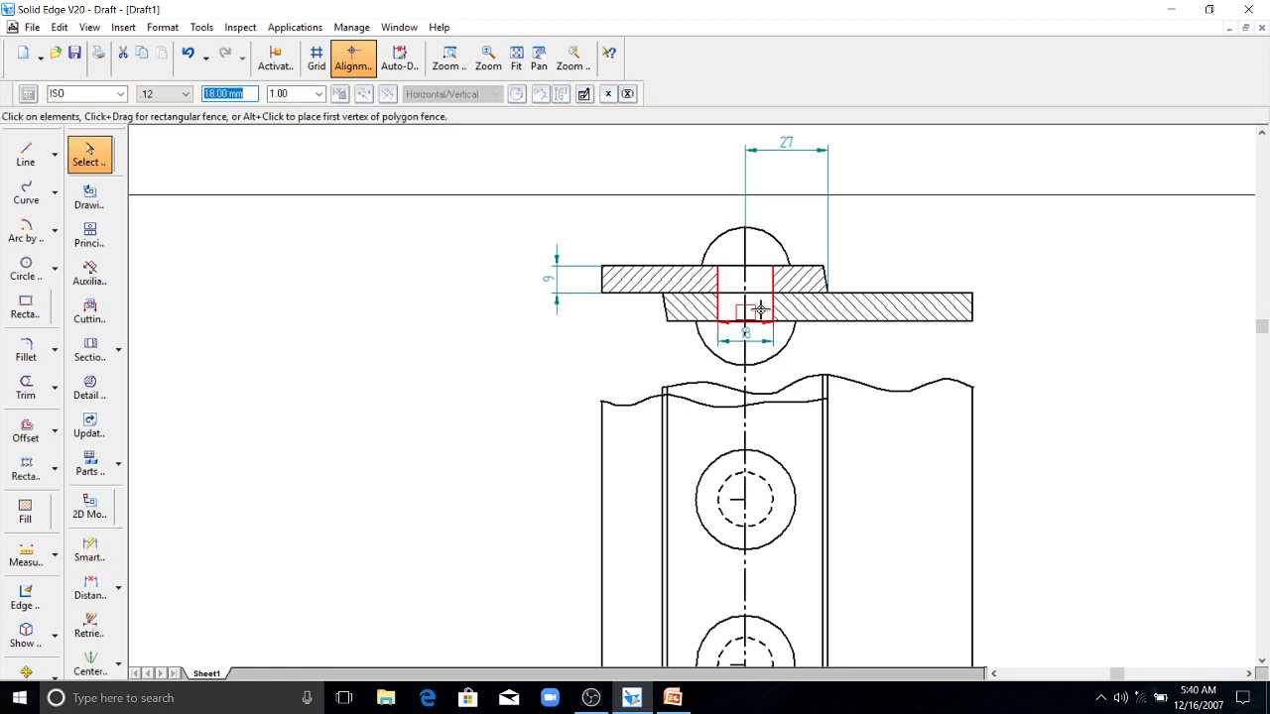
pyautogui.moveTo(759, 311); pyautogui.dragTo(767, 212)
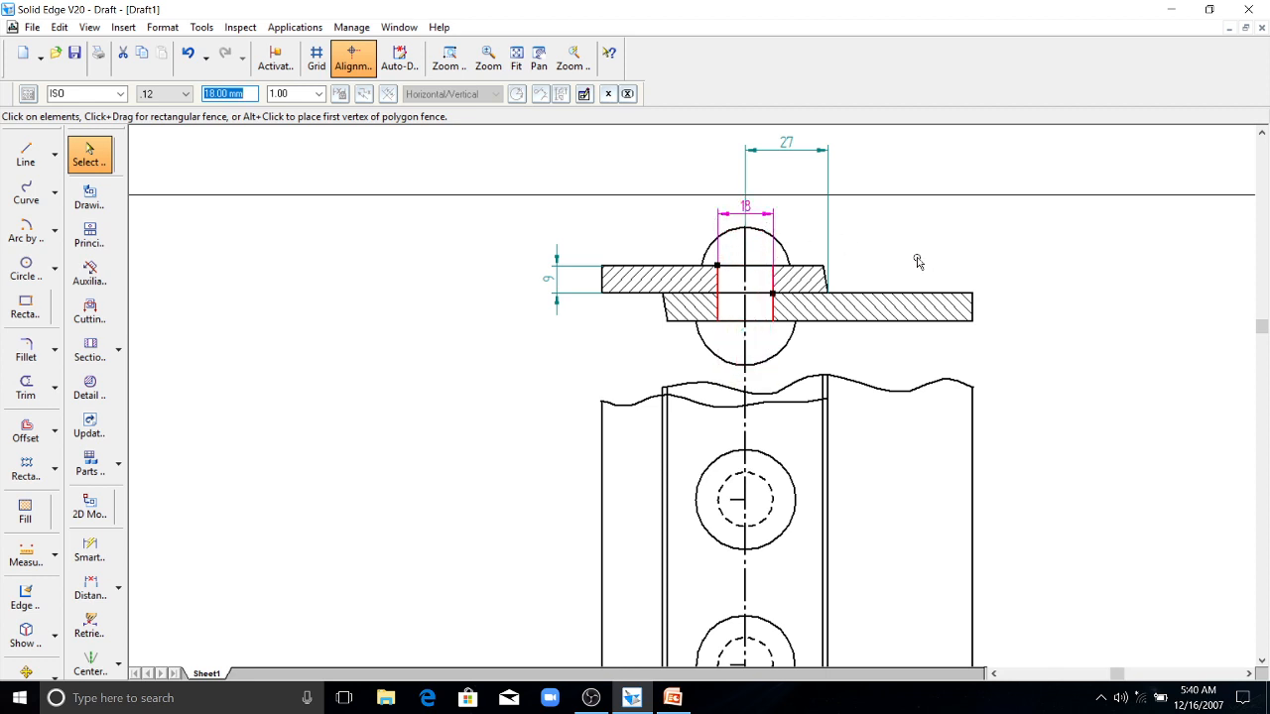
pyautogui.click(977, 258)
# - Dimension the pitch between the first and second rivet centres, placing it outside the plate's edge in the projected view
pyautogui.scroll(-3, 827, 292)
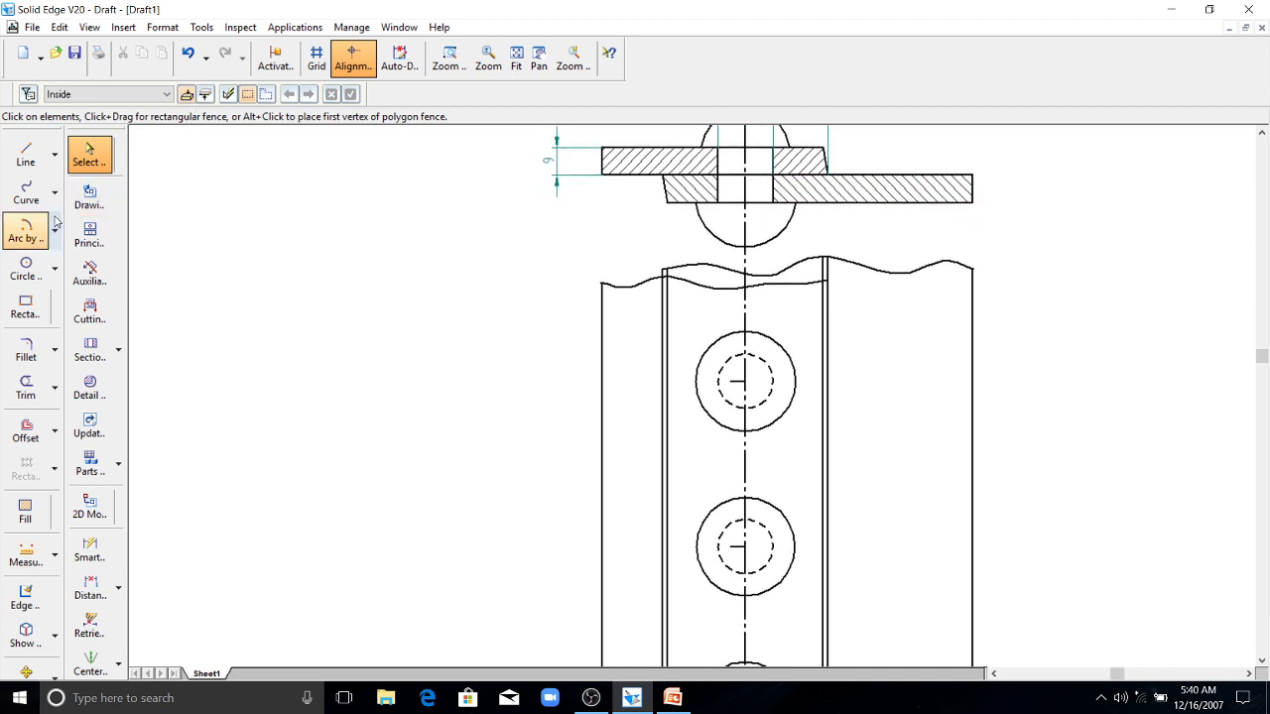
pyautogui.click(89, 560)
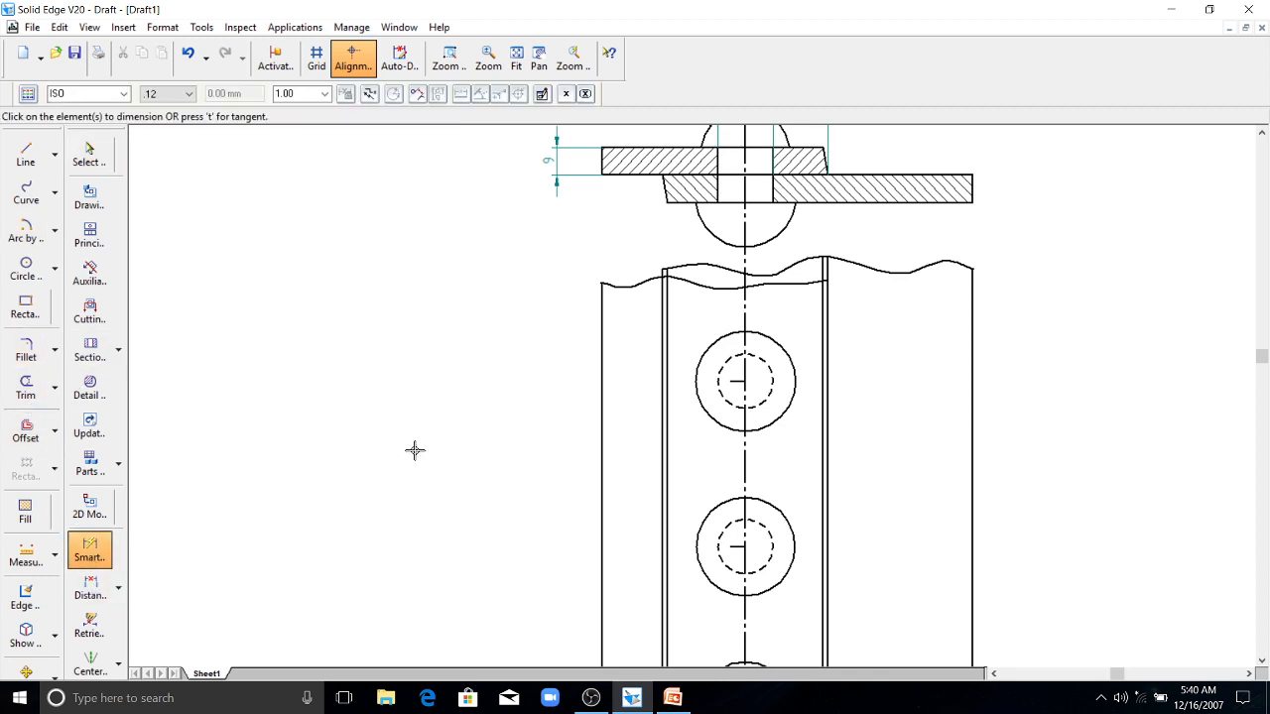
pyautogui.click(734, 380)
pyautogui.click(710, 542)
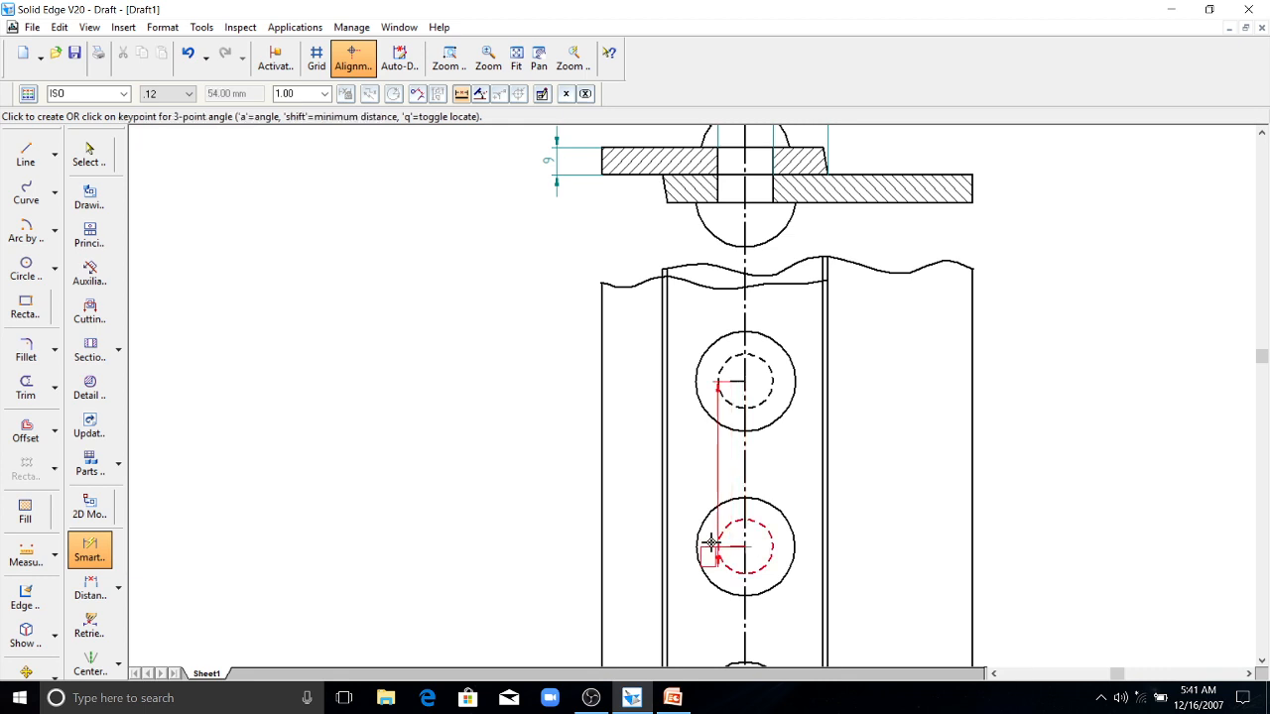
pyautogui.click(521, 510)
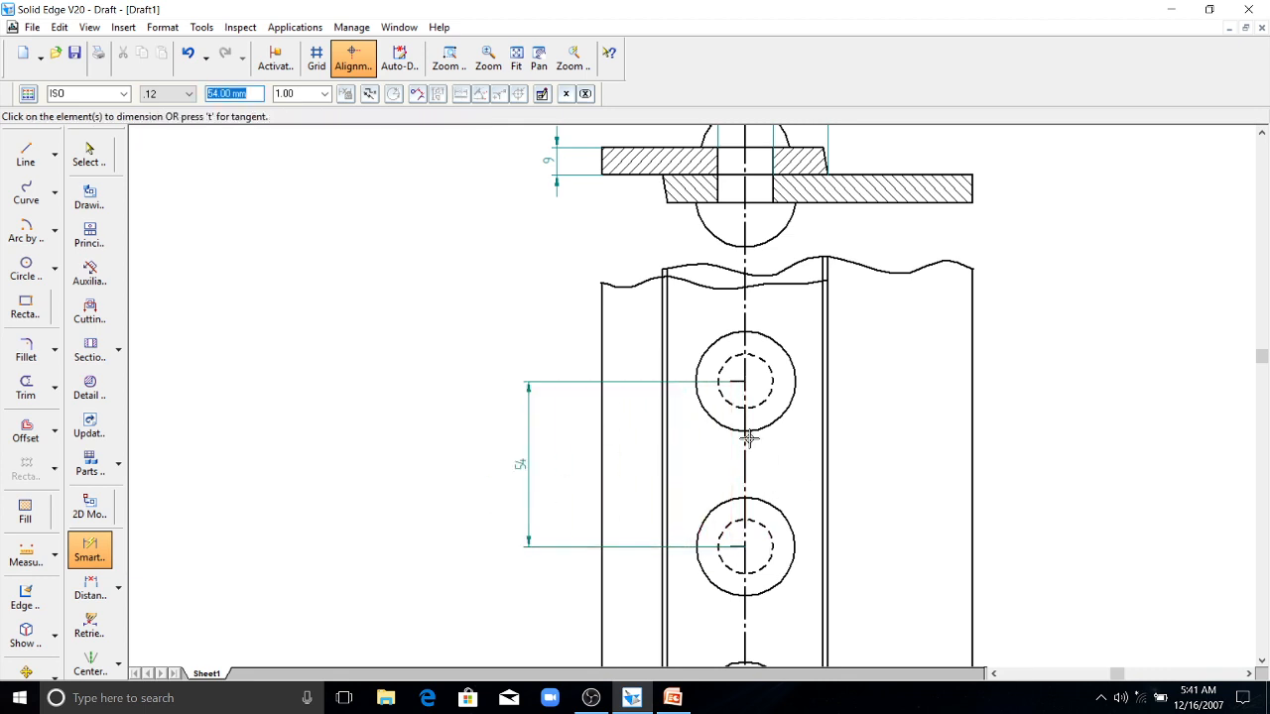
# - Dimension the pitch between the second and third rivet centres in line with the first pitch dimension
pyautogui.scroll(-3, 748, 439)
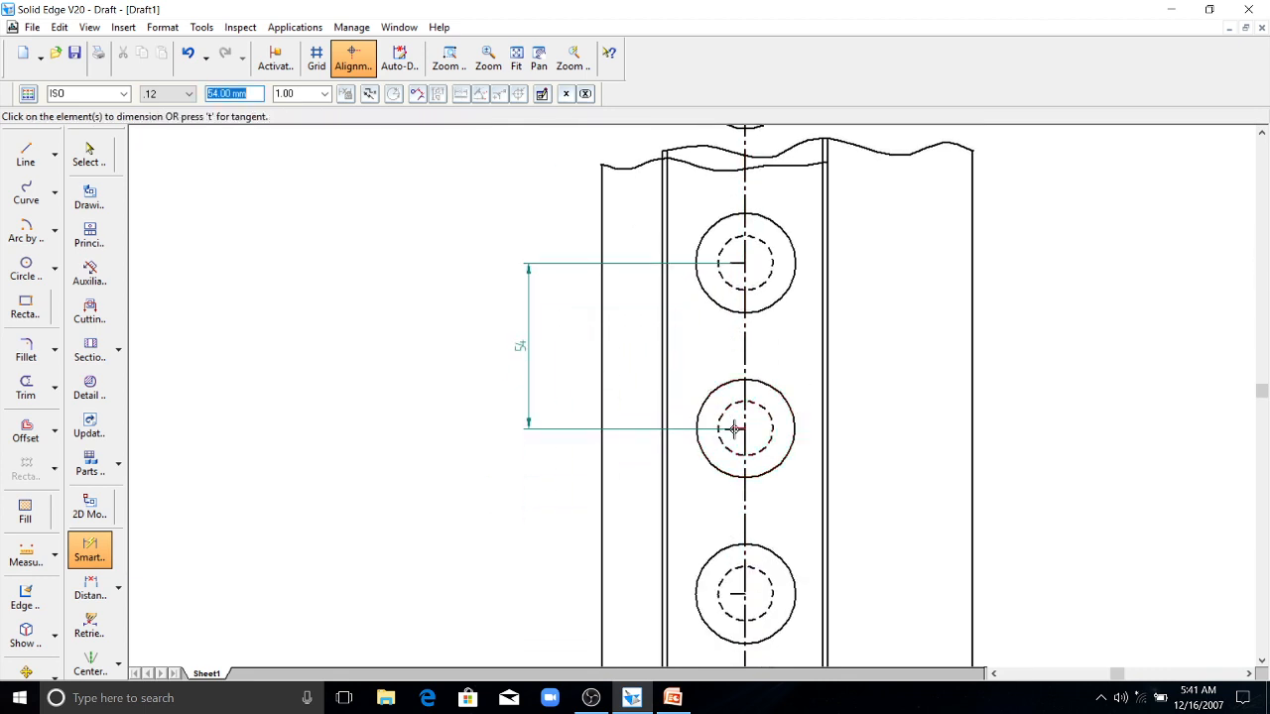
pyautogui.click(734, 428)
pyautogui.click(731, 586)
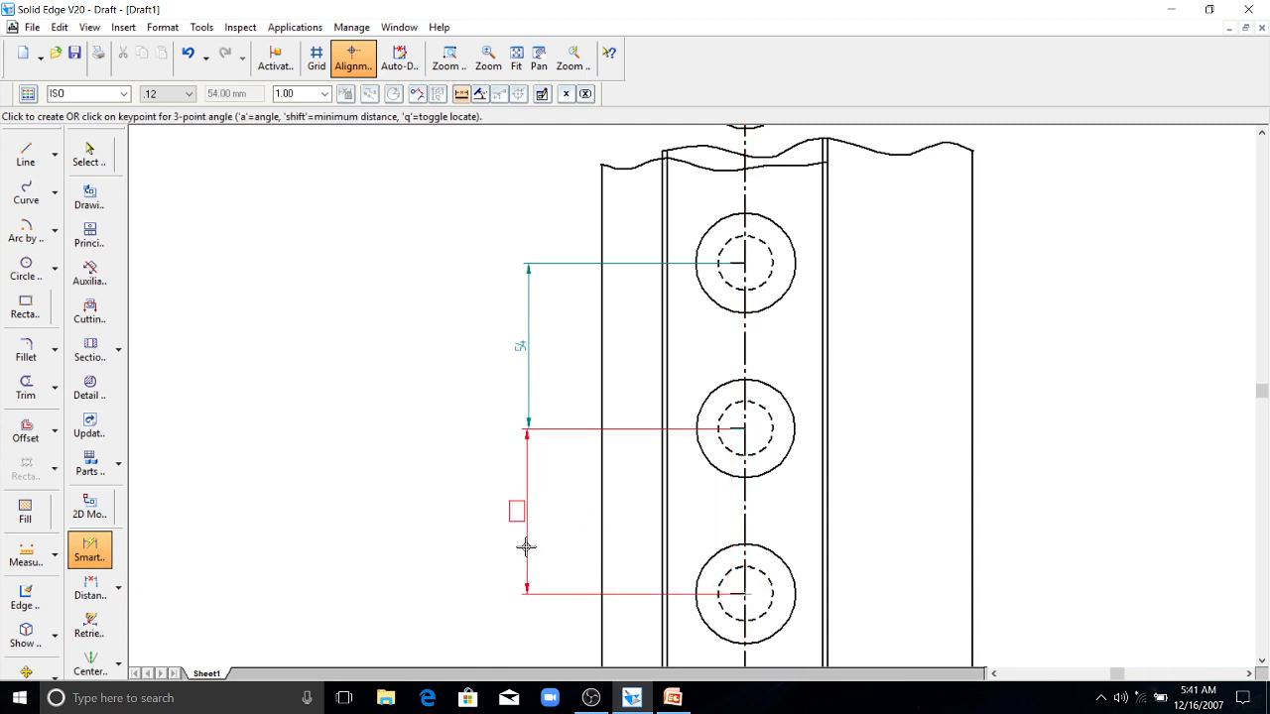
pyautogui.click(527, 544)
# - Review the dimensions of the section and projected view, then the complete drawing sheet
pyautogui.scroll(1, 739, 347)
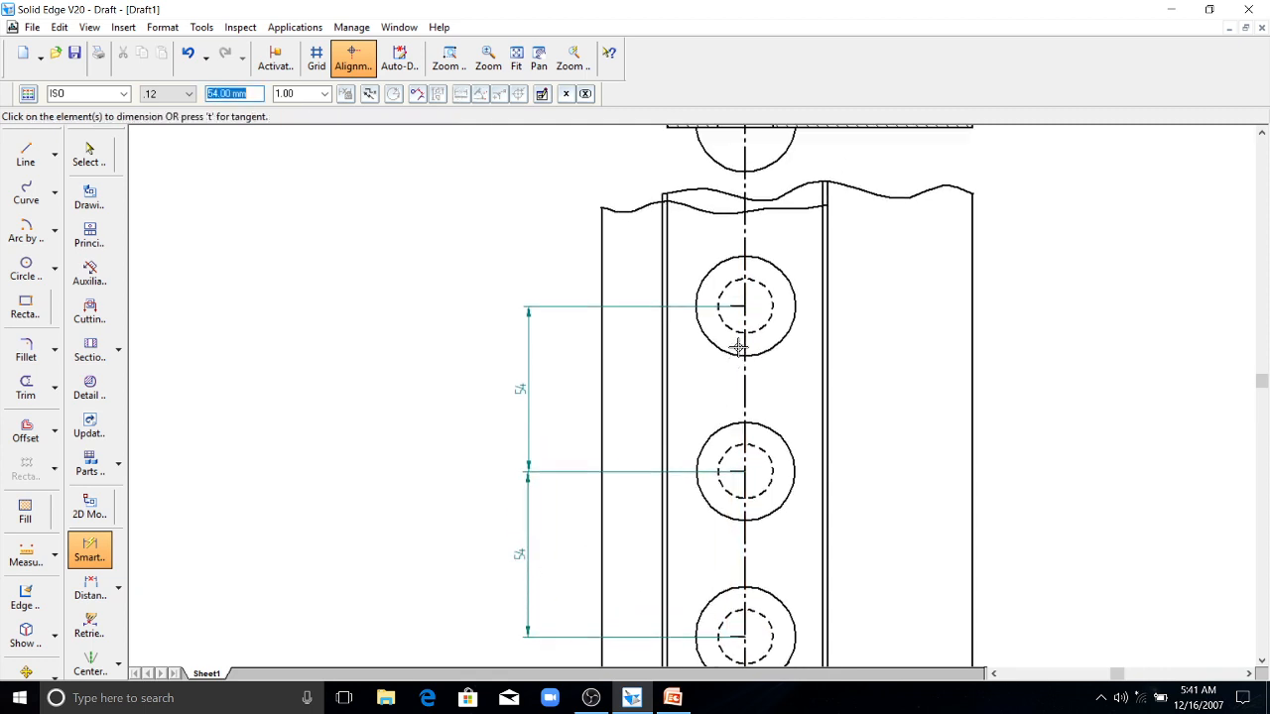
pyautogui.scroll(2, 739, 348)
pyautogui.scroll(2, 764, 269)
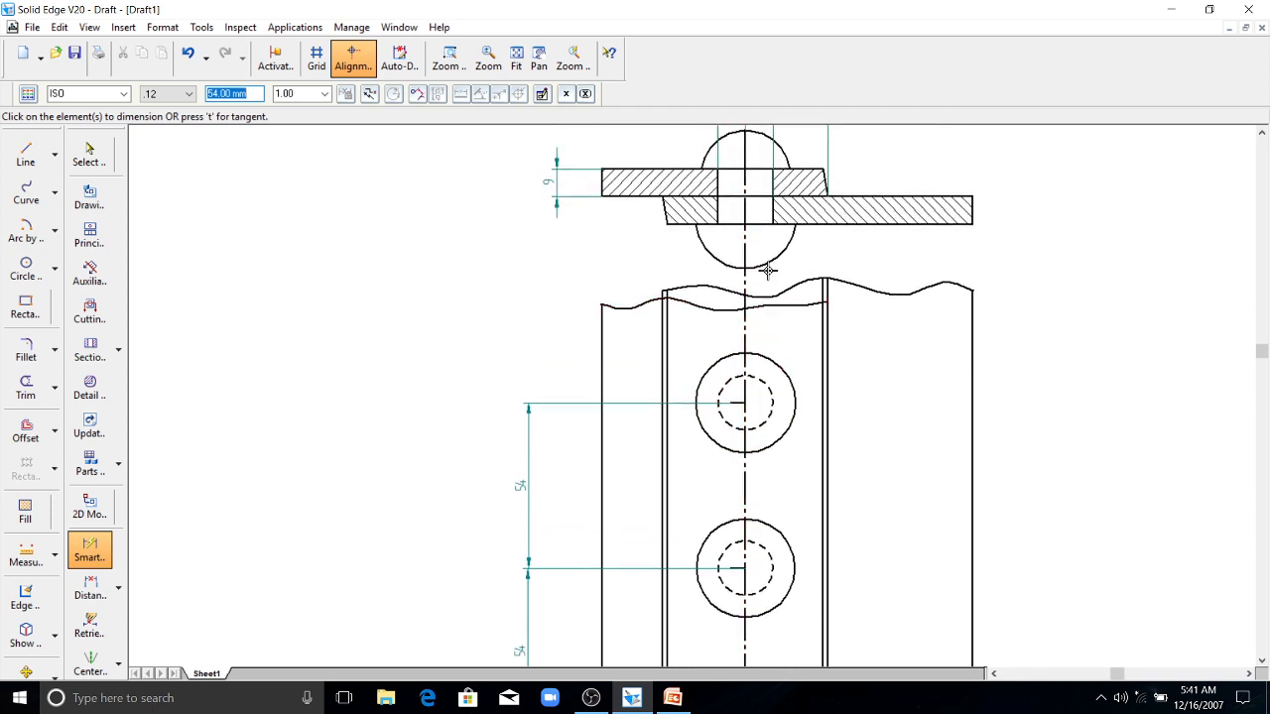
pyautogui.scroll(-2, 767, 269)
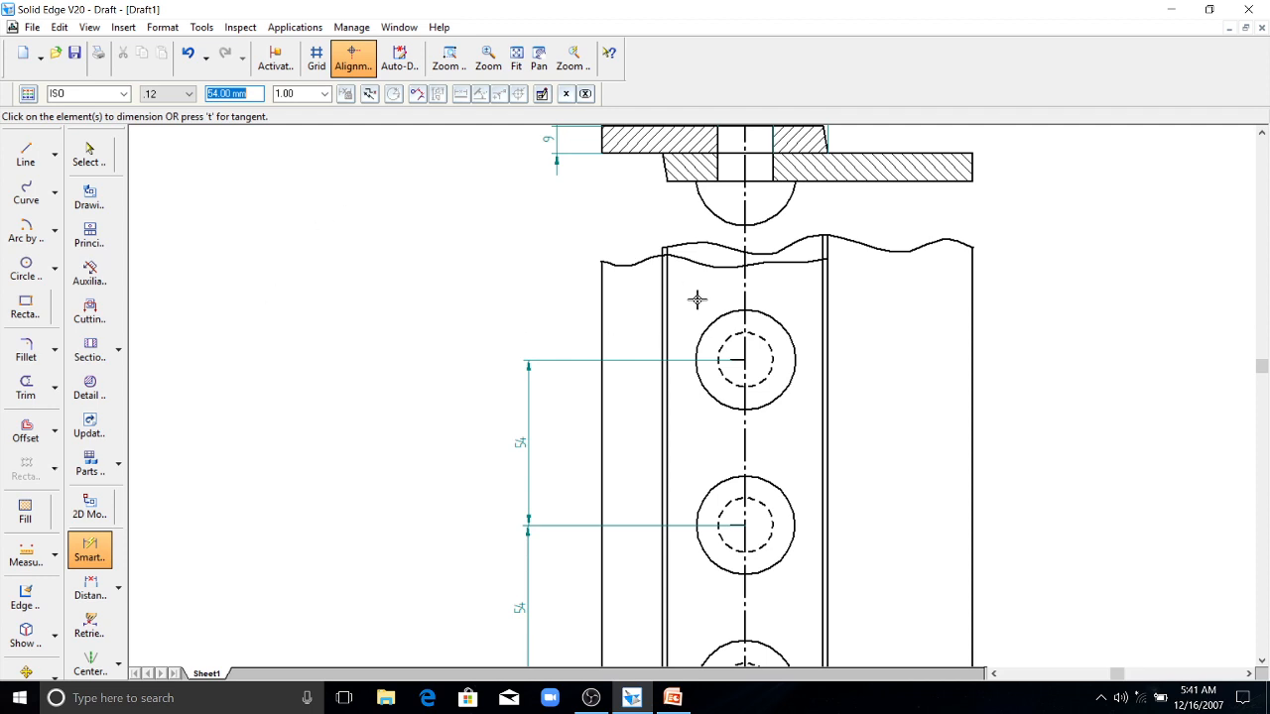
pyautogui.scroll(-1, 832, 357)
pyautogui.scroll(2, 880, 357)
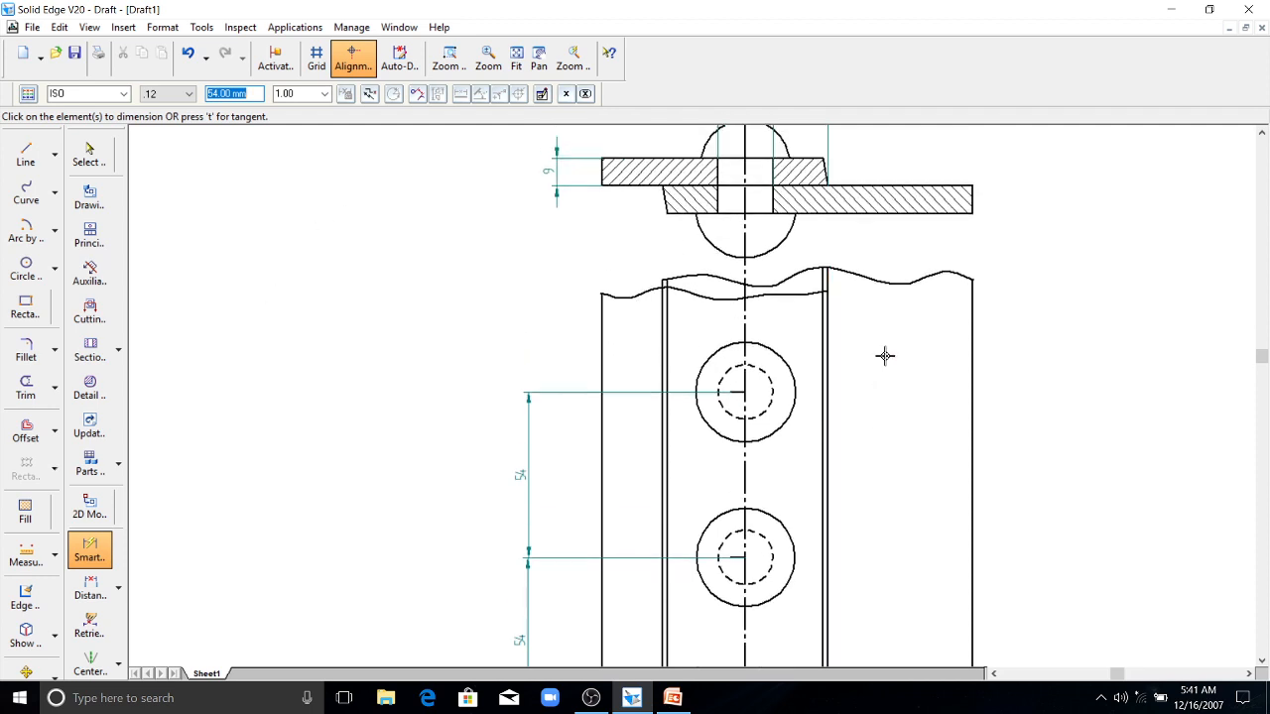
pyautogui.scroll(1, 879, 357)
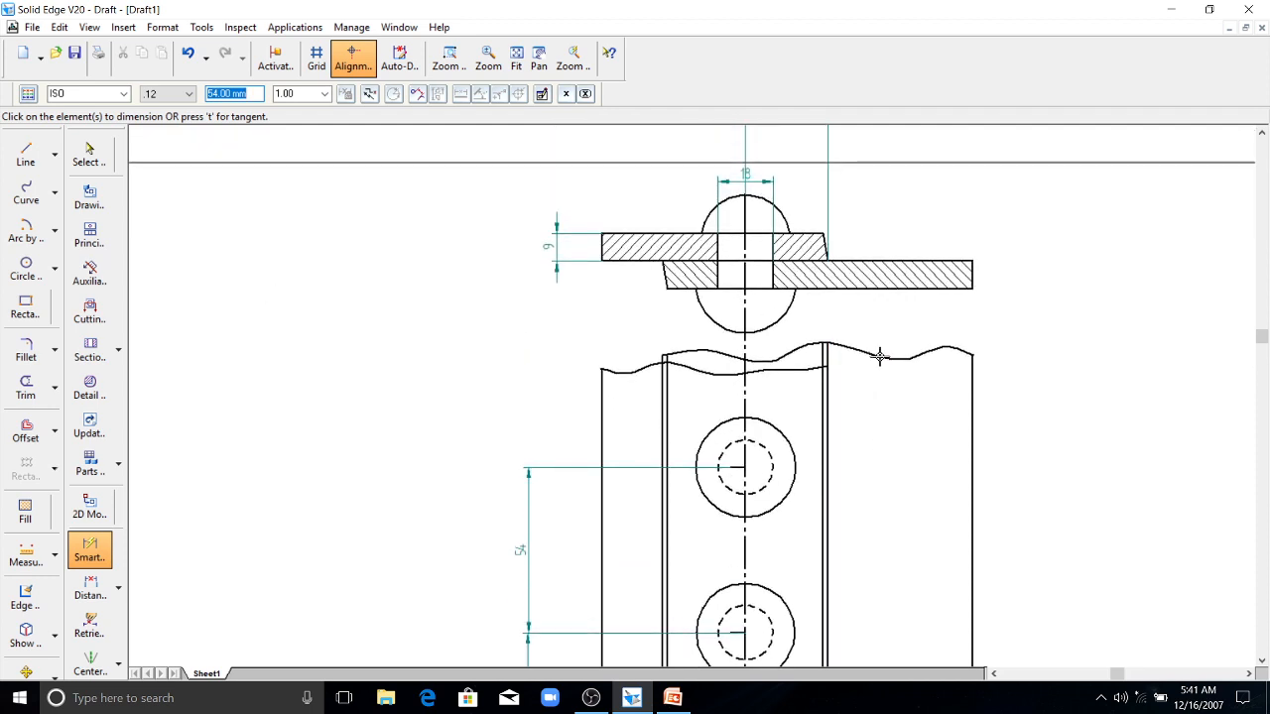
pyautogui.scroll(-1, 776, 365)
pyautogui.scroll(-1, 777, 365)
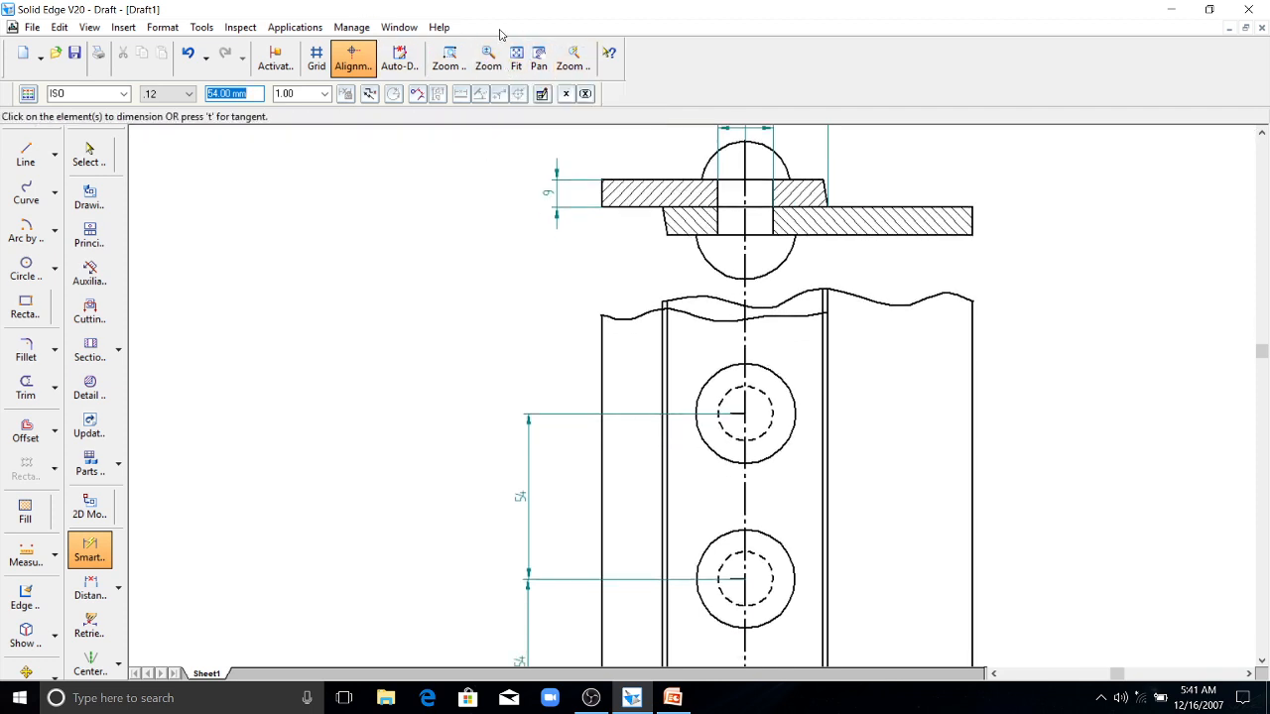
pyautogui.click(516, 62)
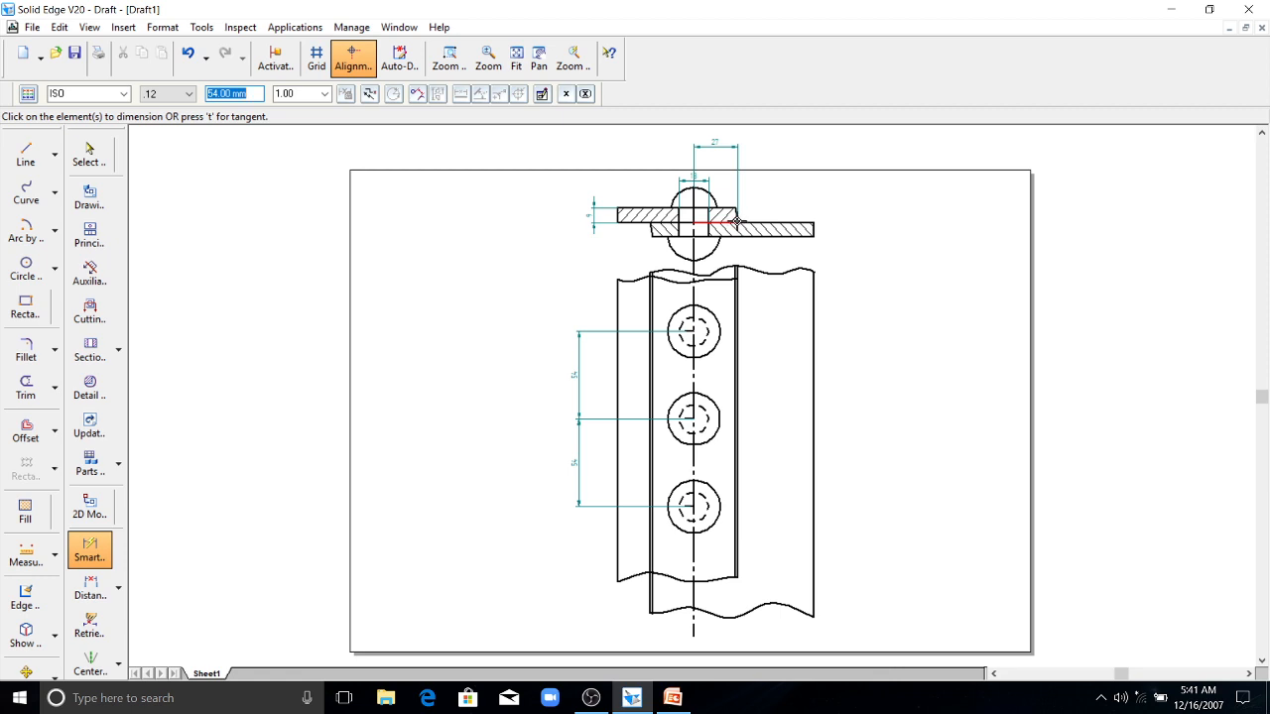
pyautogui.click(729, 146)
pyautogui.click(592, 212)
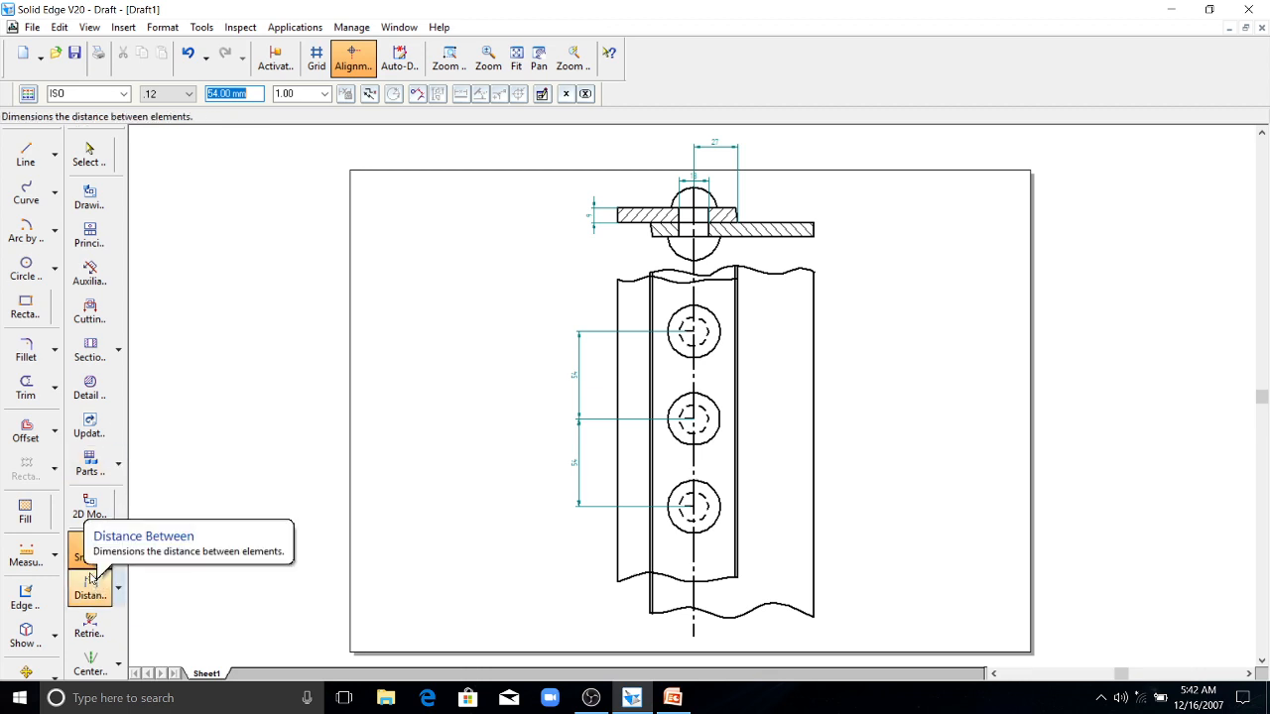
# - Dimension the radius of the upper rivet head's arc, placing the value outside the head above the upper plate
pyautogui.click(685, 196)
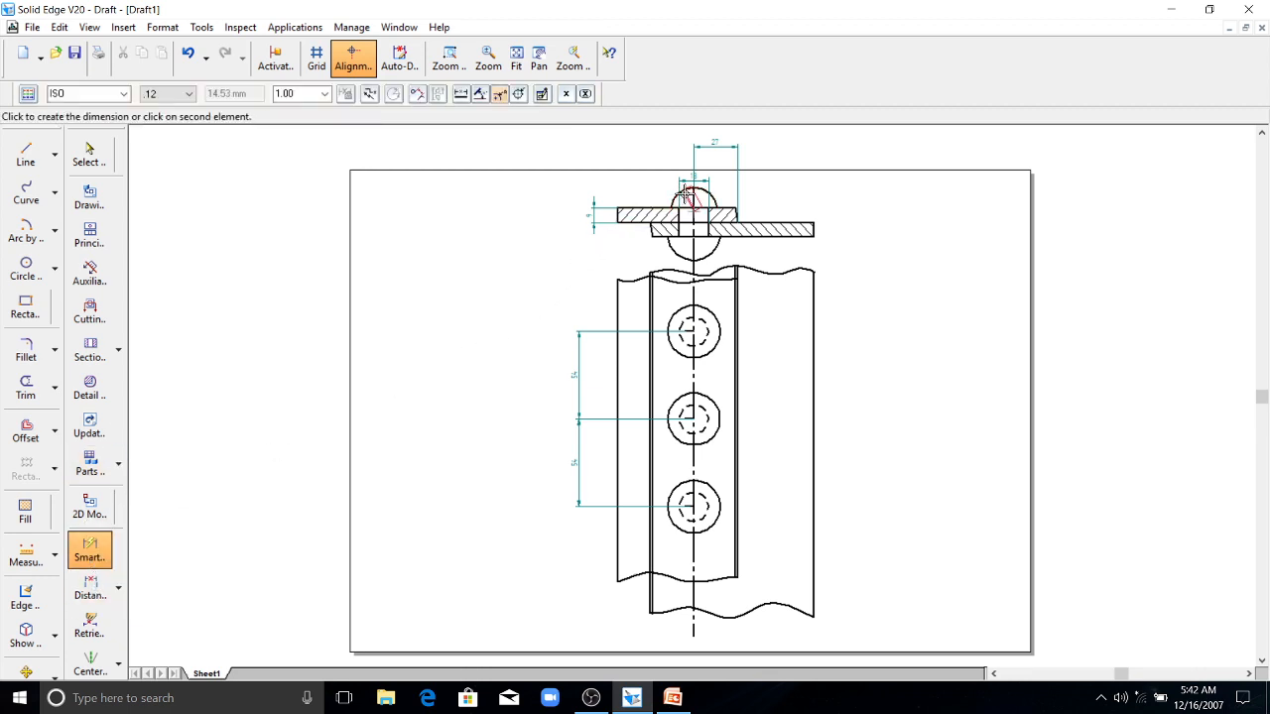
pyautogui.click(617, 187)
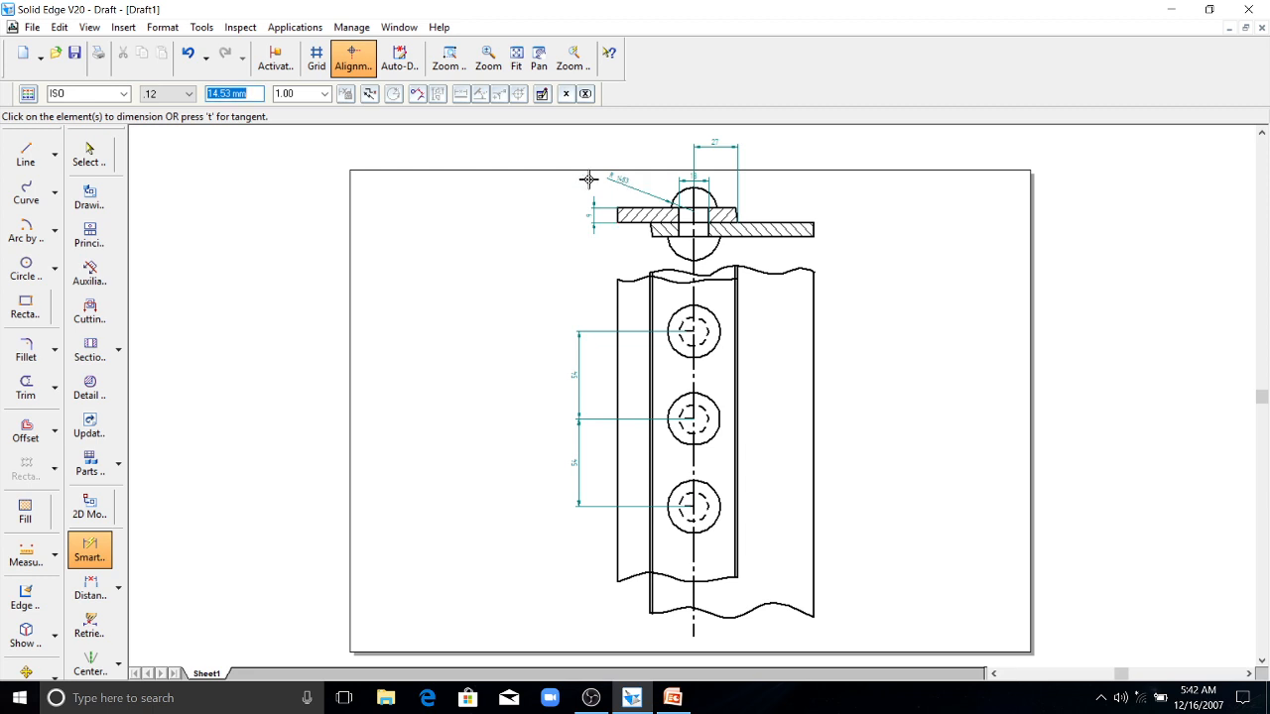
pyautogui.scroll(2, 629, 178)
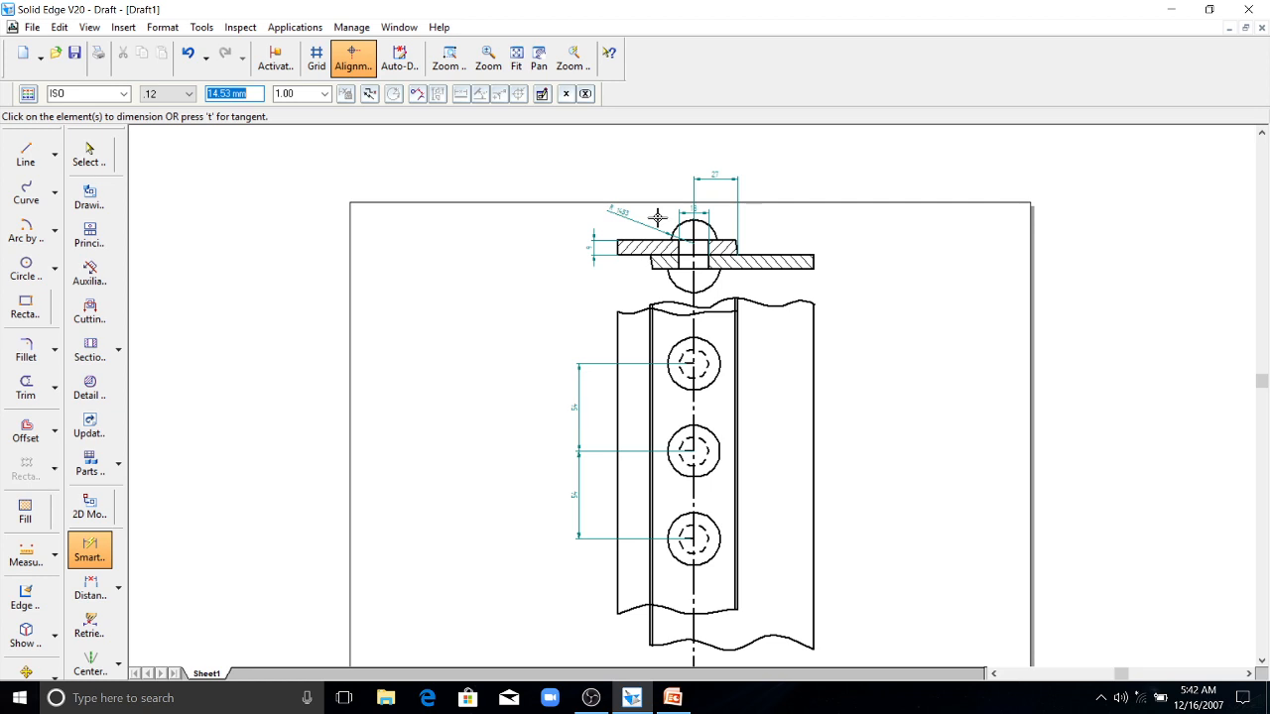
pyautogui.click(488, 57)
pyautogui.moveTo(621, 239)
pyautogui.mouseDown()
pyautogui.moveTo(609, 275)
pyautogui.moveTo(623, 319)
pyautogui.mouseUp()
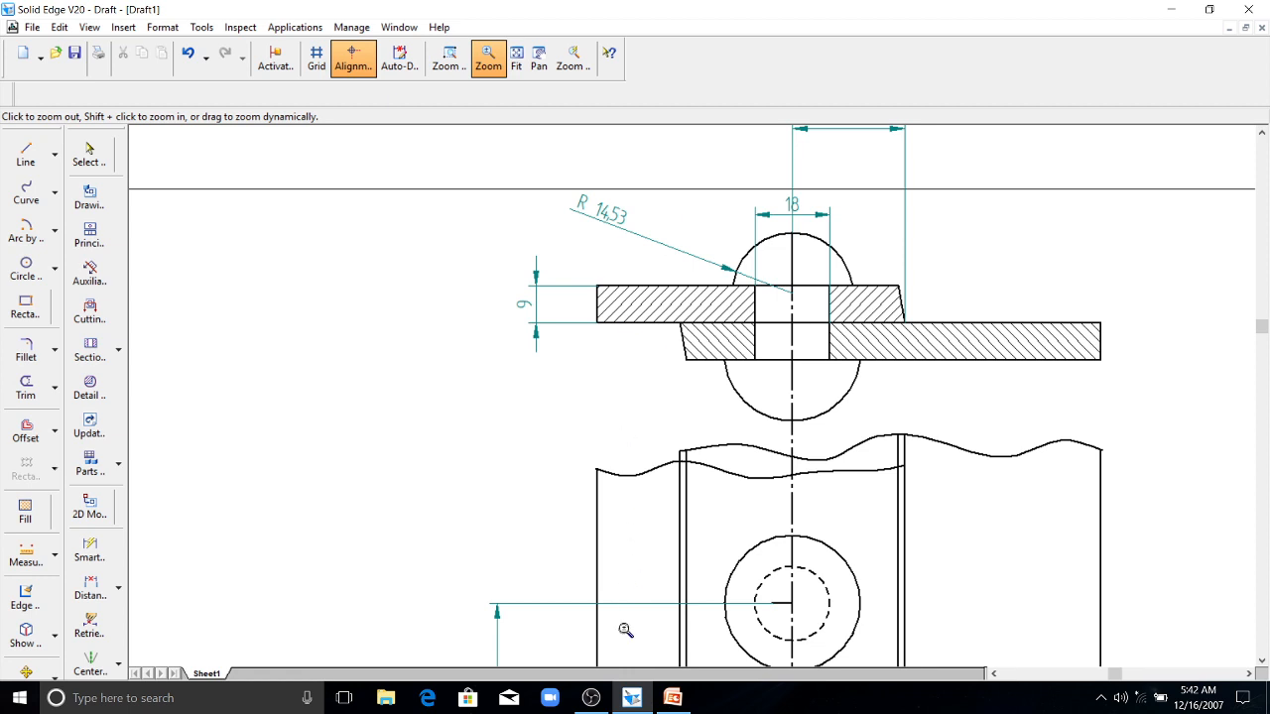
pyautogui.moveTo(680, 702)
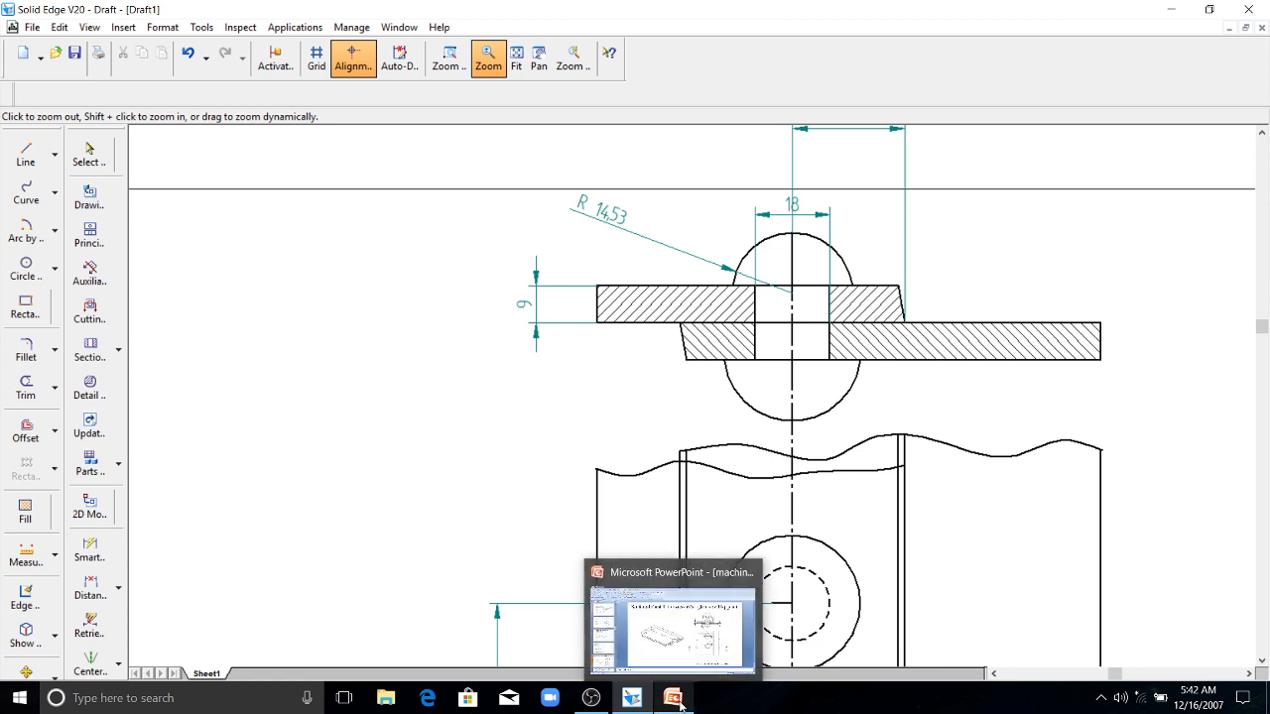
pyautogui.press('Escape')
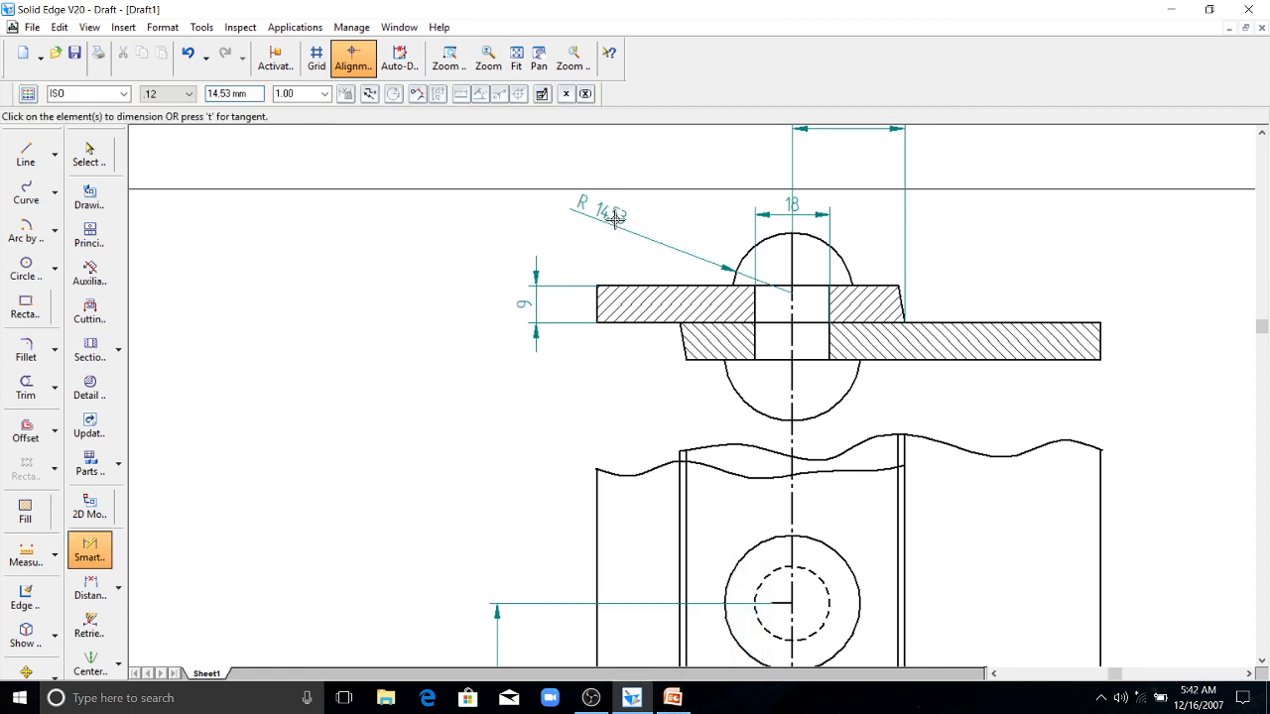
# - Delete the radius dimension of the upper rivet head
pyautogui.scroll(-2, 720, 266)
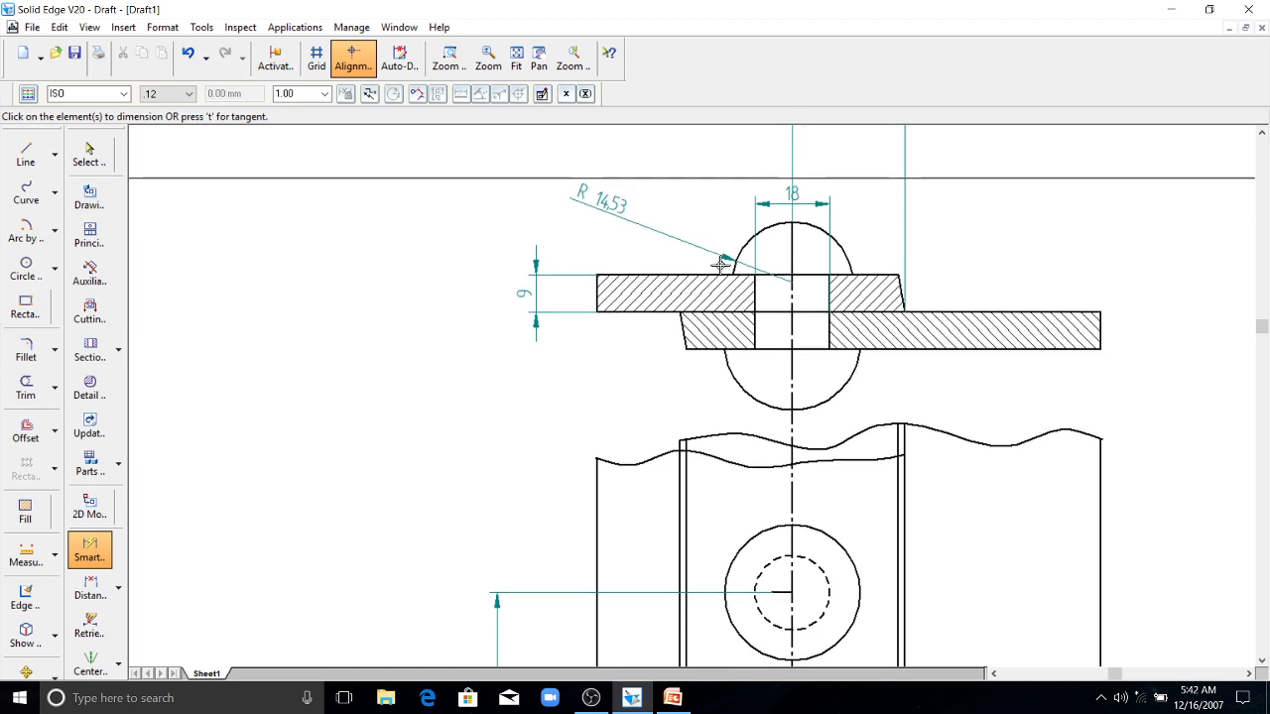
pyautogui.press('Escape')
pyautogui.click(608, 196)
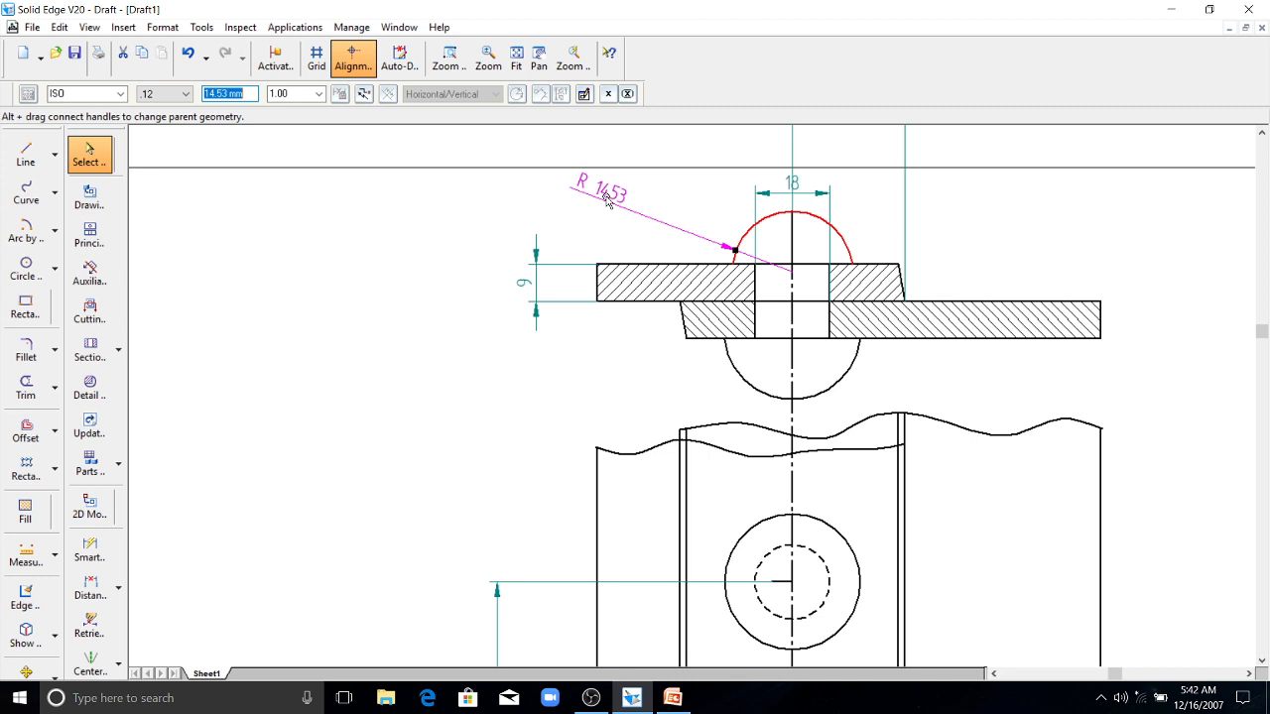
pyautogui.press('Delete')
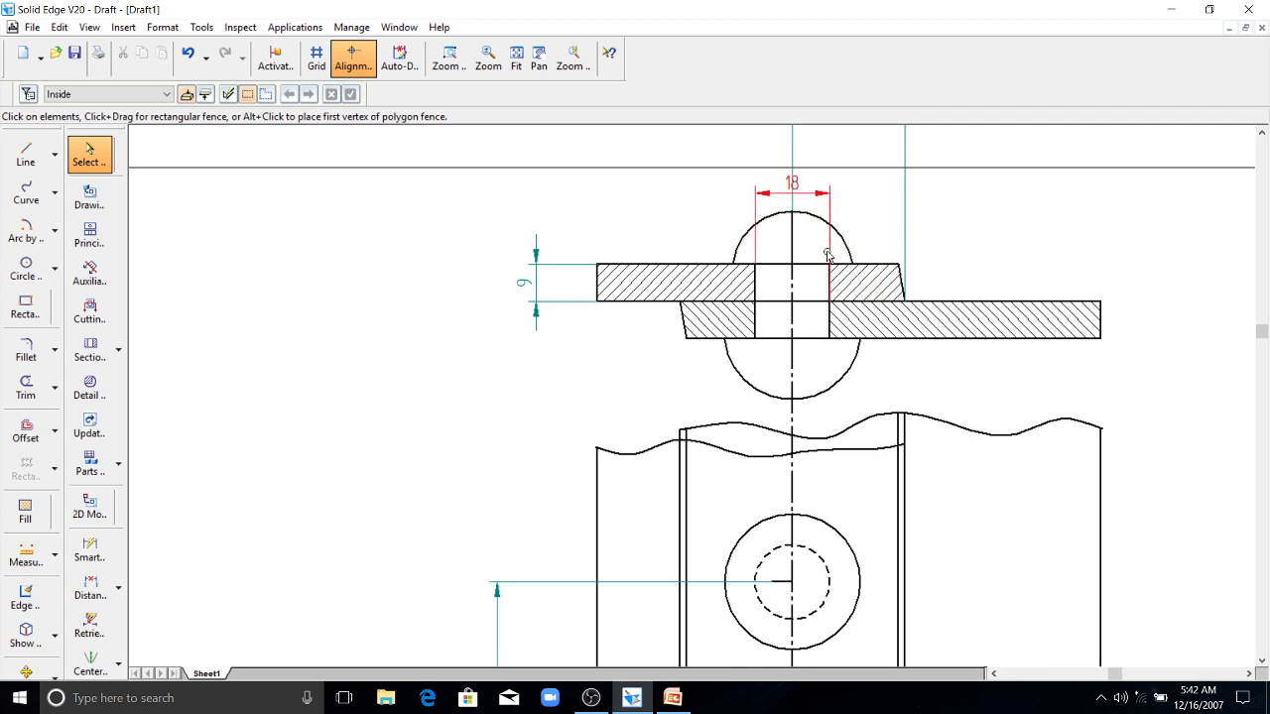
# - Dimension the upper rivet head's height from the upper plate's top surface to the crown, placing it beside the head
pyautogui.click(89, 548)
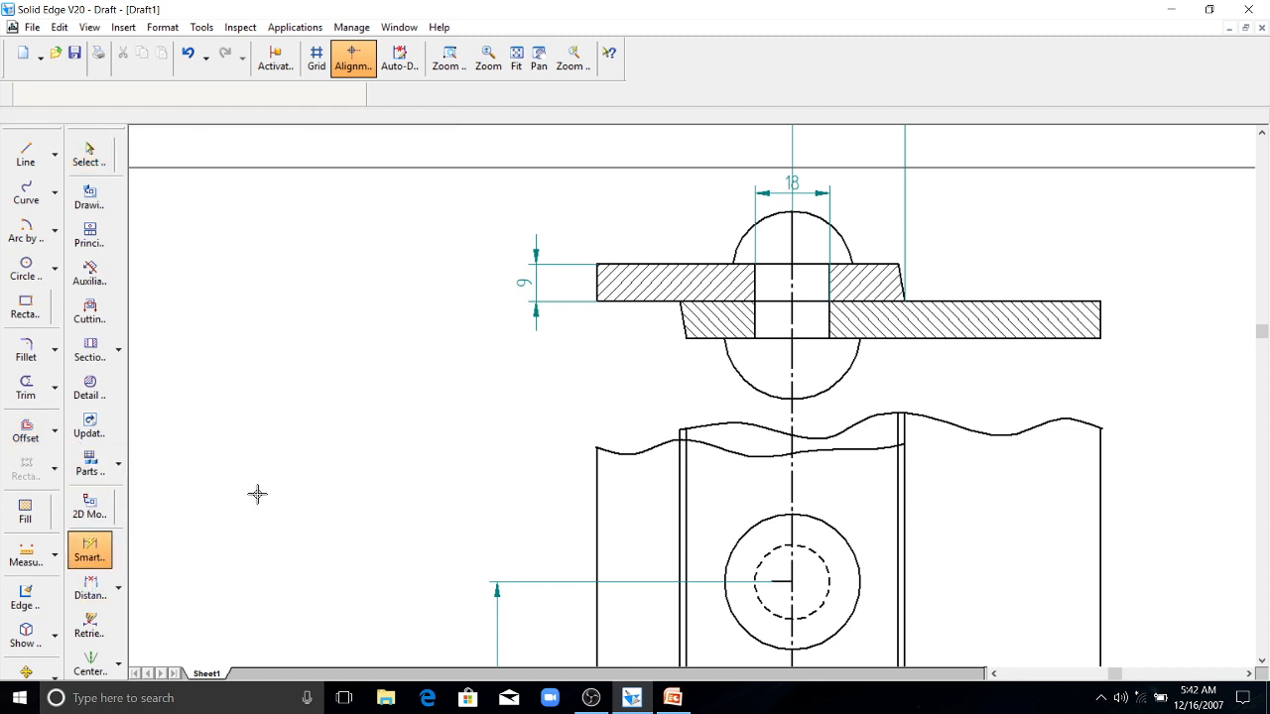
pyautogui.click(768, 261)
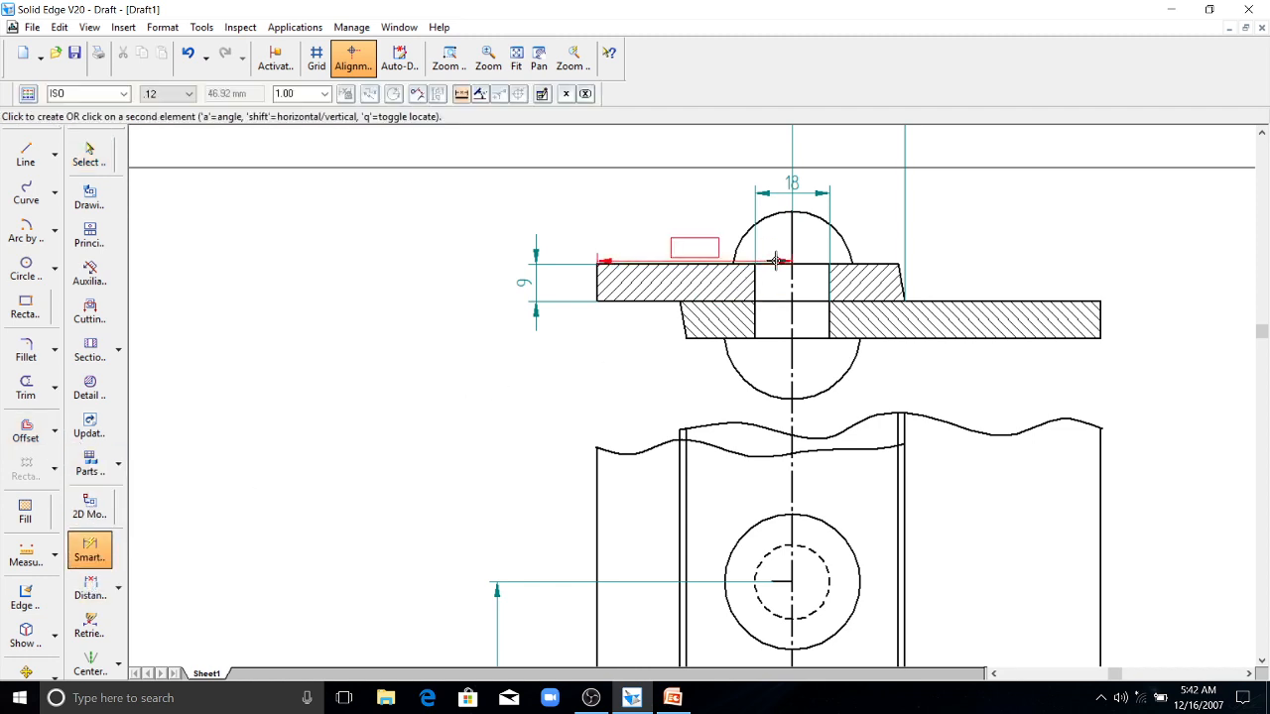
pyautogui.click(793, 211)
pyautogui.click(681, 236)
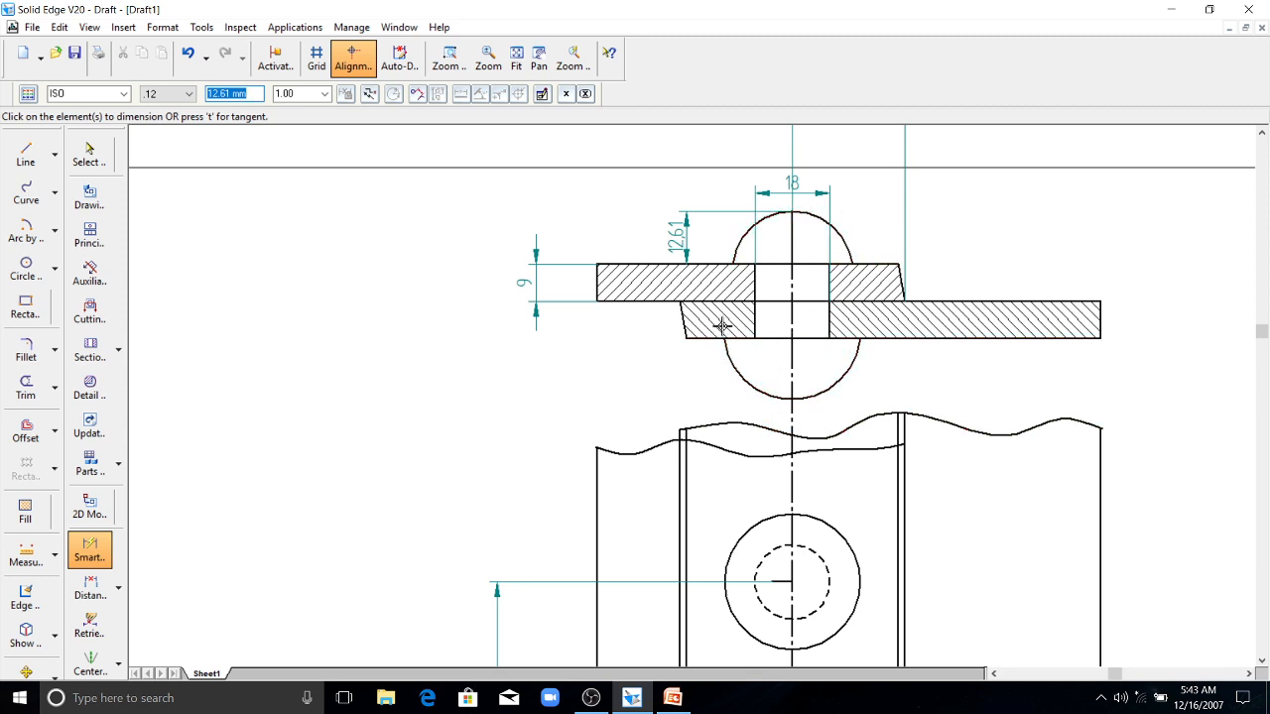
pyautogui.scroll(-1, 724, 327)
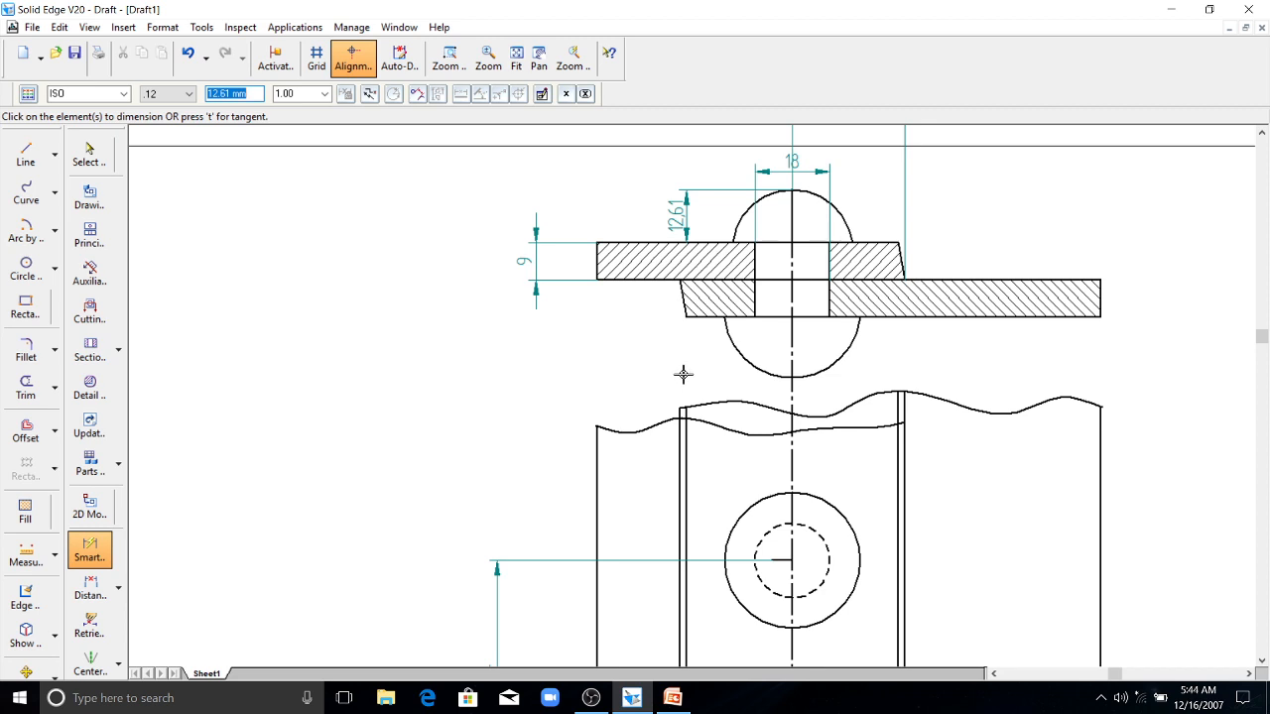
pyautogui.scroll(-3, 682, 372)
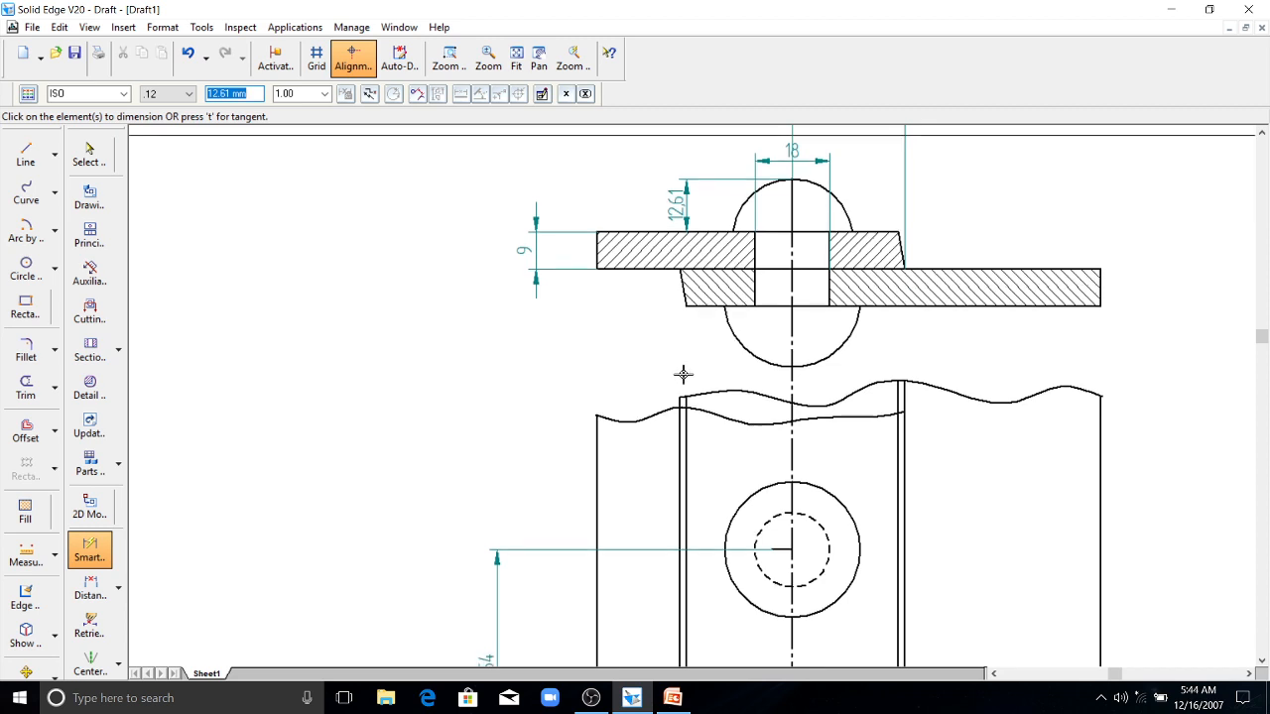
pyautogui.scroll(5, 799, 387)
pyautogui.scroll(2, 799, 387)
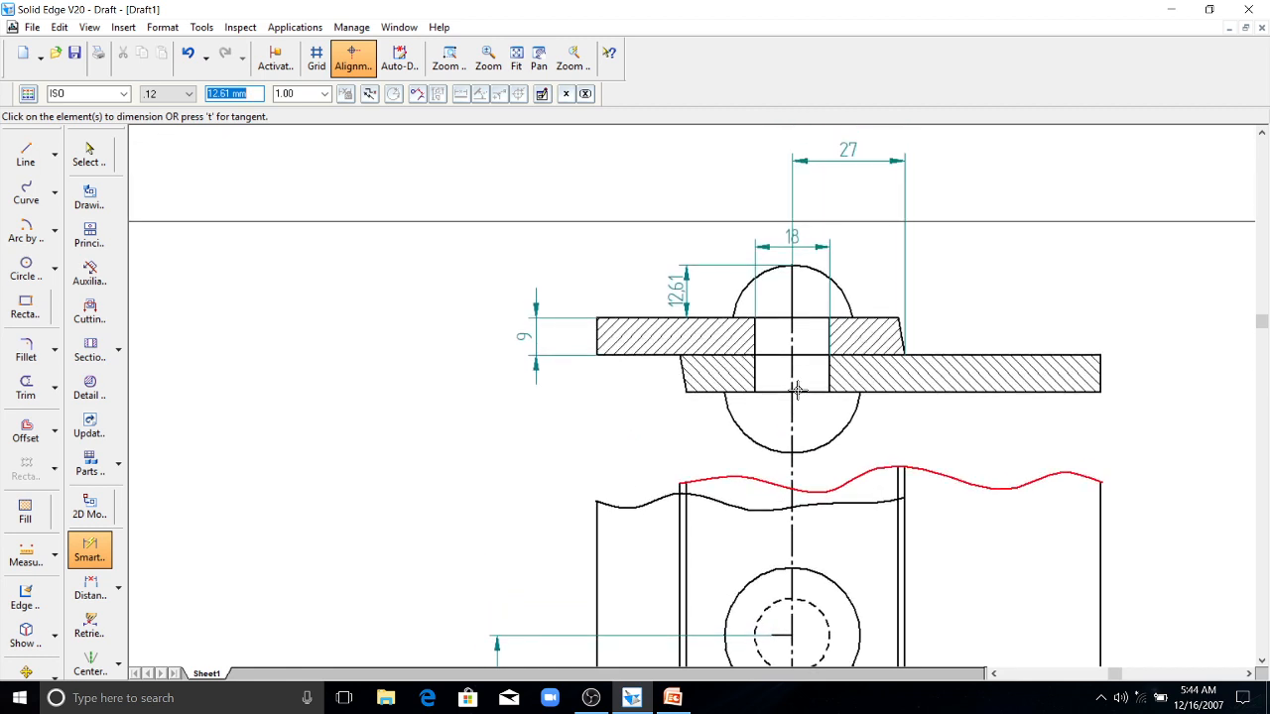